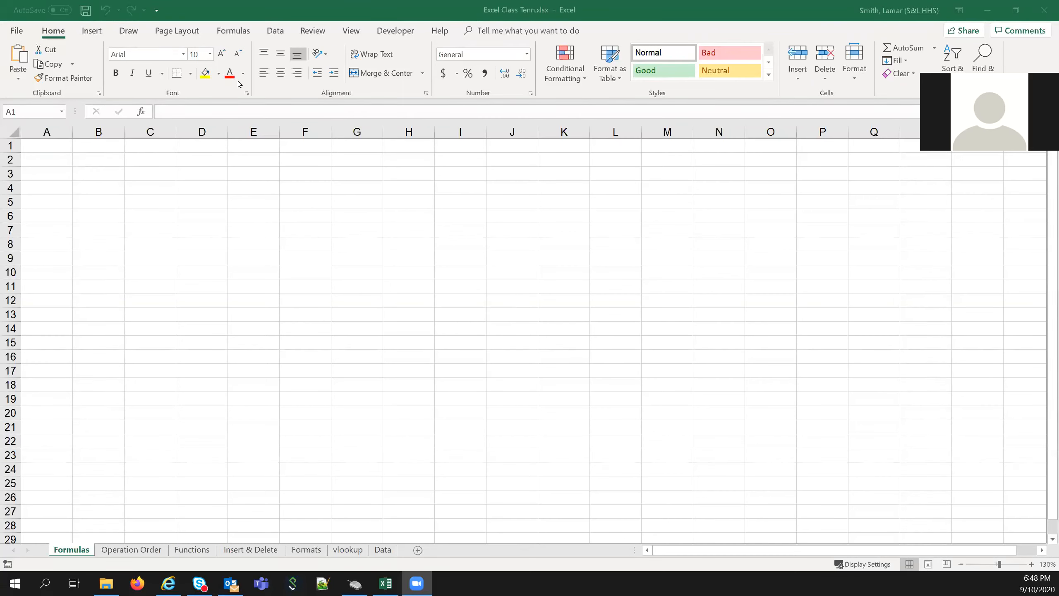
Look through the Insert, Draw, Page Layout and Formulas commands and return to the Home commands.
{"action": "left_click", "coordinate": [90, 34]}
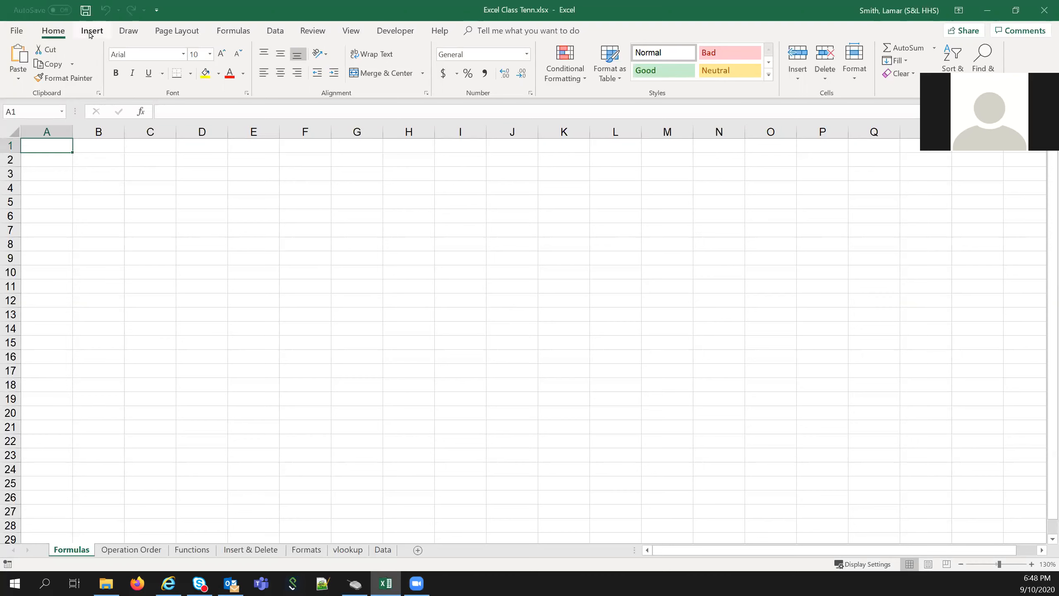
{"action": "left_click", "coordinate": [90, 33]}
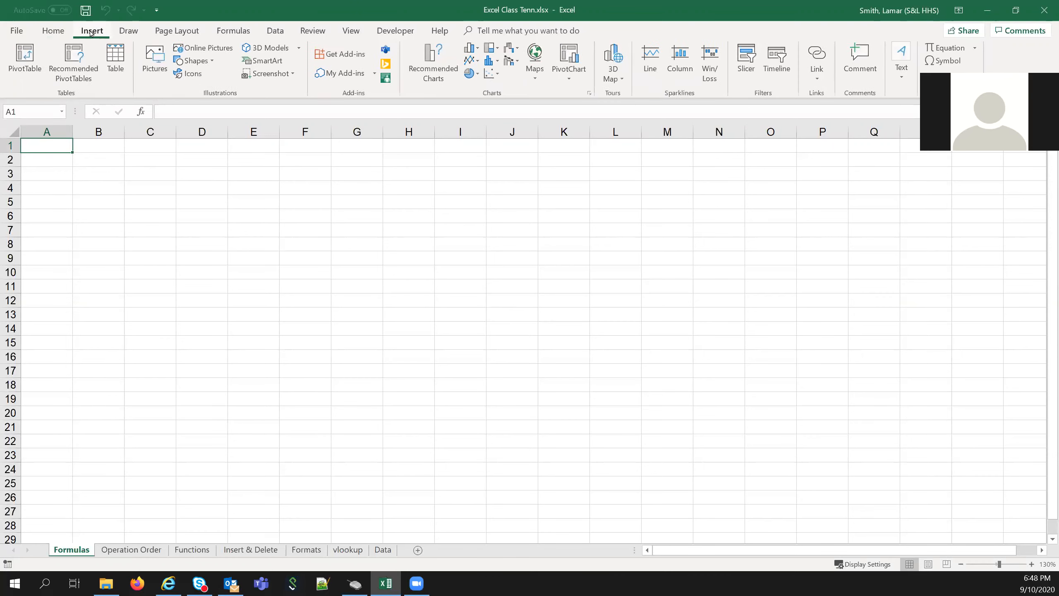
{"action": "left_click", "coordinate": [129, 33]}
{"action": "left_click", "coordinate": [176, 32]}
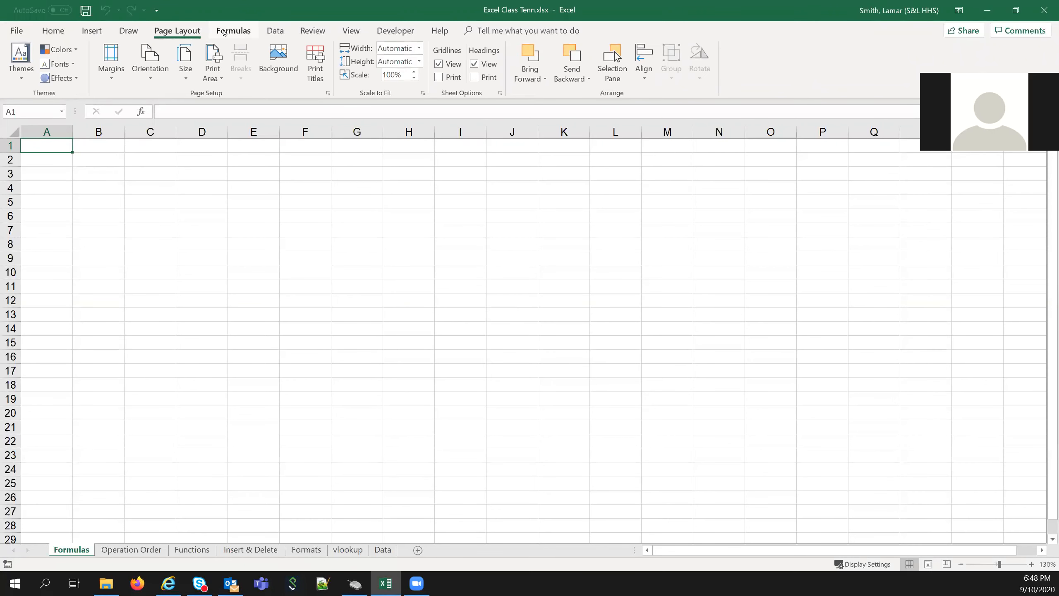
{"action": "left_click", "coordinate": [224, 32]}
{"action": "left_click", "coordinate": [51, 32]}
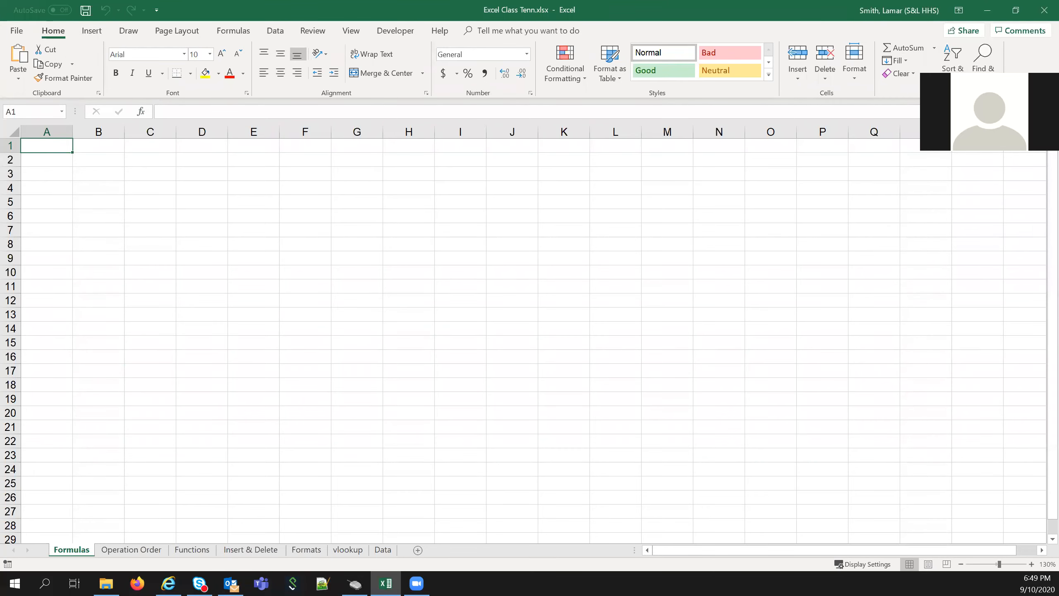
Collapse the ribbon to show only its tabs and restore it to show tabs and commands.
{"action": "key", "text": "ctrl+F1"}
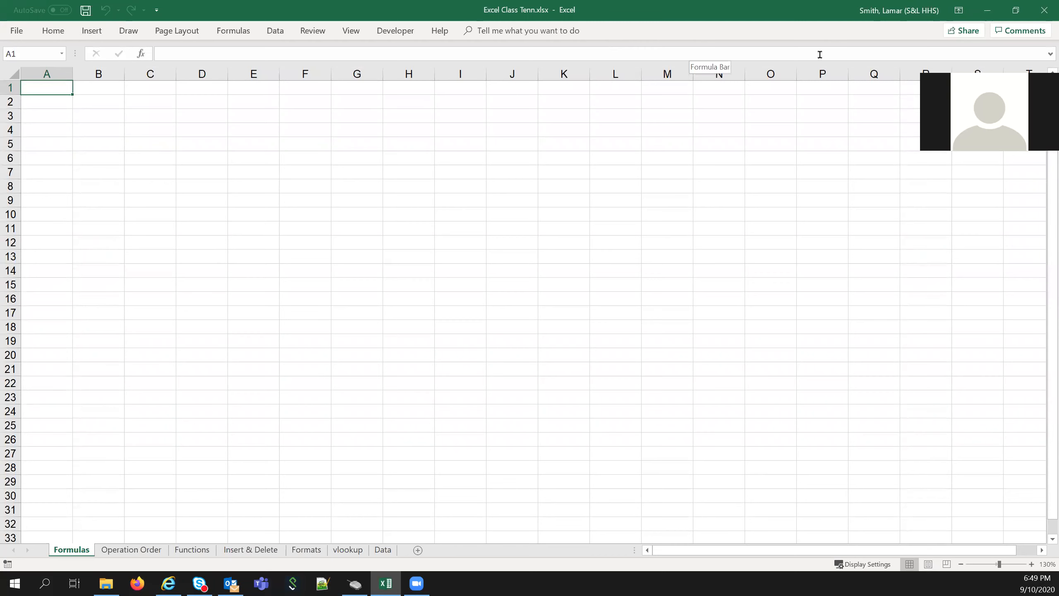
{"action": "left_click", "coordinate": [959, 11]}
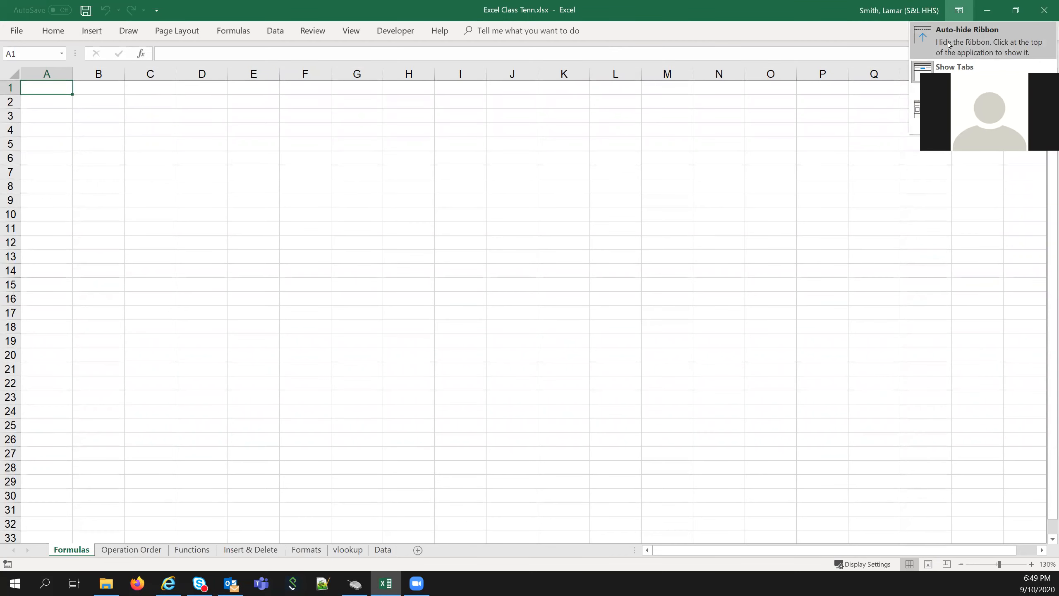
{"action": "left_click", "coordinate": [955, 69]}
{"action": "left_click", "coordinate": [959, 10]}
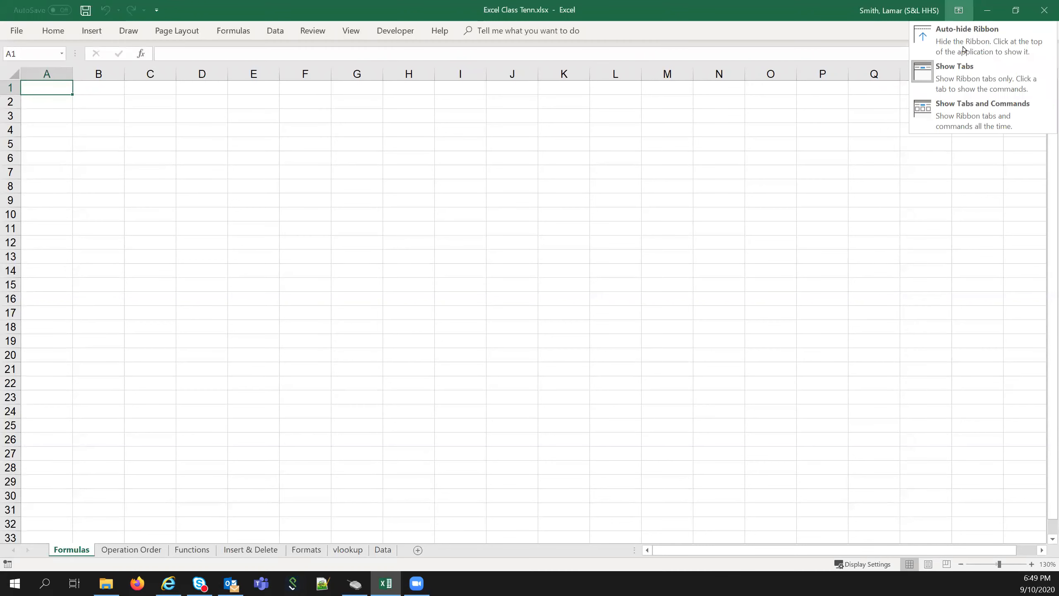
{"action": "left_click", "coordinate": [959, 107]}
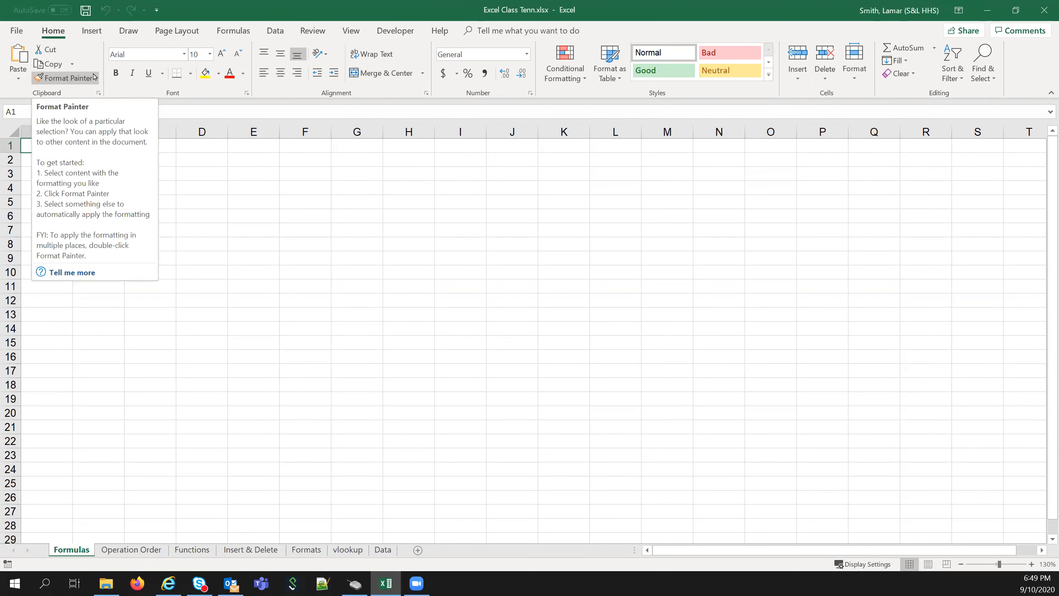
Highlight the cell ranges A1:P18 and C6:O22, and clear the highlight by selecting cell K20.
{"action": "left_click", "coordinate": [430, 330]}
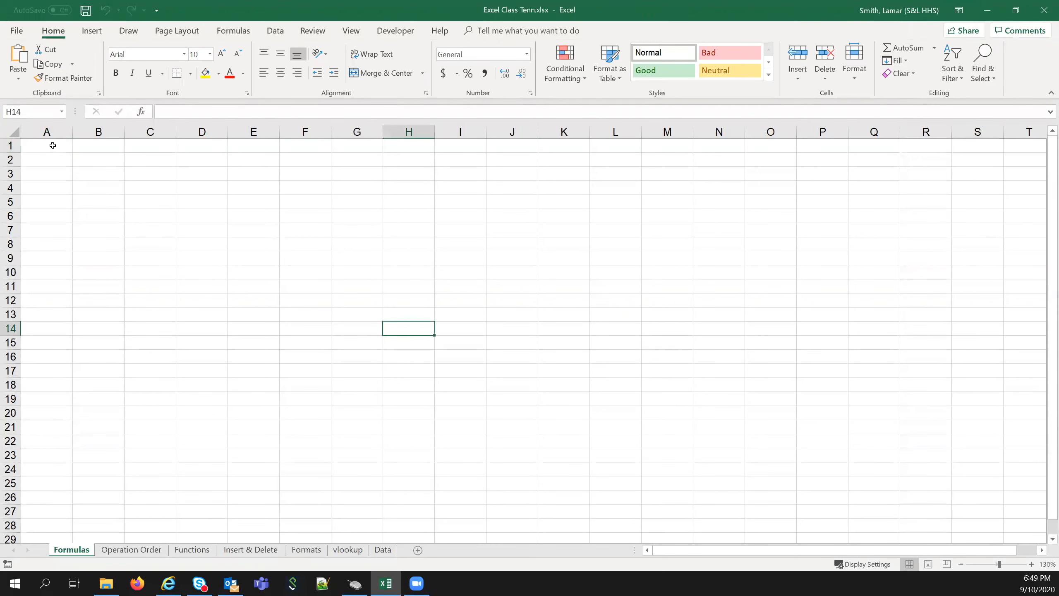
{"action": "left_click_drag", "start_coordinate": [53, 143], "coordinate": [830, 385]}
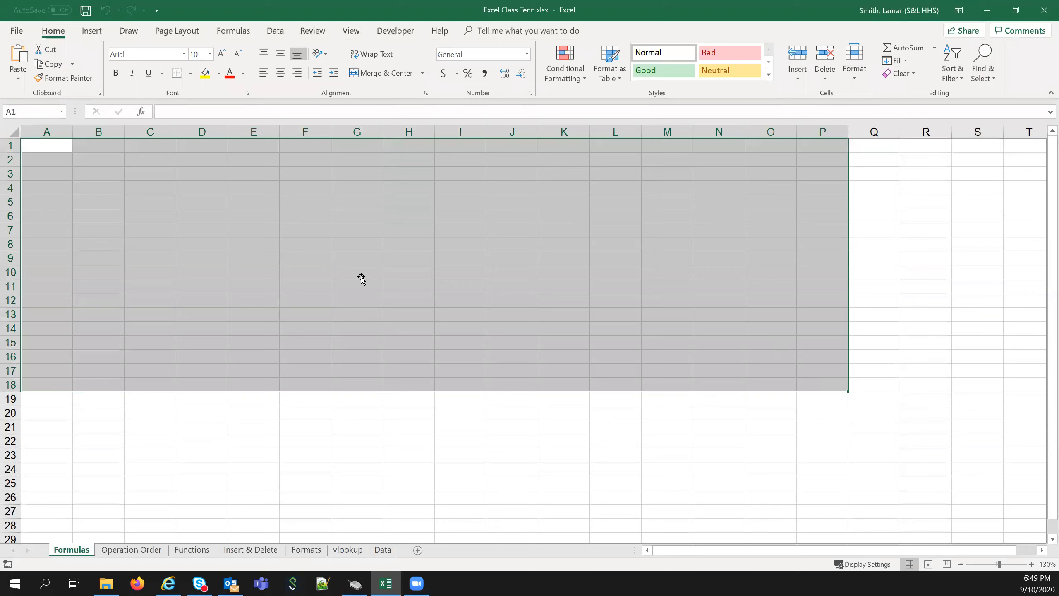
{"action": "left_click", "coordinate": [362, 275]}
{"action": "left_click_drag", "start_coordinate": [163, 217], "coordinate": [790, 438]}
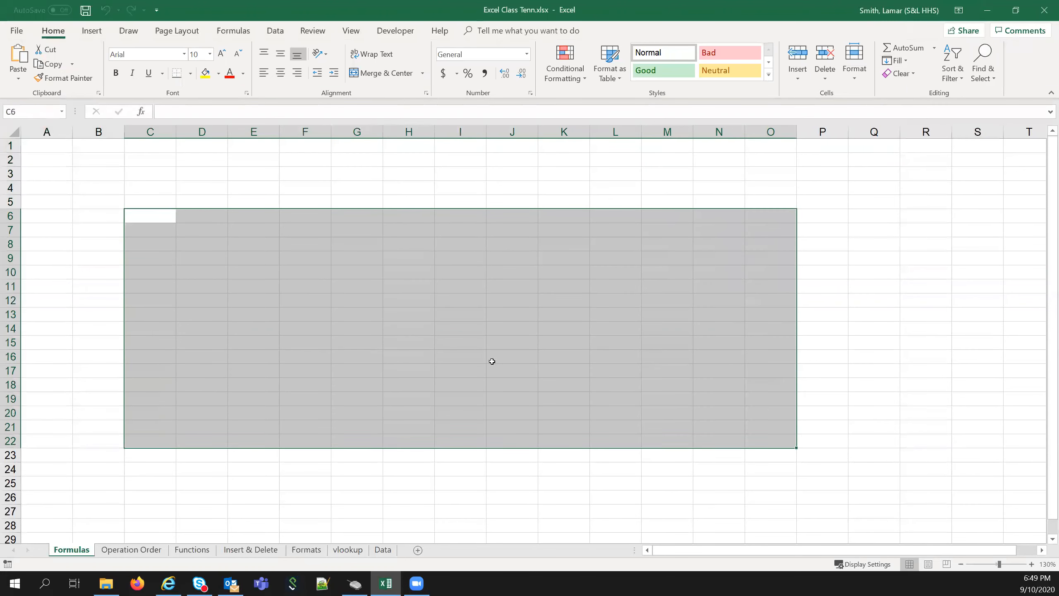
{"action": "left_click", "coordinate": [586, 414]}
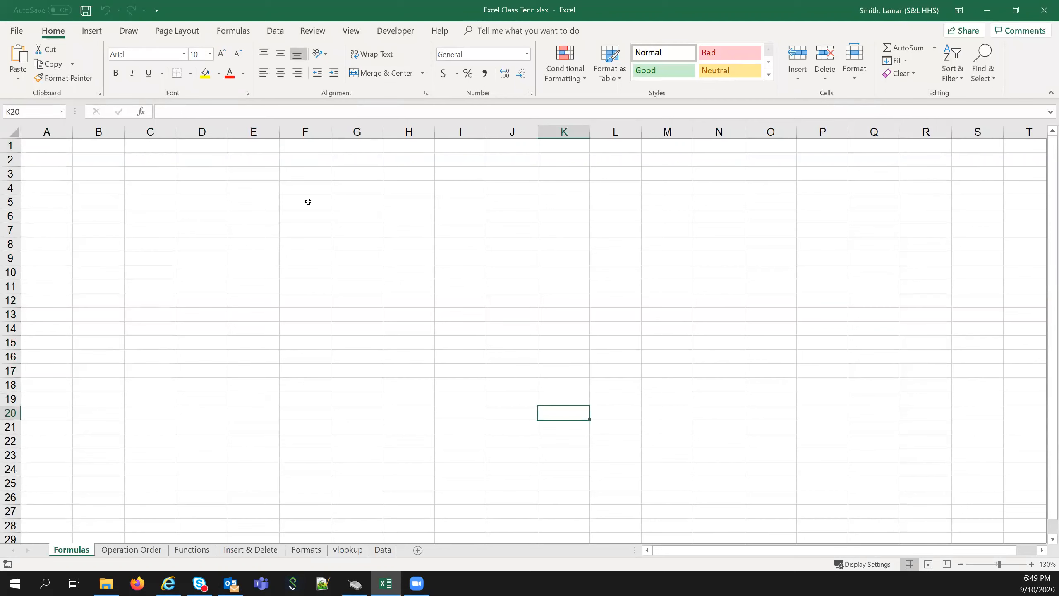
Select the single cells F4, C4, E7, H7, M5, F6, B3 and A2 one after another.
{"action": "left_click", "coordinate": [289, 185]}
{"action": "left_click", "coordinate": [158, 184]}
{"action": "left_click", "coordinate": [252, 230]}
{"action": "left_click", "coordinate": [394, 232]}
{"action": "left_click", "coordinate": [665, 206]}
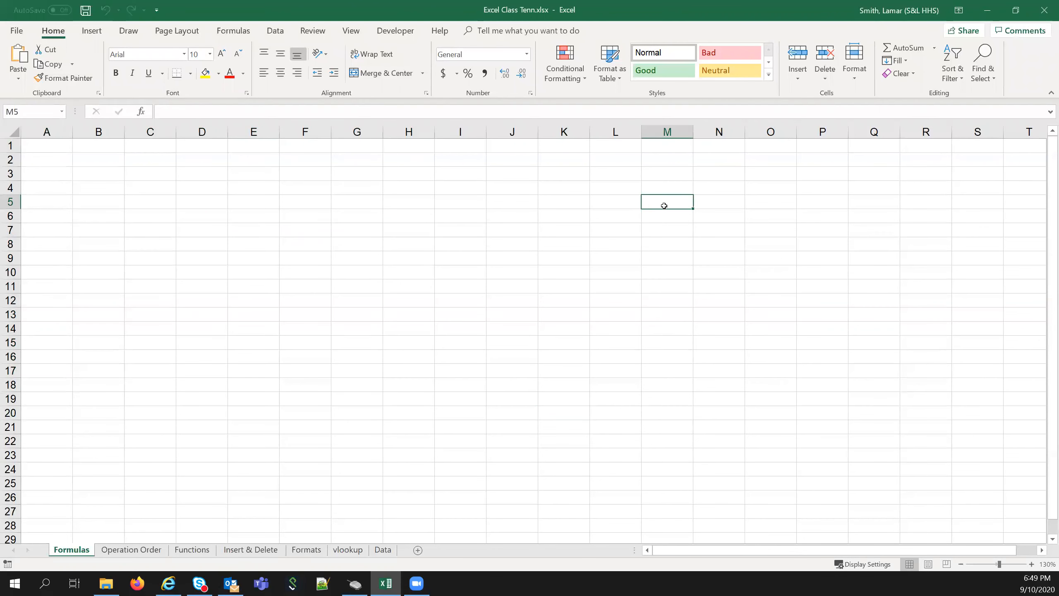
{"action": "left_click", "coordinate": [286, 215]}
{"action": "left_click", "coordinate": [118, 181]}
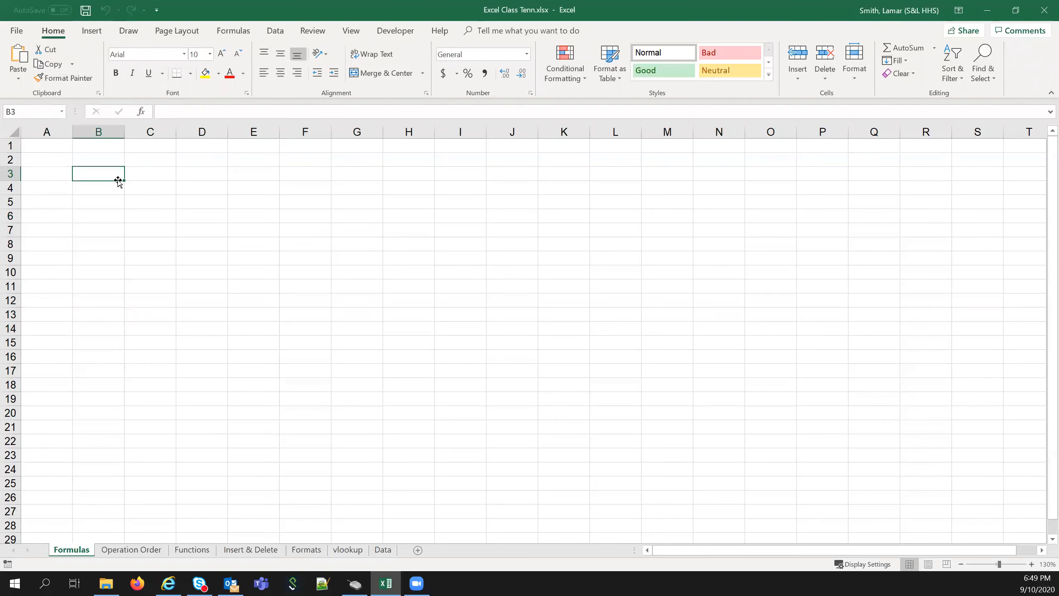
{"action": "left_click", "coordinate": [59, 160]}
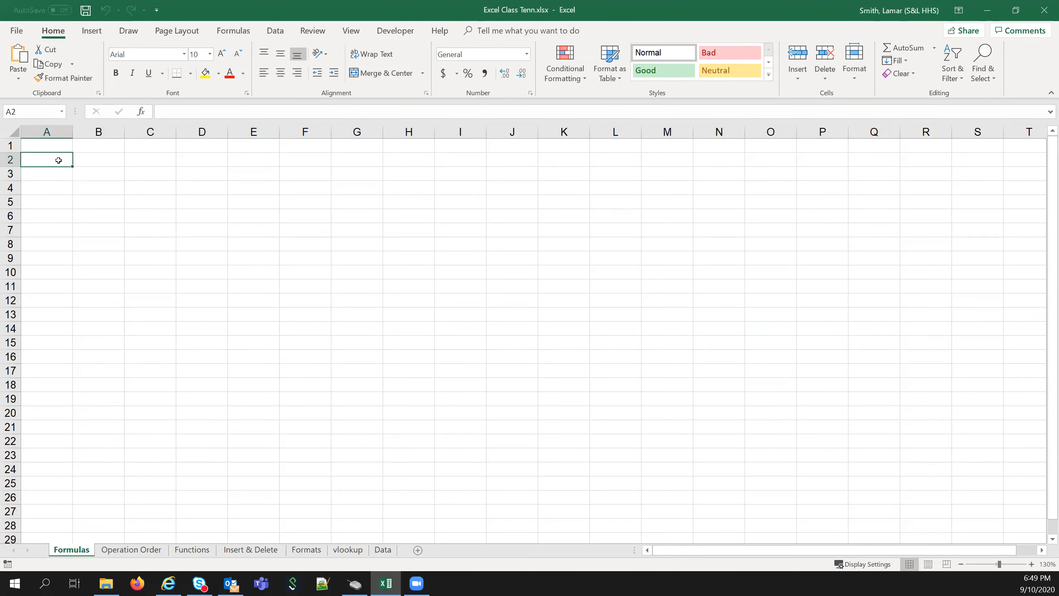
Select entire columns A and H and entire rows 7 and 6, ending on their intersecting cell H6.
{"action": "left_click", "coordinate": [56, 133]}
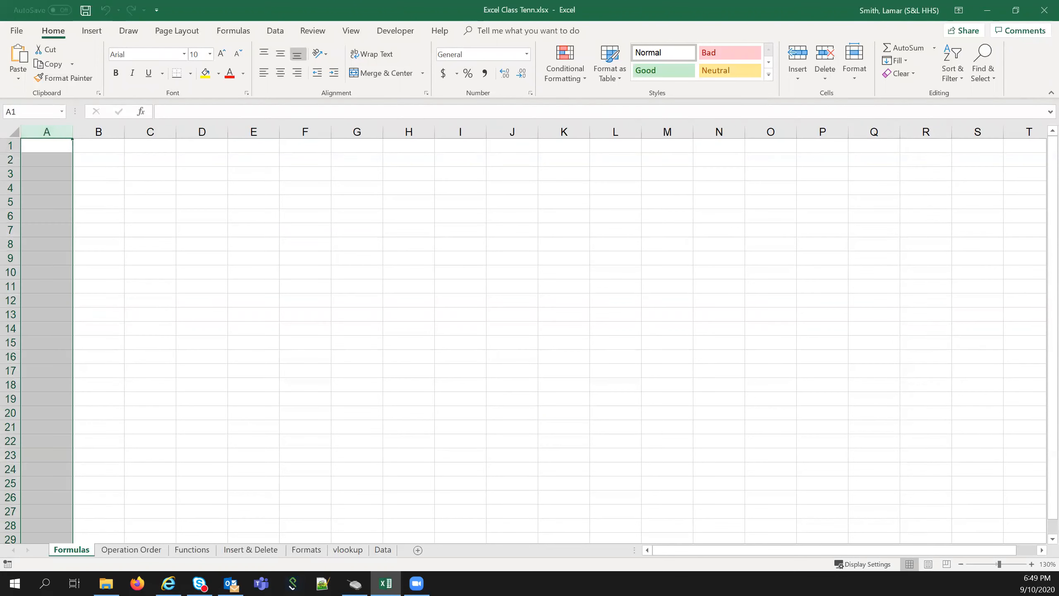
{"action": "left_click", "coordinate": [10, 230]}
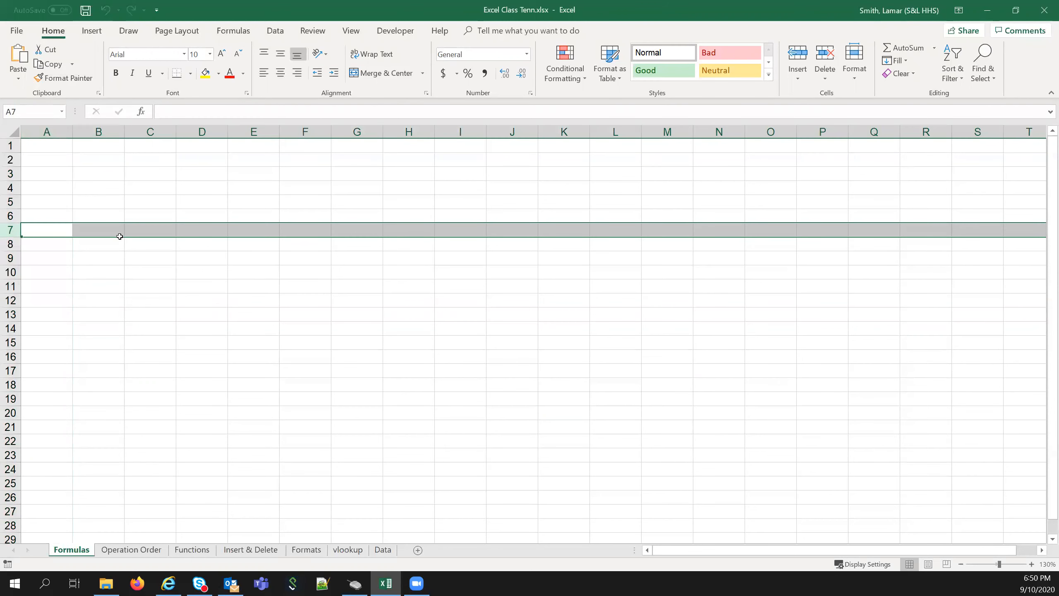
{"action": "left_click", "coordinate": [461, 217]}
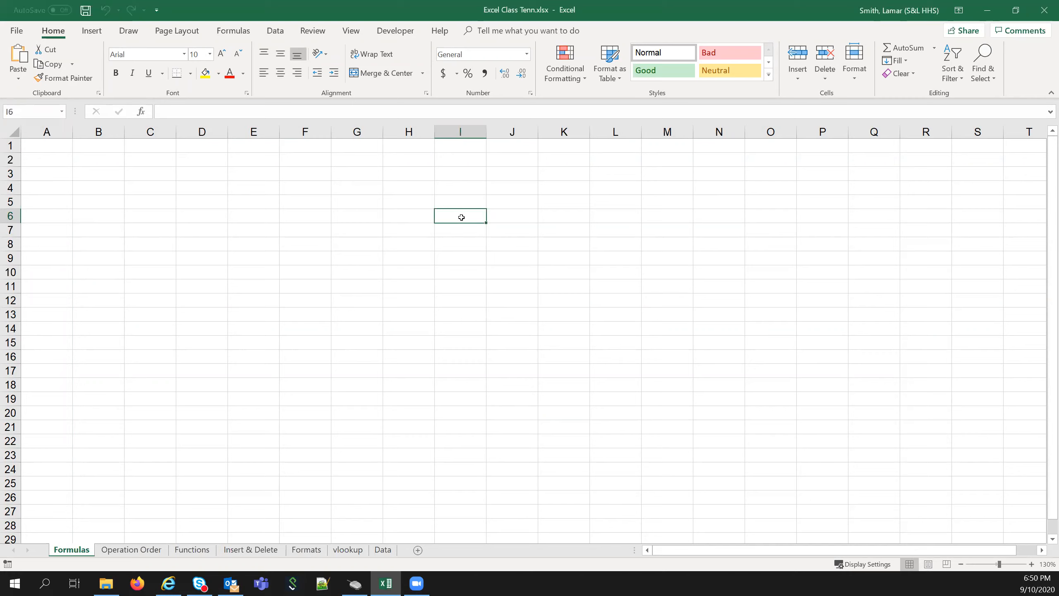
{"action": "left_click", "coordinate": [411, 132]}
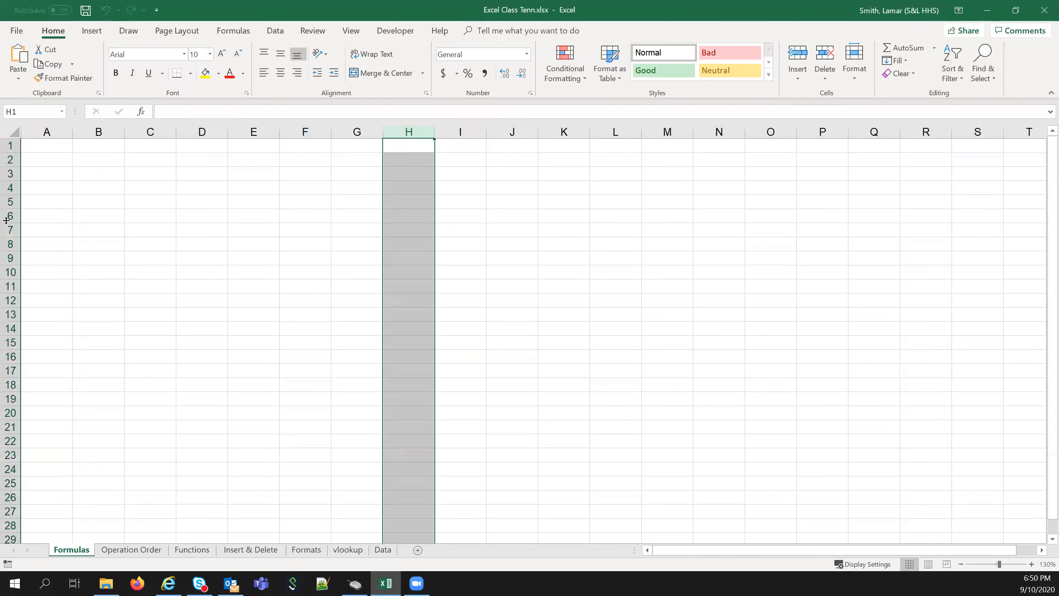
{"action": "left_click", "coordinate": [6, 220]}
{"action": "left_click", "coordinate": [398, 218]}
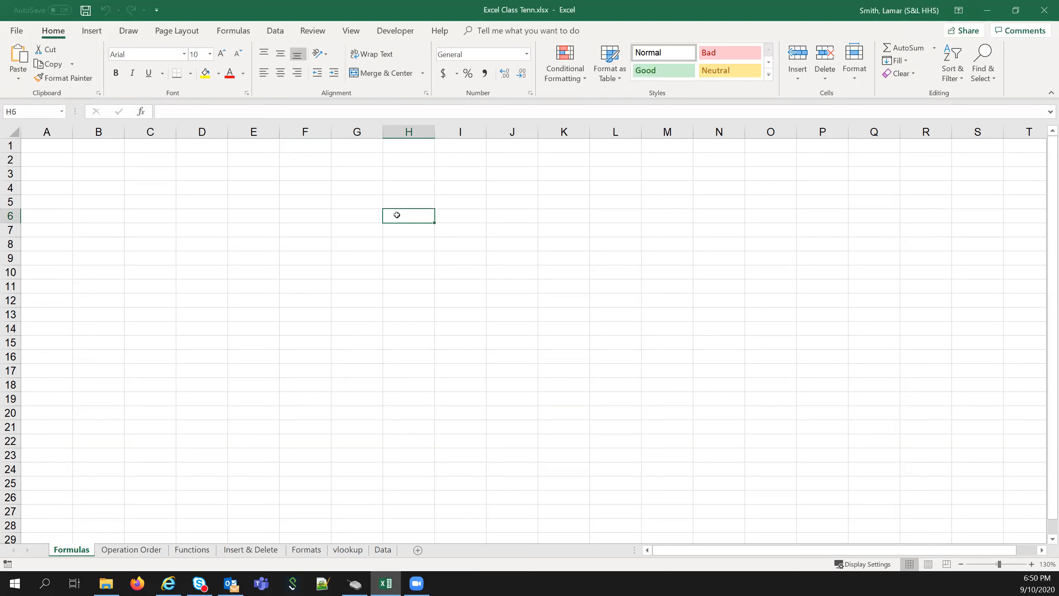
Jump directly to cell J3 by entering its cell reference.
{"action": "left_click", "coordinate": [38, 110]}
{"action": "type", "text": "J3"}
{"action": "key", "text": "Return"}
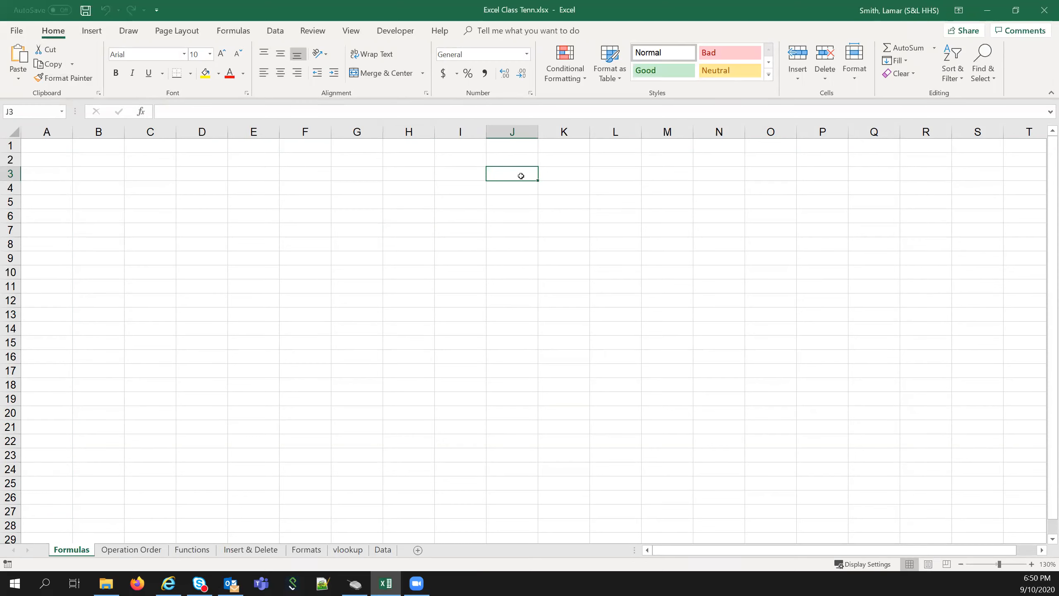
Move the active cell one column at a time along row 3 from J3 to B3.
{"action": "key", "text": "Left"}
{"action": "key", "text": "Left"}
{"action": "key", "text": "Left"}
{"action": "key", "text": "Left"}
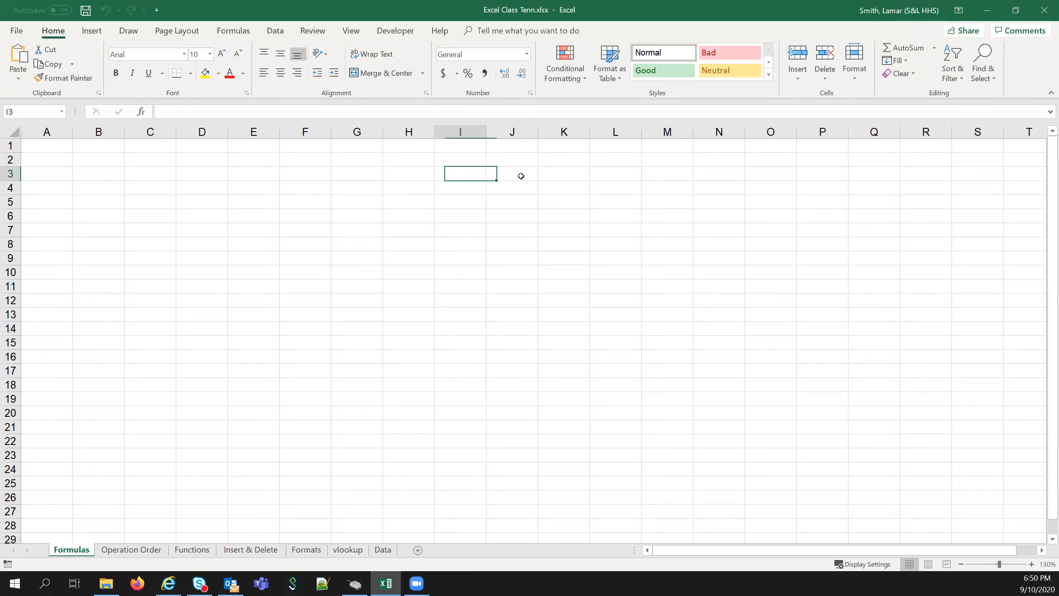
{"action": "key", "text": "Left"}
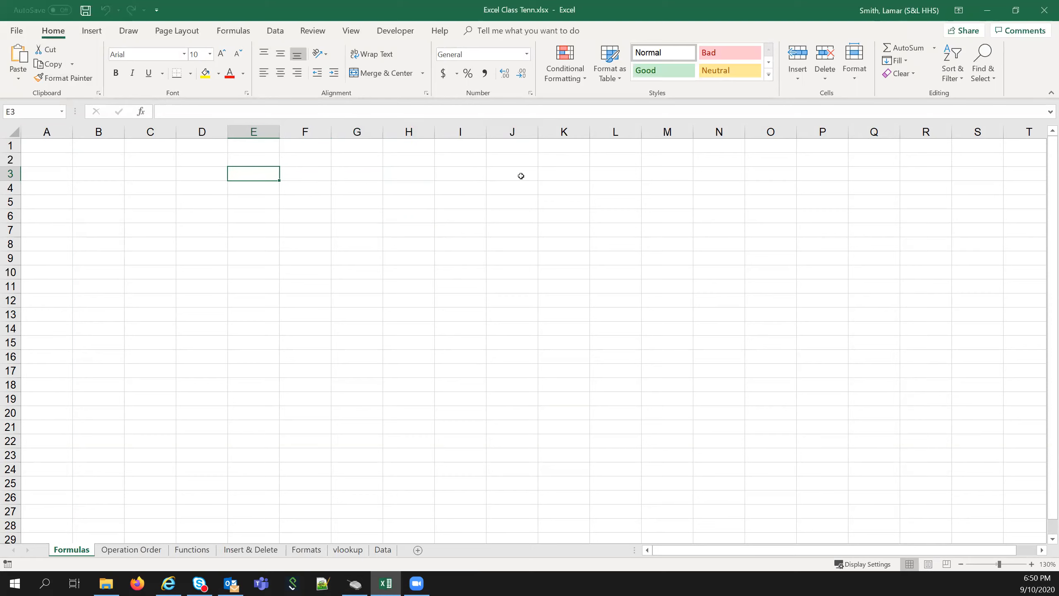
{"action": "key", "text": "Left"}
{"action": "key", "text": "Left"}
{"action": "key", "text": "Left"}
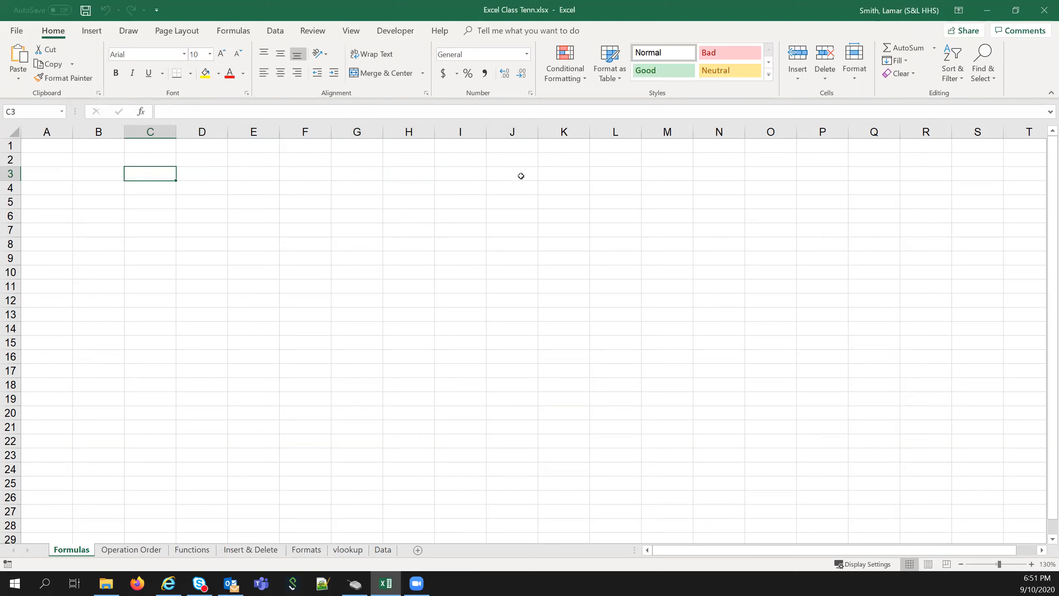
{"action": "key", "text": "Right"}
{"action": "key", "text": "Left"}
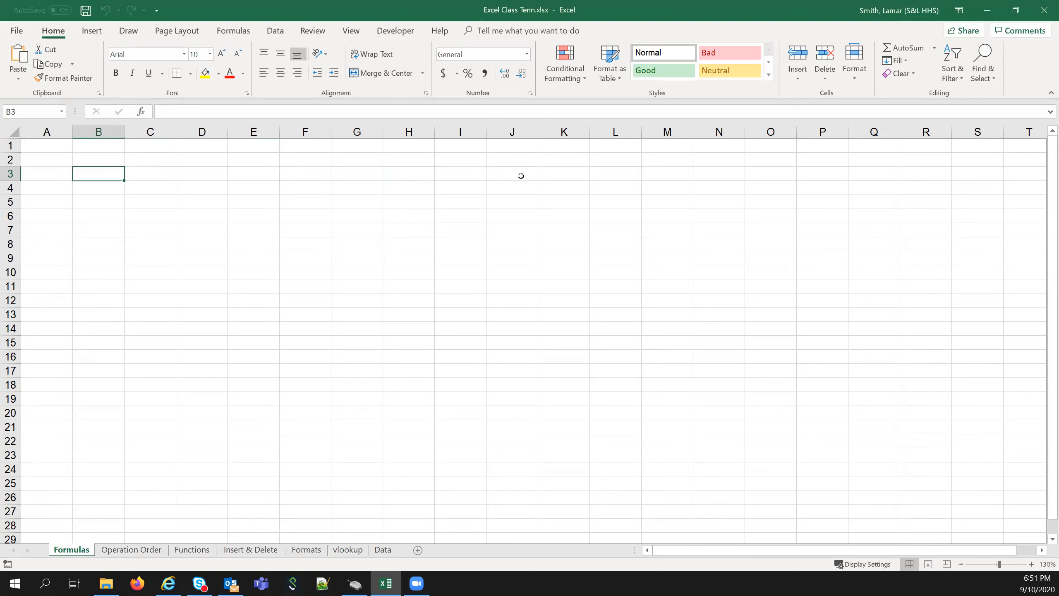
Step the active cell down and back up column B, and across row 4 to F4.
{"action": "key", "text": "Down"}
{"action": "key", "text": "Down"}
{"action": "key", "text": "Down"}
{"action": "key", "text": "Down"}
{"action": "key", "text": "Down"}
{"action": "key", "text": "Up"}
{"action": "key", "text": "Up"}
{"action": "key", "text": "Up"}
{"action": "key", "text": "Up"}
{"action": "key", "text": "Right"}
{"action": "key", "text": "Right"}
{"action": "key", "text": "Right"}
{"action": "key", "text": "Right"}
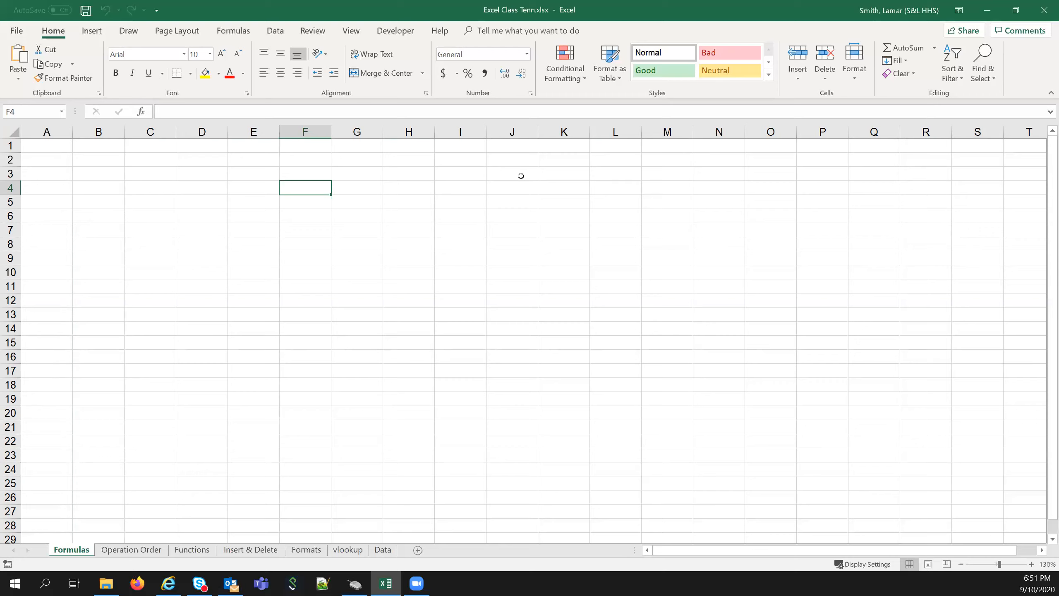
Select cell D4 and step the active cell across three columns and up one row to G3.
{"action": "left_click", "coordinate": [185, 190]}
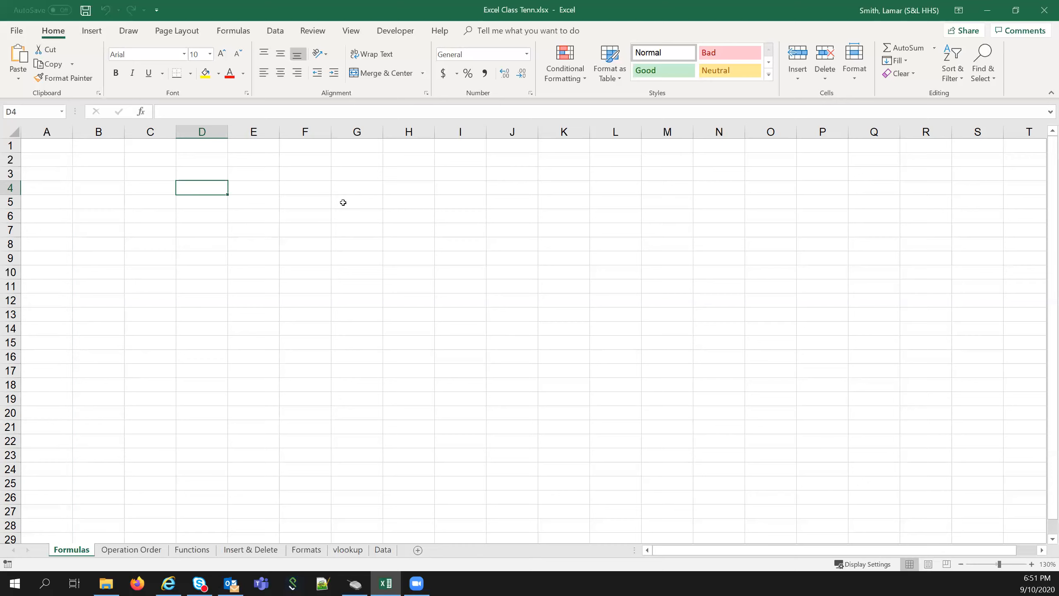
{"action": "key", "text": "Right"}
{"action": "key", "text": "Right"}
{"action": "key", "text": "Right"}
{"action": "key", "text": "Up"}
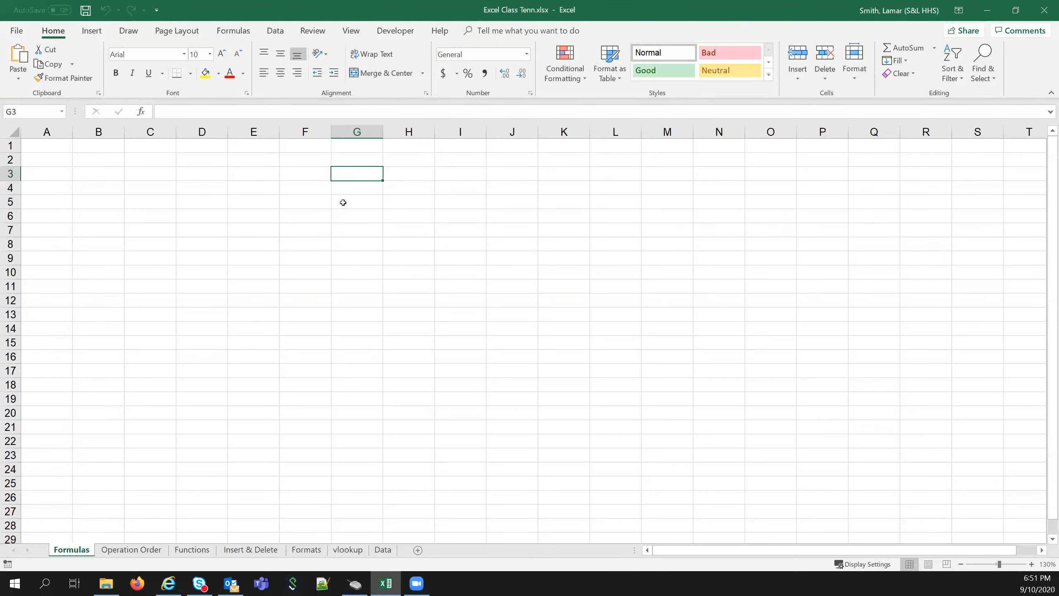
Use Go To to jump to cell AA2000 and return to cell A1.
{"action": "key", "text": "ctrl+g"}
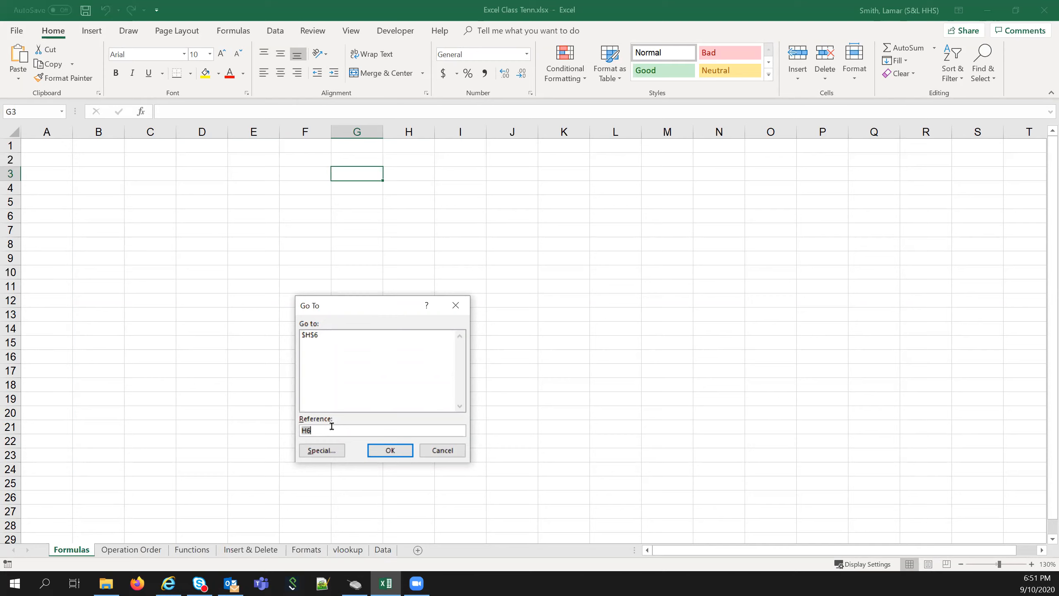
{"action": "type", "text": "aa2000"}
{"action": "key", "text": "Return"}
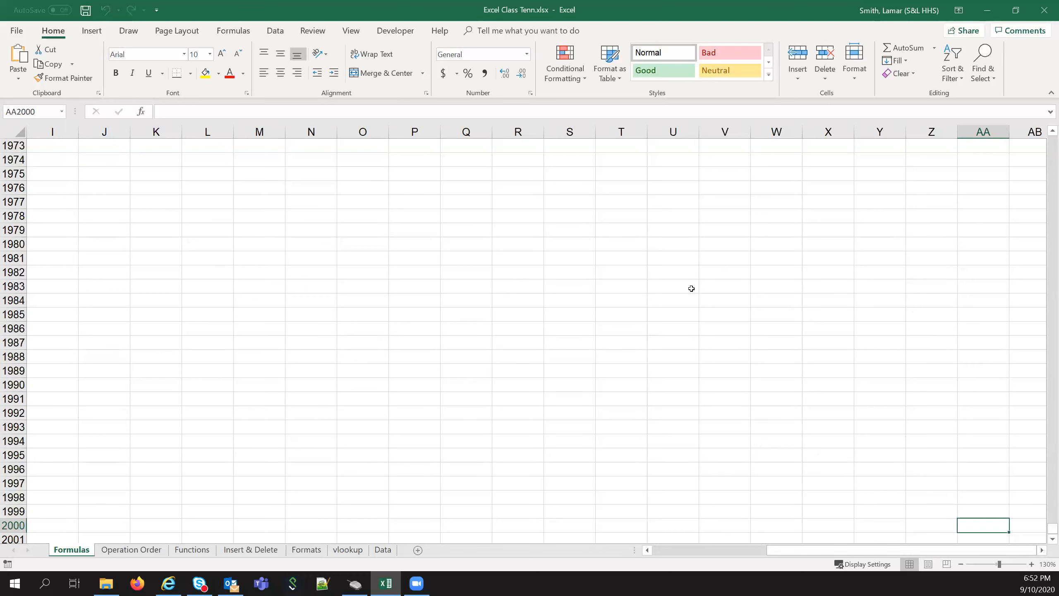
{"action": "key", "text": "ctrl+Home"}
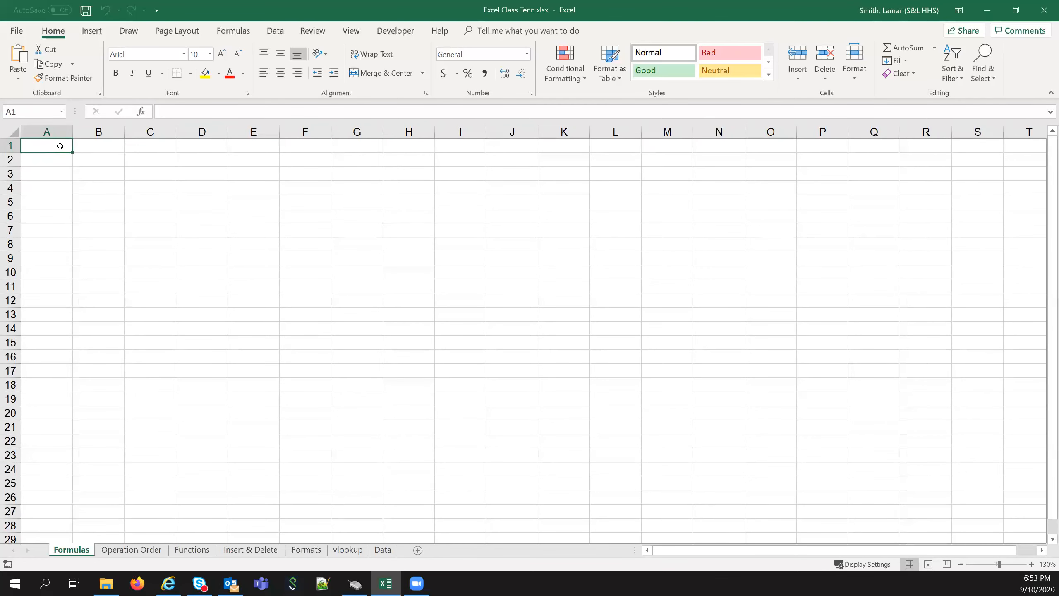
Select cells F4 and H5, and view the Operation Order sheet before returning to the Formulas sheet.
{"action": "left_click", "coordinate": [303, 189]}
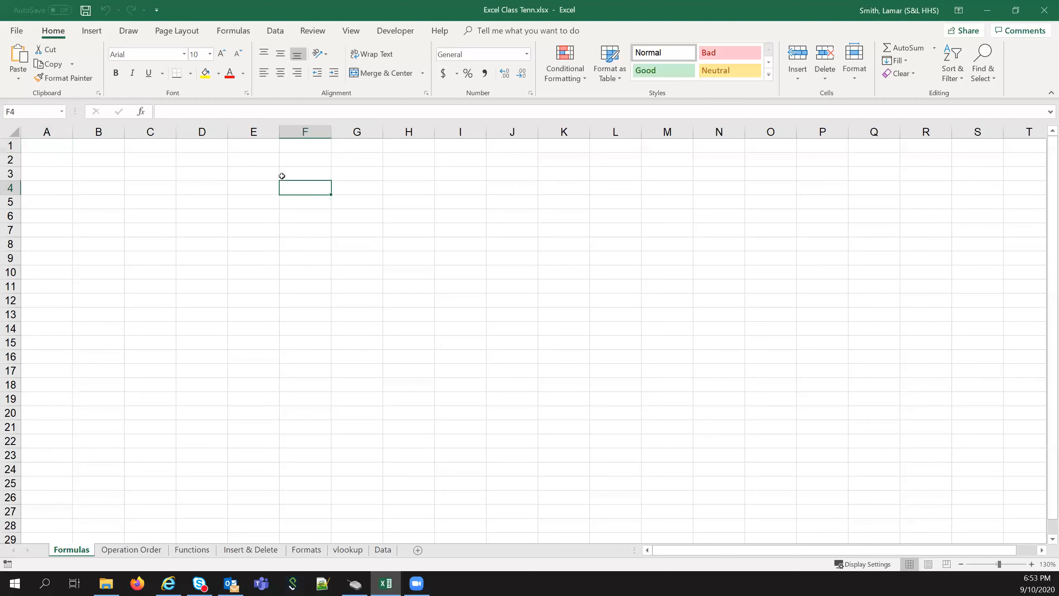
{"action": "left_click", "coordinate": [403, 203]}
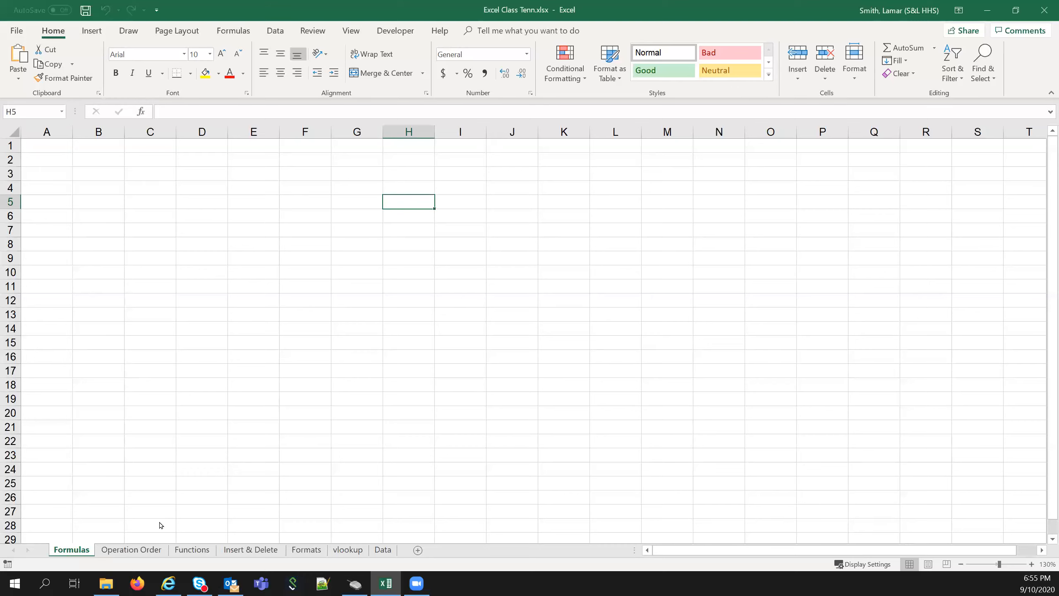
{"action": "left_click", "coordinate": [146, 551]}
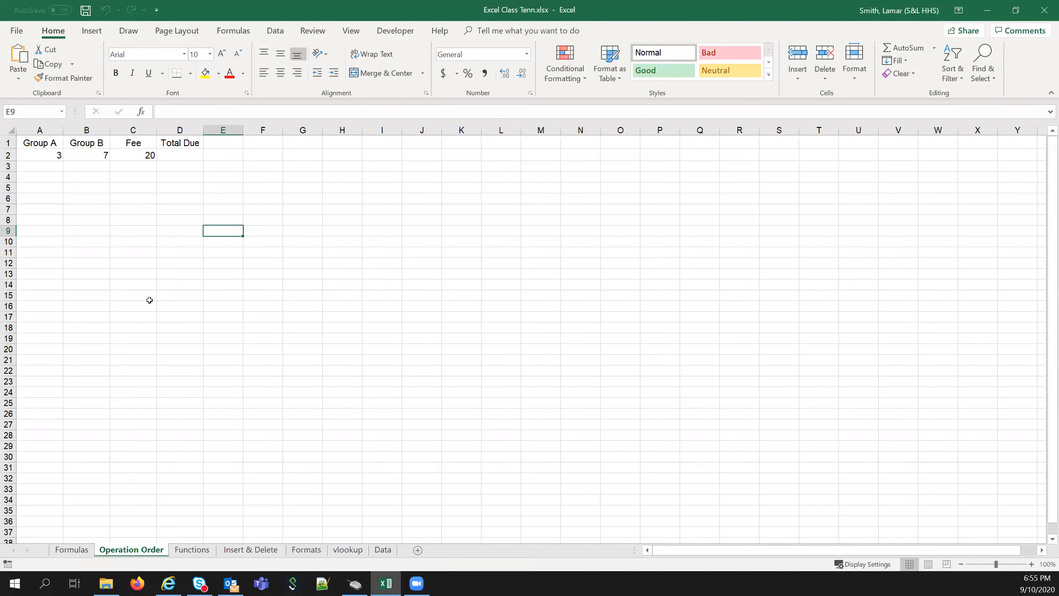
{"action": "left_click", "coordinate": [72, 550]}
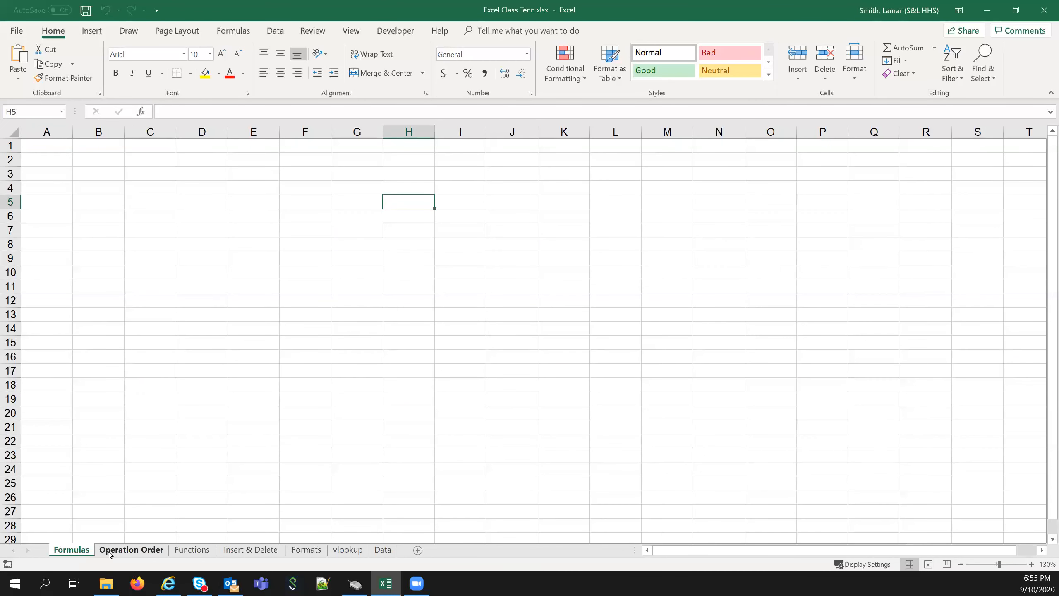
View the Operation Order and Functions sheets, and return to the Formulas sheet.
{"action": "left_click", "coordinate": [124, 551]}
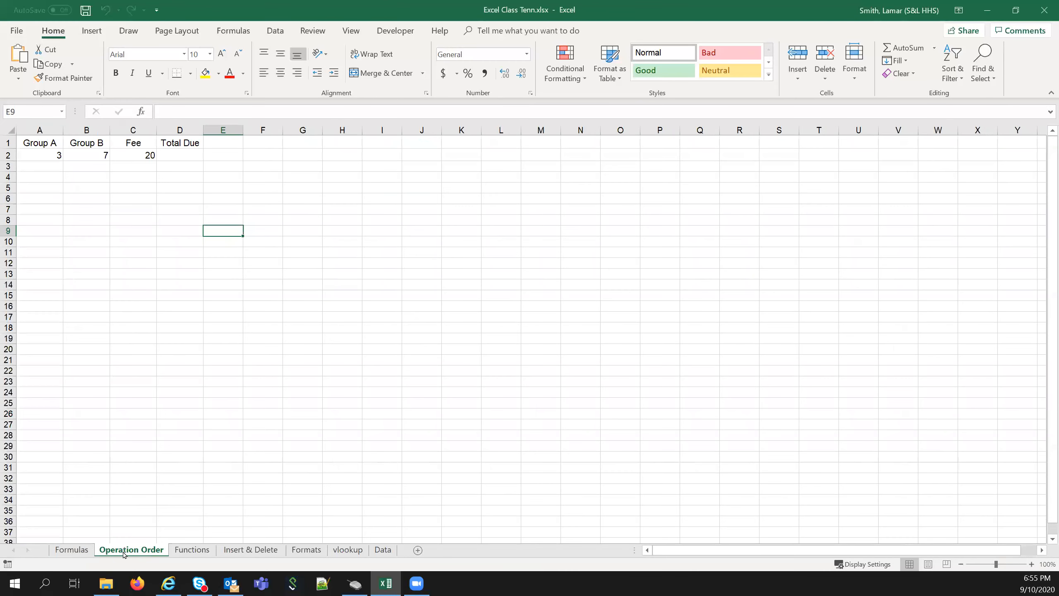
{"action": "left_click", "coordinate": [186, 552]}
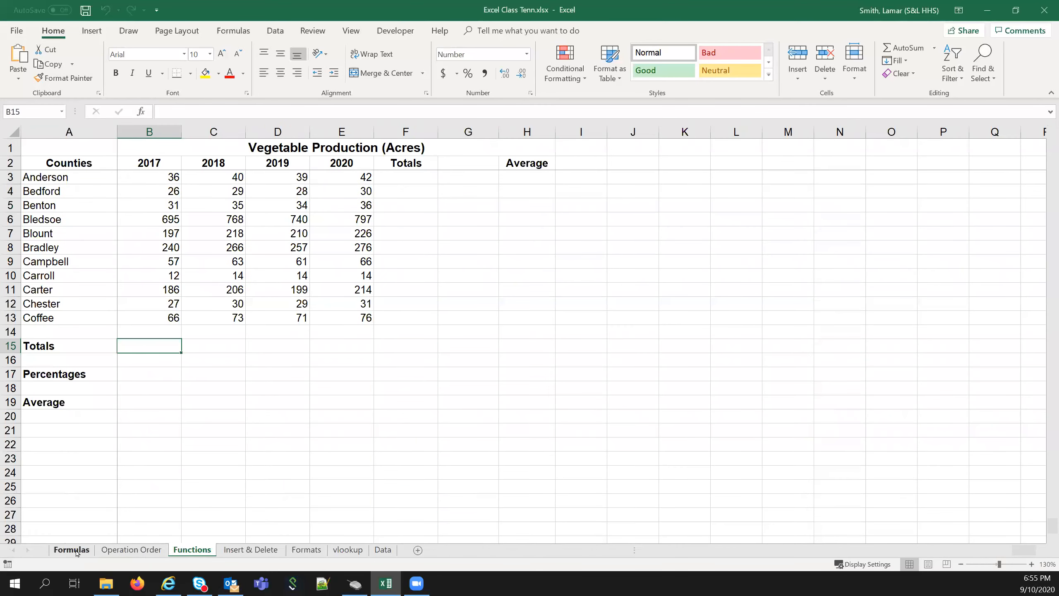
{"action": "left_click", "coordinate": [71, 550]}
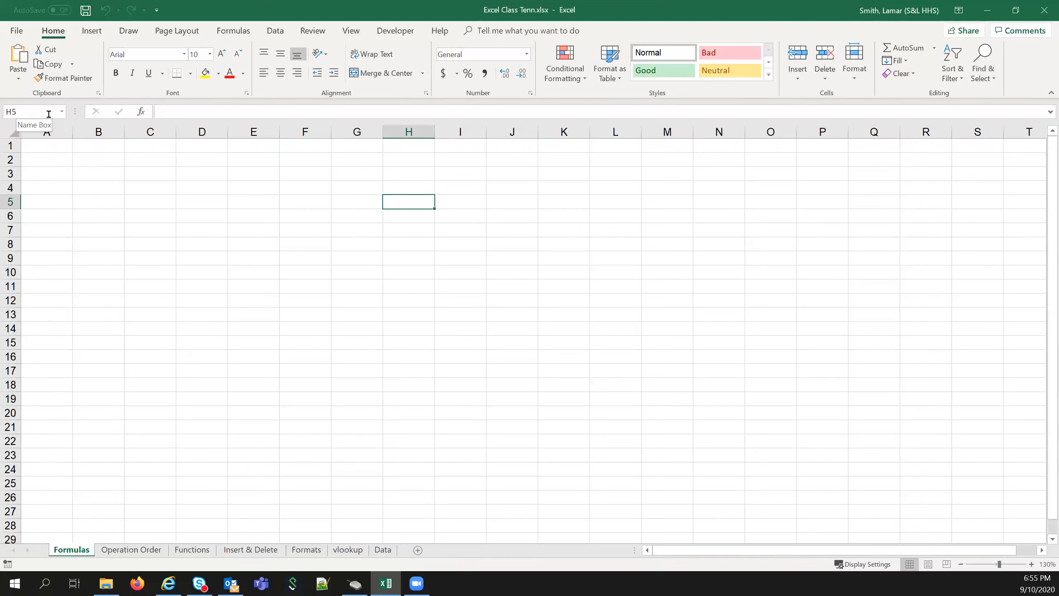
Enter aaaa in cell B4 and reselect the cell to show its content in the formula bar.
{"action": "left_click", "coordinate": [175, 111]}
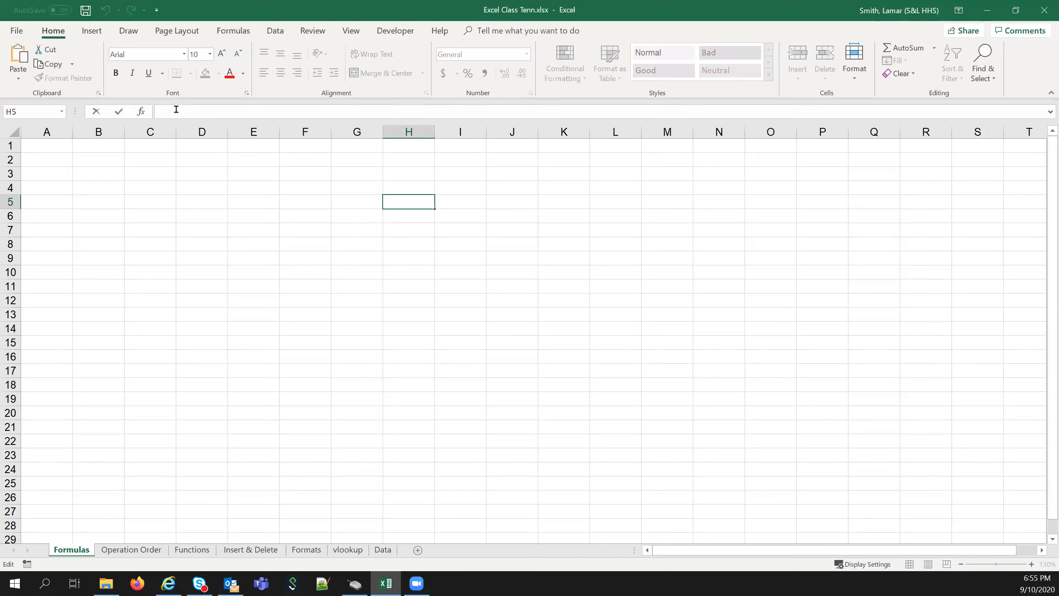
{"action": "left_click", "coordinate": [112, 188]}
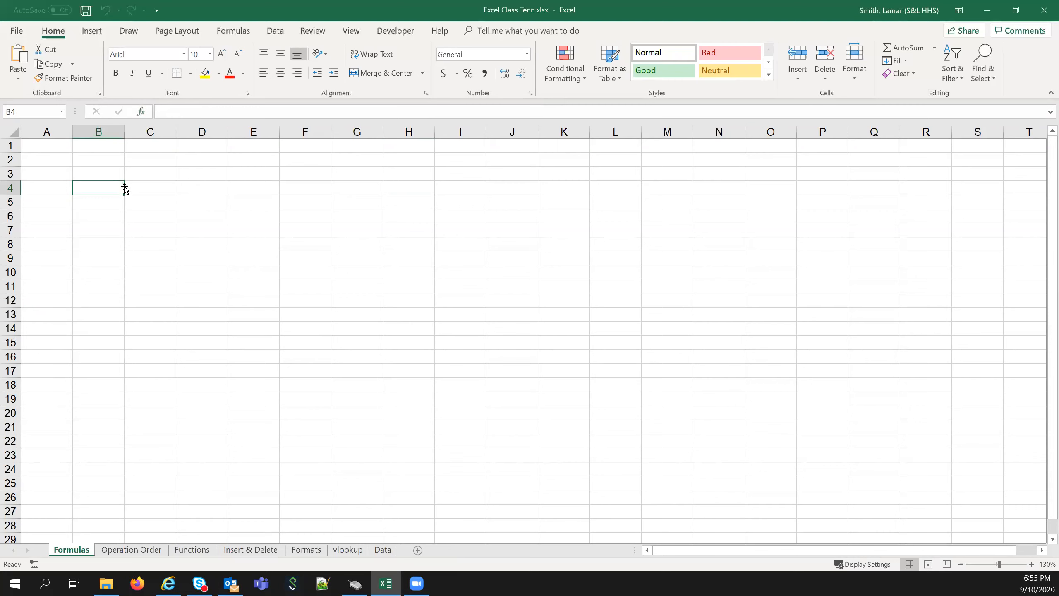
{"action": "type", "text": "aaaa"}
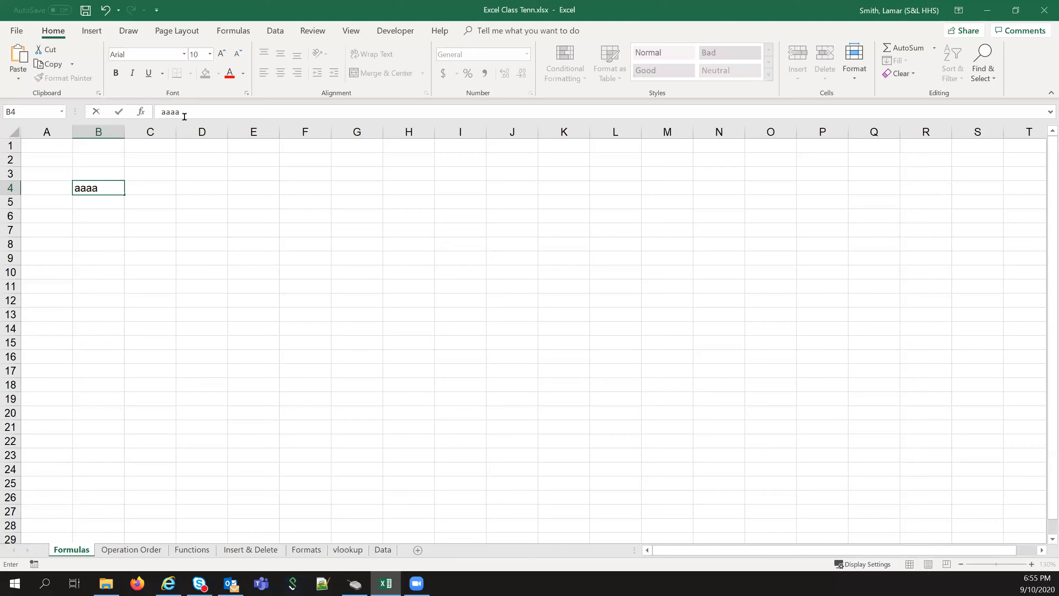
{"action": "left_click", "coordinate": [120, 196]}
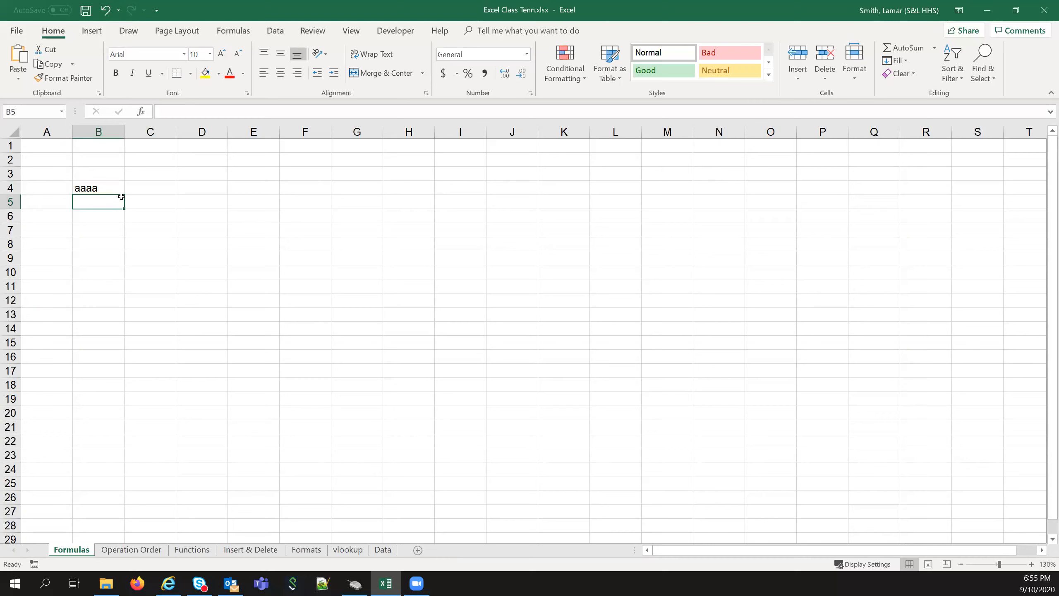
{"action": "left_click", "coordinate": [118, 190]}
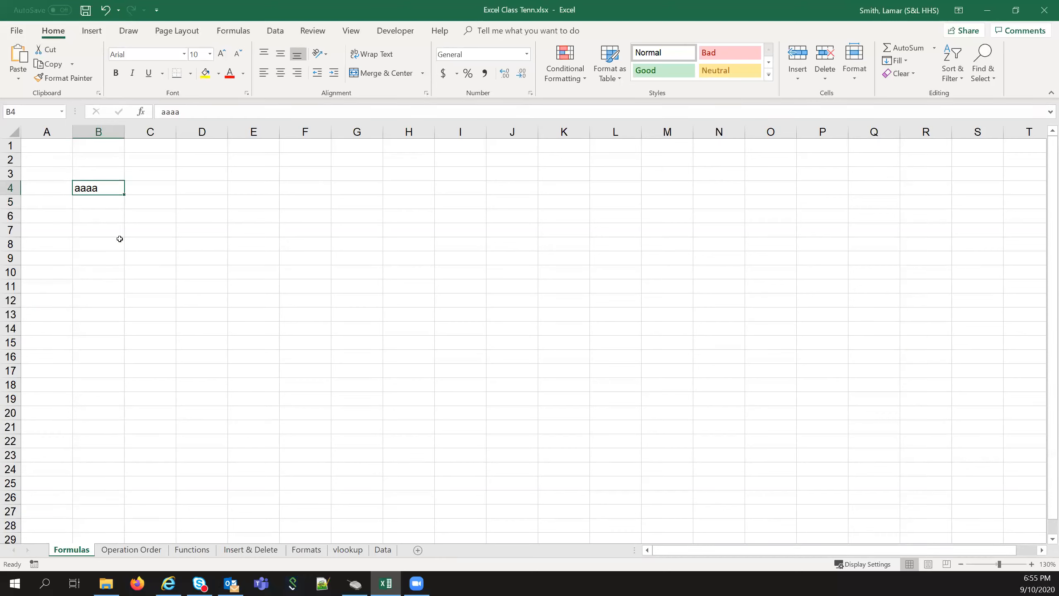
Enter bbbb in cell B5, and clear the contents of cells B4:B5.
{"action": "left_click", "coordinate": [108, 209]}
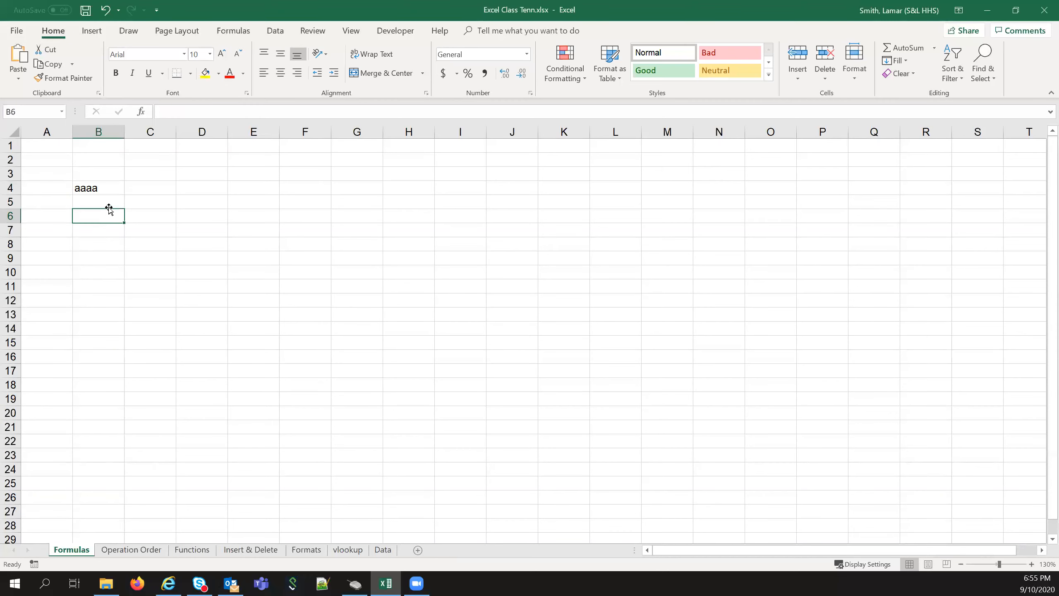
{"action": "type", "text": "bbbb"}
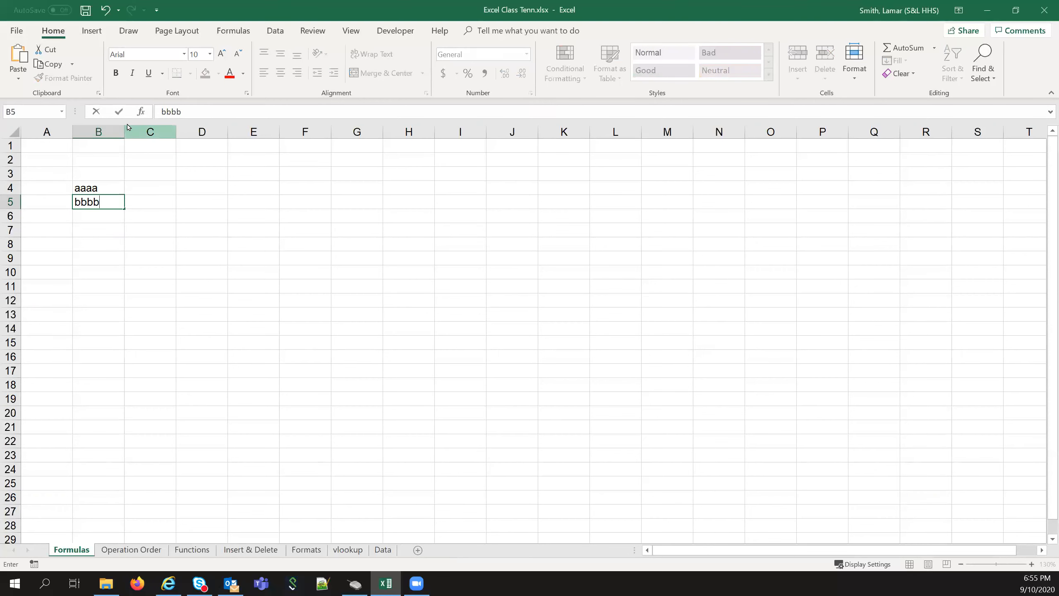
{"action": "left_click", "coordinate": [120, 112]}
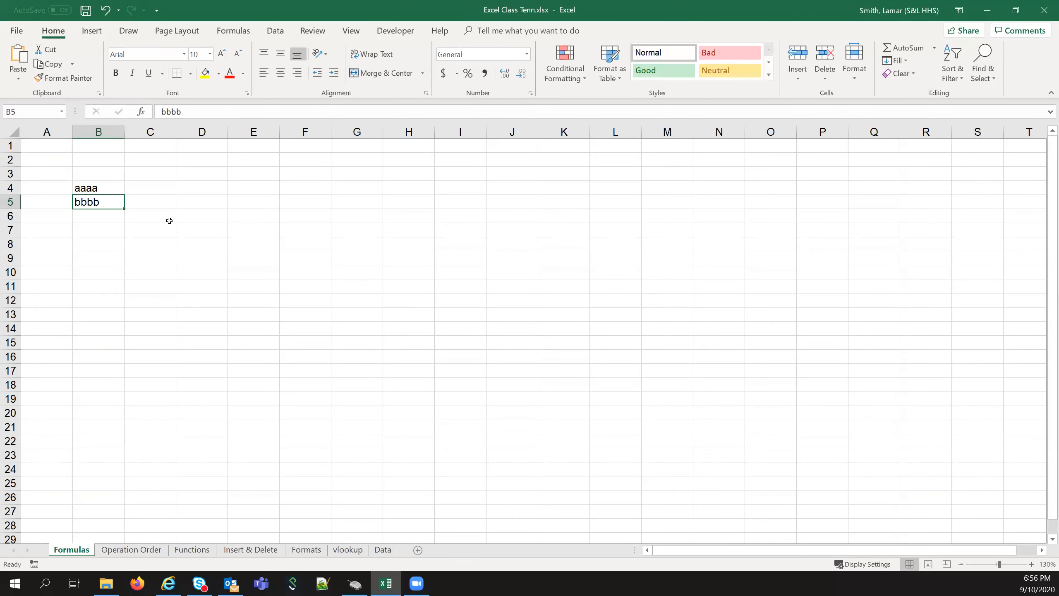
{"action": "left_click", "coordinate": [99, 217]}
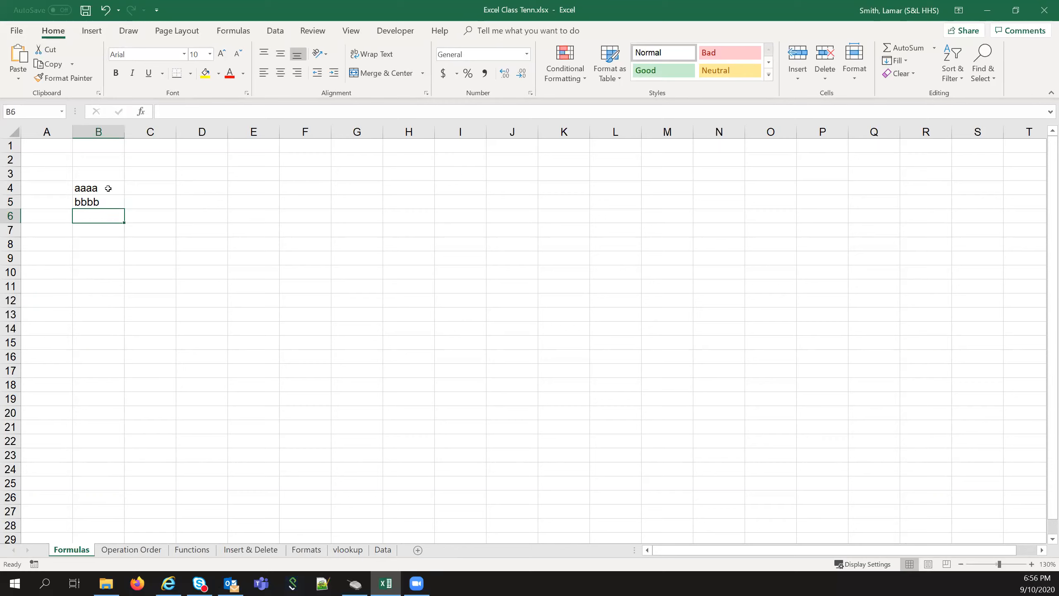
{"action": "left_click_drag", "start_coordinate": [107, 189], "coordinate": [107, 204]}
{"action": "key", "text": "Delete"}
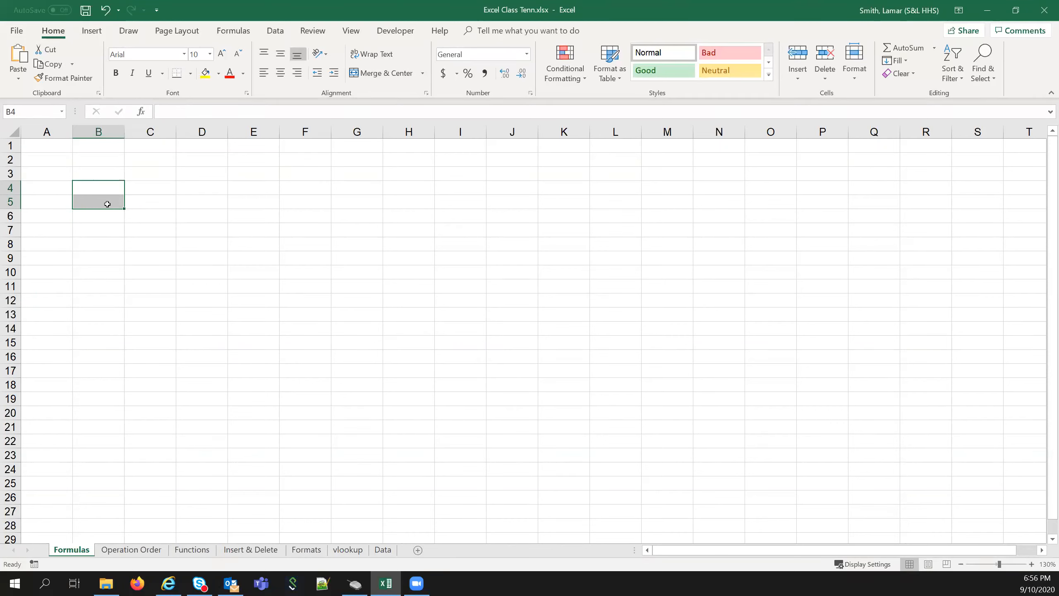
Enter 5 in cell A1 so the active cell moves down to A2, and clear A1 again.
{"action": "left_click", "coordinate": [54, 147]}
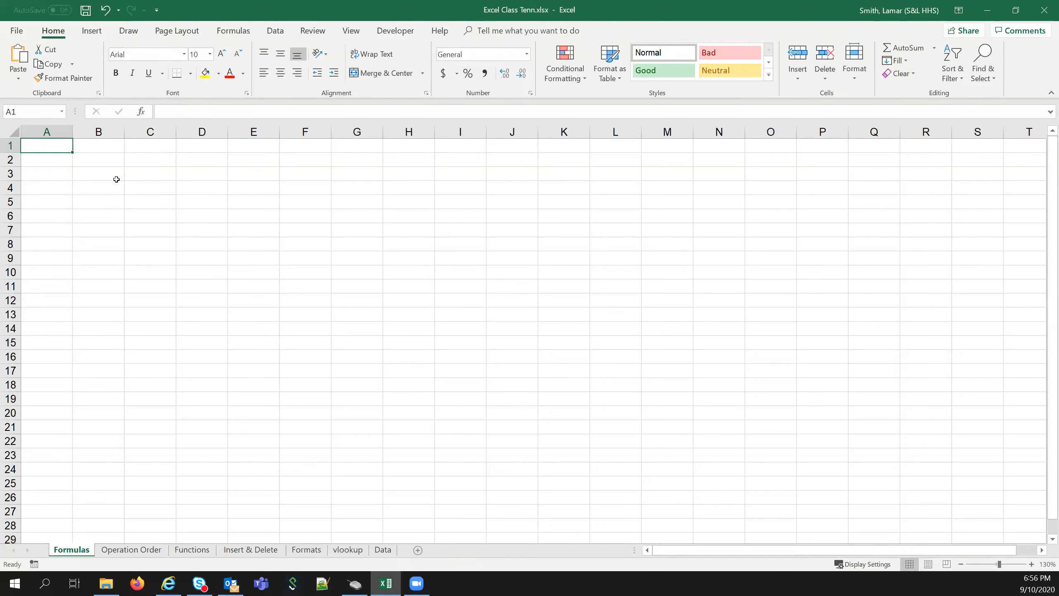
{"action": "type", "text": "5"}
{"action": "key", "text": "Return"}
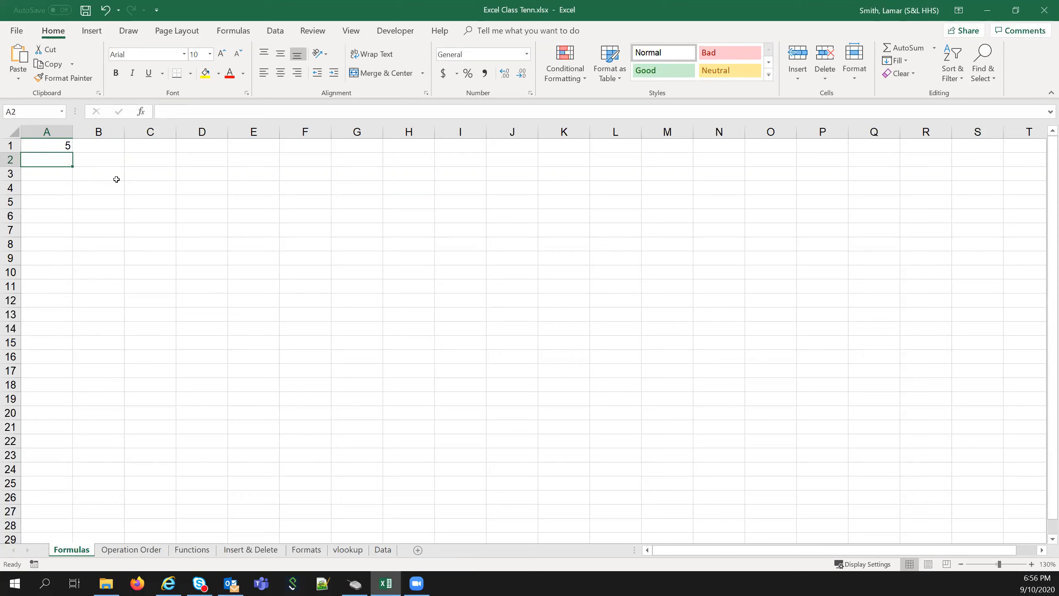
{"action": "key", "text": "Up"}
{"action": "key", "text": "Delete"}
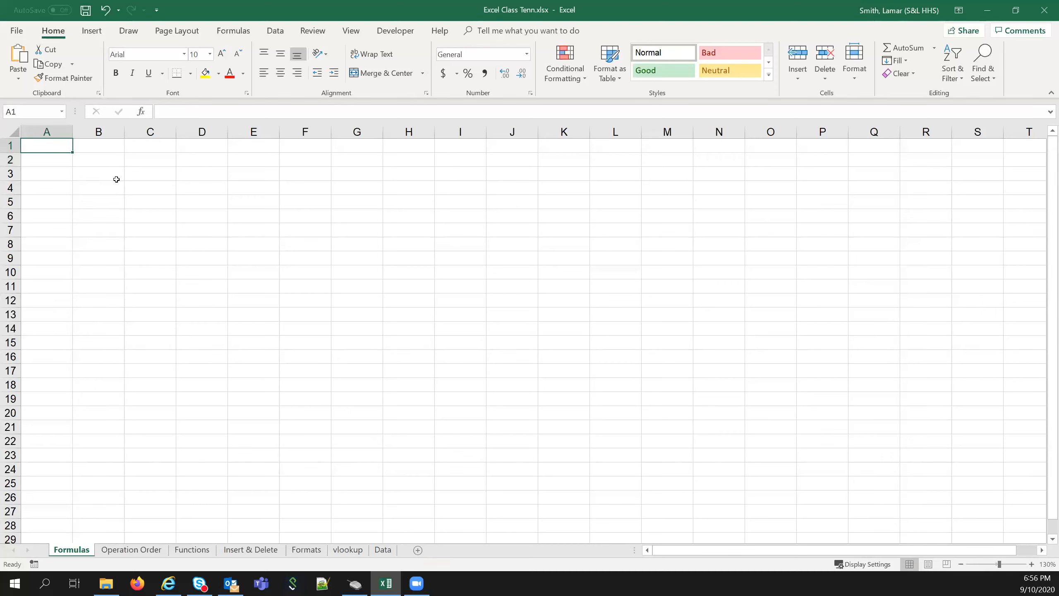
Enter 5 in cell A1 three times, moving on to B1 after each entry and returning to clear A1.
{"action": "type", "text": "5"}
{"action": "key", "text": "Tab"}
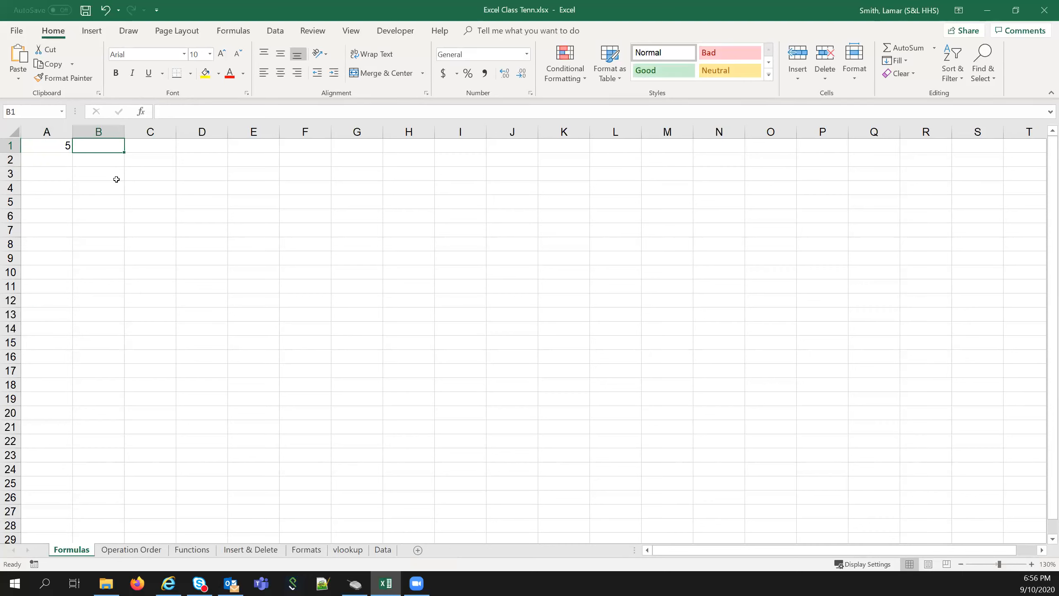
{"action": "key", "text": "Left"}
{"action": "key", "text": "Delete"}
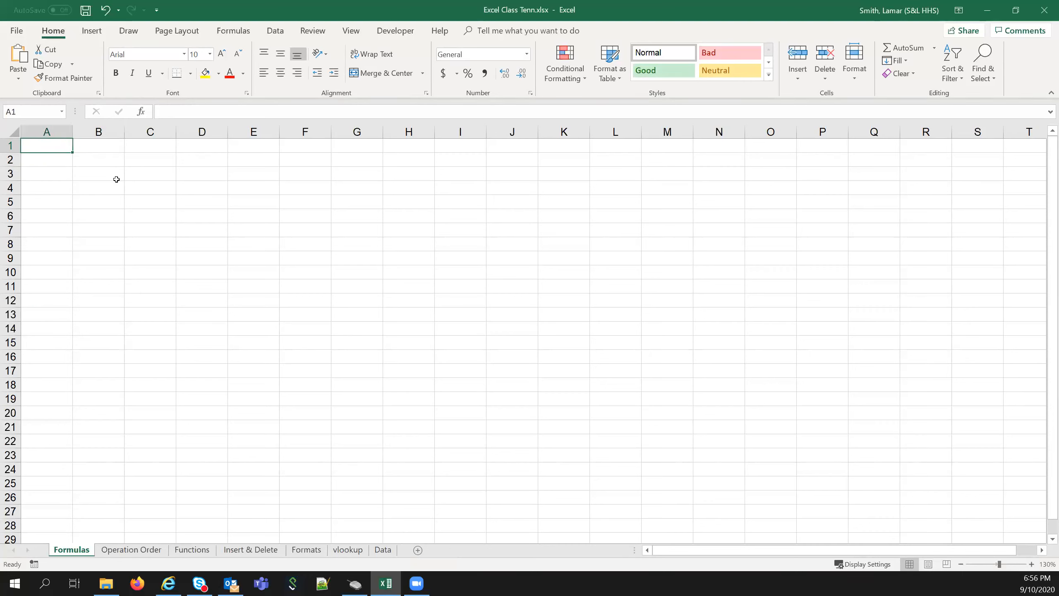
{"action": "type", "text": "5"}
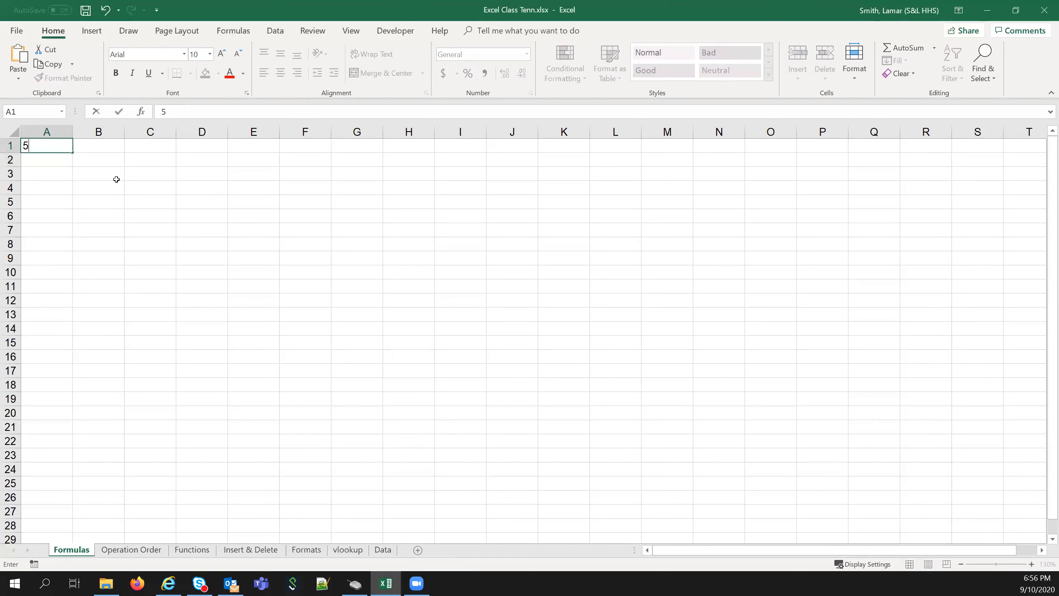
{"action": "key", "text": "Tab"}
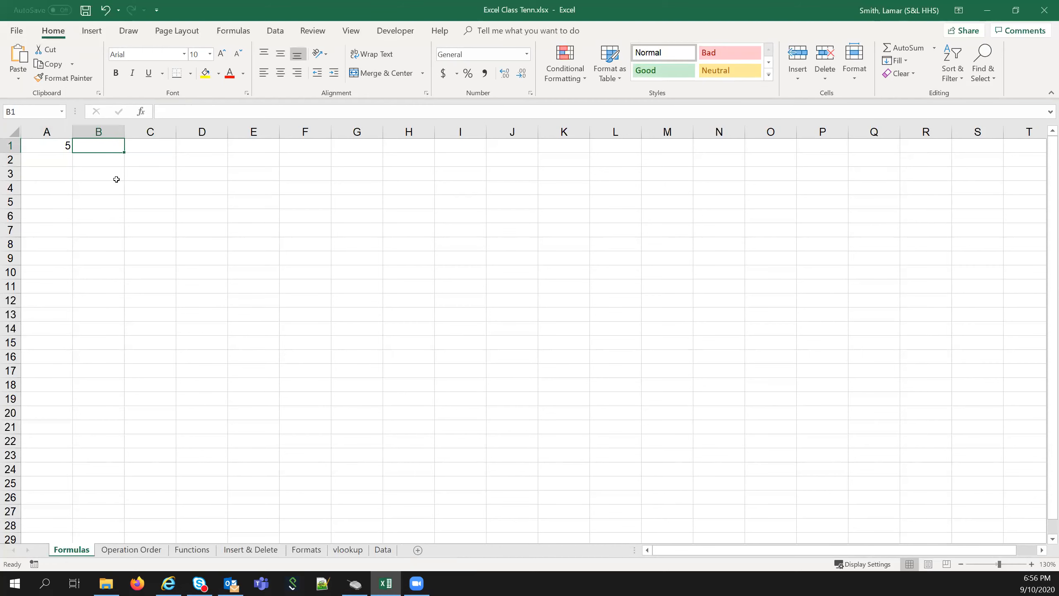
{"action": "key", "text": "Left"}
{"action": "key", "text": "Delete"}
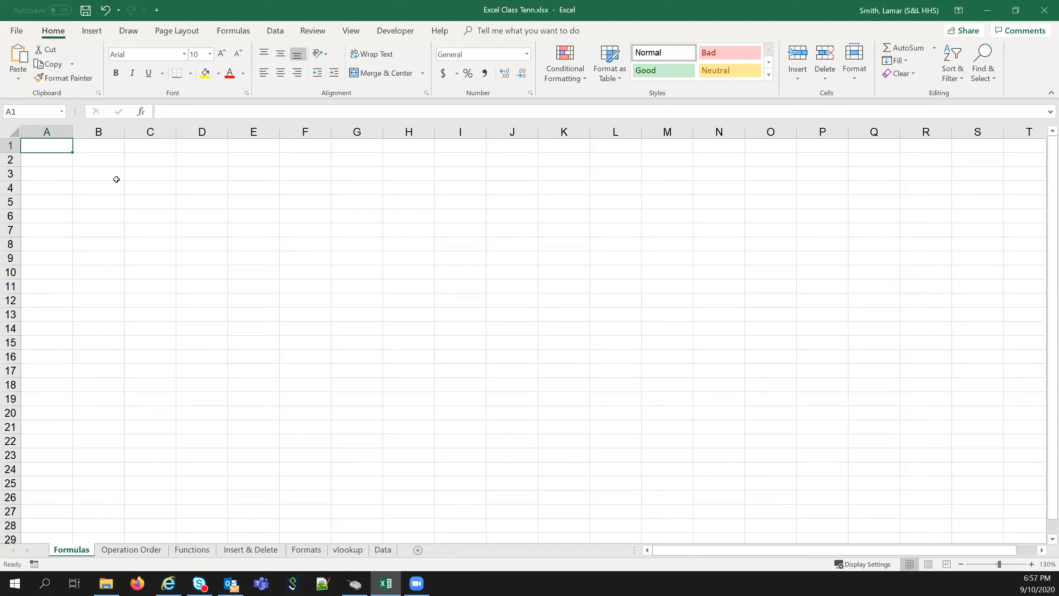
{"action": "type", "text": "5"}
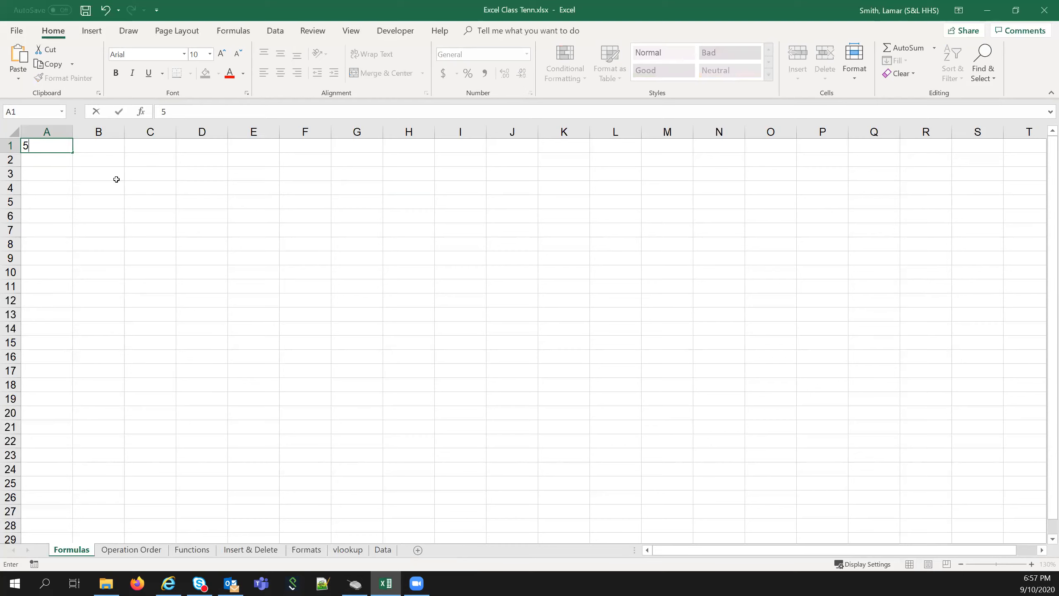
{"action": "key", "text": "Tab"}
{"action": "key", "text": "Left"}
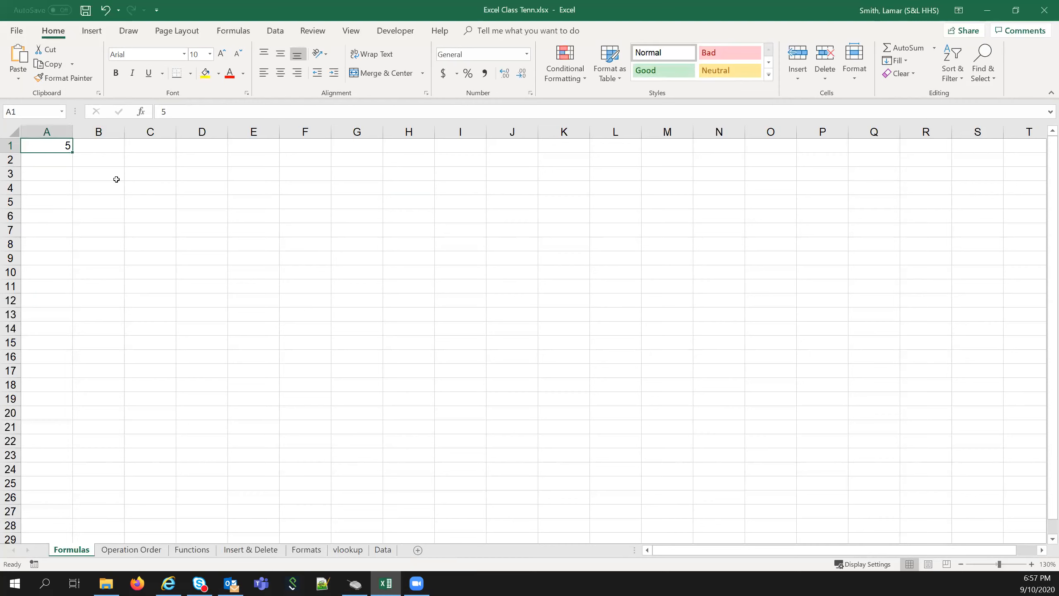
{"action": "key", "text": "Delete"}
Enter 5 in cell A1, clear the cell and undo the clearing.
{"action": "type", "text": "5"}
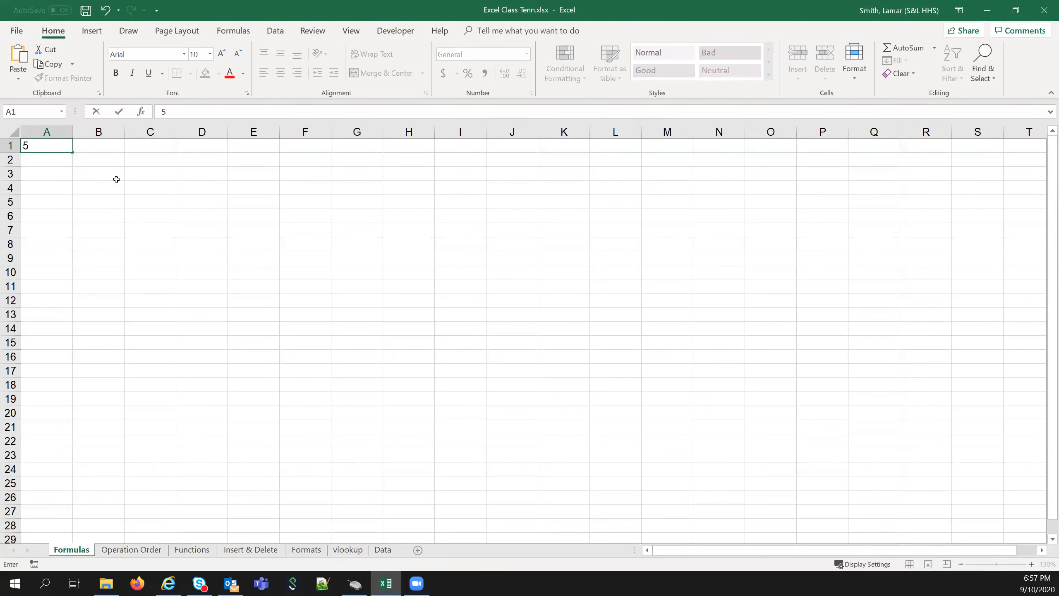
{"action": "key", "text": "Return"}
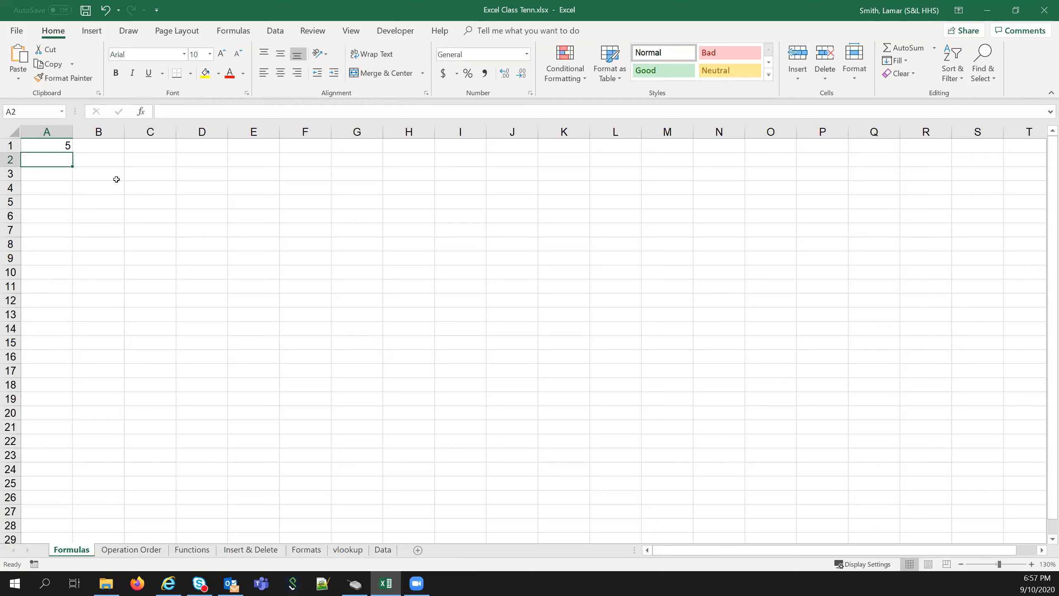
{"action": "key", "text": "Up"}
{"action": "key", "text": "Delete"}
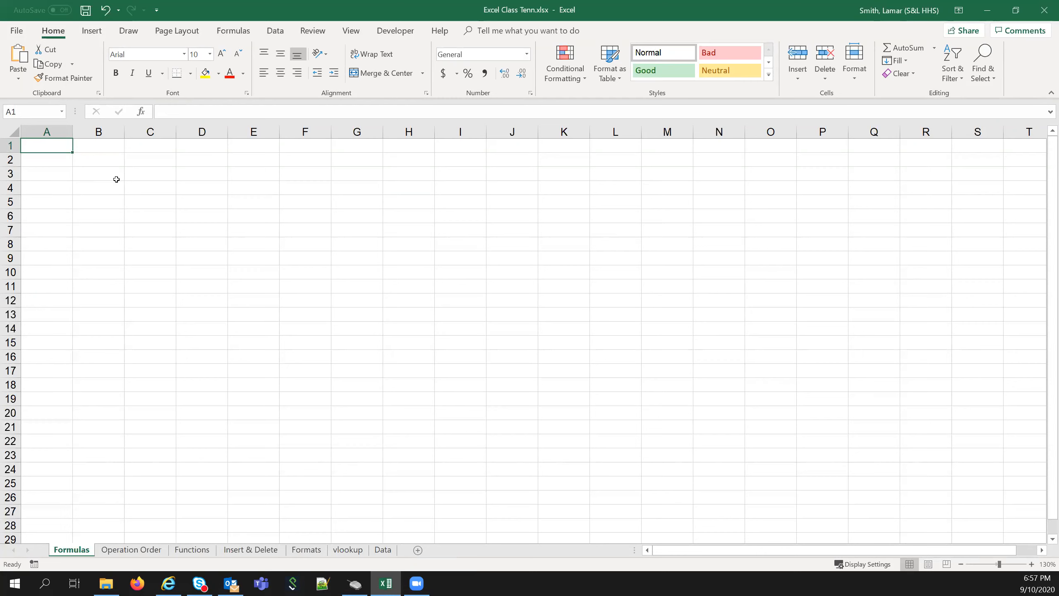
{"action": "left_click", "coordinate": [107, 12]}
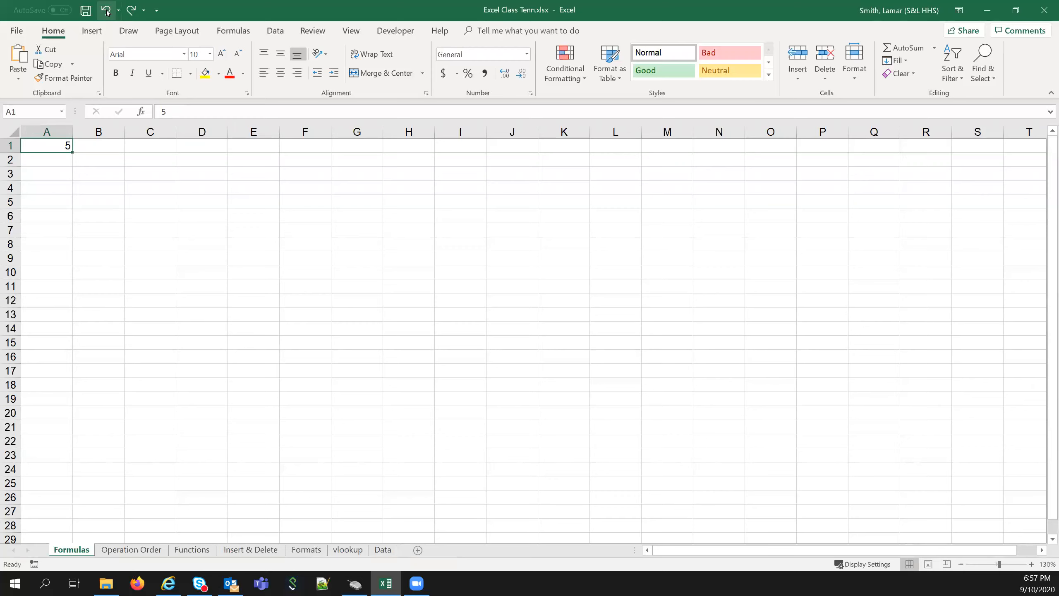
Reselect cell A1, clear its contents and undo the deletion.
{"action": "left_click", "coordinate": [77, 163]}
{"action": "left_click", "coordinate": [64, 147]}
{"action": "key", "text": "Delete"}
{"action": "key", "text": "ctrl+z"}
Clear cell A1 once more, undo the deletion, redo it and undo it again, ending on cell A2.
{"action": "key", "text": "Delete"}
{"action": "left_click", "coordinate": [104, 12]}
{"action": "left_click", "coordinate": [130, 11]}
{"action": "left_click", "coordinate": [105, 10]}
{"action": "key", "text": "Return"}
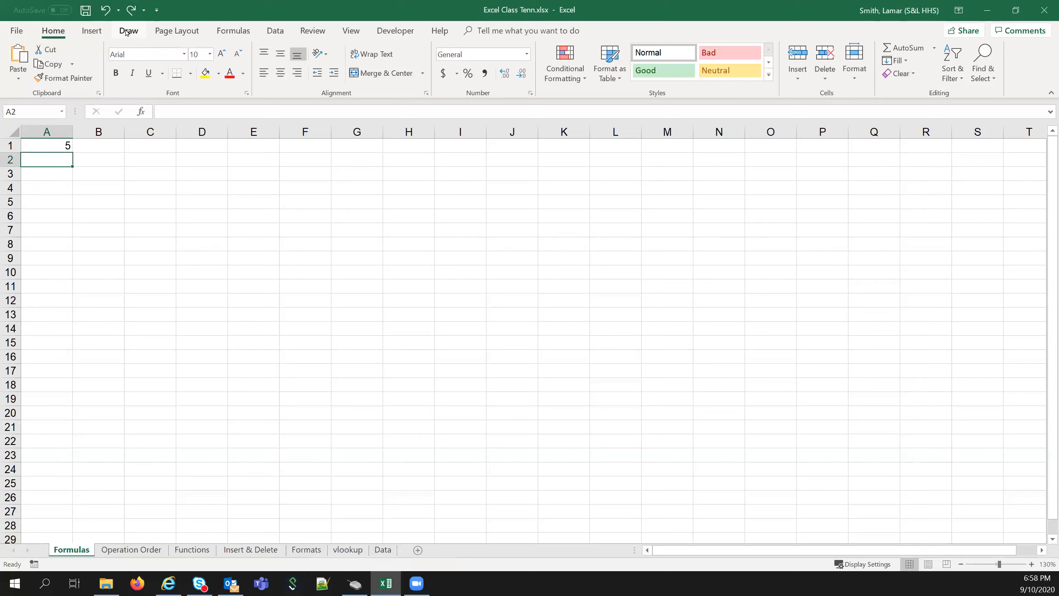
Clear the number from cell A1 and enter a person's full name there.
{"action": "key", "text": "Up"}
{"action": "key", "text": "Delete"}
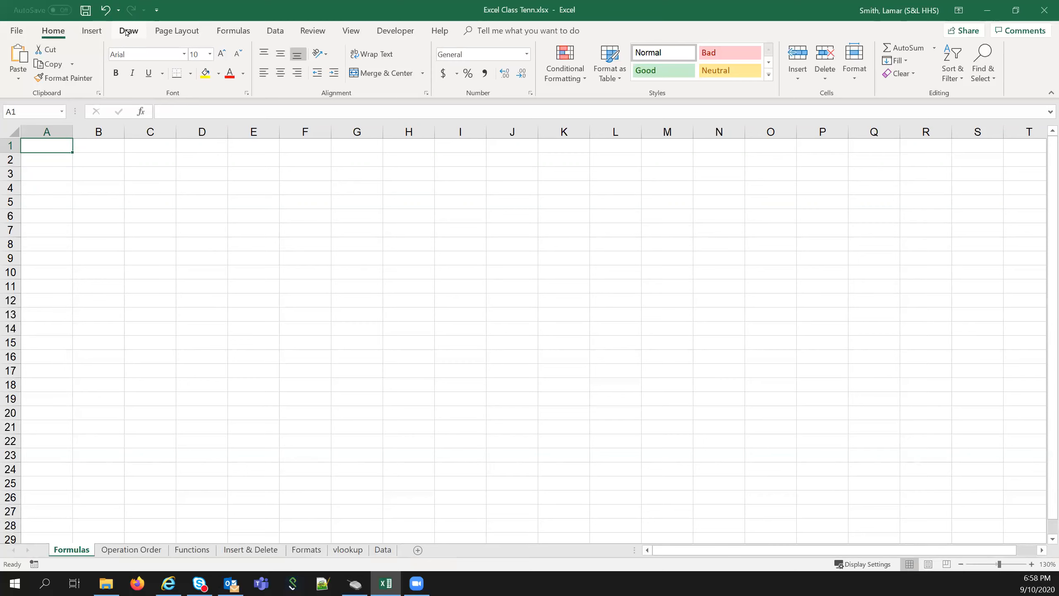
{"action": "type", "text": "Hal Pepper"}
{"action": "key", "text": "Return"}
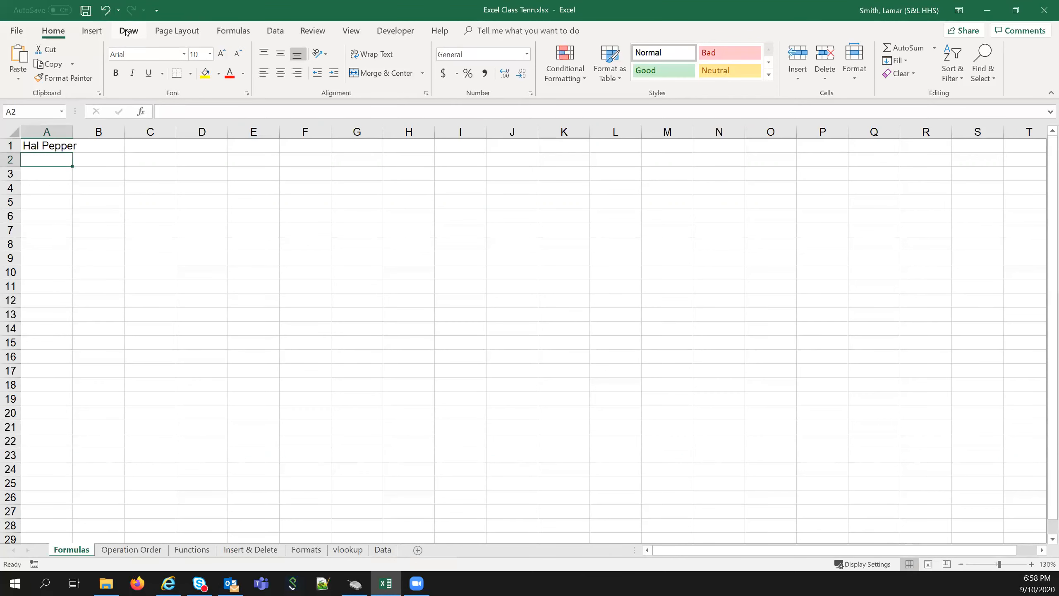
Enter a person's first name in cell B1 beside the long text, and clear B1 again.
{"action": "key", "text": "Up"}
{"action": "key", "text": "Right"}
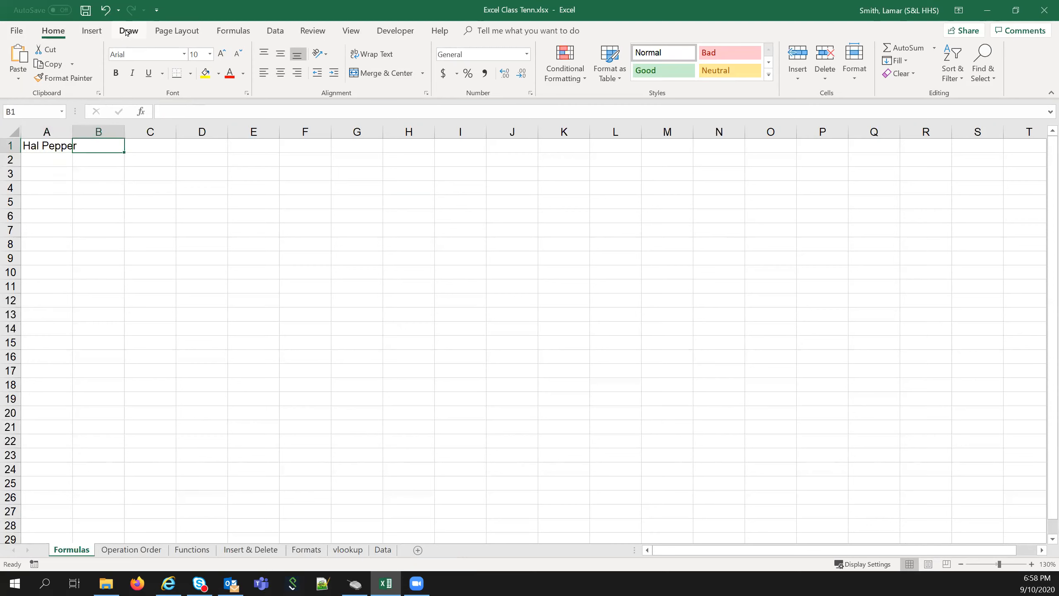
{"action": "type", "text": "Lamar"}
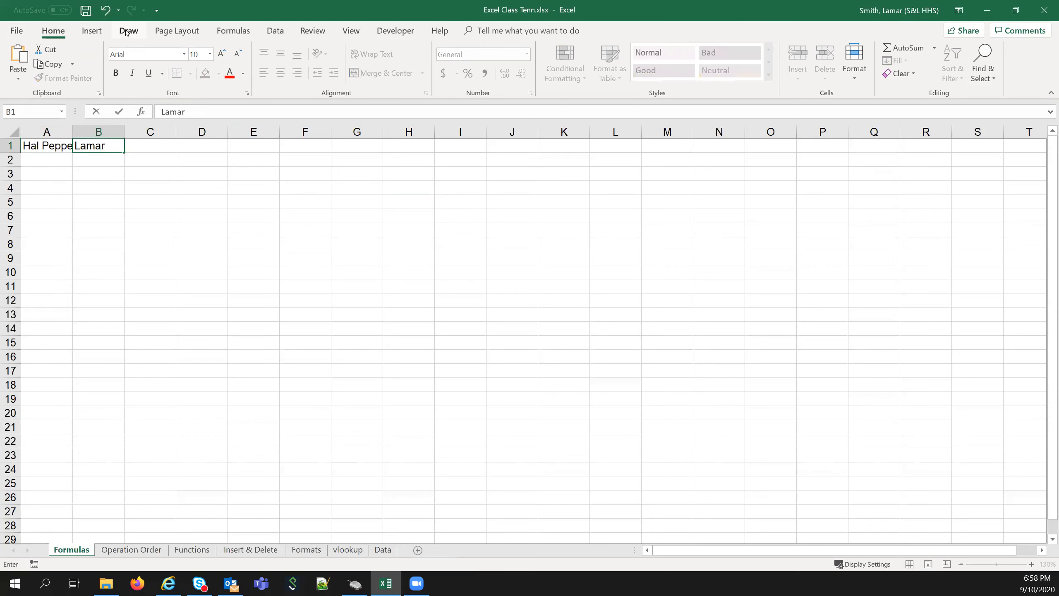
{"action": "key", "text": "Return"}
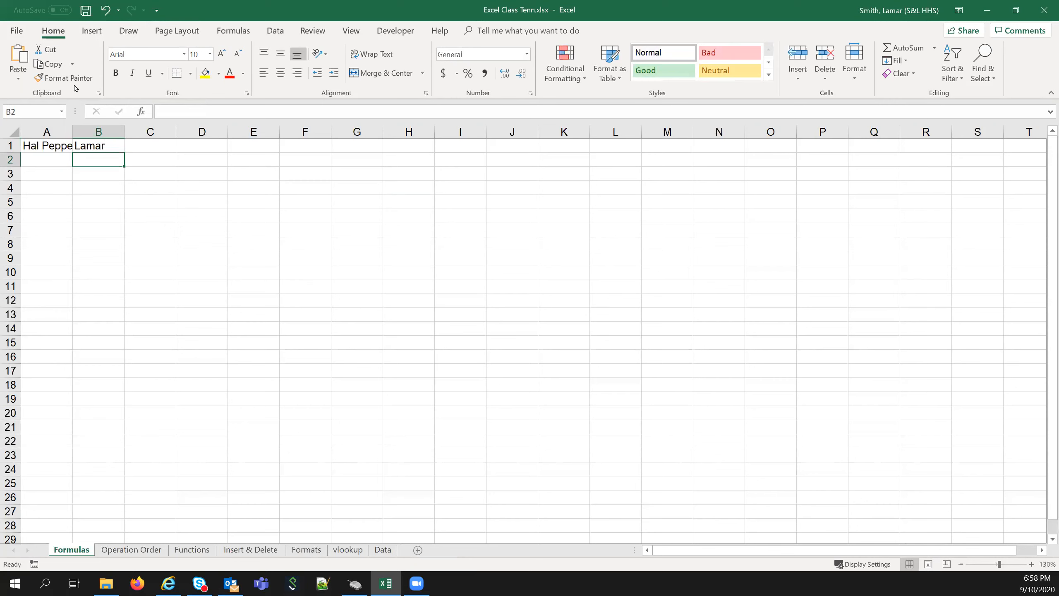
{"action": "left_click", "coordinate": [94, 148]}
{"action": "key", "text": "Delete"}
Widen column A to roughly twice its width, and narrow it back so the name in A1 overflows again.
{"action": "left_click", "coordinate": [62, 206]}
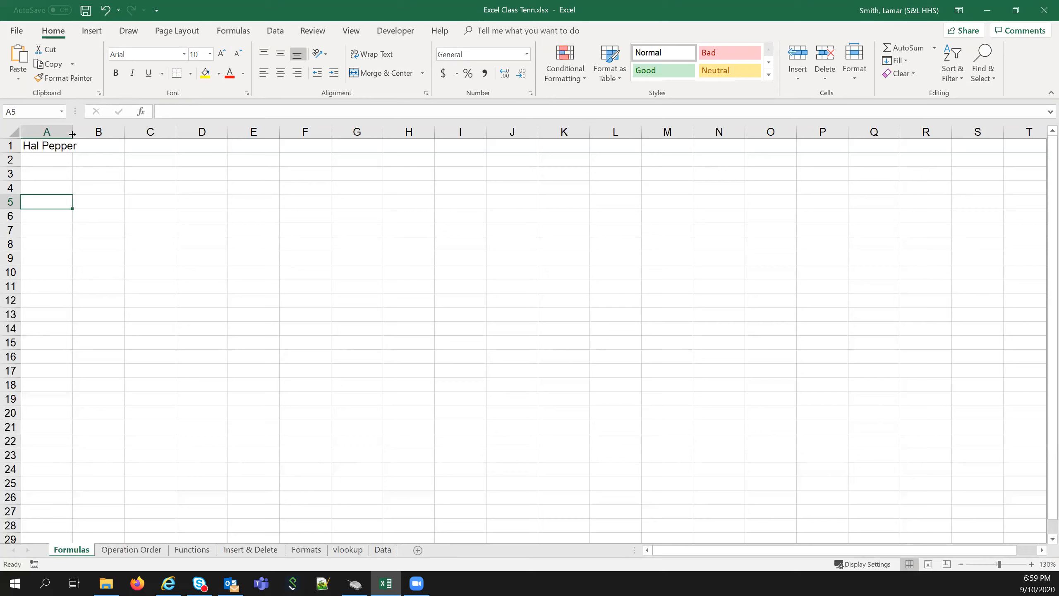
{"action": "left_click_drag", "start_coordinate": [72, 134], "coordinate": [72, 133]}
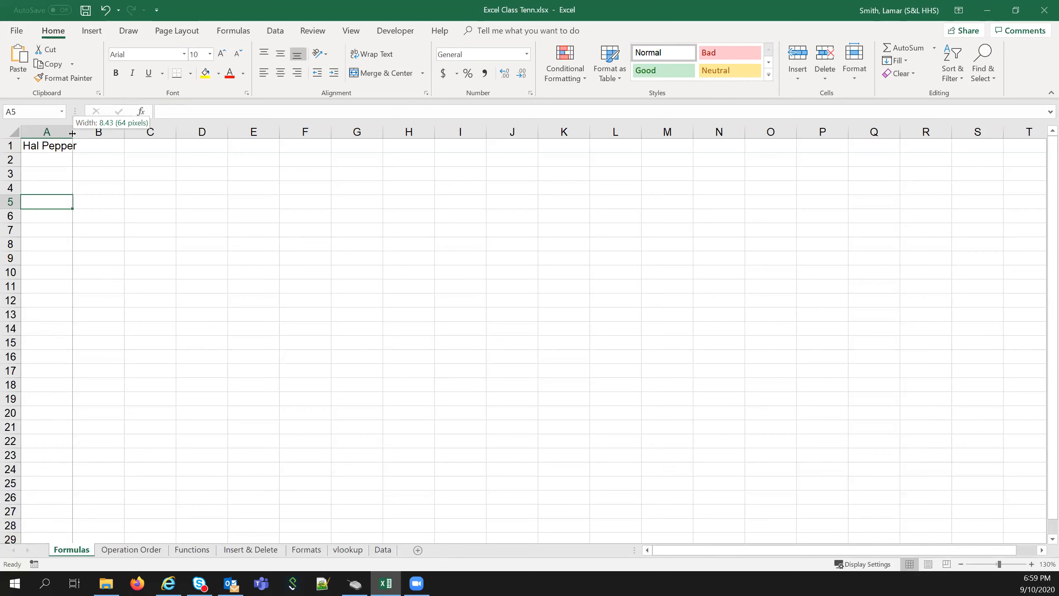
{"action": "left_click_drag", "start_coordinate": [72, 133], "coordinate": [132, 138]}
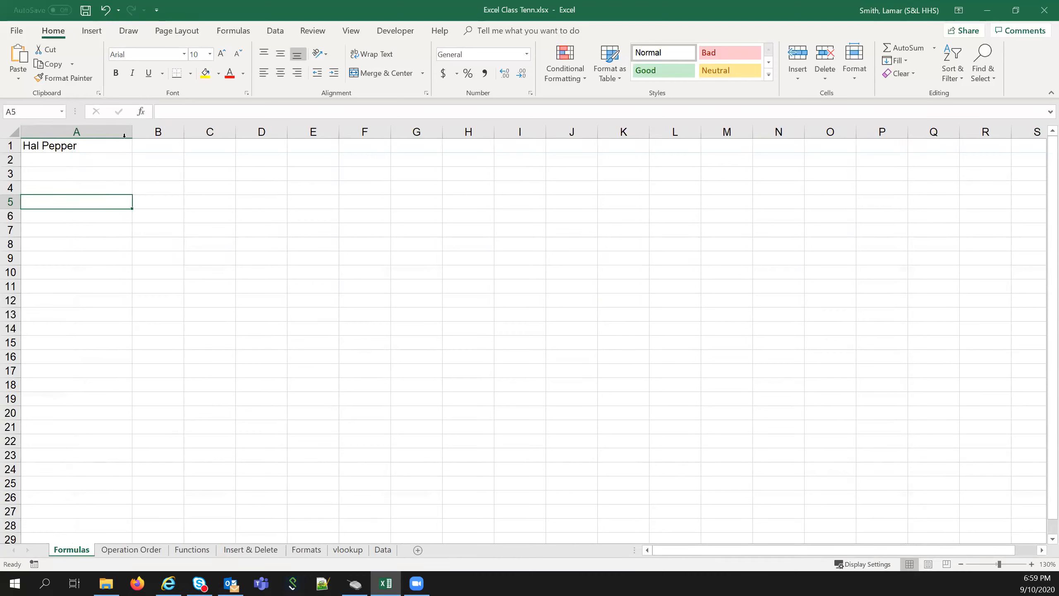
{"action": "left_click_drag", "start_coordinate": [132, 127], "coordinate": [71, 128]}
{"action": "left_click", "coordinate": [90, 216]}
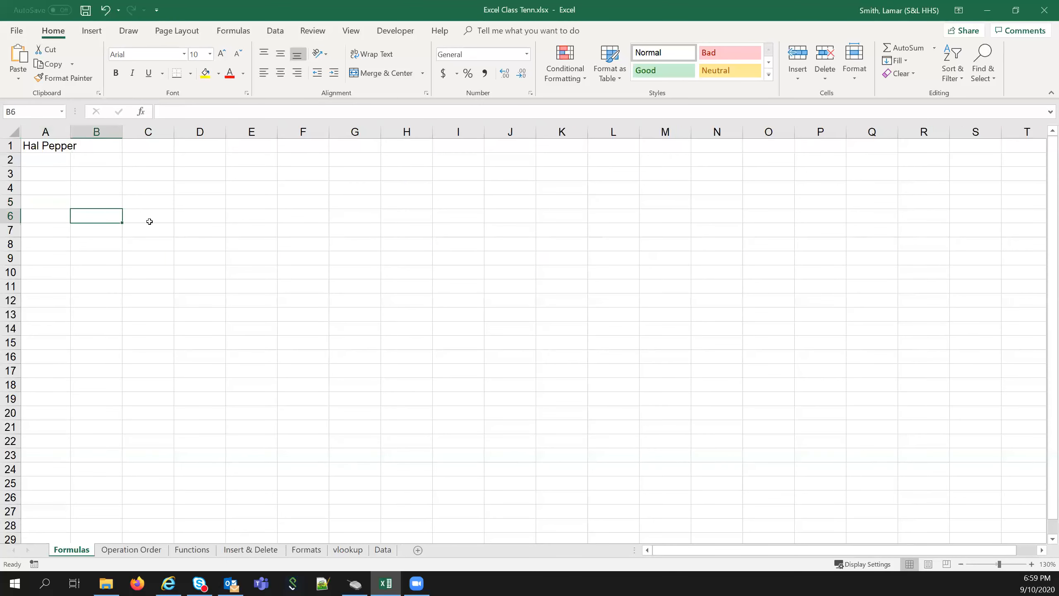
Select column A and AutoFit its width to the name in cell A1.
{"action": "left_click", "coordinate": [57, 135]}
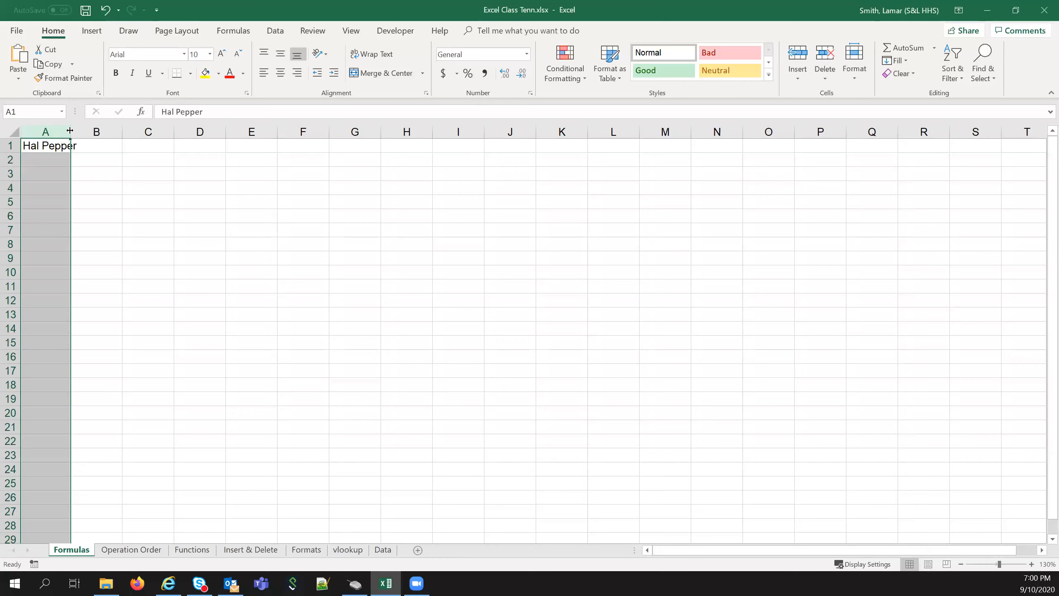
{"action": "double_click", "coordinate": [70, 132]}
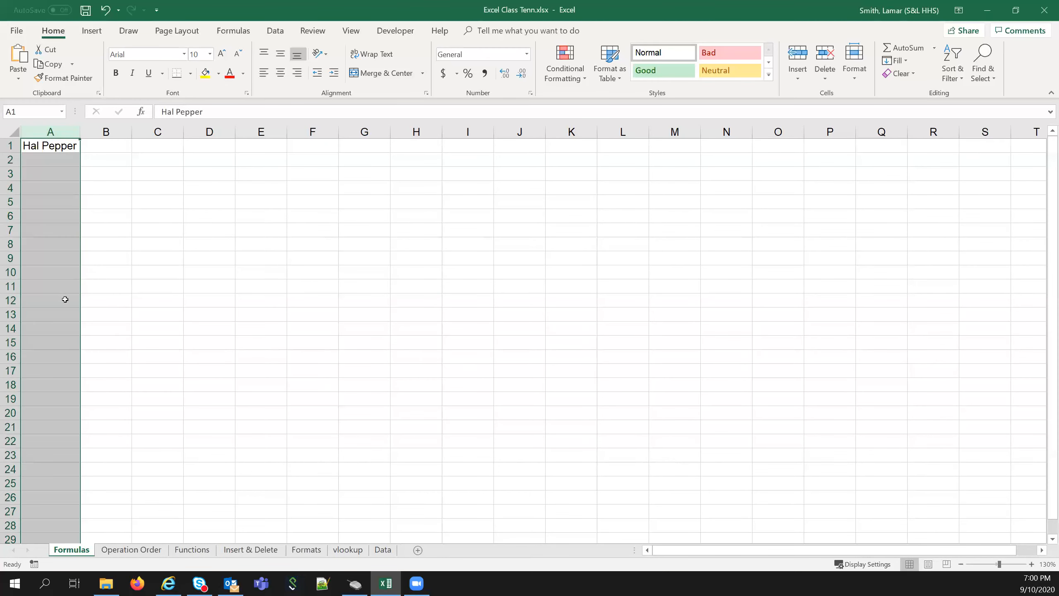
{"action": "left_click", "coordinate": [119, 172]}
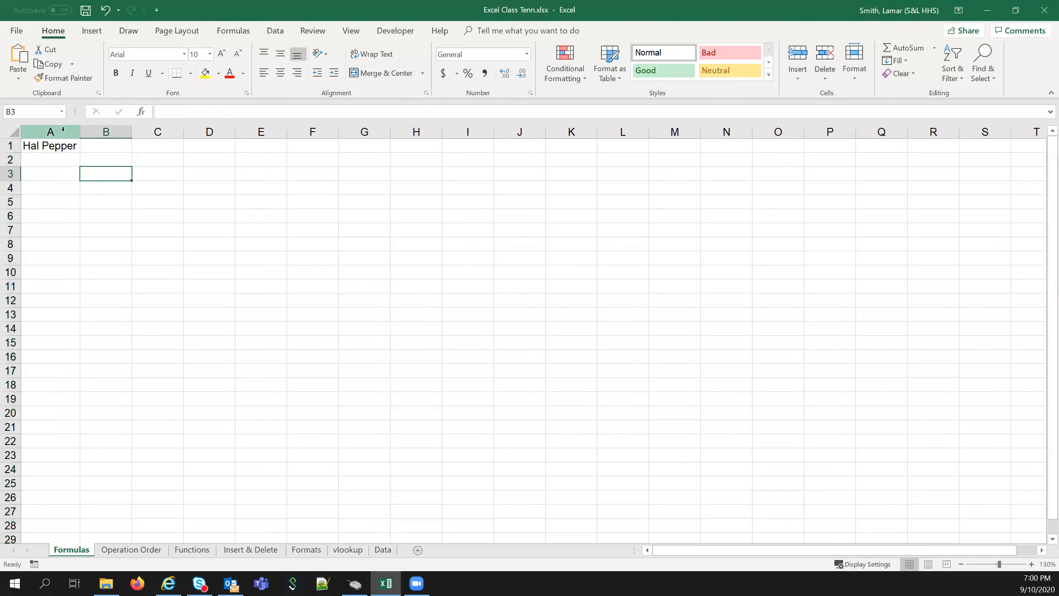
Practise selecting whole columns and rows by selecting column A, column C and row 5 in turn.
{"action": "left_click", "coordinate": [63, 130]}
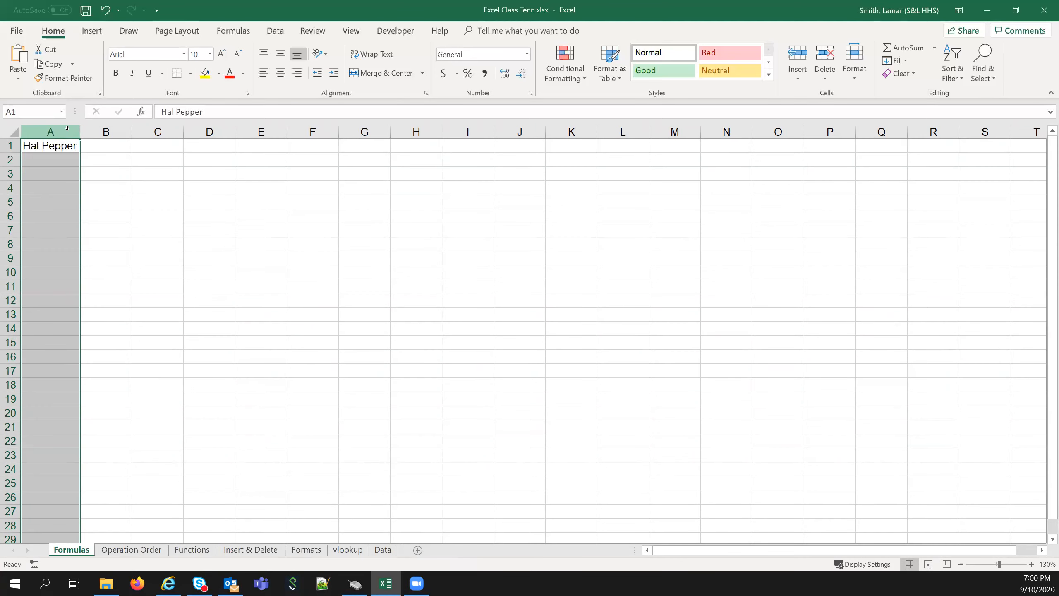
{"action": "left_click", "coordinate": [146, 130]}
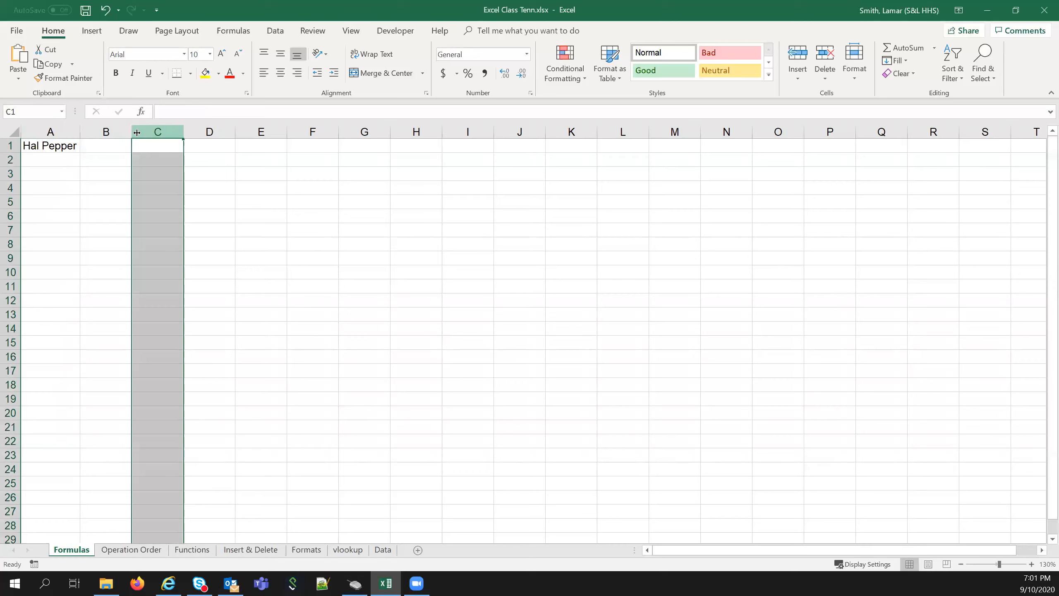
{"action": "left_click", "coordinate": [7, 200]}
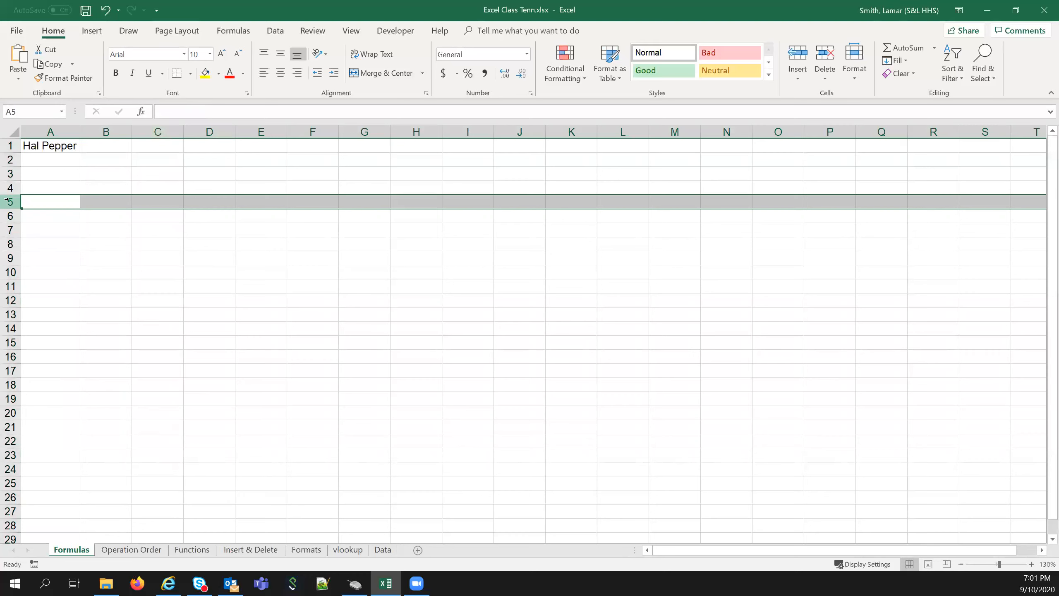
Select the entire column A and clear its contents, ending on cell B3.
{"action": "left_click", "coordinate": [57, 132]}
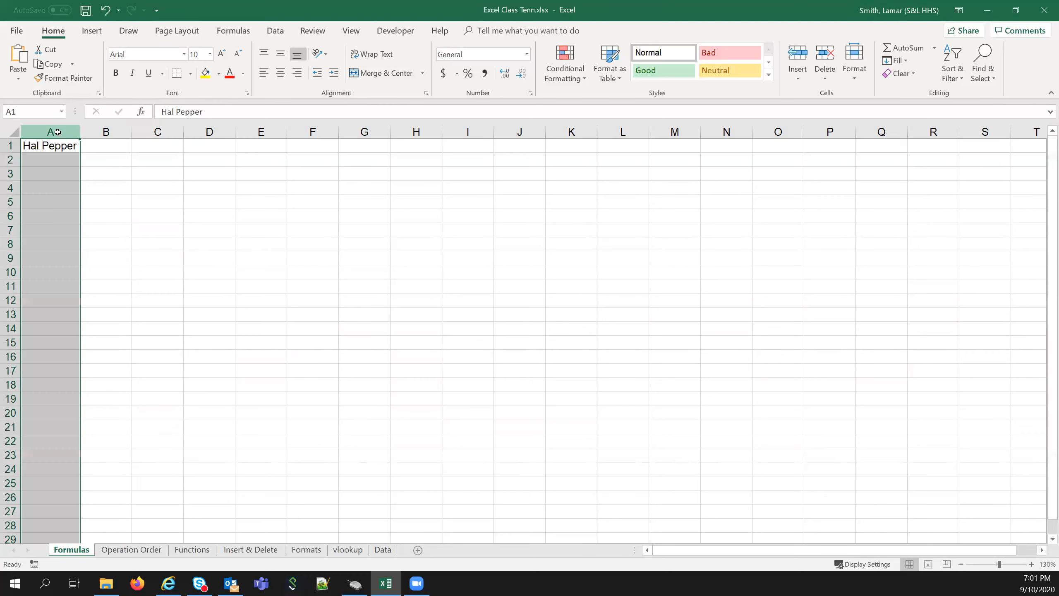
{"action": "key", "text": "Delete"}
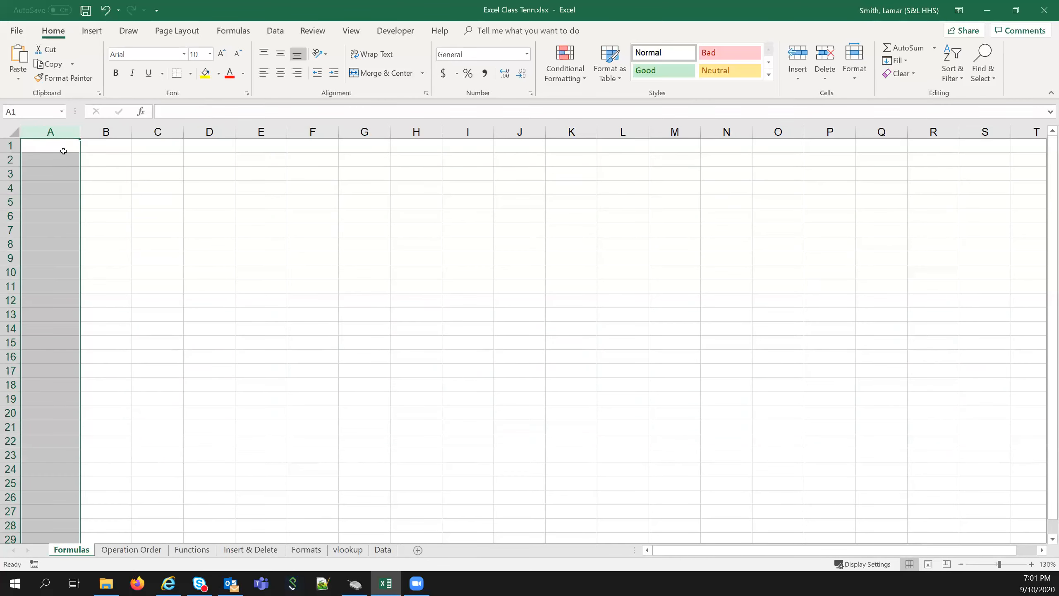
{"action": "left_click", "coordinate": [95, 169]}
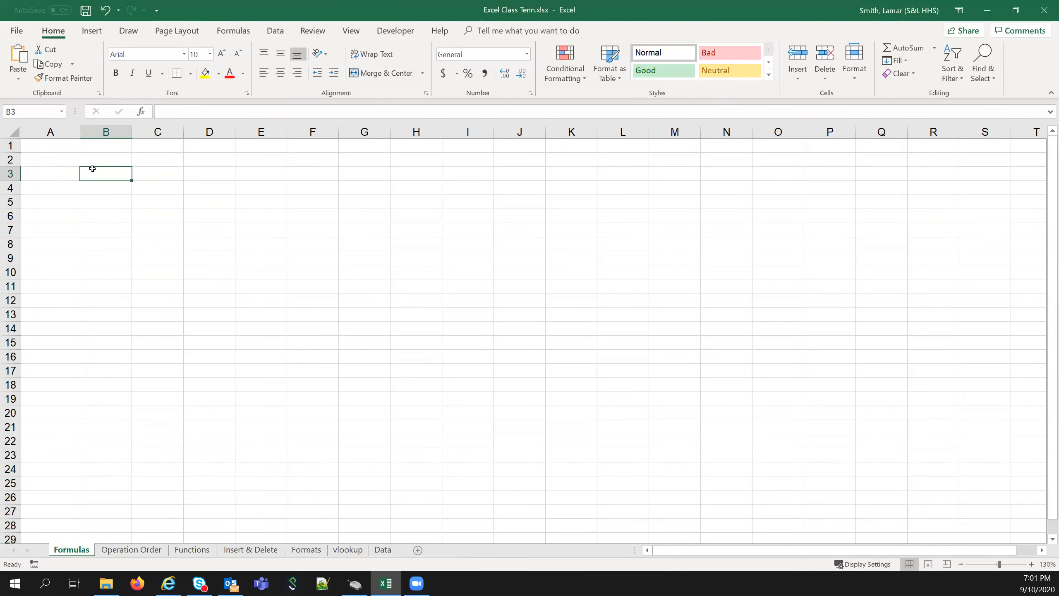
Enter a person's first name in cell A2, and clear it by deleting the contents of the entire row 2.
{"action": "left_click", "coordinate": [70, 163]}
{"action": "type", "text": "Lamar"}
{"action": "key", "text": "Return"}
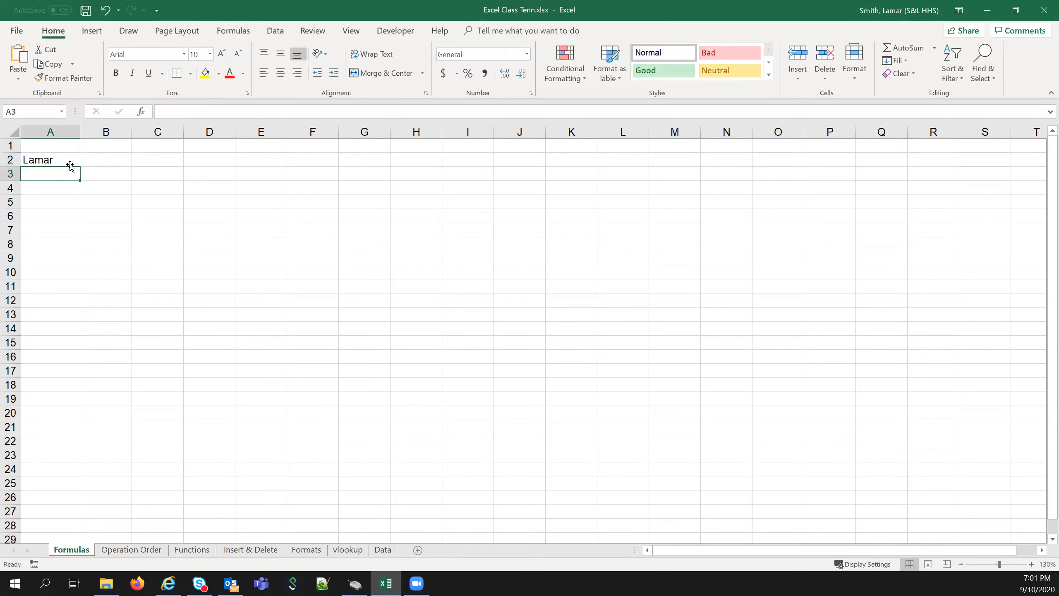
{"action": "left_click", "coordinate": [9, 159]}
{"action": "key", "text": "Delete"}
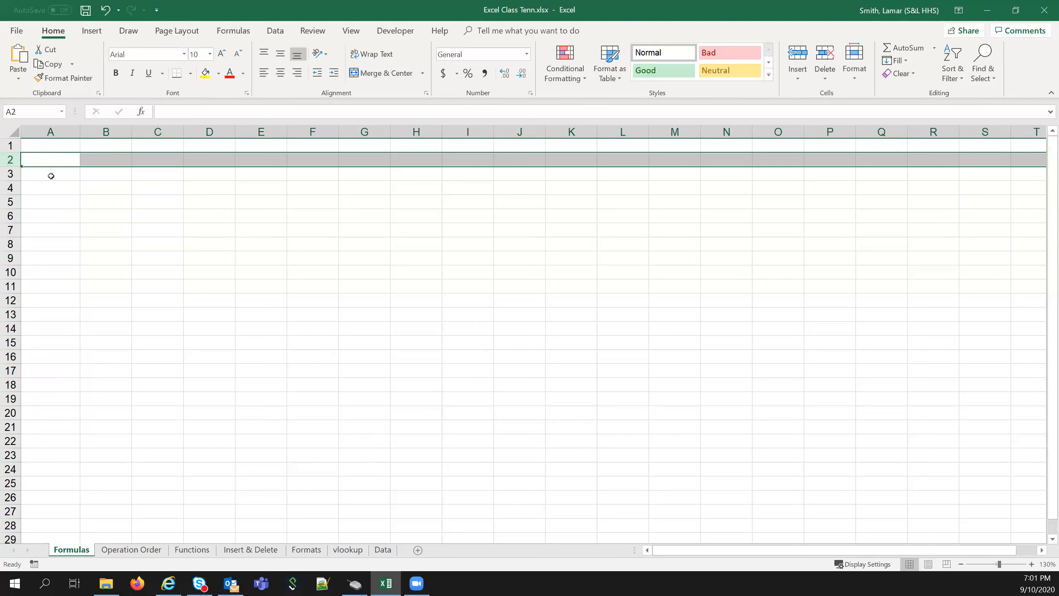
{"action": "left_click", "coordinate": [56, 162]}
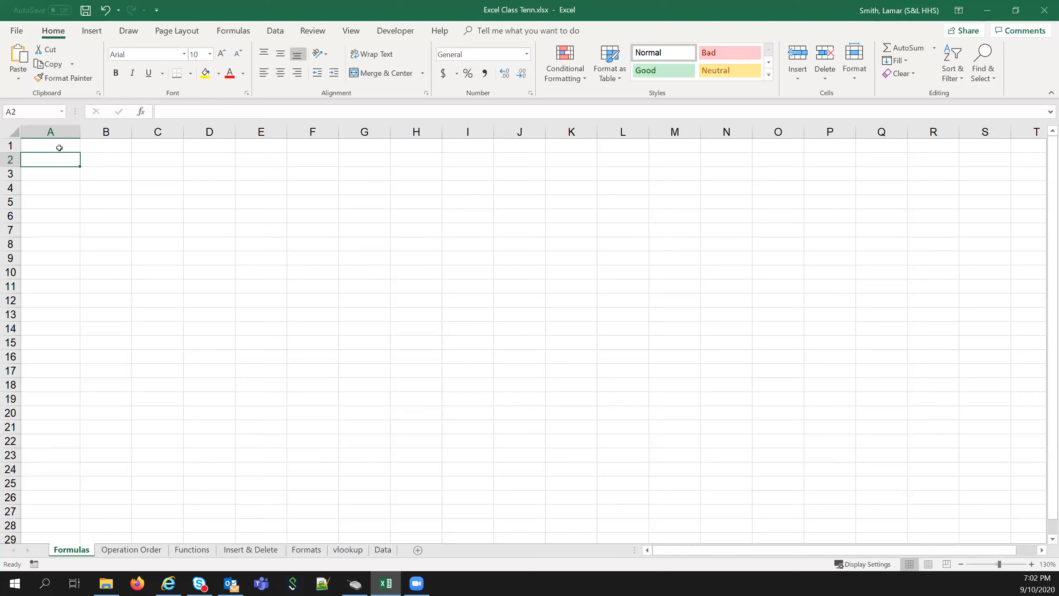
Enter the numbers 5, 10, 15 and 20 in cells A1 to A4.
{"action": "left_click", "coordinate": [59, 148]}
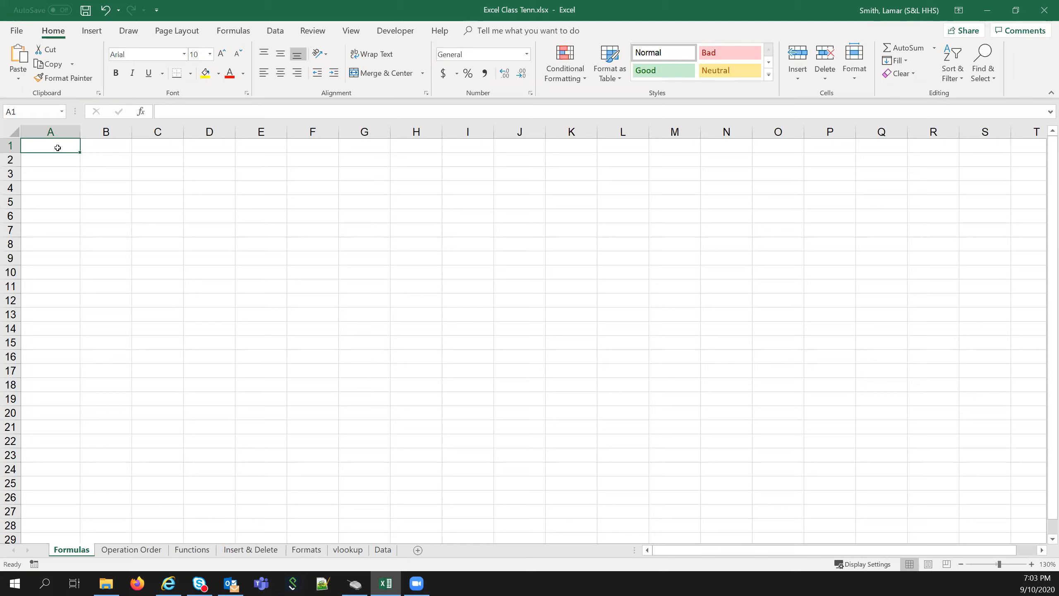
{"action": "type", "text": "5"}
{"action": "key", "text": "Return"}
{"action": "type", "text": "10"}
{"action": "key", "text": "Return"}
{"action": "type", "text": "15"}
{"action": "key", "text": "Return"}
{"action": "type", "text": "20"}
{"action": "key", "text": "Return"}
Enter the numbers 2, 3, 7 and 4 in cells B1 to B4.
{"action": "key", "text": "Up"}
{"action": "key", "text": "Up"}
{"action": "key", "text": "Up"}
{"action": "key", "text": "Up"}
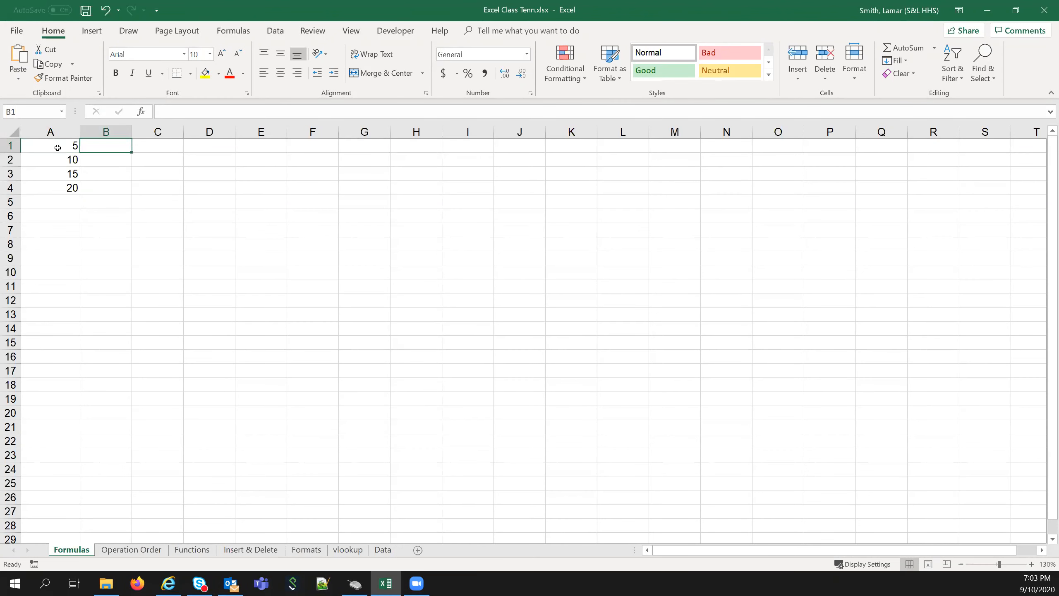
{"action": "type", "text": "2"}
{"action": "key", "text": "Return"}
{"action": "type", "text": "3"}
{"action": "key", "text": "Return"}
{"action": "type", "text": "7"}
{"action": "key", "text": "Return"}
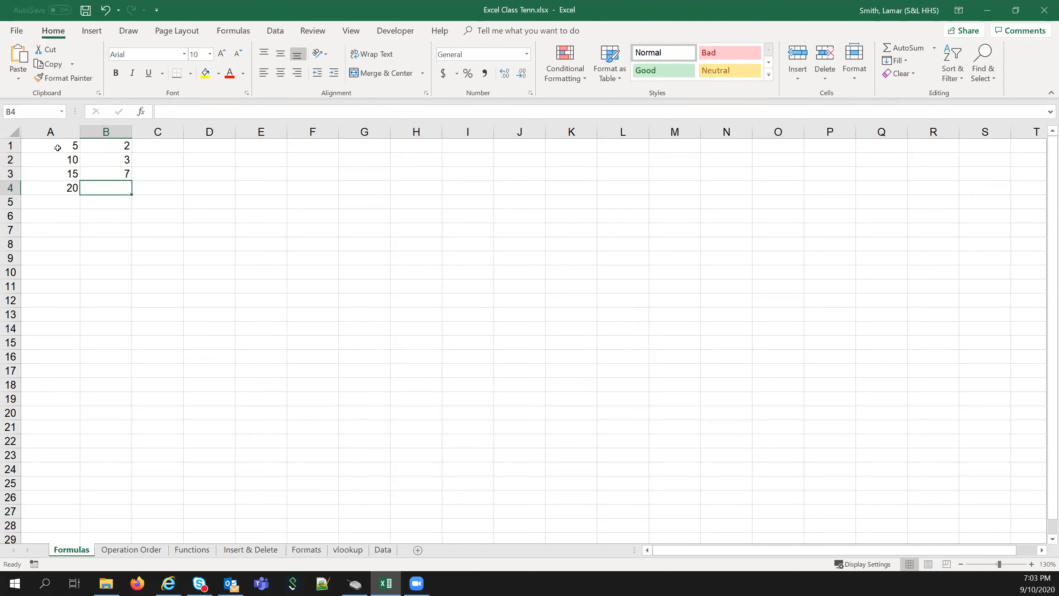
{"action": "type", "text": "4"}
{"action": "key", "text": "Return"}
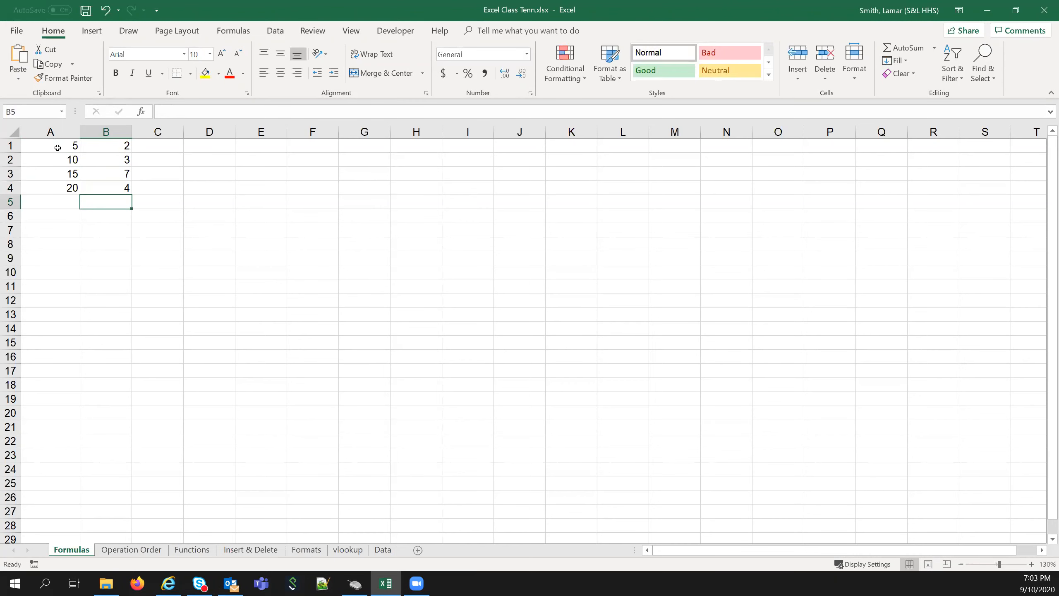
Enter the formula =a1 in cell E1 to reference the first number in column A.
{"action": "key", "text": "Up"}
{"action": "key", "text": "Up"}
{"action": "key", "text": "Up"}
{"action": "key", "text": "Up"}
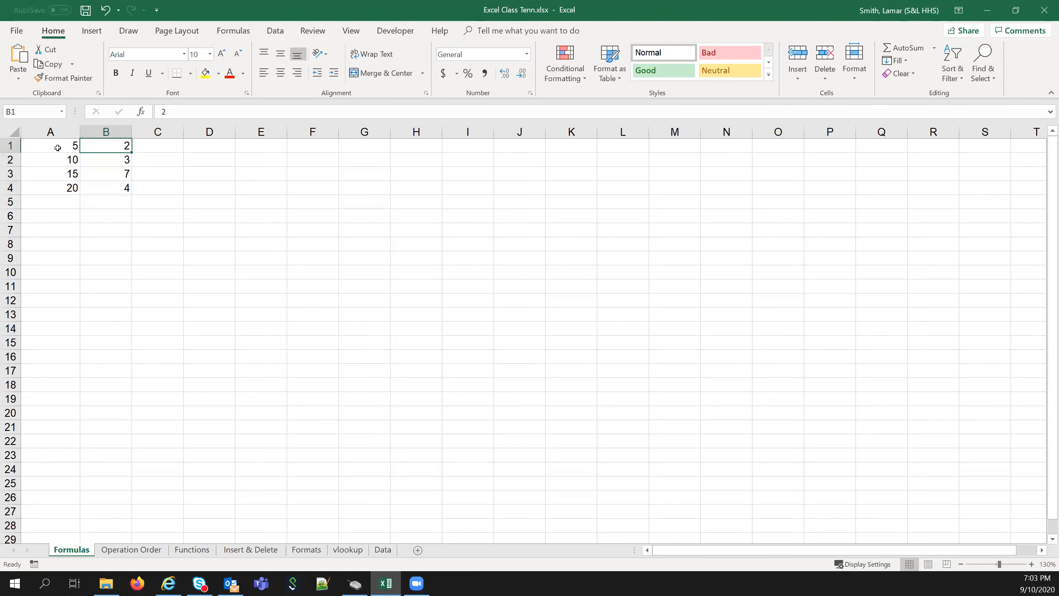
{"action": "key", "text": "Right"}
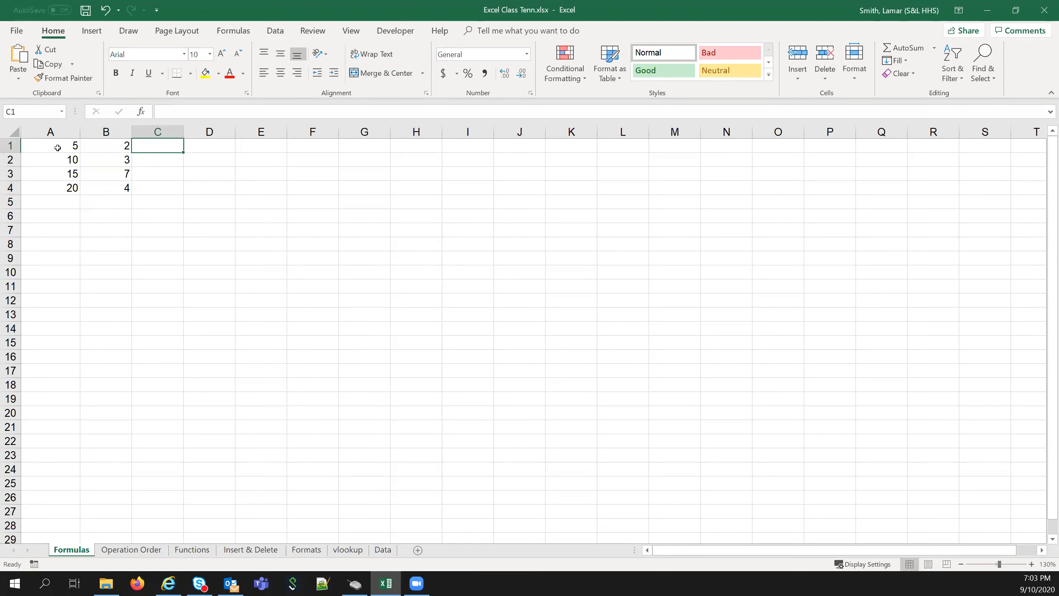
{"action": "key", "text": "Right"}
{"action": "key", "text": "Right"}
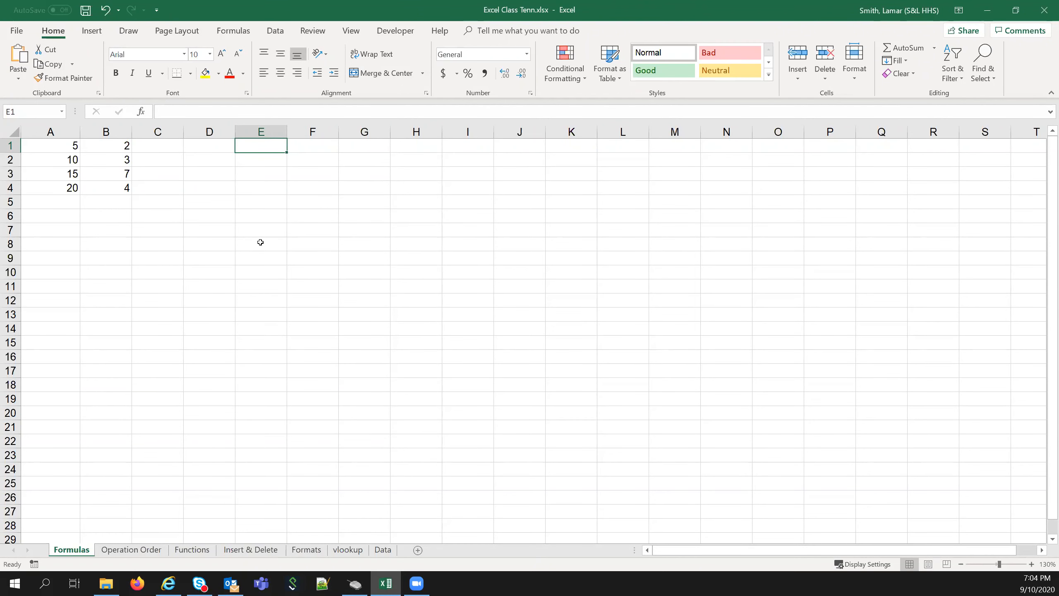
{"action": "type", "text": "="}
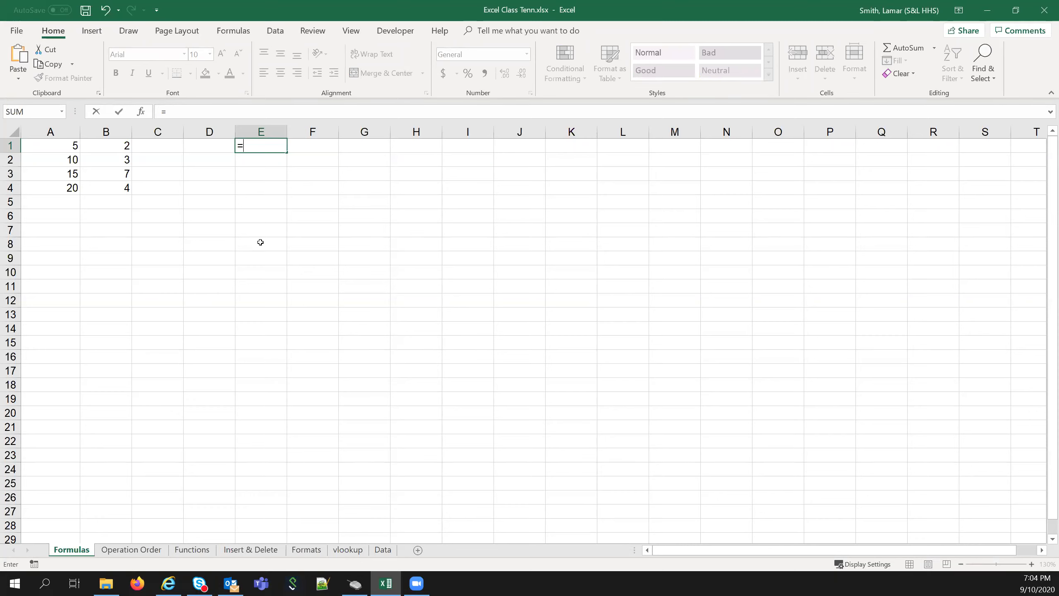
{"action": "type", "text": "a1"}
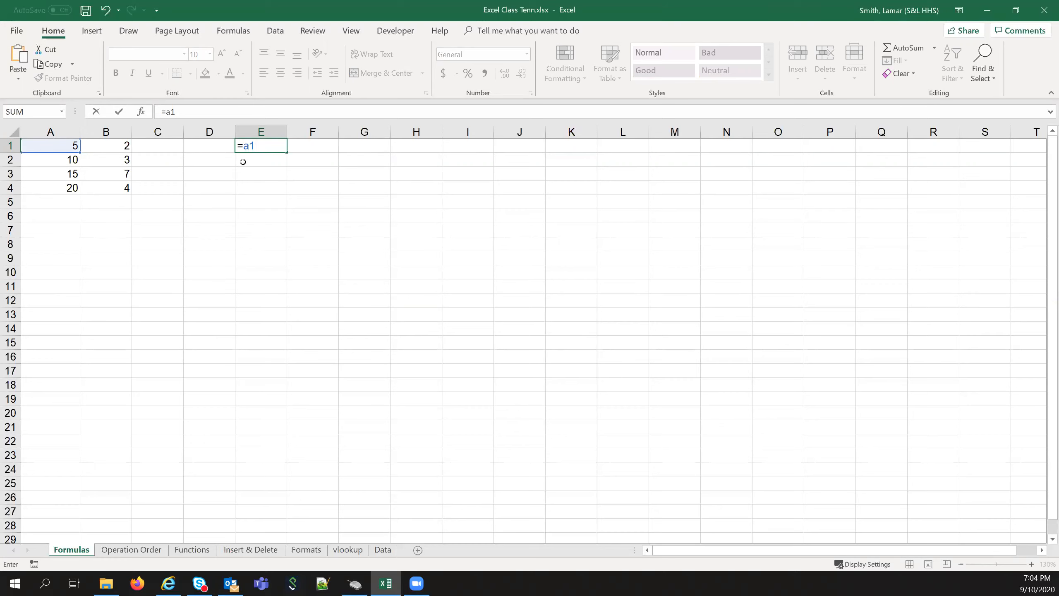
{"action": "key", "text": "Return"}
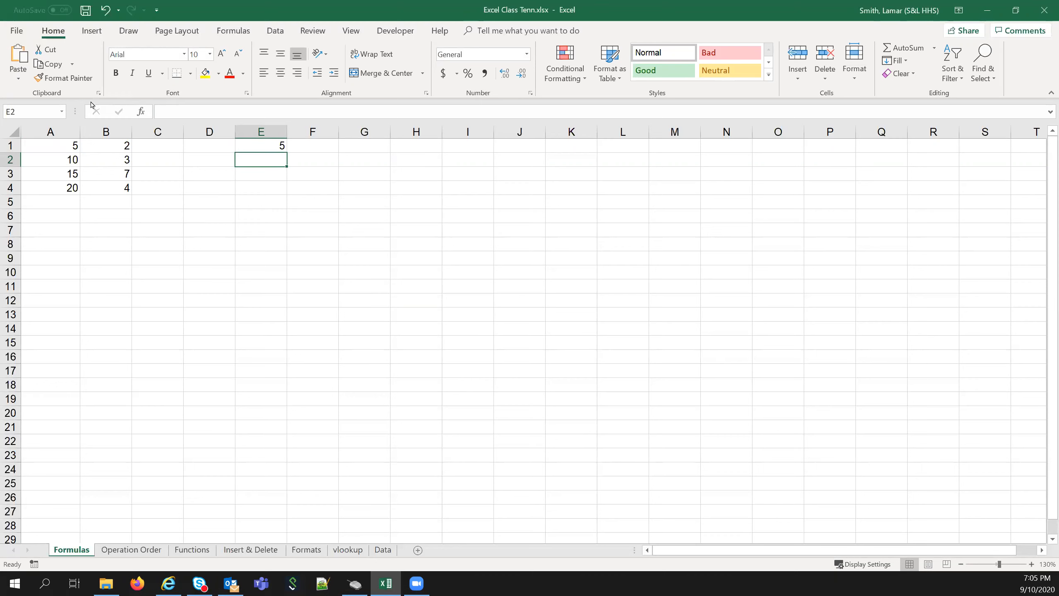
Change the number in cell A1 to 7 to test the reference in cell E1.
{"action": "left_click", "coordinate": [49, 144]}
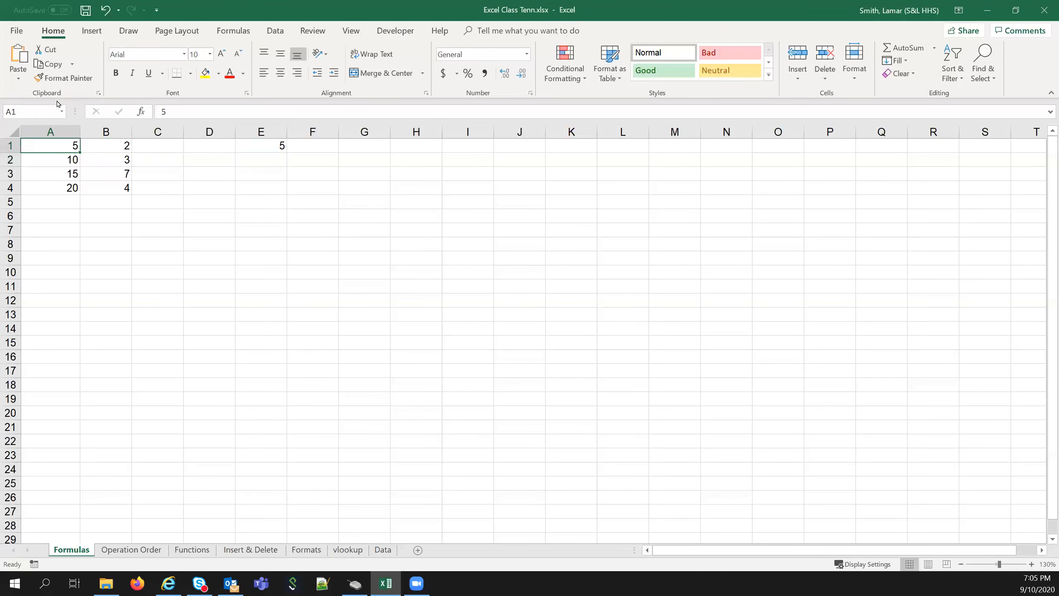
{"action": "type", "text": "7"}
{"action": "key", "text": "Return"}
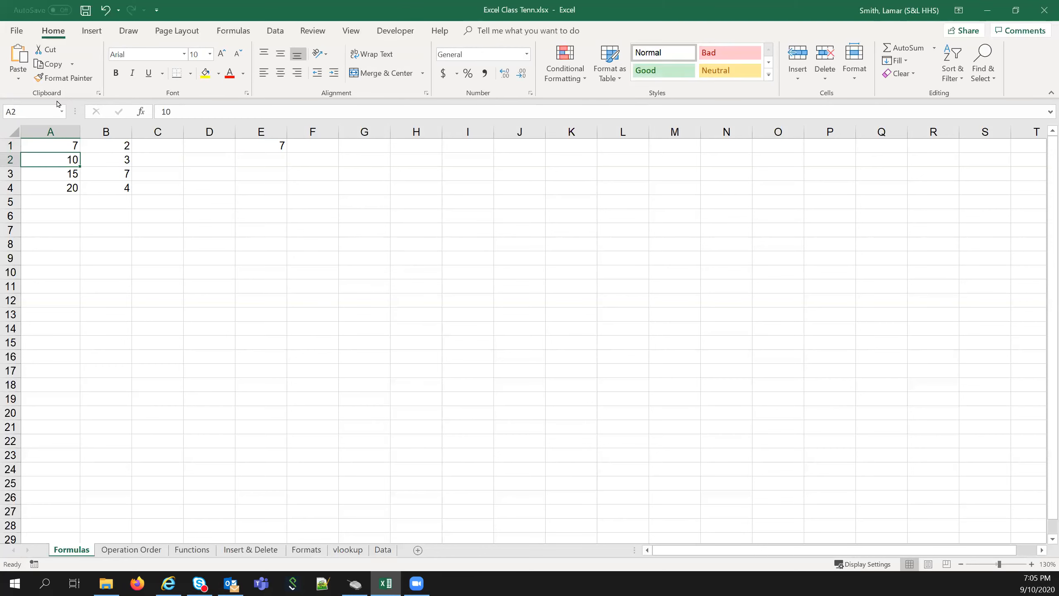
Return to cell E1 and clear its reference formula.
{"action": "key", "text": "Up"}
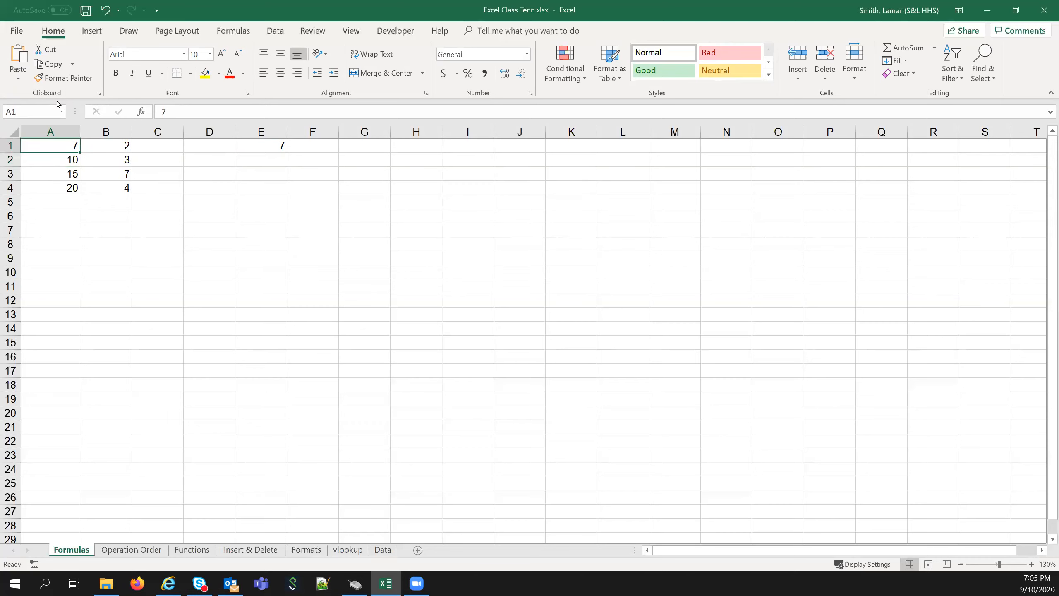
{"action": "key", "text": "Right"}
{"action": "key", "text": "Right"}
{"action": "key", "text": "Right"}
{"action": "key", "text": "Right"}
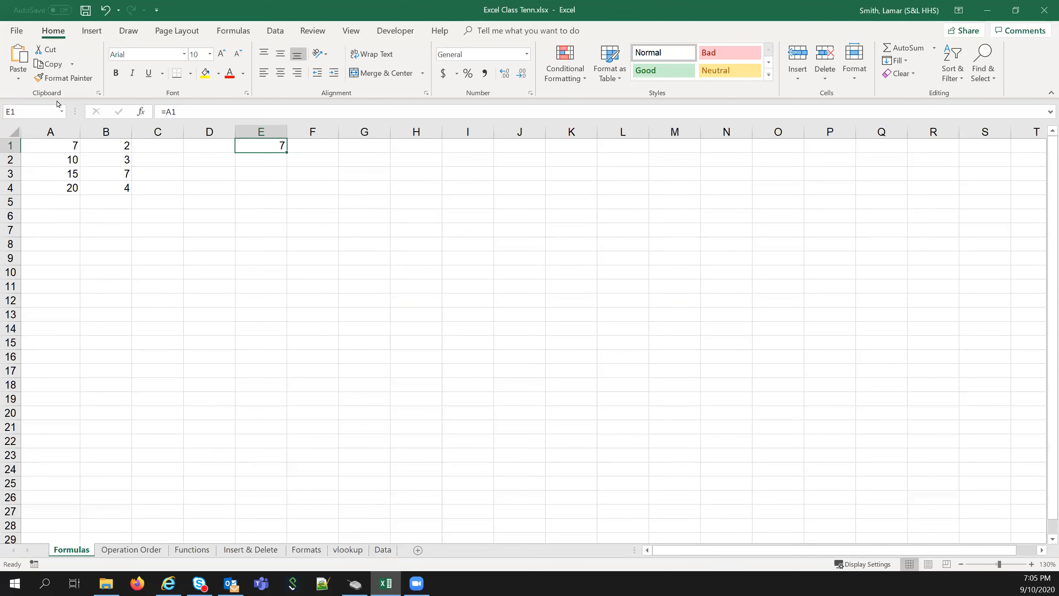
{"action": "key", "text": "Delete"}
Enter the formula =a1+b1 in cell C1 to add the first numbers of columns A and B.
{"action": "key", "text": "Left"}
{"action": "key", "text": "Left"}
{"action": "key", "text": "Left"}
{"action": "key", "text": "Right"}
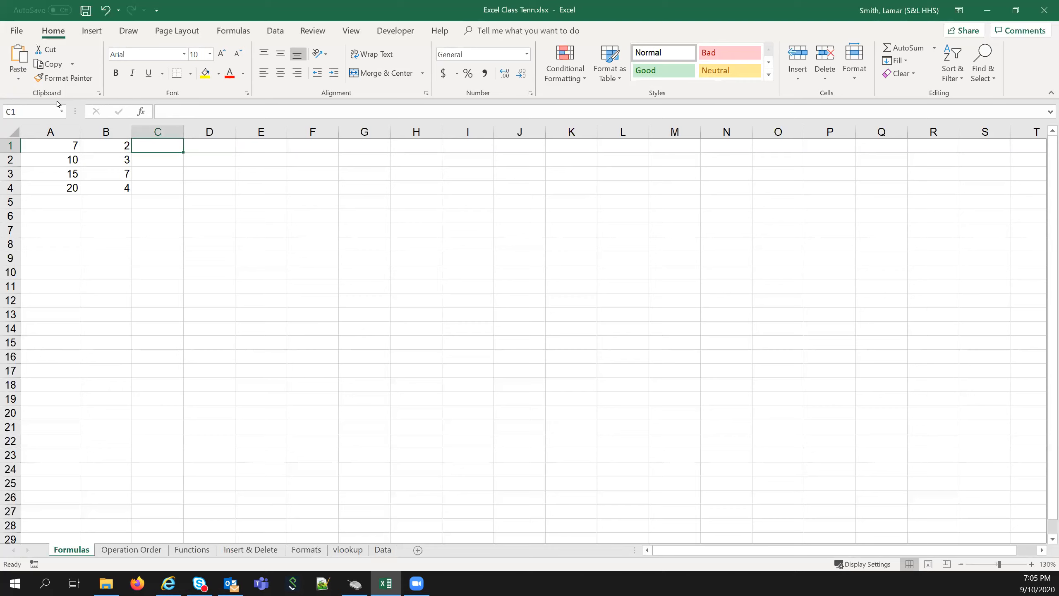
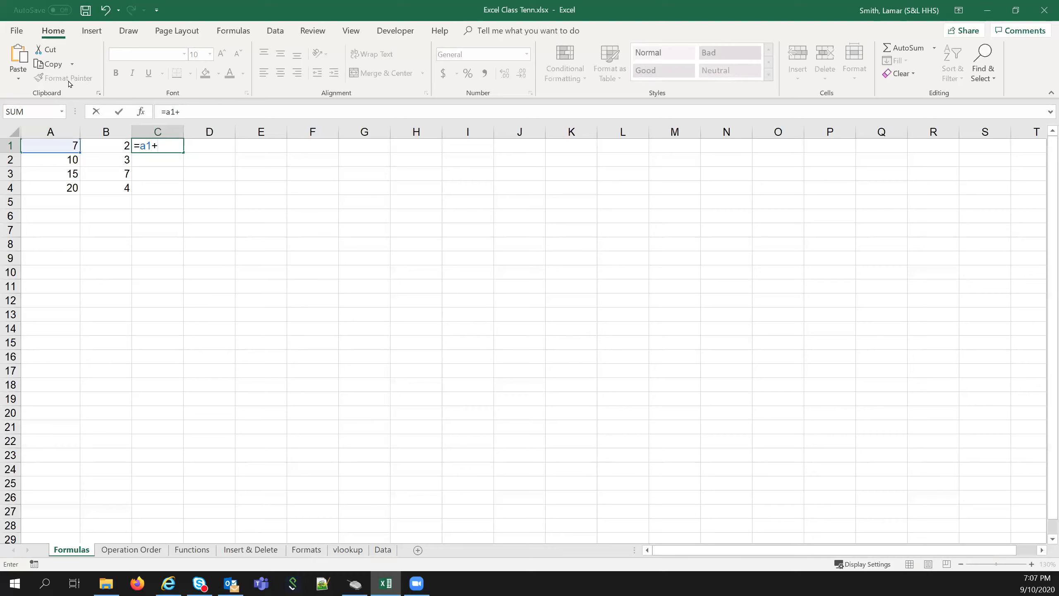
{"action": "type", "text": "b1"}
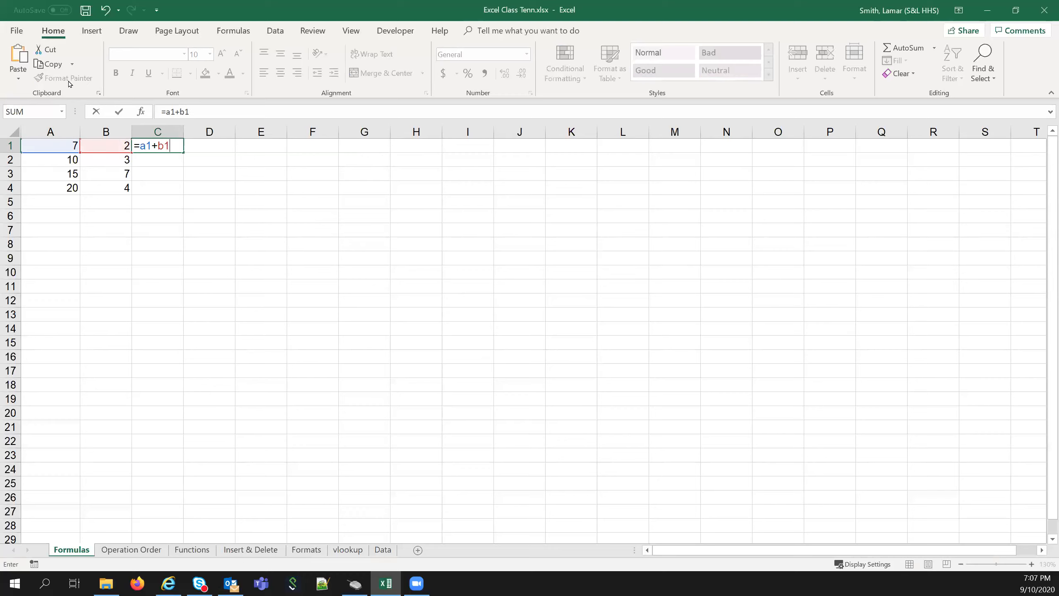
{"action": "key", "text": "Return"}
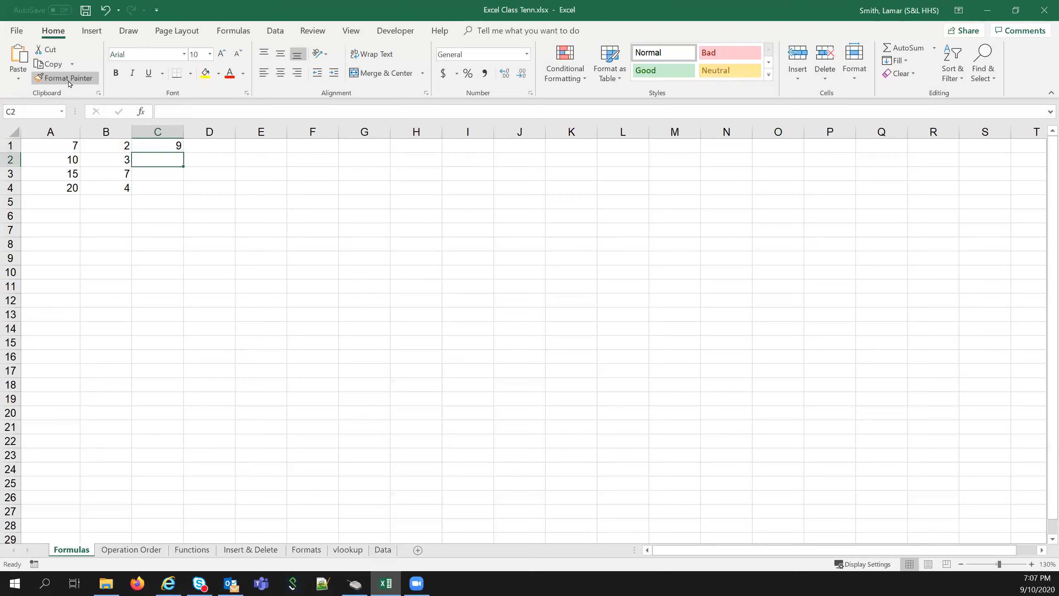
Change the number in cell A1 to 5 to test the addition formula in cell C1.
{"action": "left_click", "coordinate": [49, 144]}
{"action": "type", "text": "5"}
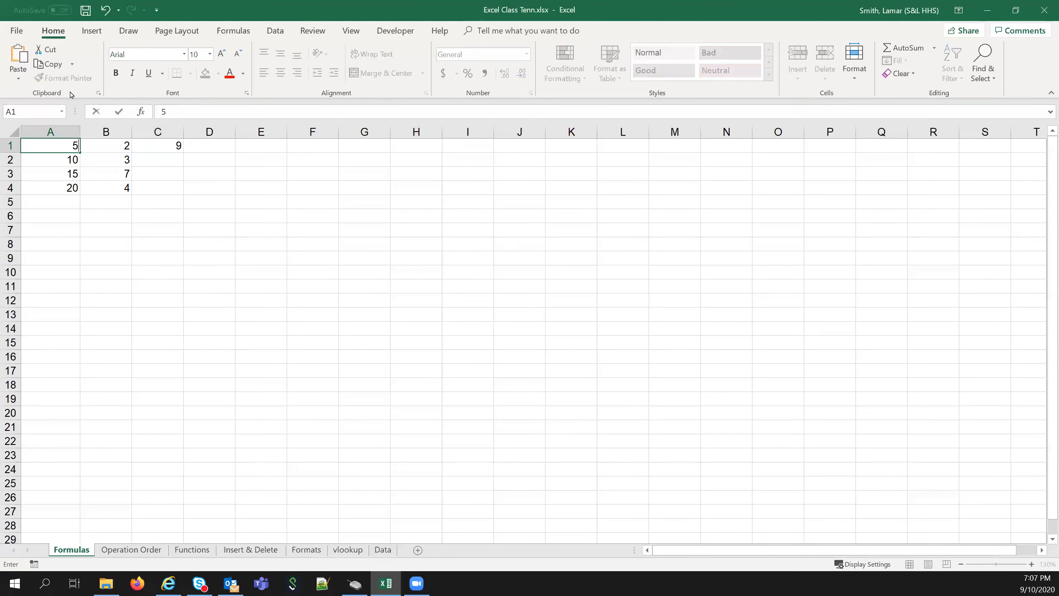
{"action": "key", "text": "Return"}
{"action": "key", "text": "Up"}
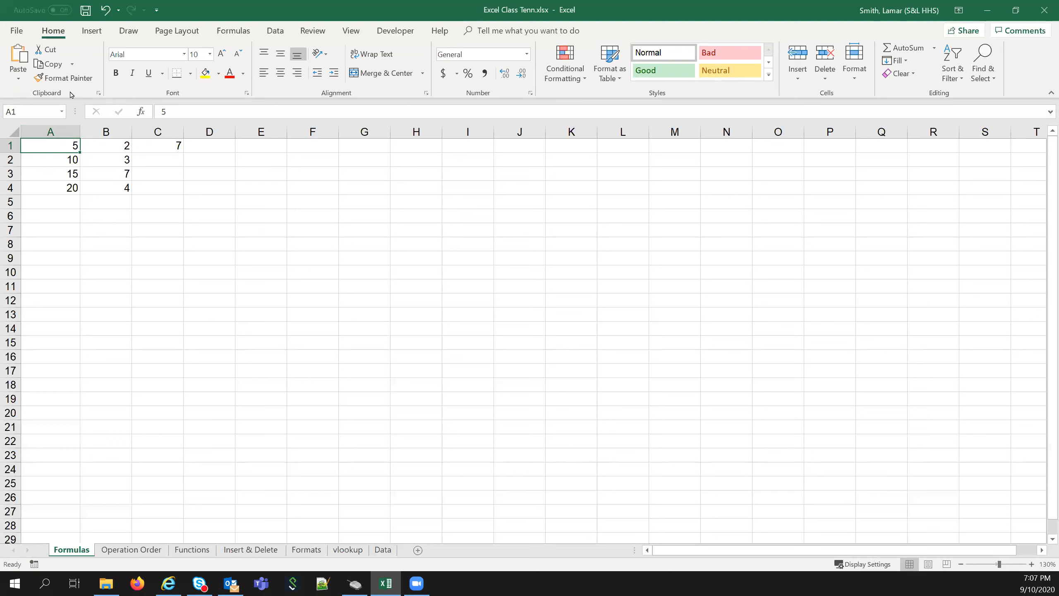
Enter the formula =A2-B2 in cell C2 to subtract the column B number from the column A number.
{"action": "key", "text": "Right"}
{"action": "key", "text": "Right"}
{"action": "key", "text": "Down"}
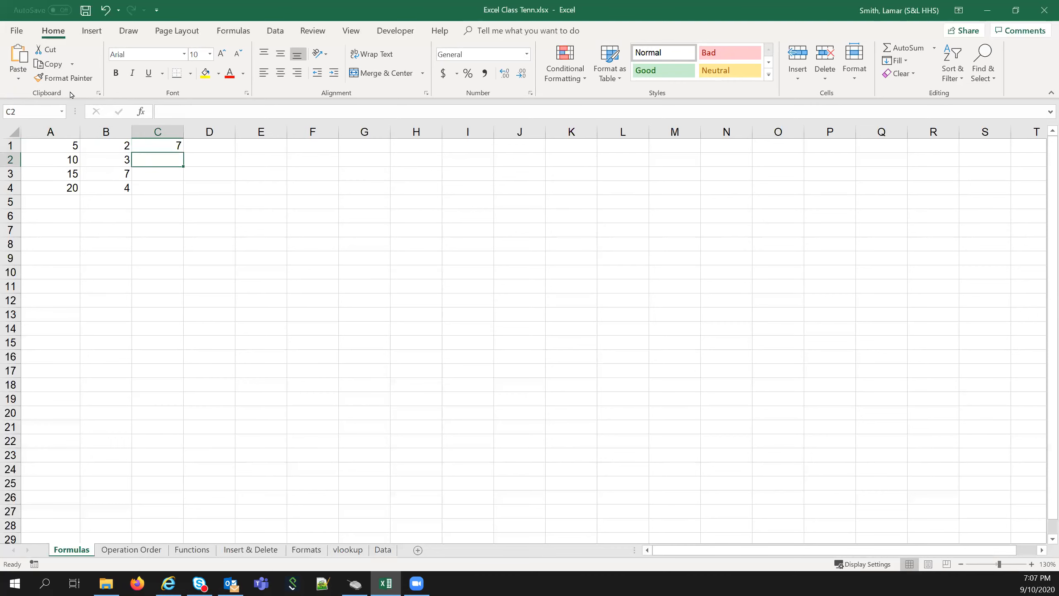
{"action": "key", "text": "Up"}
{"action": "key", "text": "Down"}
{"action": "type", "text": "="}
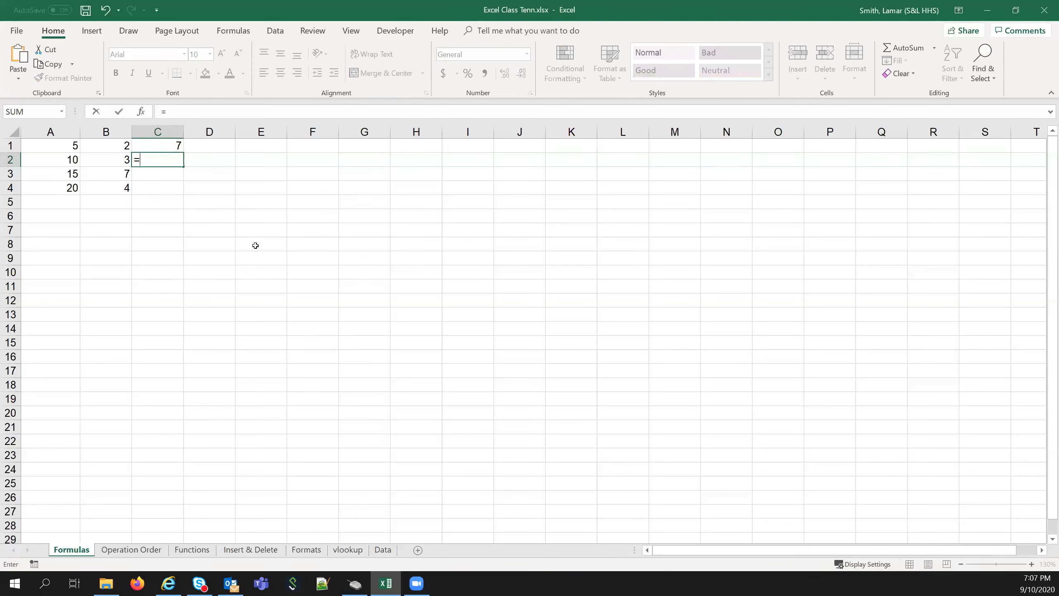
{"action": "left_click", "coordinate": [58, 161]}
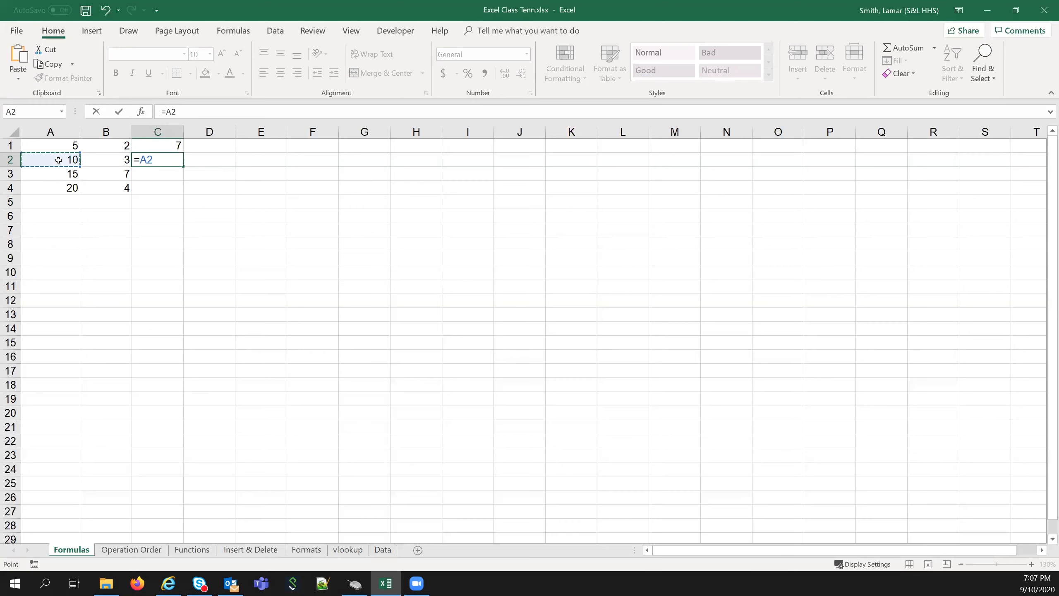
{"action": "type", "text": "-"}
{"action": "left_click", "coordinate": [97, 160]}
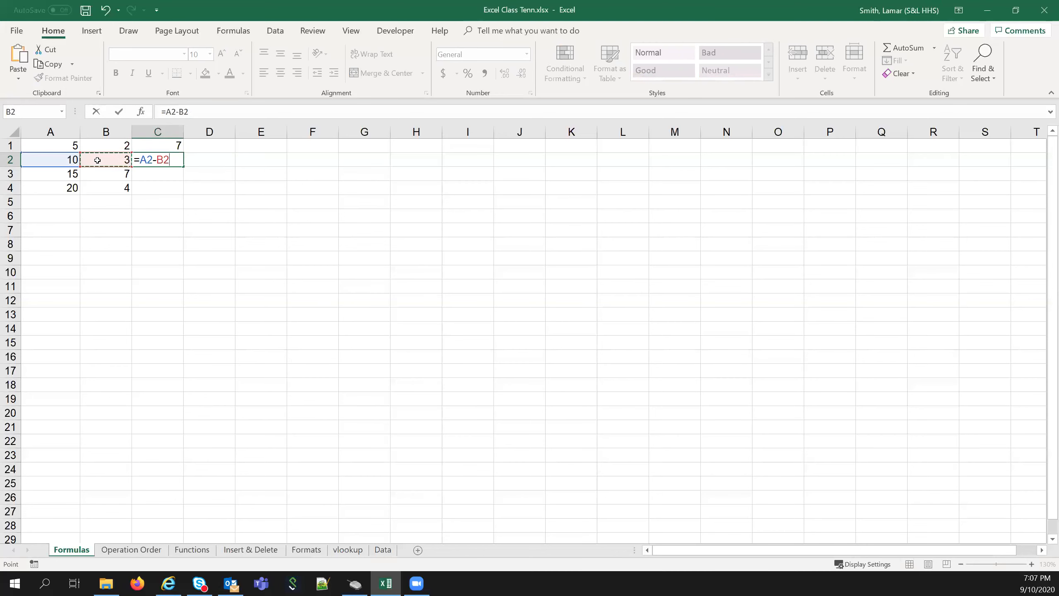
{"action": "key", "text": "Return"}
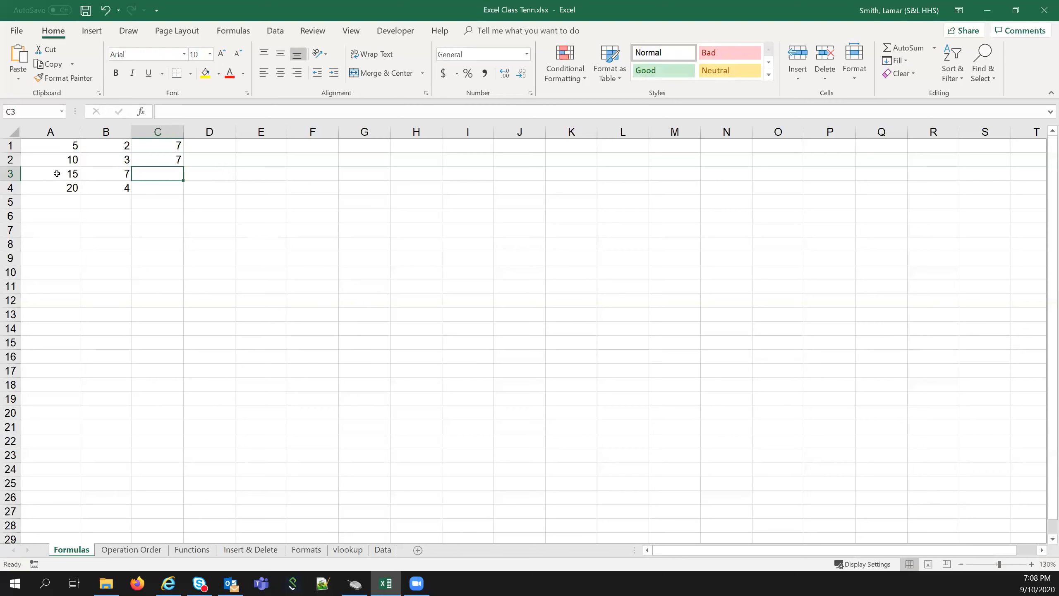
Change the number in cell A2 to 8 to test the subtraction formula in cell C2.
{"action": "left_click", "coordinate": [66, 161]}
{"action": "type", "text": "8"}
{"action": "key", "text": "Return"}
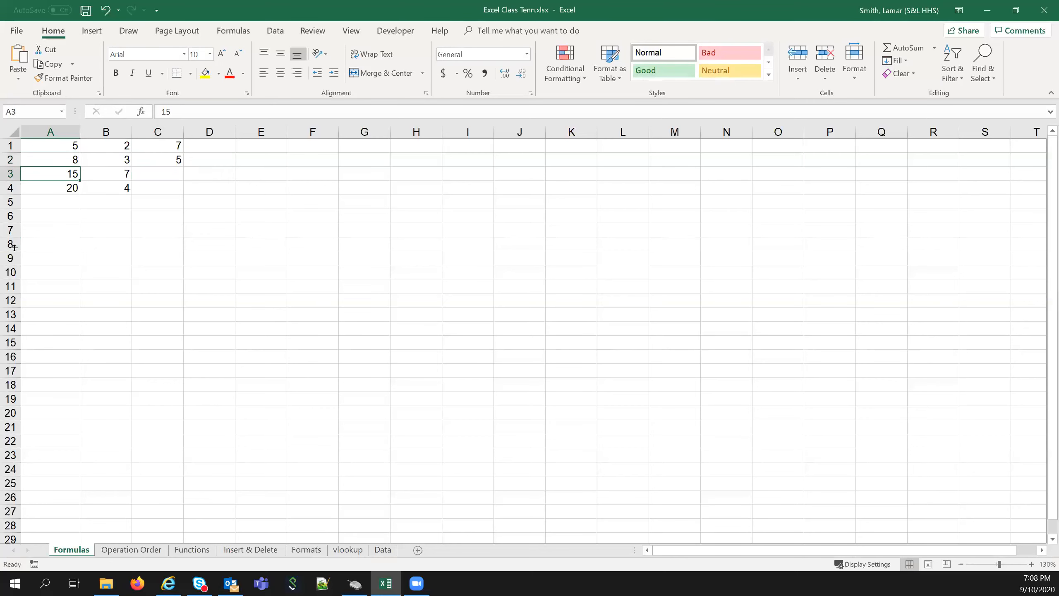
Enter the formula =A3*B3 in cell C3 to multiply the two numbers in row 3.
{"action": "left_click", "coordinate": [158, 174]}
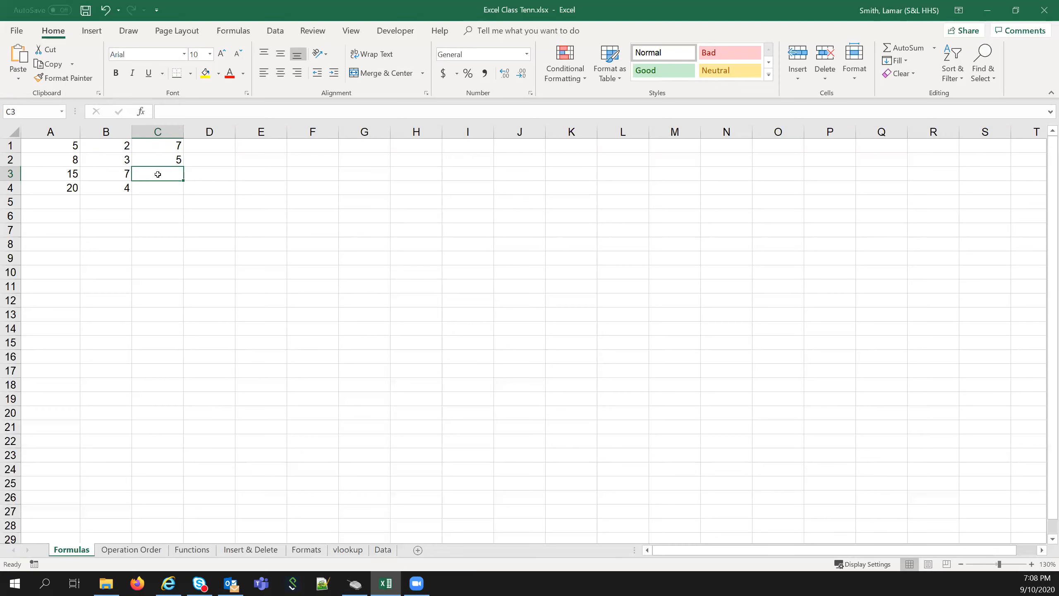
{"action": "type", "text": "="}
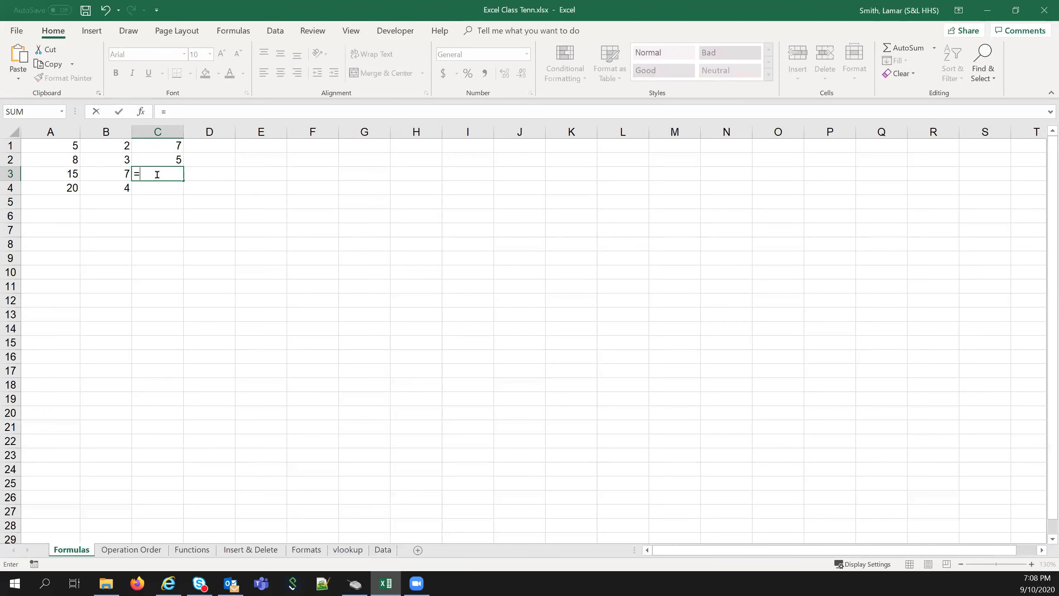
{"action": "left_click", "coordinate": [61, 171]}
{"action": "type", "text": "*"}
{"action": "left_click", "coordinate": [114, 172]}
{"action": "key", "text": "Return"}
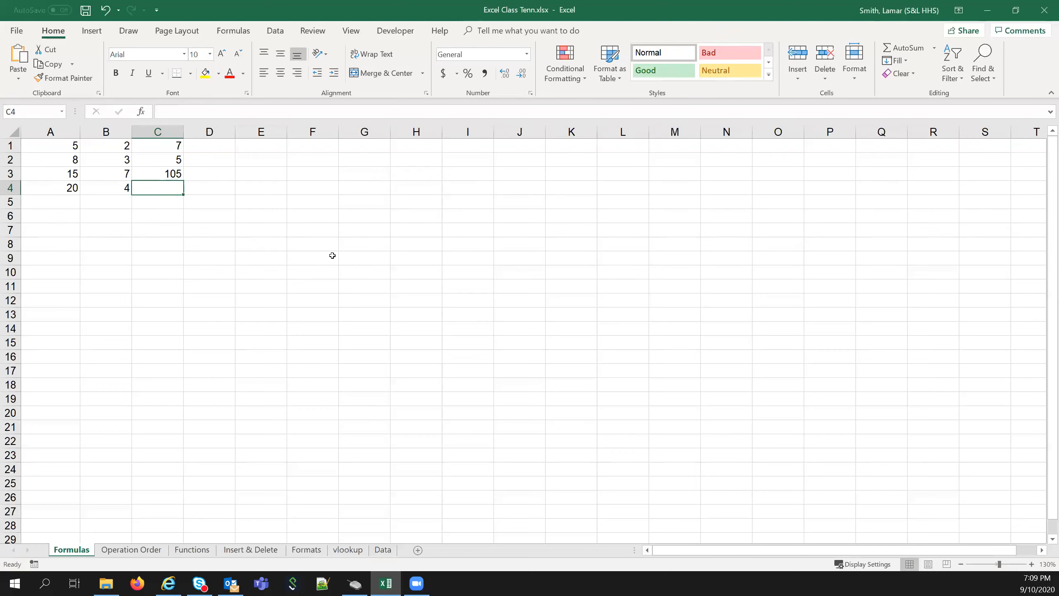
Enter the formula =A4/B4 in cell C4 to divide the first number in row 4 by the second.
{"action": "type", "text": "="}
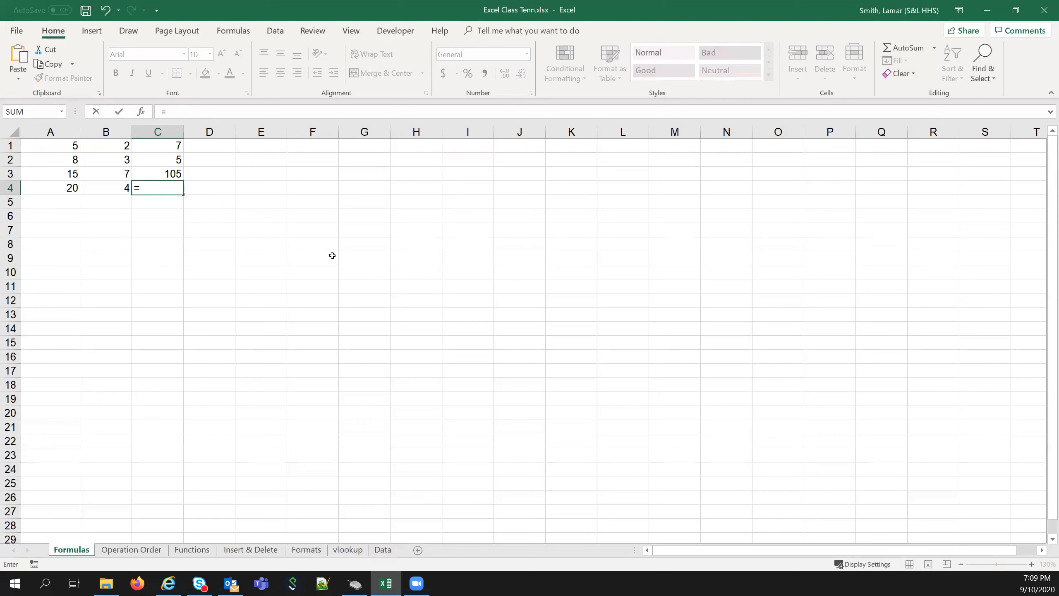
{"action": "left_click", "coordinate": [59, 190]}
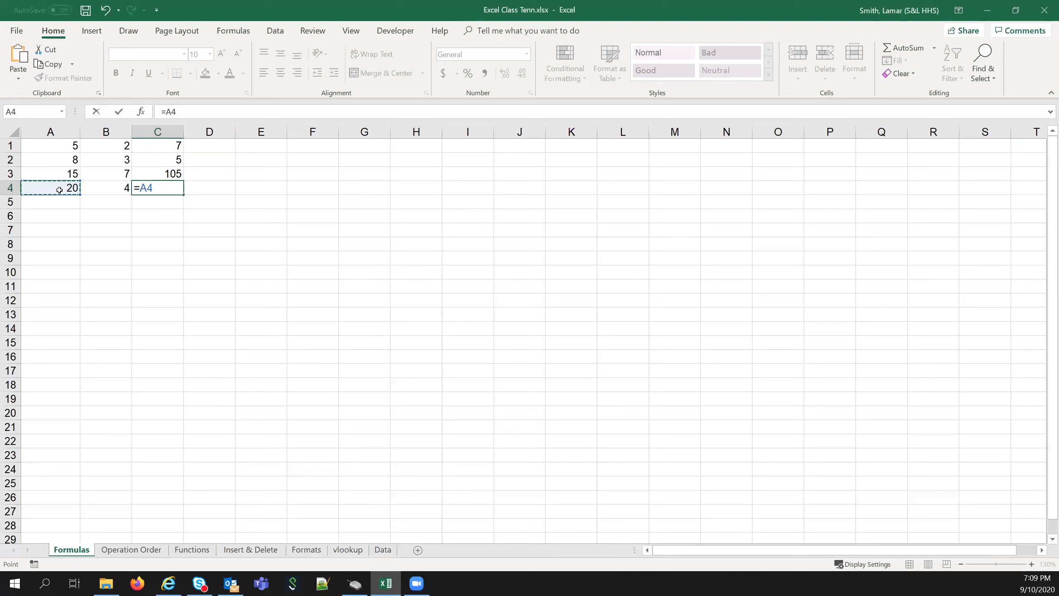
{"action": "type", "text": "/"}
{"action": "type", "text": "\\"}
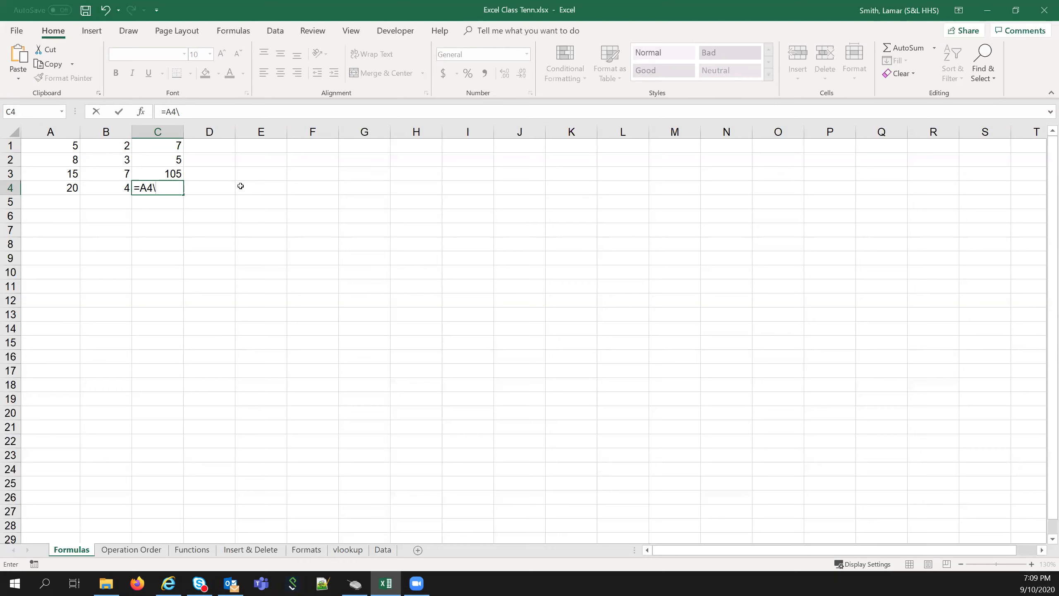
{"action": "key", "text": "BackSpace"}
{"action": "type", "text": "/"}
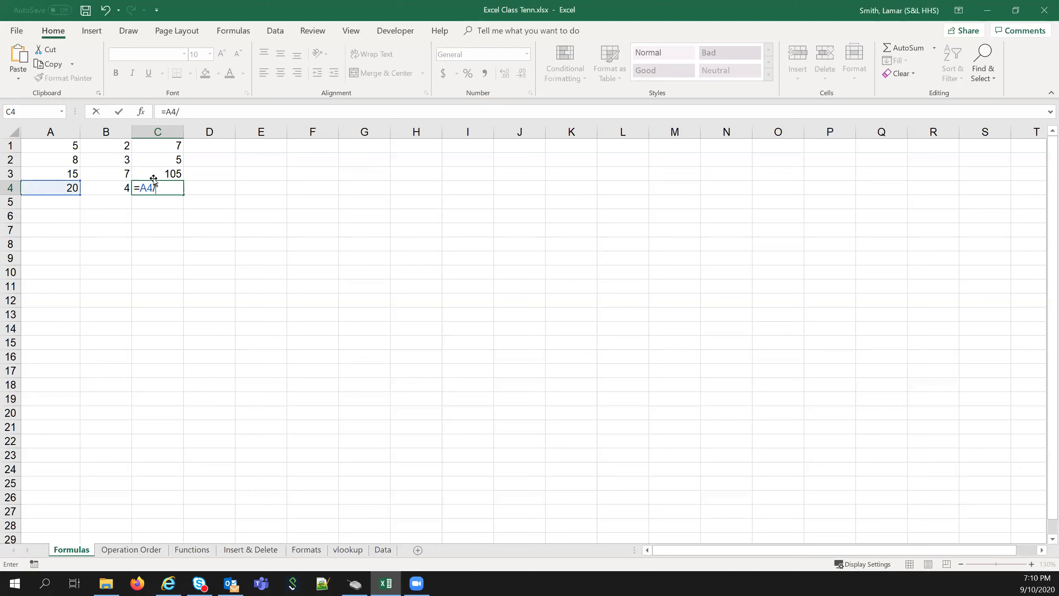
{"action": "left_click", "coordinate": [97, 188]}
{"action": "key", "text": "Return"}
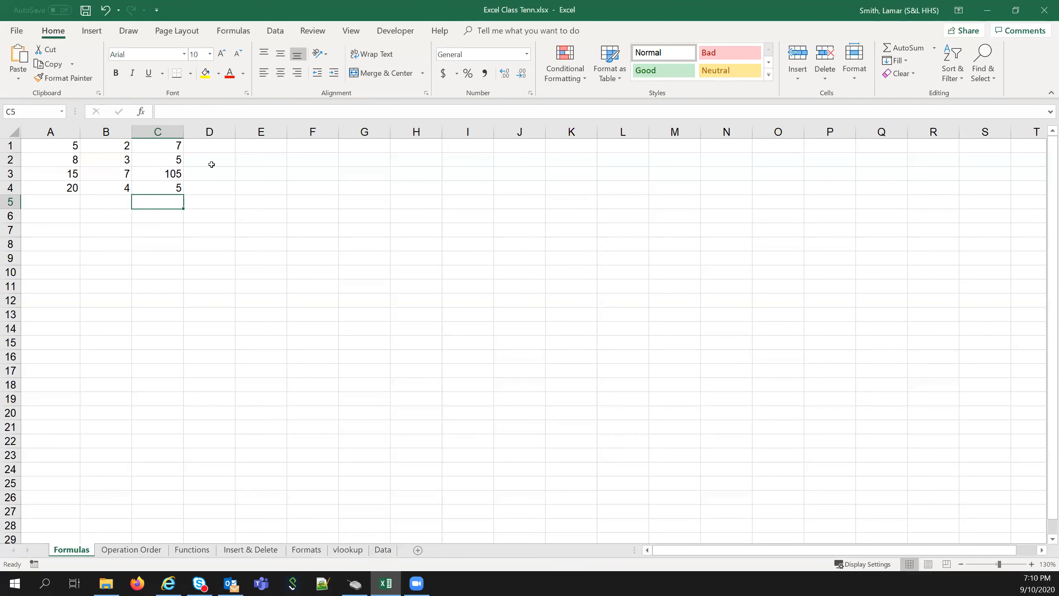
{"action": "left_click", "coordinate": [213, 150]}
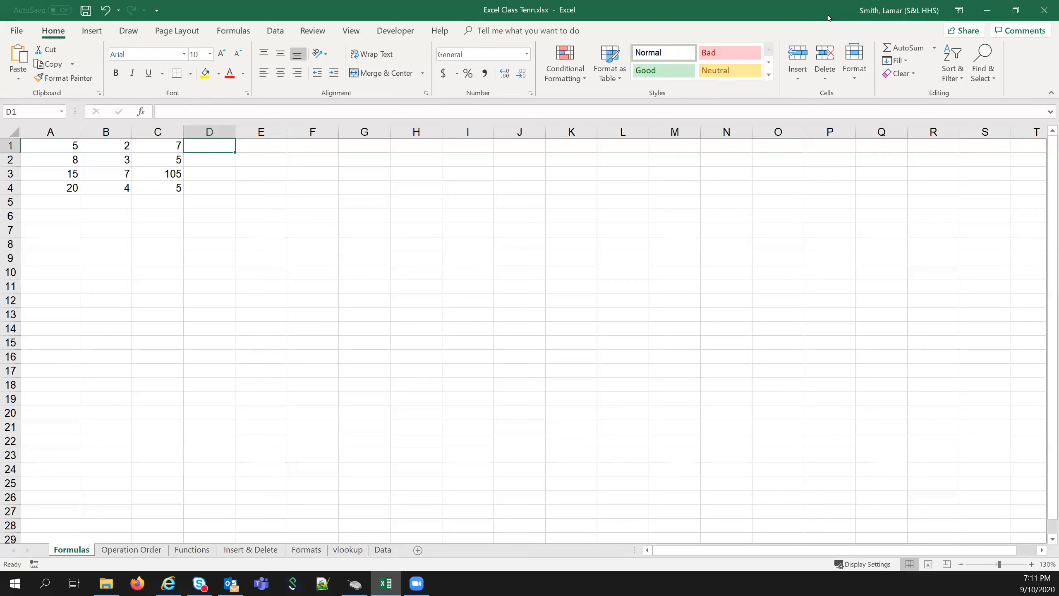
On the Operation Order sheet, enter the formula =A2+B2*C2 under Total Due in cell D2.
{"action": "left_click", "coordinate": [145, 550]}
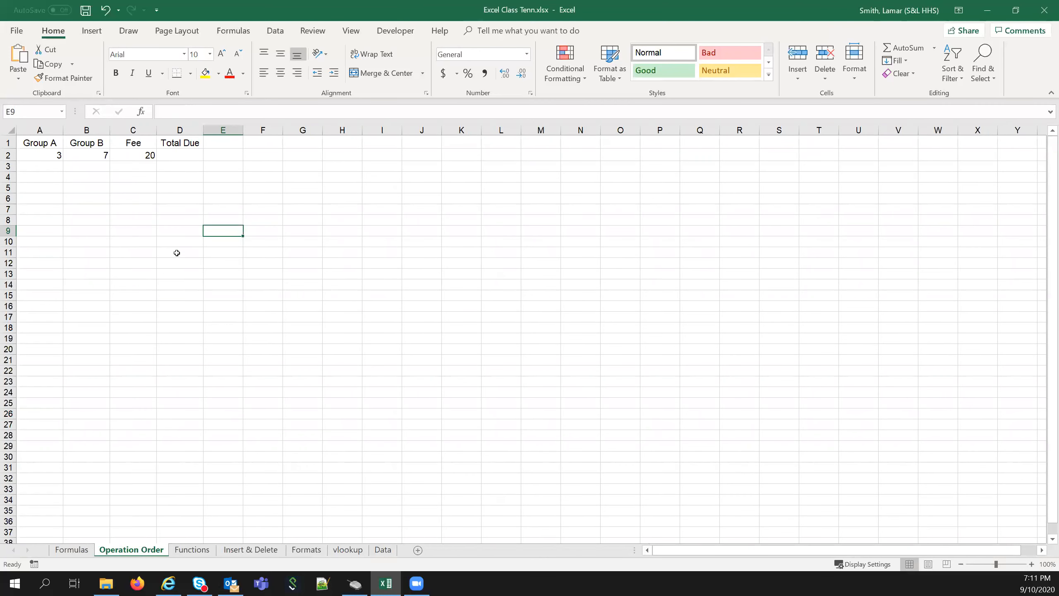
{"action": "left_click", "coordinate": [180, 157]}
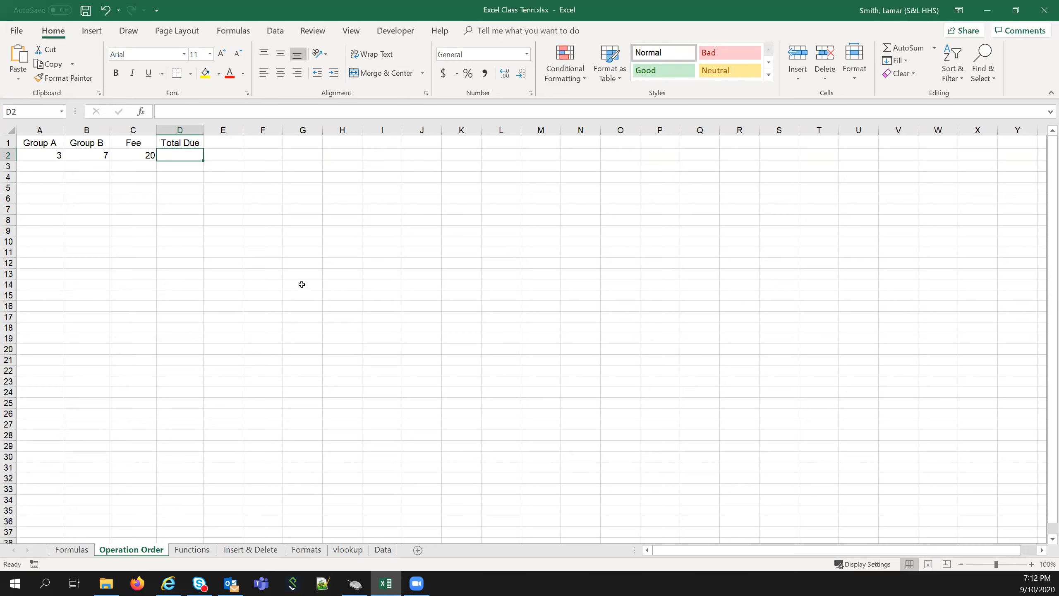
{"action": "type", "text": "="}
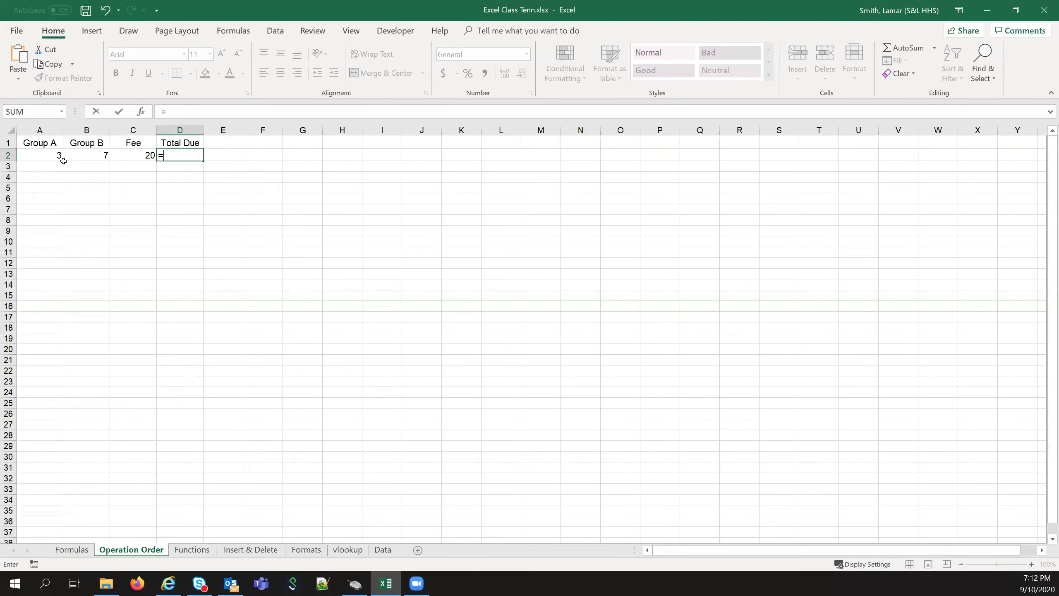
{"action": "left_click", "coordinate": [47, 154]}
{"action": "type", "text": "+"}
{"action": "left_click", "coordinate": [90, 154]}
{"action": "type", "text": "*"}
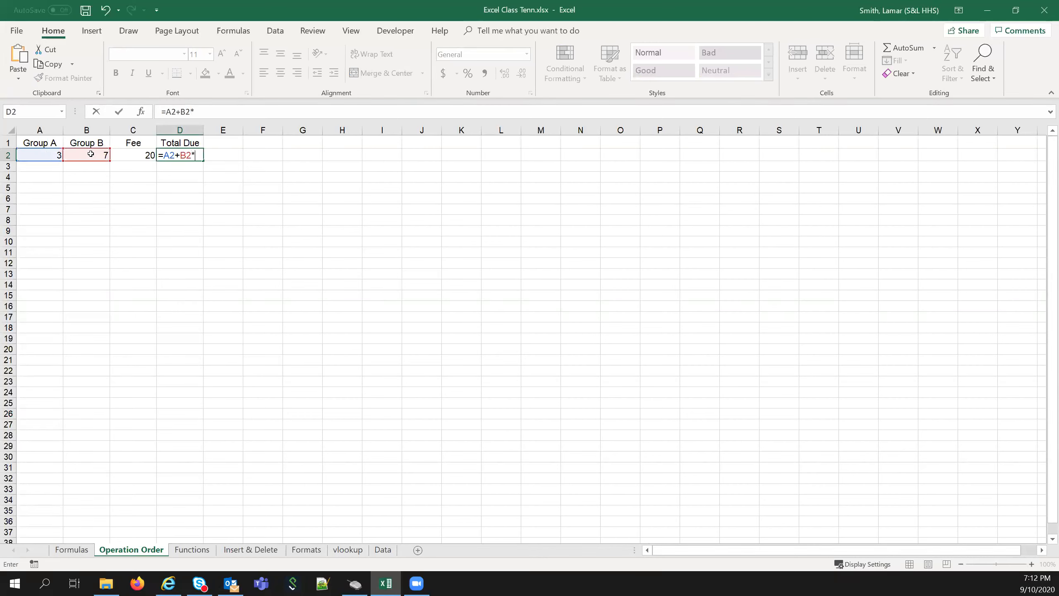
{"action": "left_click", "coordinate": [127, 157]}
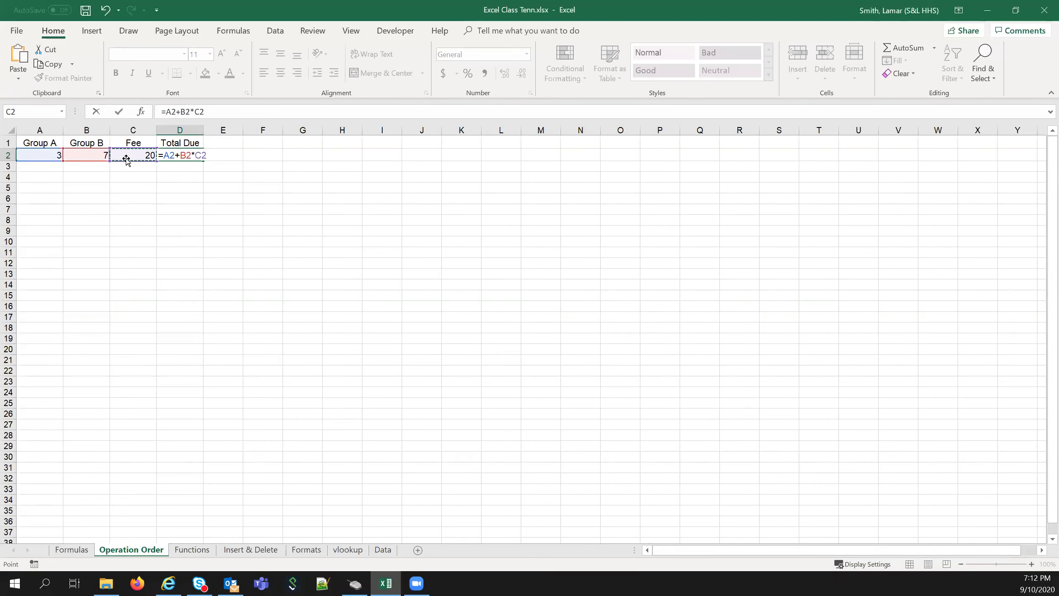
{"action": "key", "text": "Return"}
Add parentheses around the addition in the Total Due formula in cell D2, making it =(A2+B2)*C2.
{"action": "left_click", "coordinate": [183, 157]}
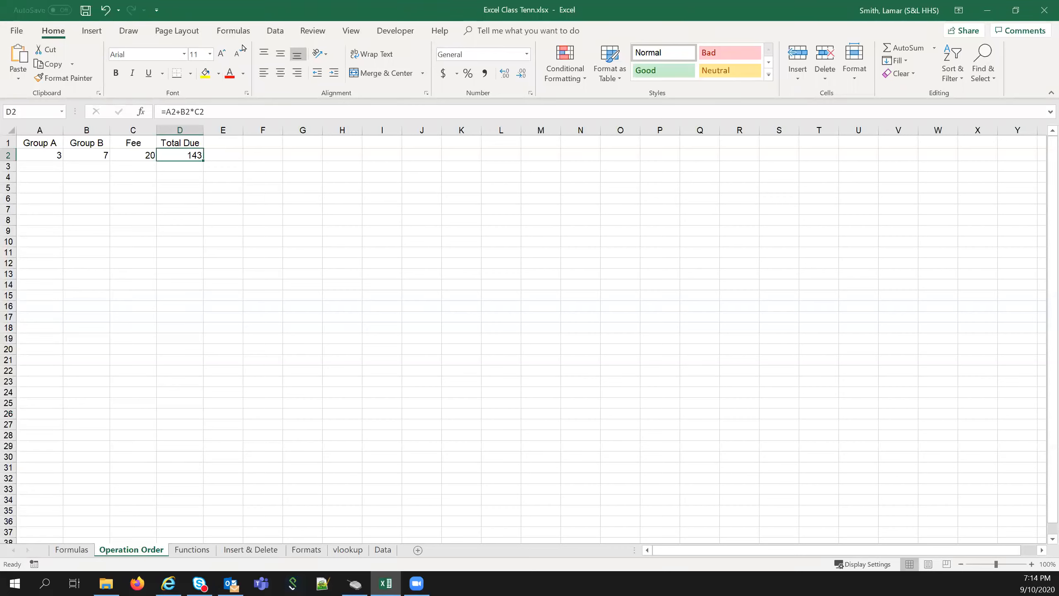
{"action": "left_click", "coordinate": [167, 111]}
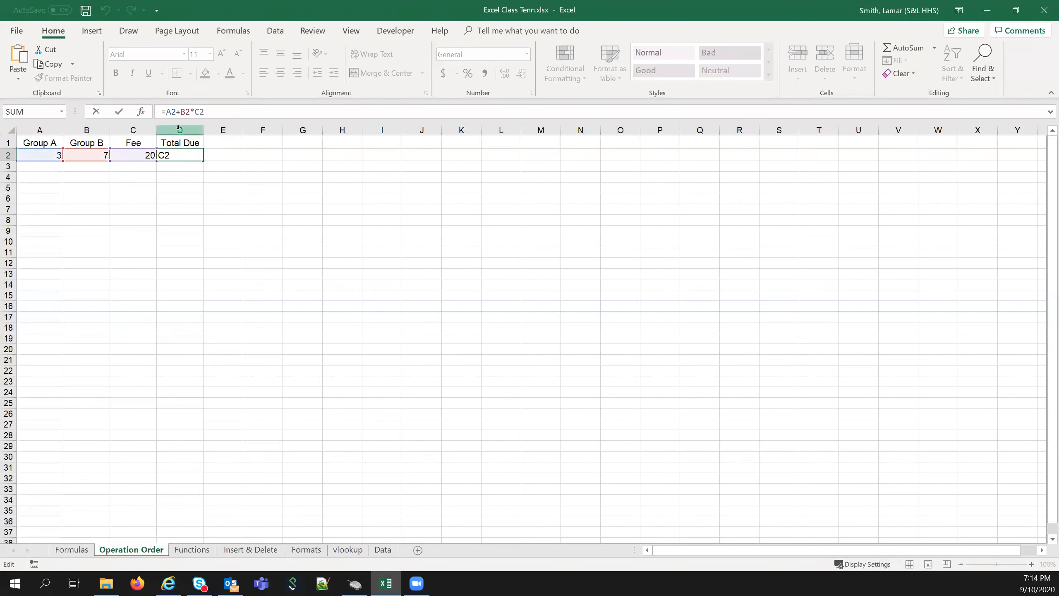
{"action": "type", "text": "("}
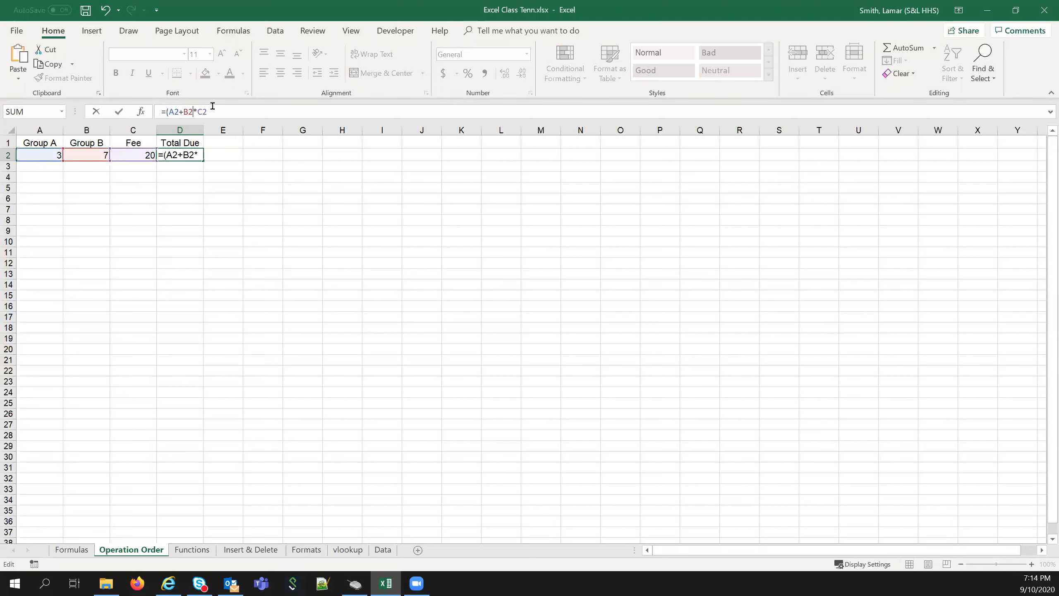
{"action": "type", "text": ")"}
{"action": "left_click", "coordinate": [118, 112]}
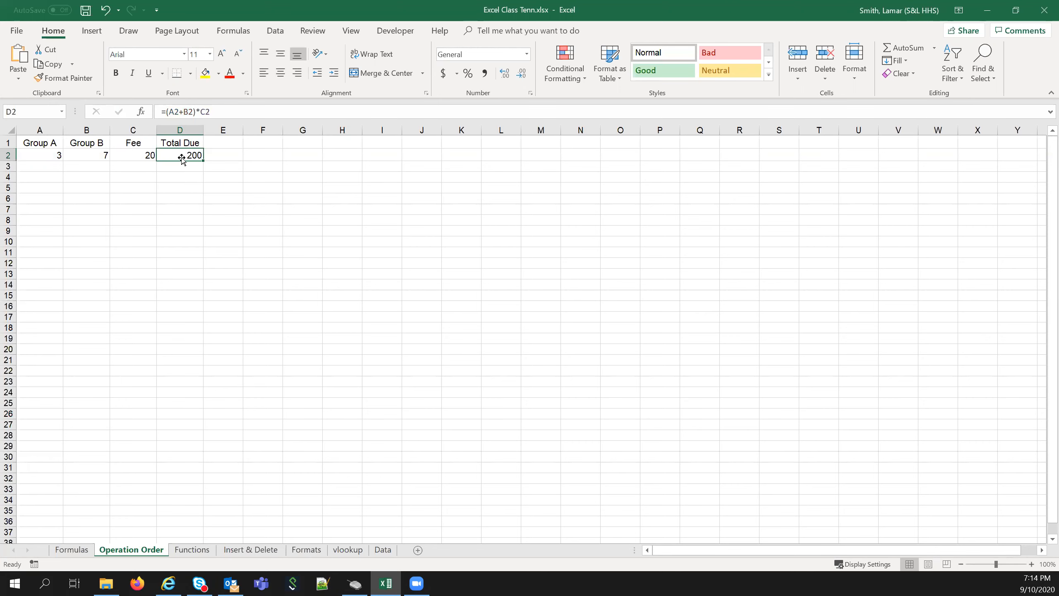
Test the Total Due formula by setting Group A in cell A2 to 4, and restore the value to 3.
{"action": "left_click", "coordinate": [48, 156]}
{"action": "type", "text": "4"}
{"action": "key", "text": "Return"}
{"action": "key", "text": "Up"}
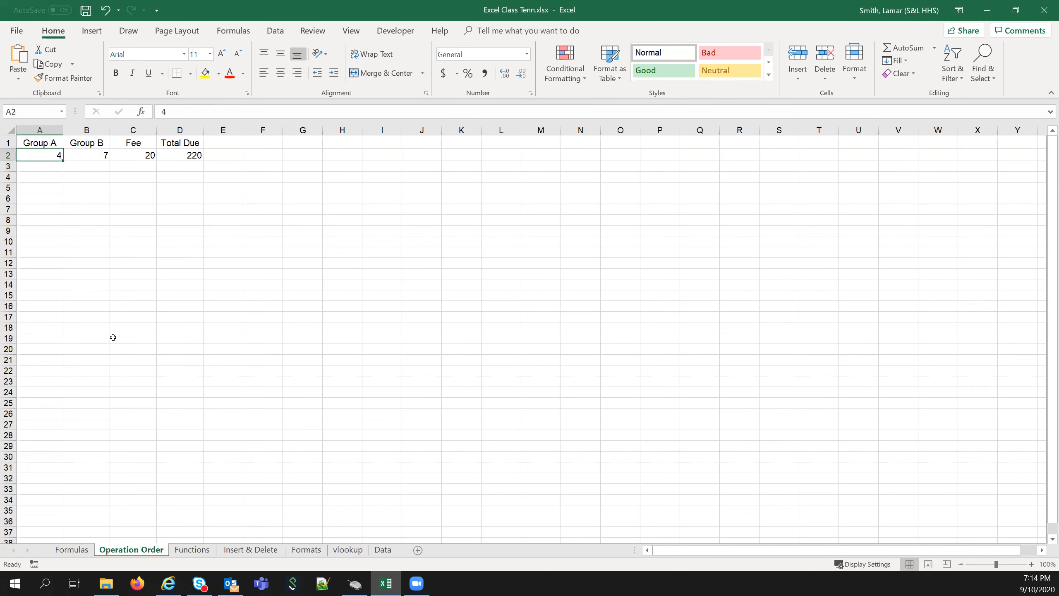
{"action": "type", "text": "3"}
{"action": "key", "text": "Return"}
{"action": "key", "text": "Up"}
{"action": "key", "text": "Right"}
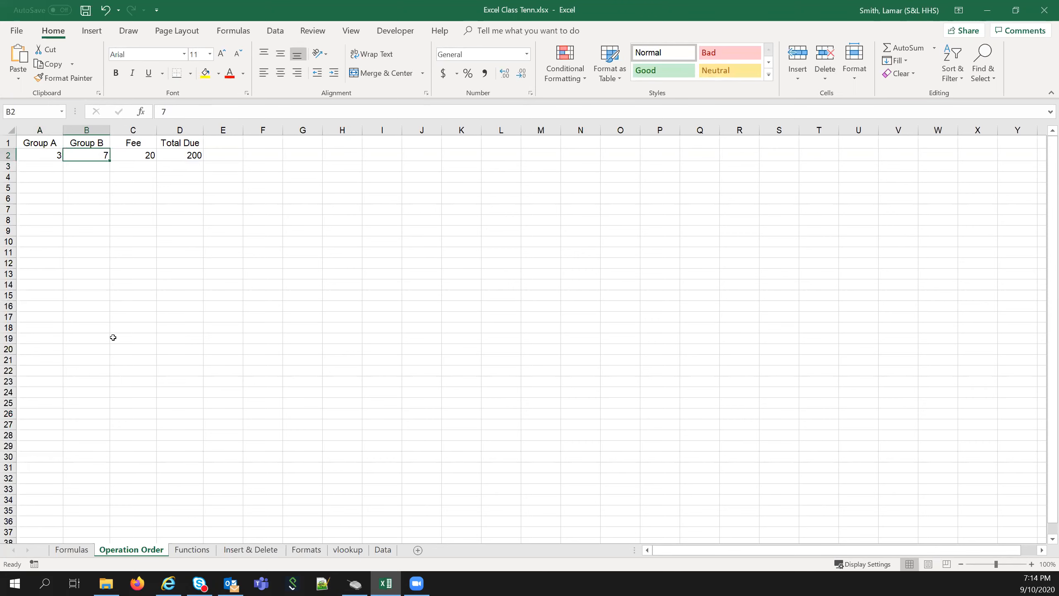
Test the Total Due formula by setting Group B in cell B2 to 10, and restore the value to 7.
{"action": "type", "text": "10"}
{"action": "key", "text": "Return"}
{"action": "key", "text": "Up"}
{"action": "type", "text": "7"}
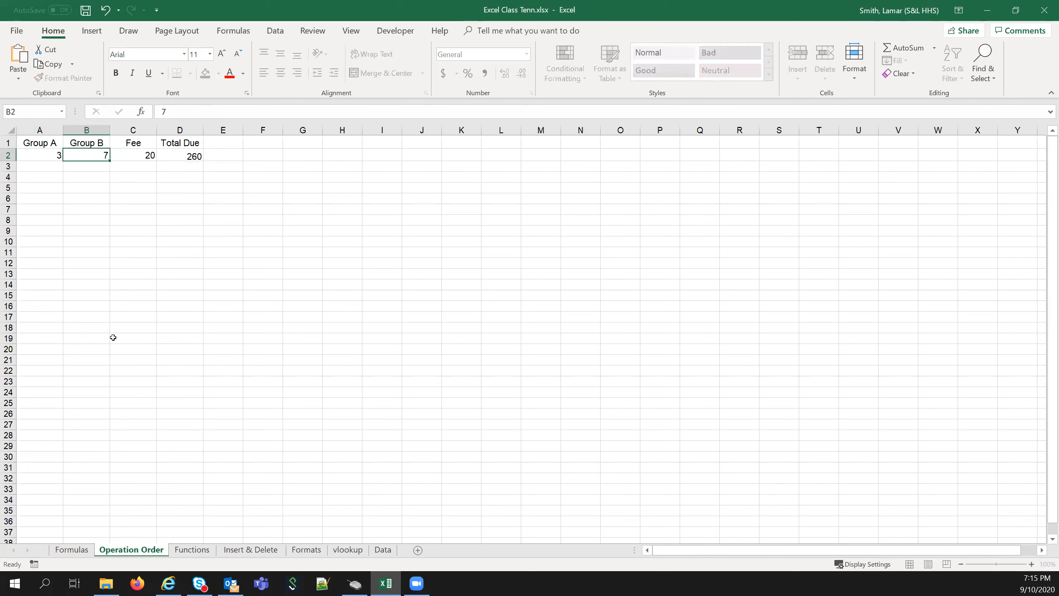
{"action": "key", "text": "Return"}
{"action": "key", "text": "Up"}
Inspect the Total Due formula in cell D2 in edit mode, moving the cursor back through it, and leave the formula as it is.
{"action": "key", "text": "Right"}
{"action": "key", "text": "Right"}
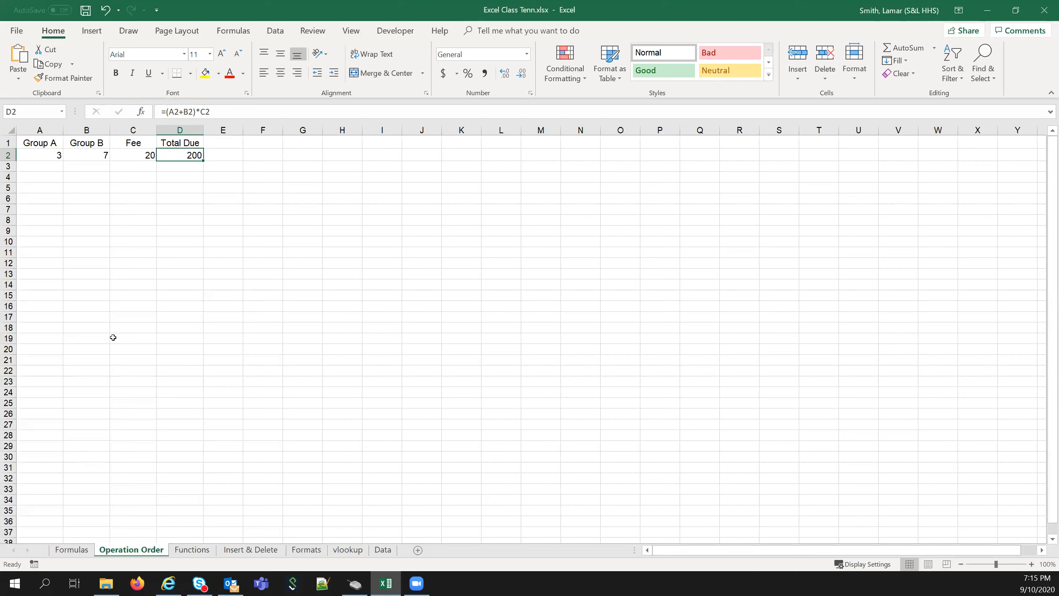
{"action": "key", "text": "F2"}
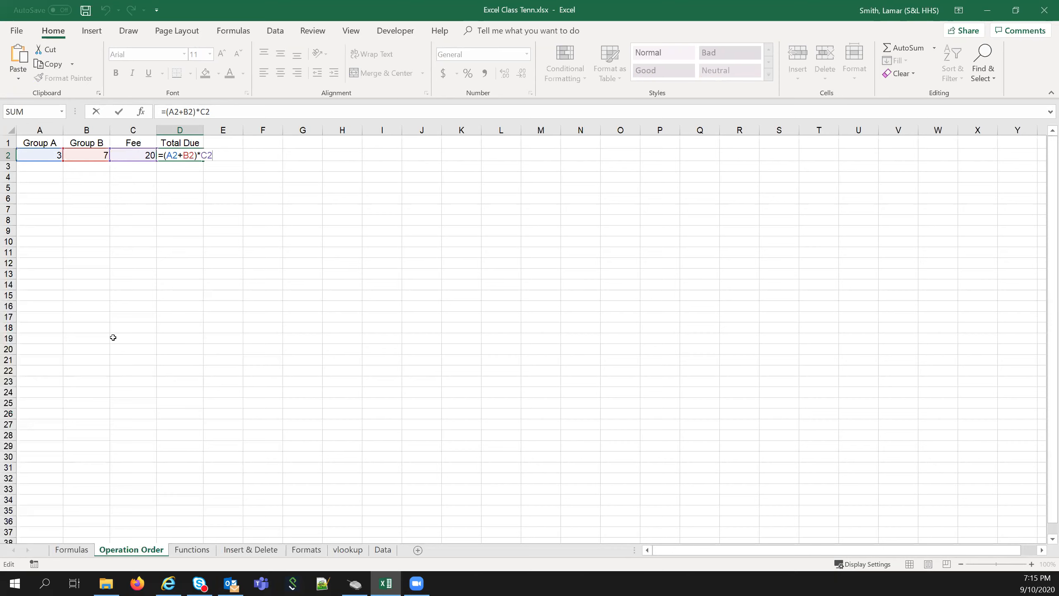
{"action": "key", "text": "ctrl+Return"}
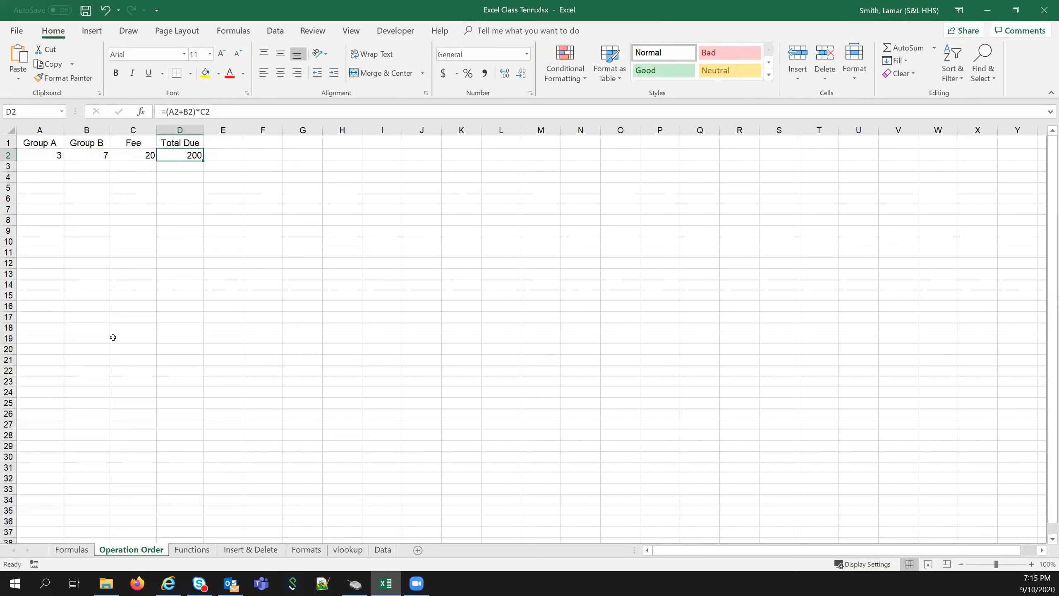
{"action": "key", "text": "F2"}
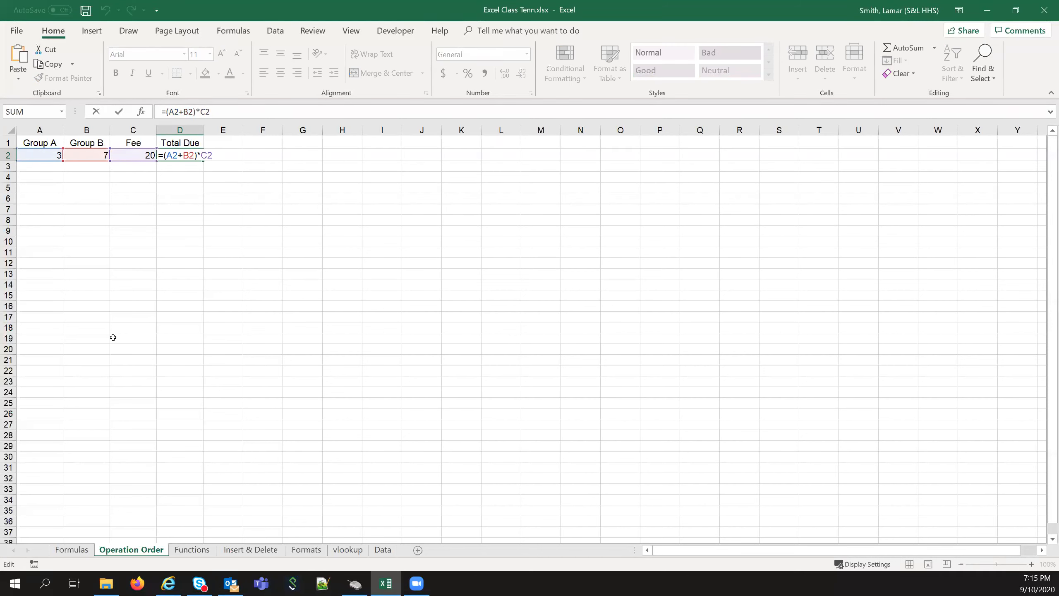
{"action": "key", "text": "Left"}
{"action": "key", "text": "Left"}
{"action": "key", "text": "Left"}
{"action": "key", "text": "Left"}
{"action": "key", "text": "Left"}
{"action": "key", "text": "Return"}
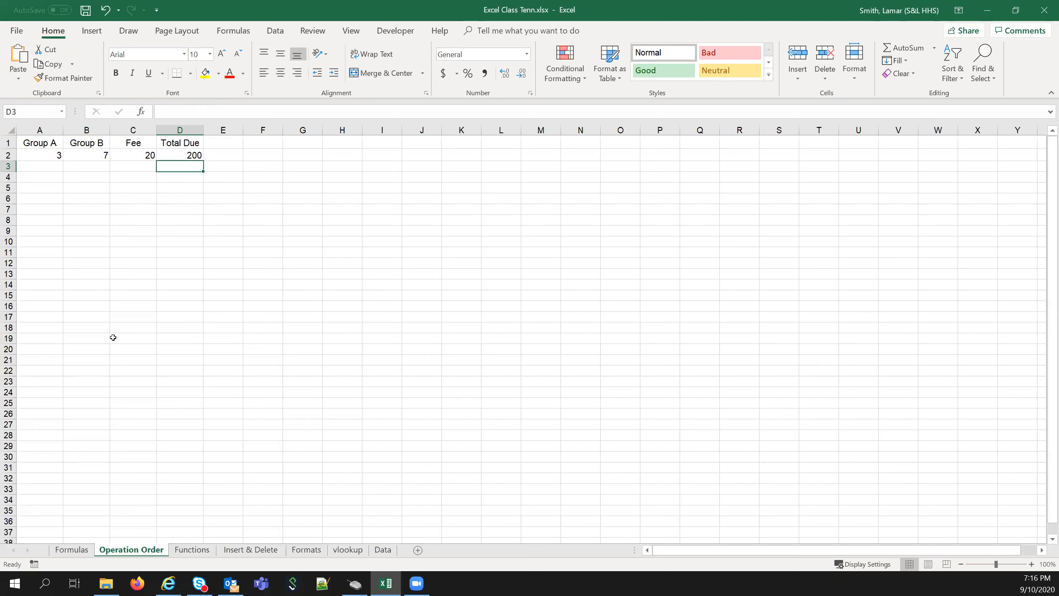
{"action": "left_click", "coordinate": [153, 348]}
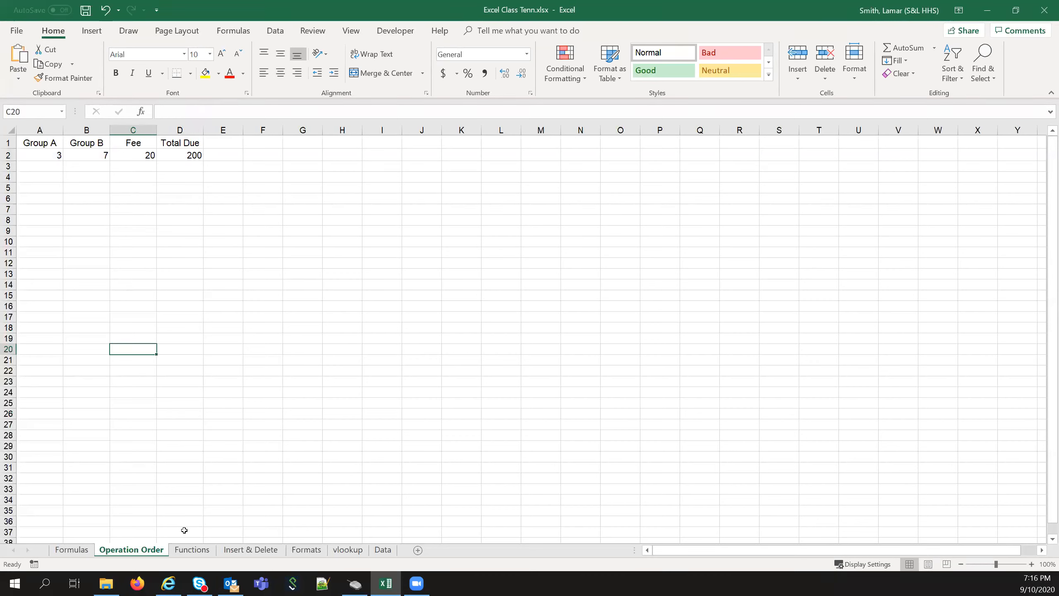
Switch to the Formulas sheet and clear the contents of column C.
{"action": "left_click", "coordinate": [62, 550]}
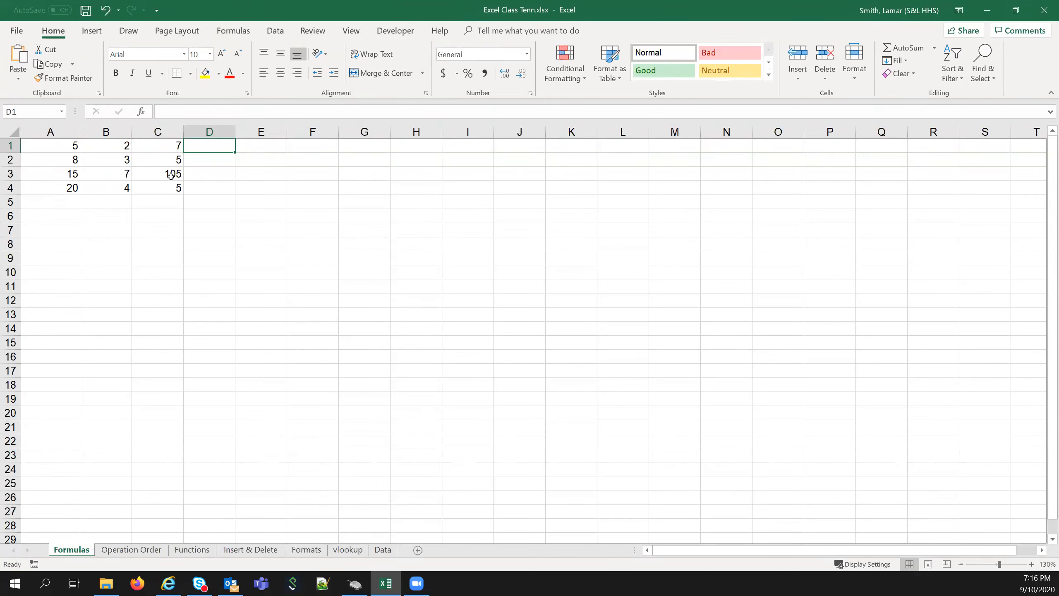
{"action": "left_click", "coordinate": [169, 131]}
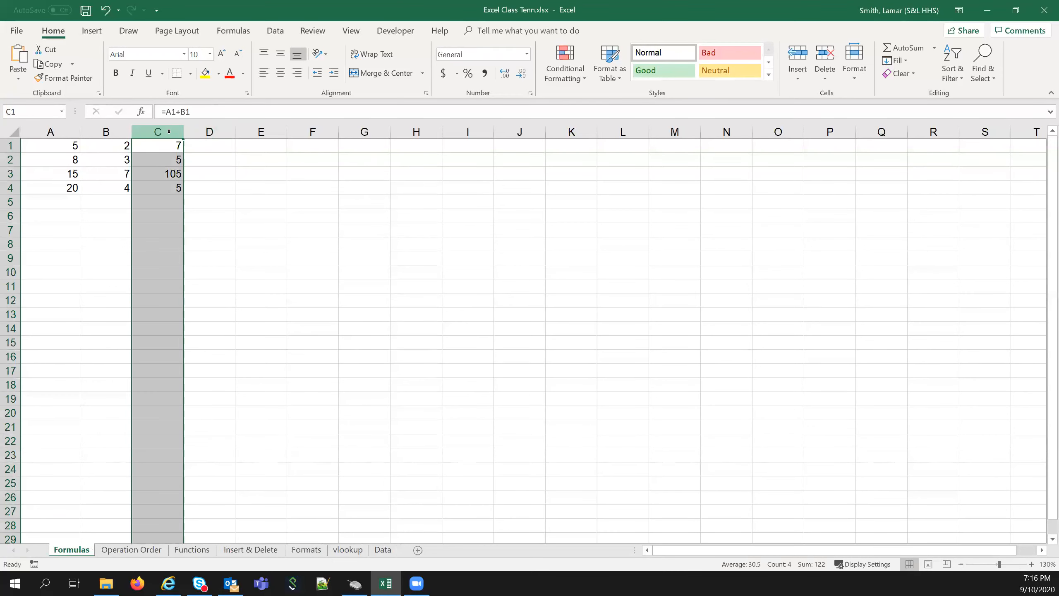
{"action": "key", "text": "Delete"}
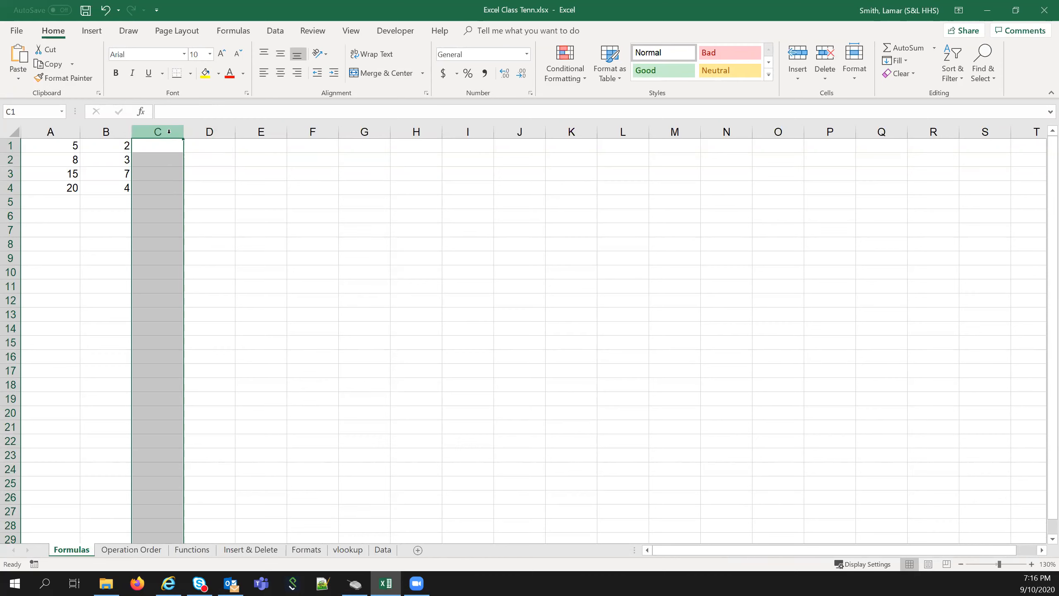
Enter the formula =A1+B1 in cell C1 to add the first row's two numbers.
{"action": "left_click", "coordinate": [158, 144]}
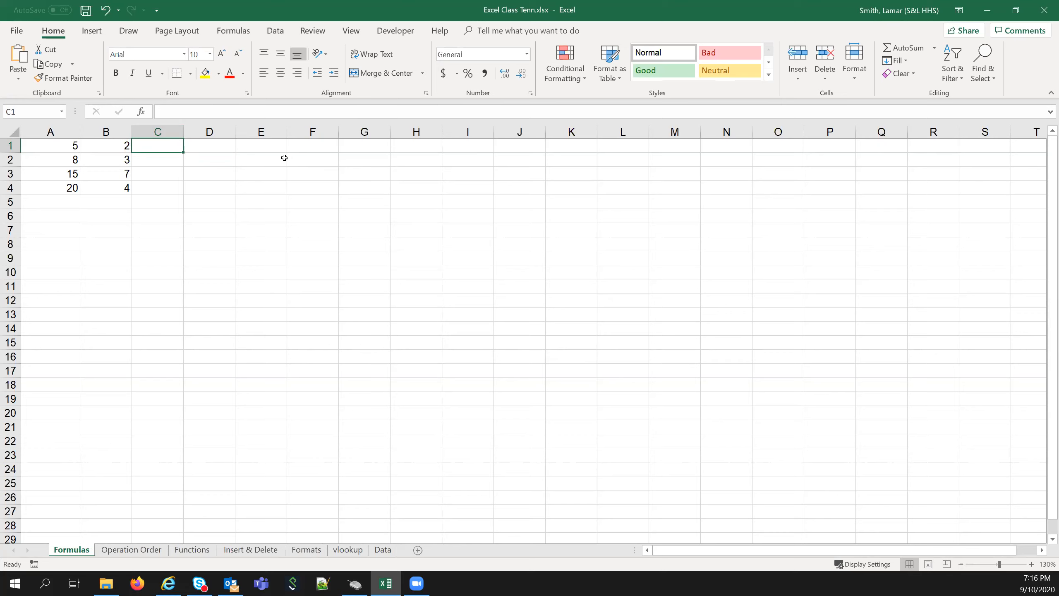
{"action": "type", "text": "="}
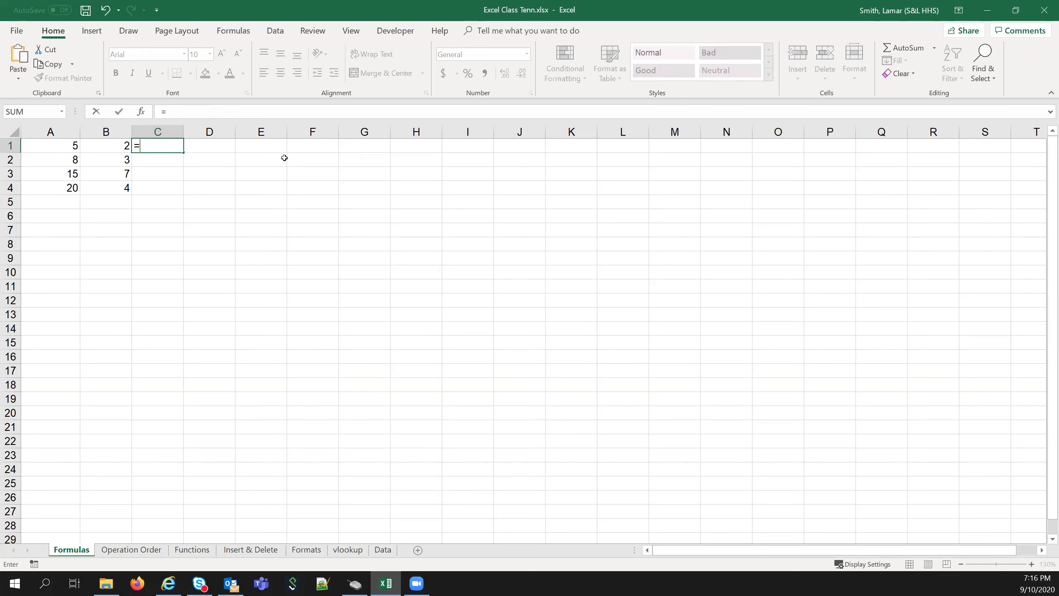
{"action": "left_click", "coordinate": [61, 147]}
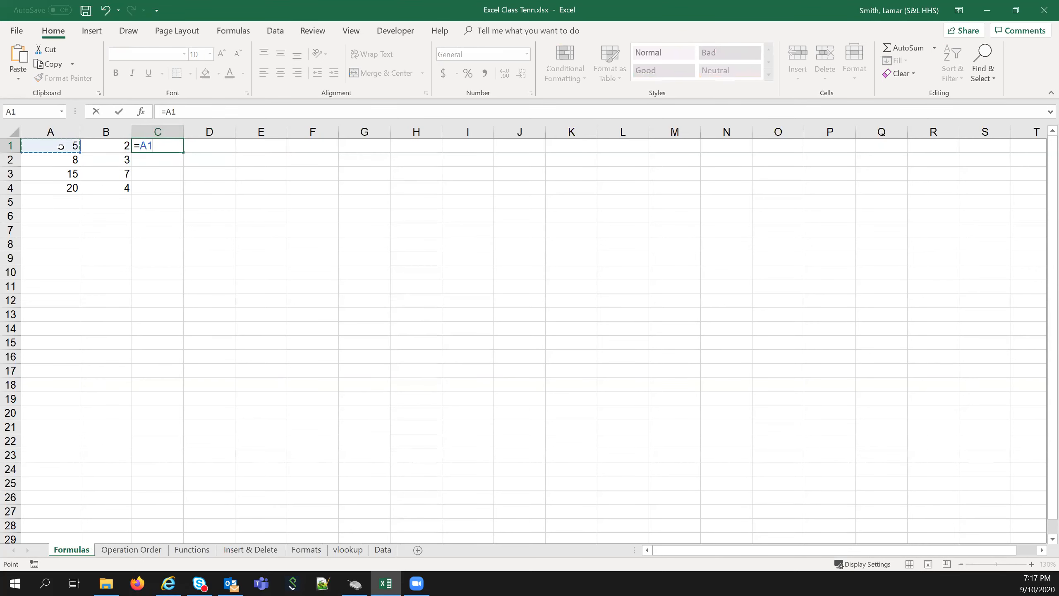
{"action": "type", "text": "+"}
{"action": "left_click", "coordinate": [94, 145]}
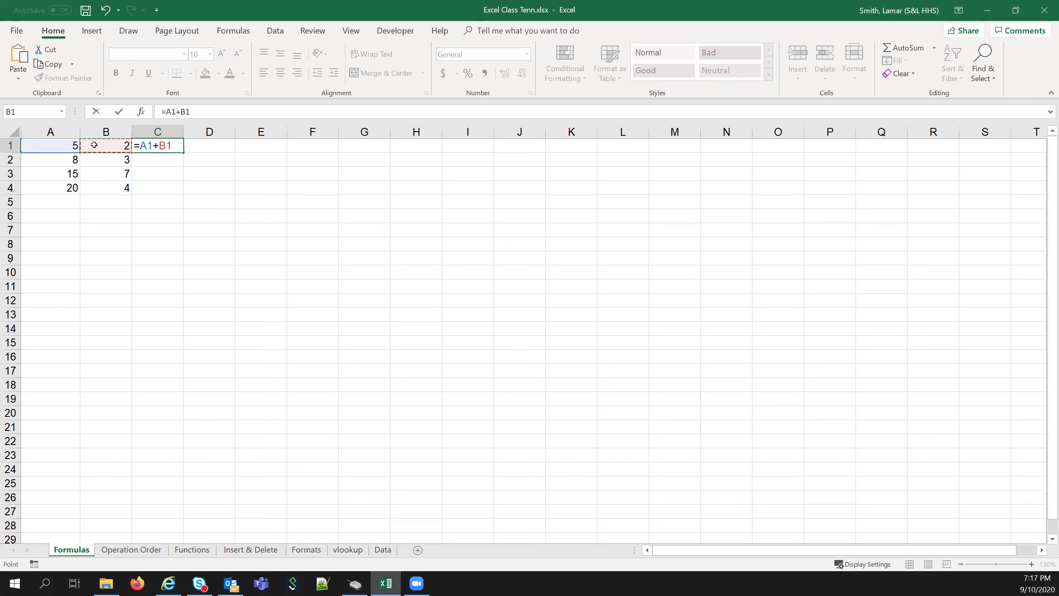
{"action": "key", "text": "Return"}
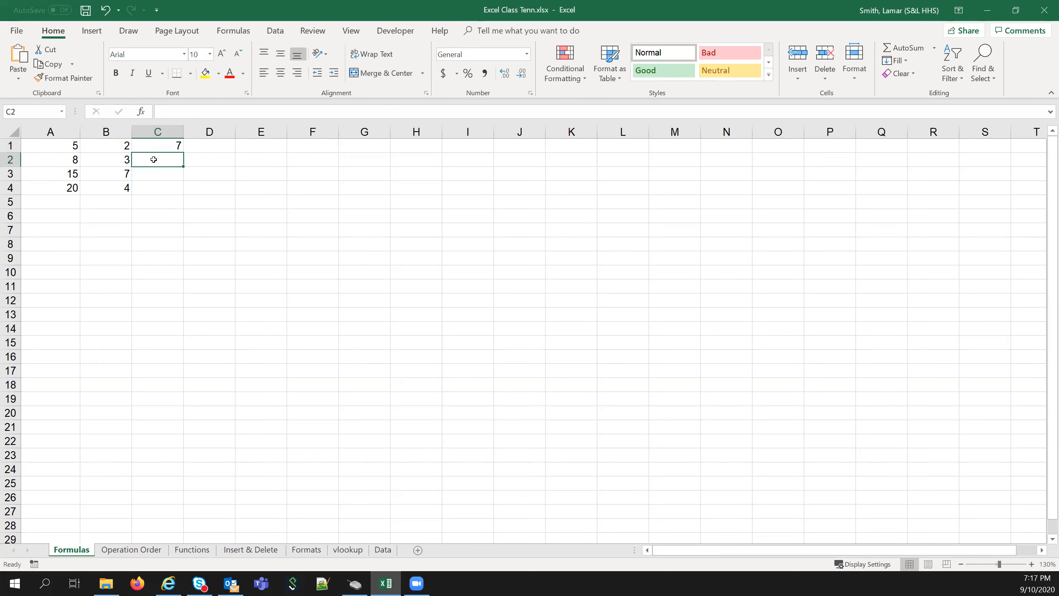
Enter the formula =A2+B2 in cell C2, and clear that cell again.
{"action": "type", "text": "="}
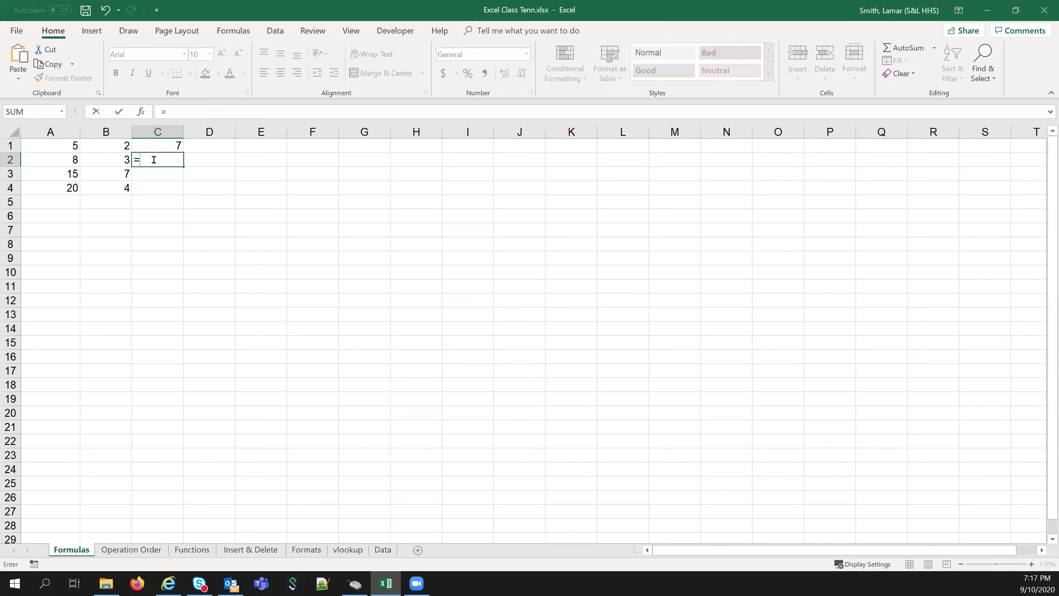
{"action": "left_click", "coordinate": [67, 158]}
{"action": "type", "text": "+"}
{"action": "left_click", "coordinate": [102, 157]}
{"action": "key", "text": "Return"}
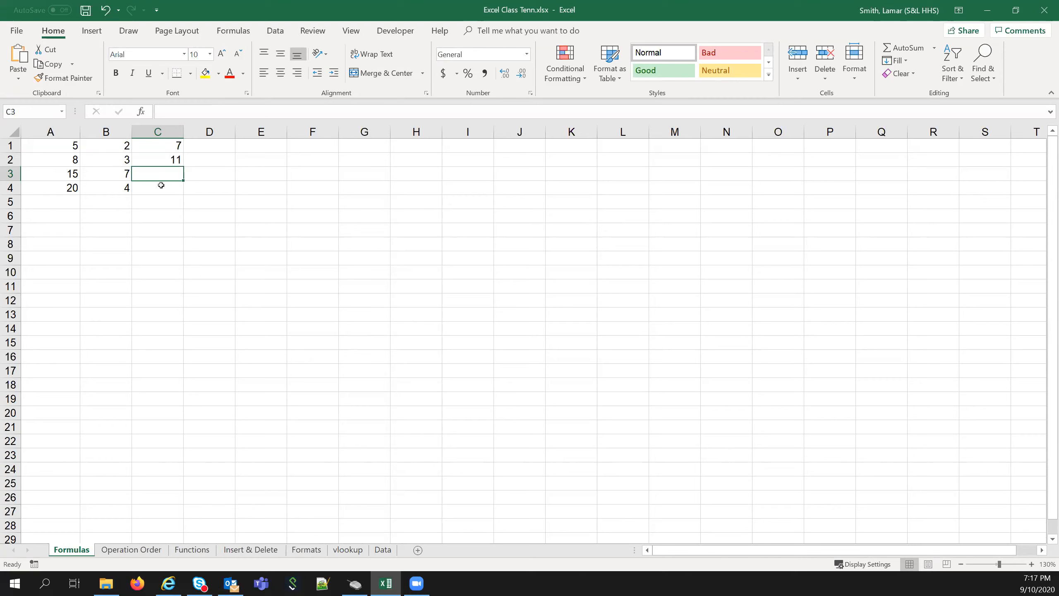
{"action": "left_click", "coordinate": [159, 156]}
{"action": "key", "text": "Delete"}
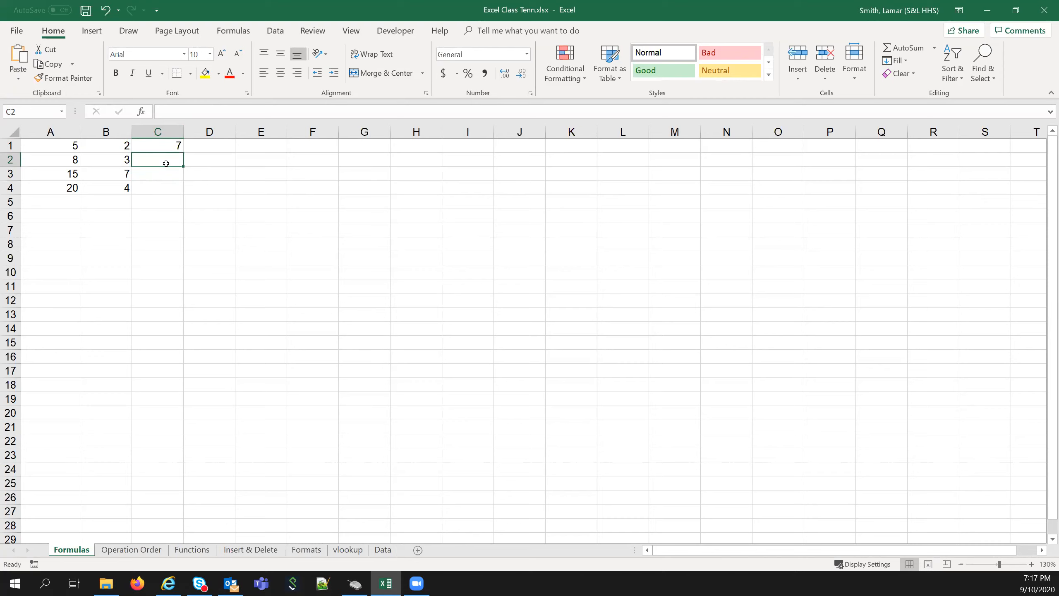
Copy the addition formula in cell C1 and paste it into cell C2.
{"action": "left_click", "coordinate": [168, 150]}
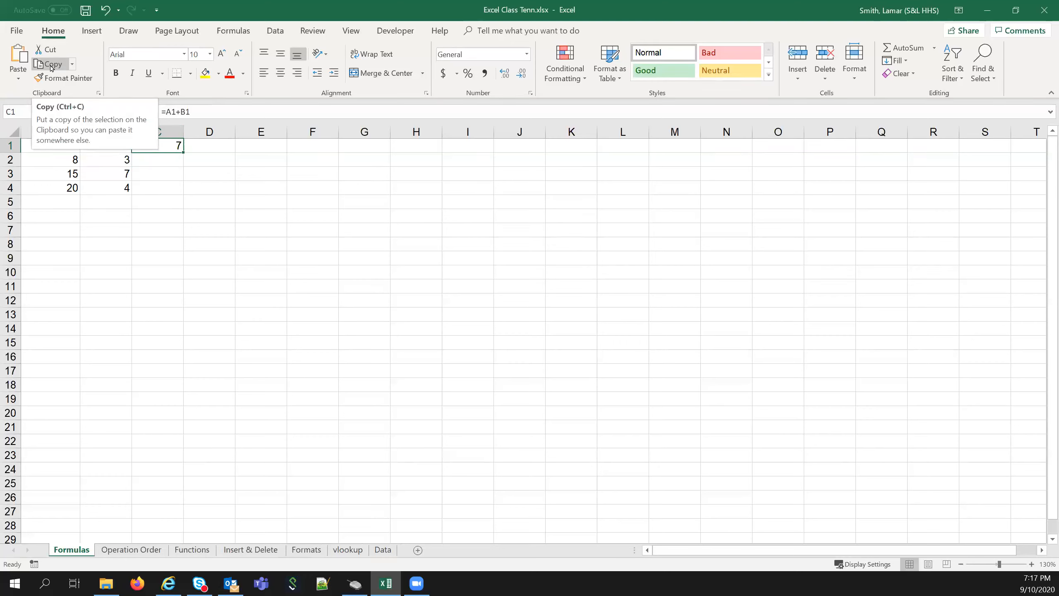
{"action": "right_click", "coordinate": [162, 146]}
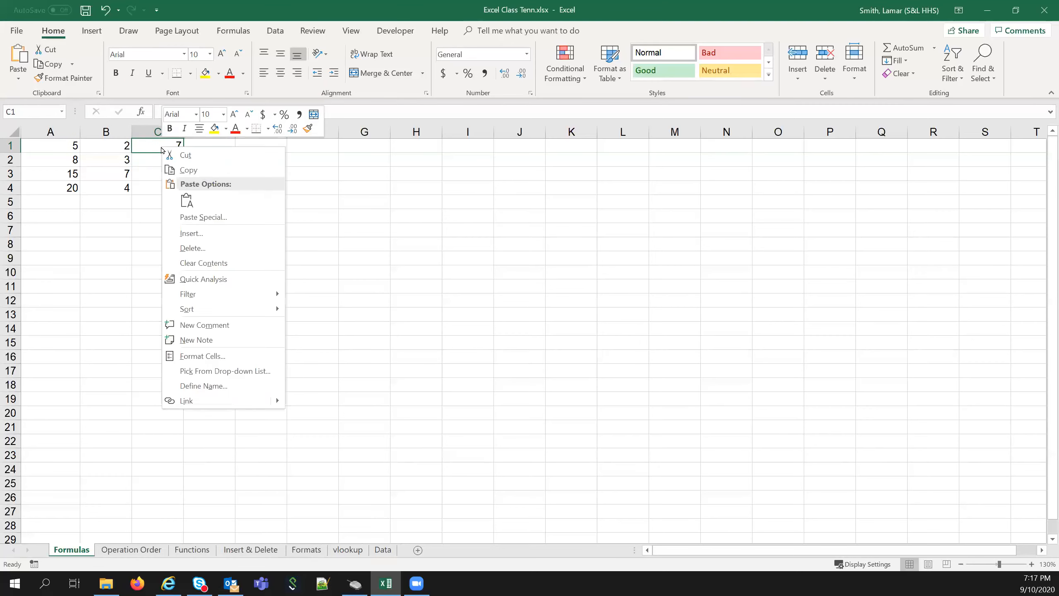
{"action": "left_click", "coordinate": [201, 171]}
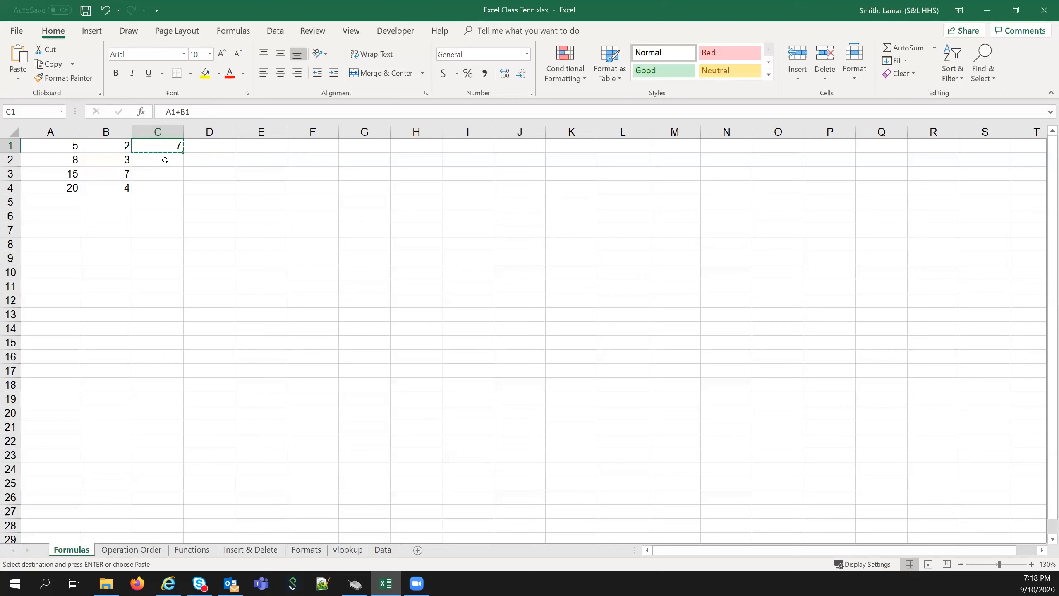
{"action": "left_click", "coordinate": [165, 160]}
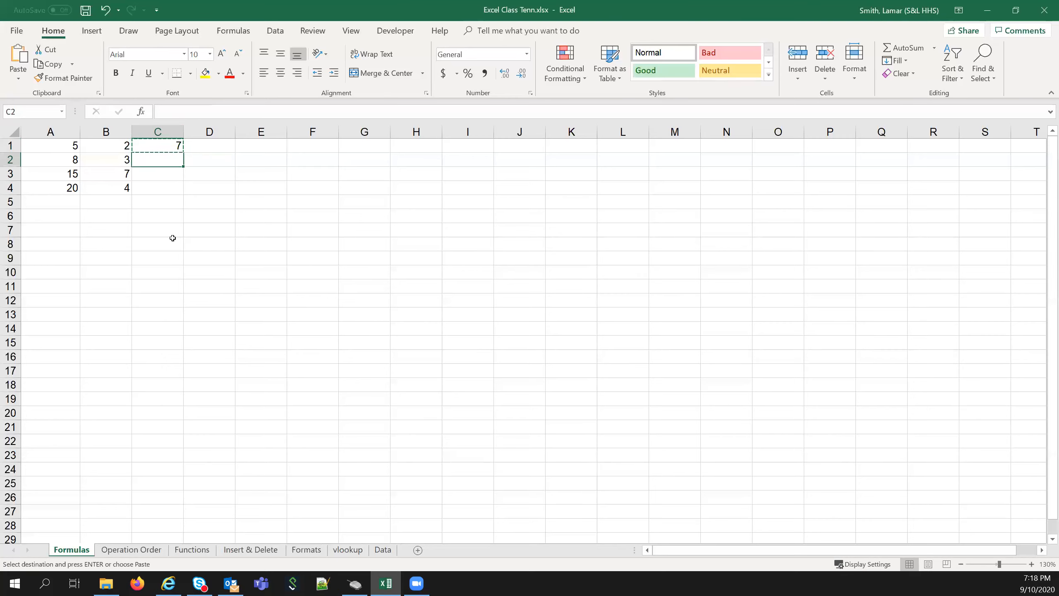
{"action": "right_click", "coordinate": [162, 158]}
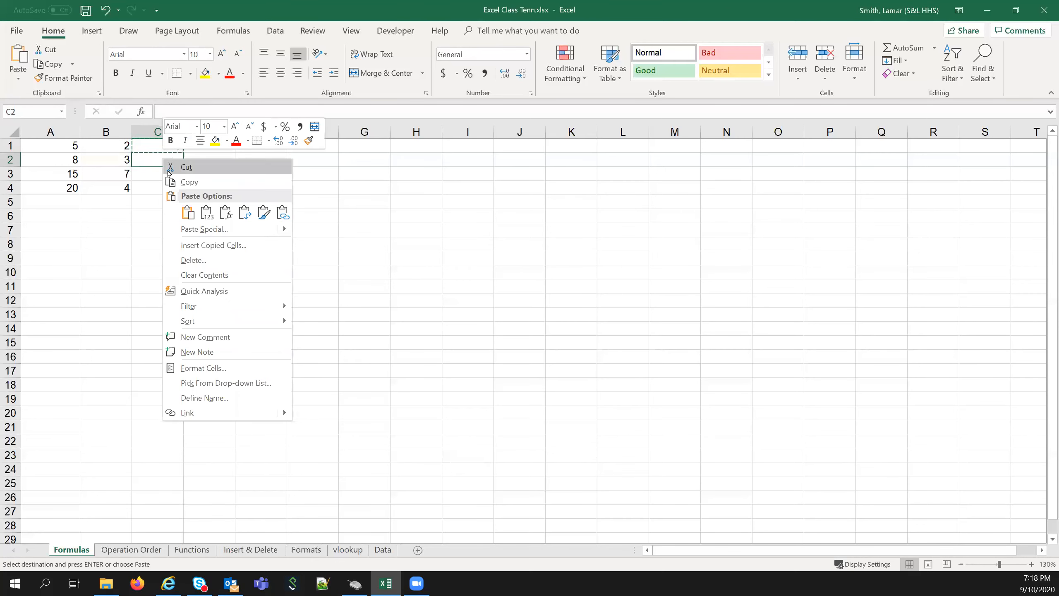
{"action": "left_click", "coordinate": [189, 213]}
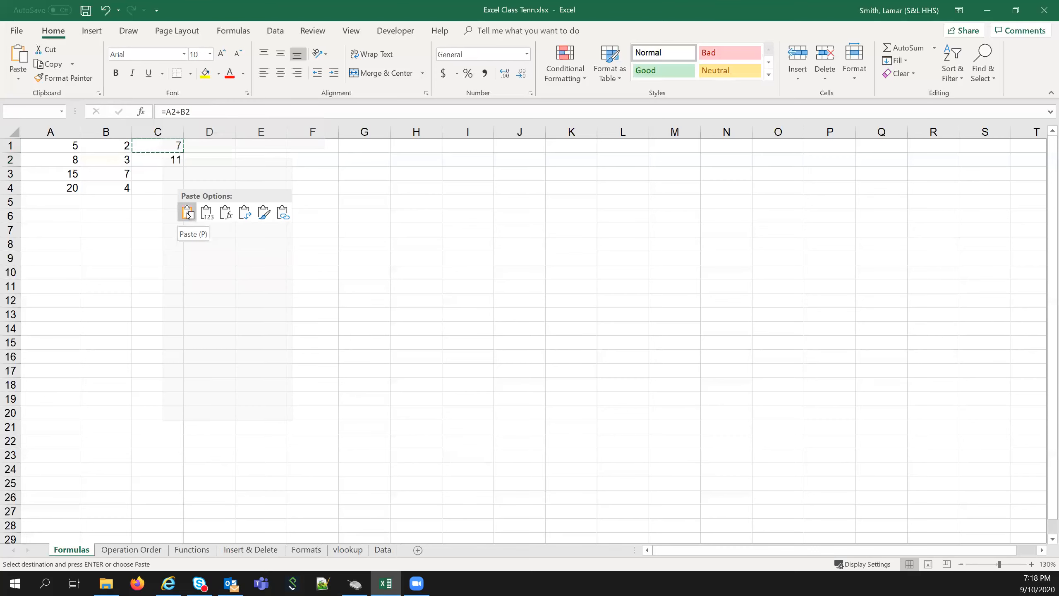
Compare the original formula in C1 with the pasted one in C2, and undo the paste.
{"action": "key", "text": "Down"}
{"action": "key", "text": "Down"}
{"action": "key", "text": "Up"}
{"action": "key", "text": "Up"}
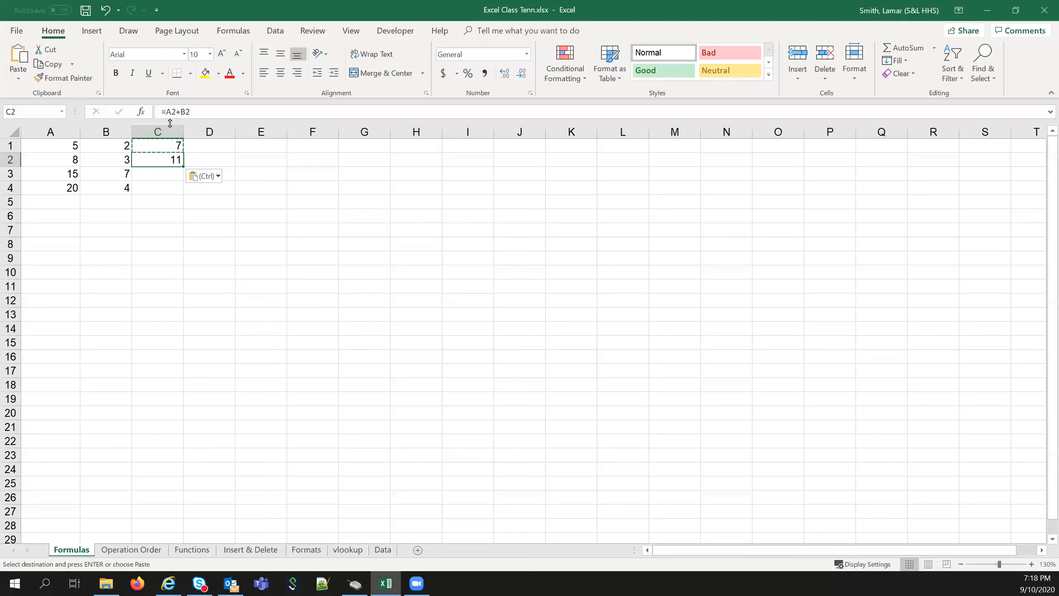
{"action": "key", "text": "Up"}
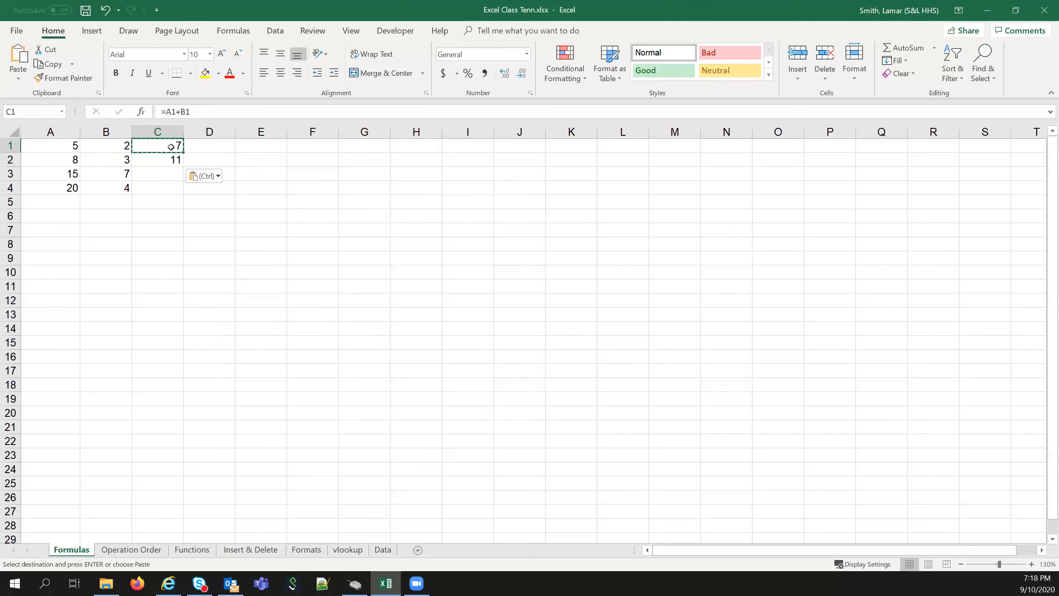
{"action": "left_click", "coordinate": [175, 159]}
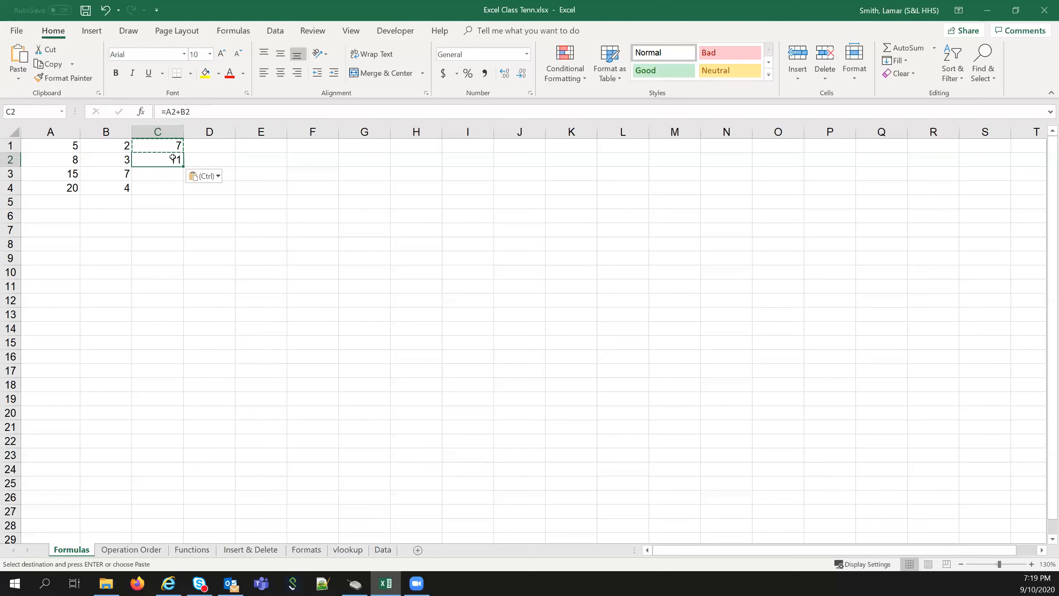
{"action": "key", "text": "ctrl+z"}
{"action": "left_click", "coordinate": [221, 188]}
Copy the formula in cell C1 and paste it into the range C2:C4 in one go.
{"action": "left_click", "coordinate": [171, 148]}
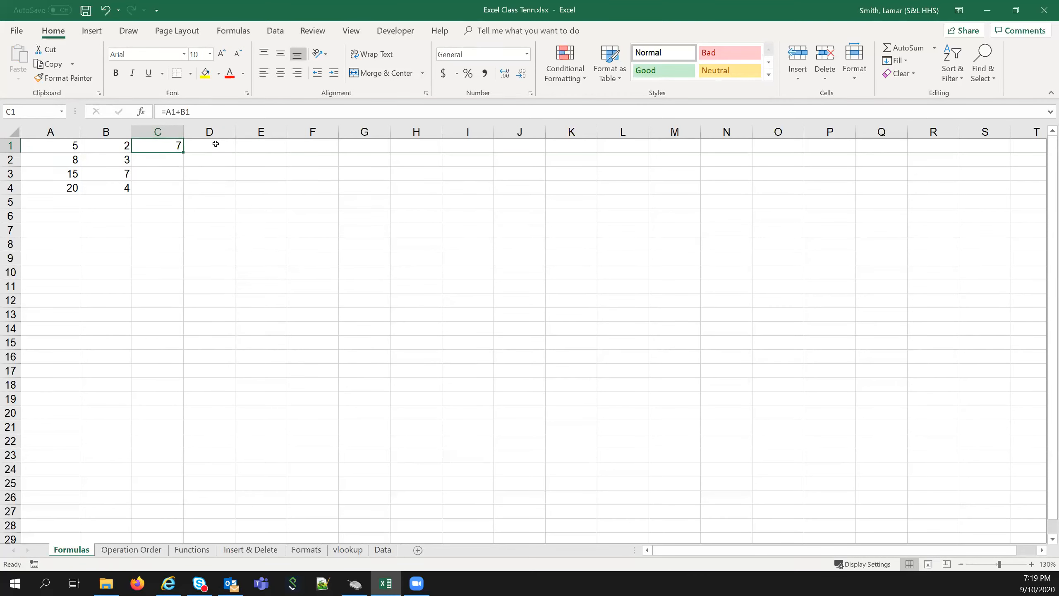
{"action": "key", "text": "ctrl+c"}
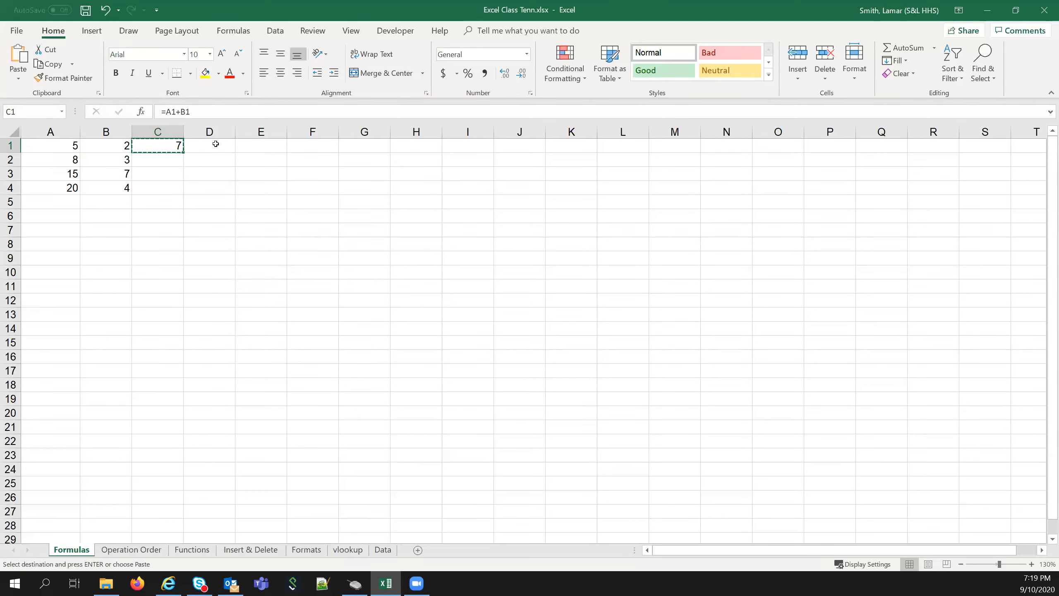
{"action": "left_click_drag", "start_coordinate": [155, 161], "coordinate": [151, 184]}
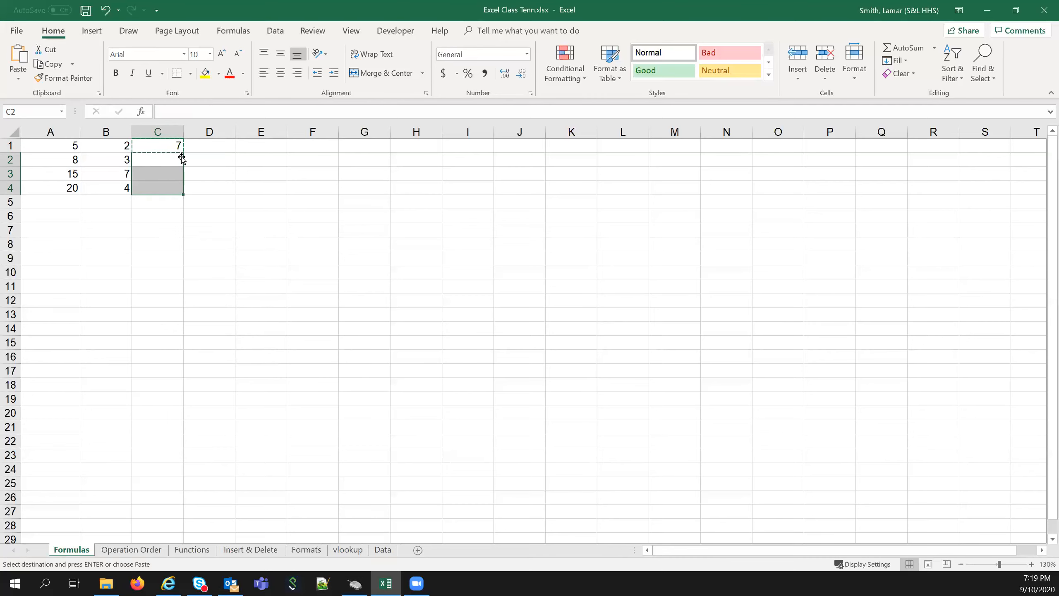
{"action": "key", "text": "ctrl+v"}
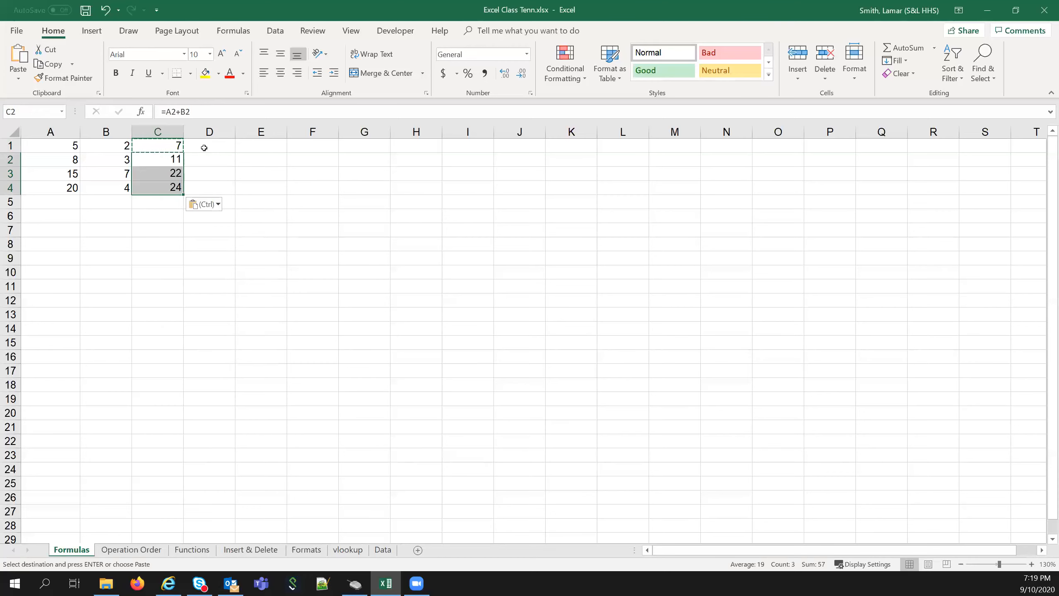
Check the pasted formulas in cells C2, C3 and C4 one by one, and clear the range C2:C4.
{"action": "left_click", "coordinate": [162, 158]}
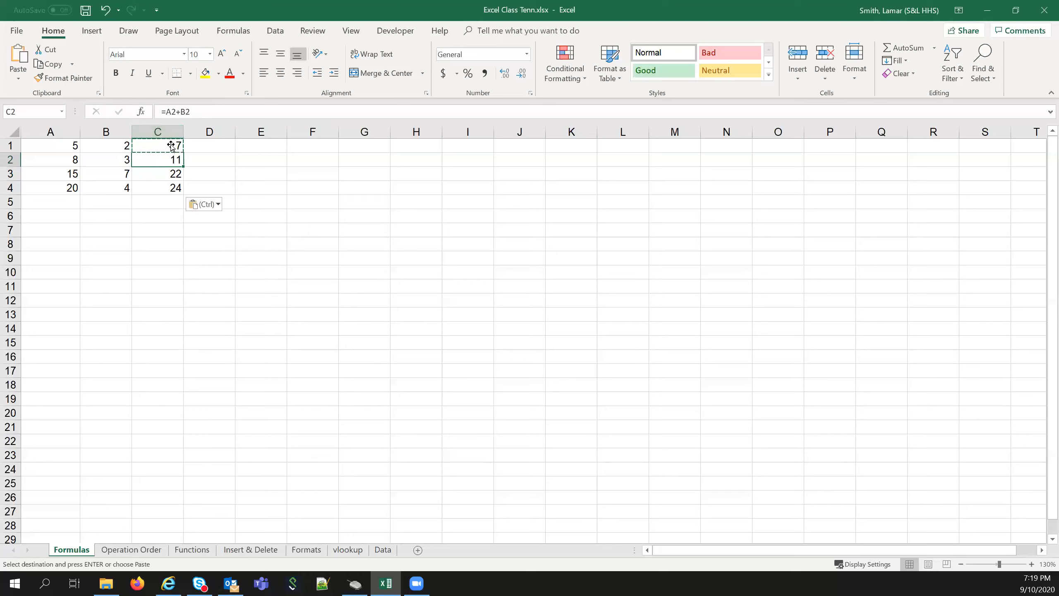
{"action": "left_click", "coordinate": [161, 176]}
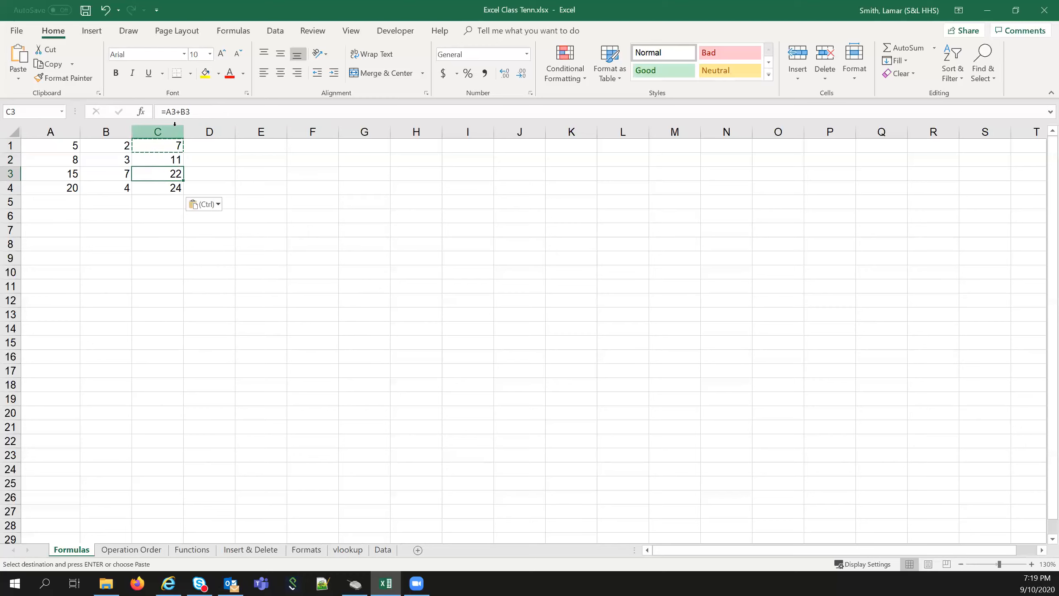
{"action": "left_click", "coordinate": [167, 191]}
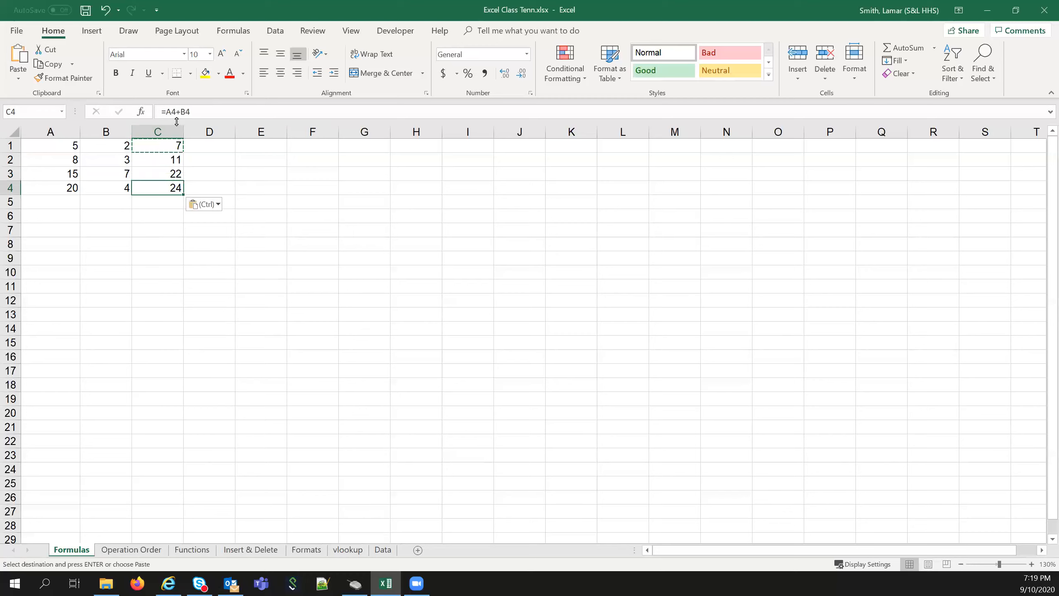
{"action": "left_click", "coordinate": [202, 170]}
{"action": "left_click", "coordinate": [174, 161]}
{"action": "left_click_drag", "start_coordinate": [171, 174], "coordinate": [171, 187]}
{"action": "key", "text": "Delete"}
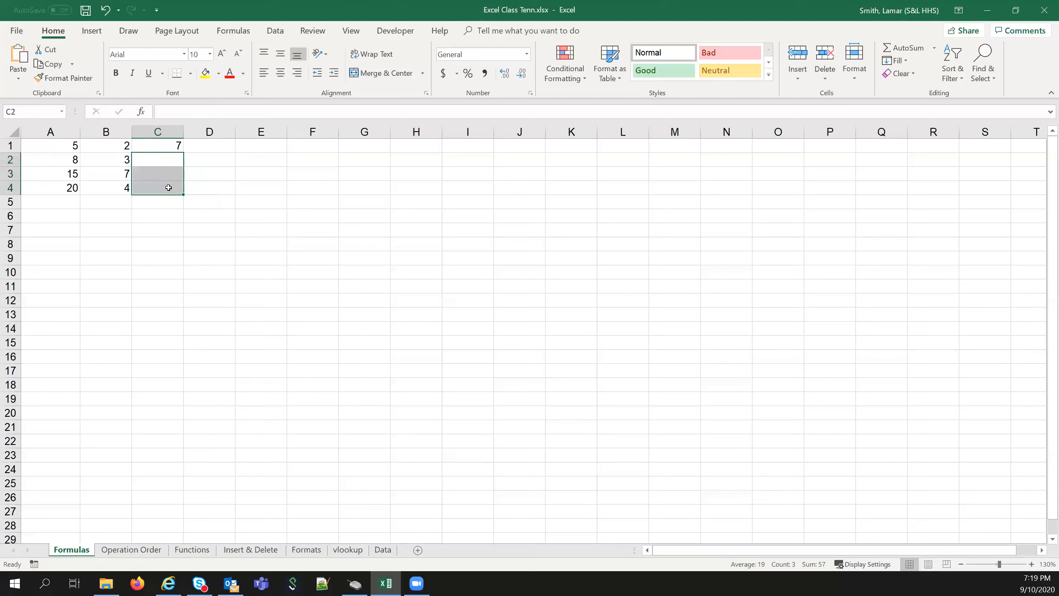
Copy the formula from C1 again and paste it with the regular paste option into C2:C4.
{"action": "left_click", "coordinate": [166, 146]}
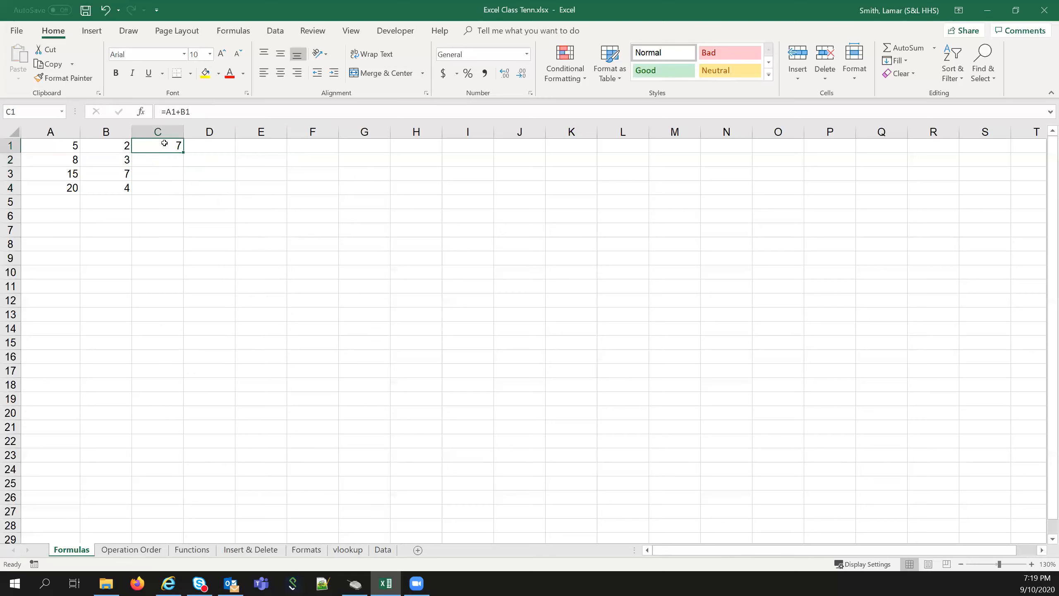
{"action": "right_click", "coordinate": [166, 149]}
{"action": "left_click", "coordinate": [186, 166]}
{"action": "left_click_drag", "start_coordinate": [171, 162], "coordinate": [166, 185]}
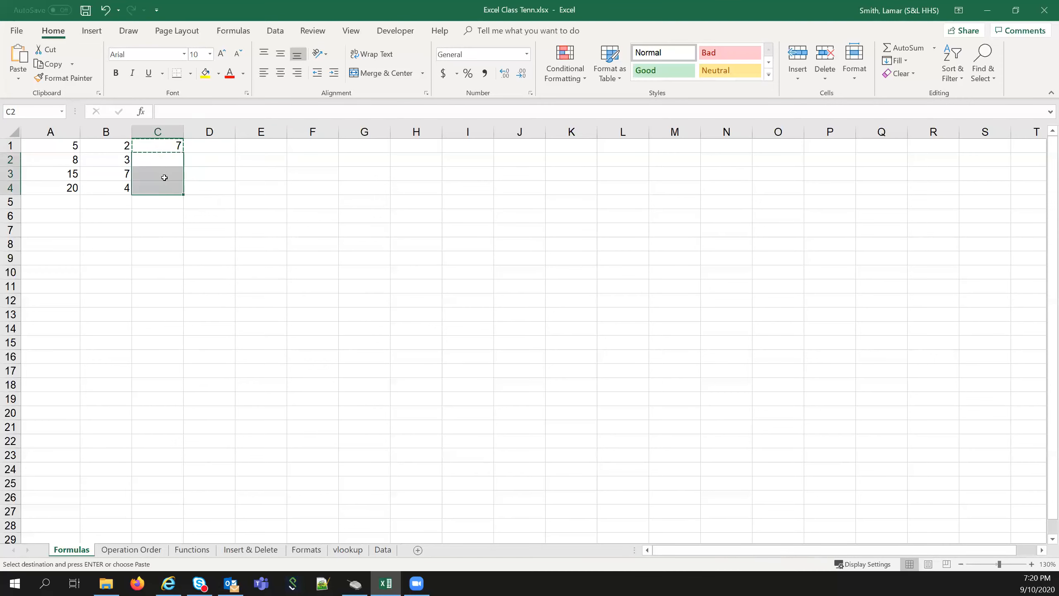
{"action": "right_click", "coordinate": [169, 165]}
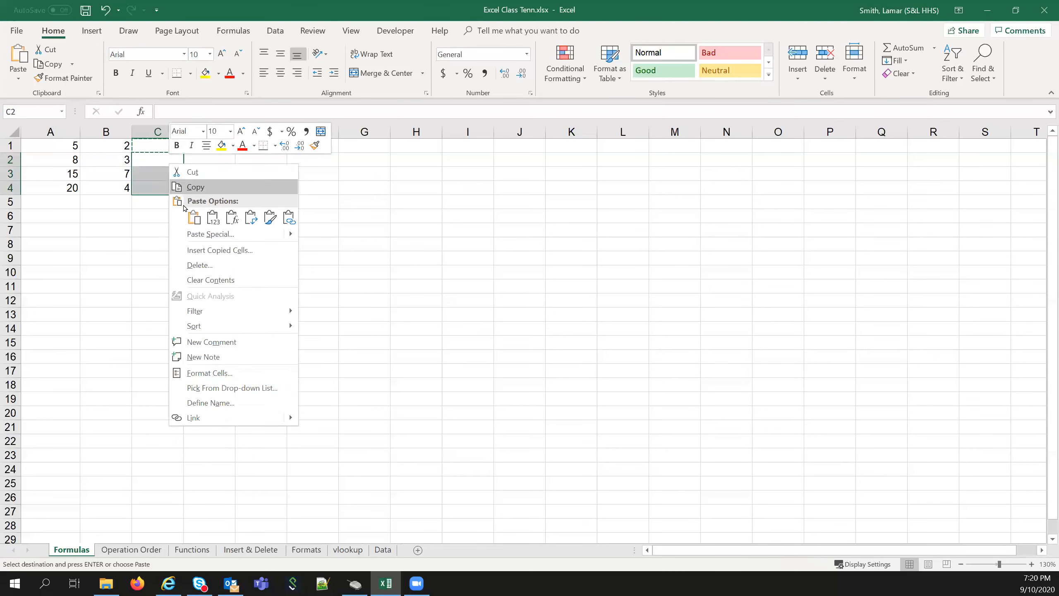
{"action": "left_click", "coordinate": [194, 217]}
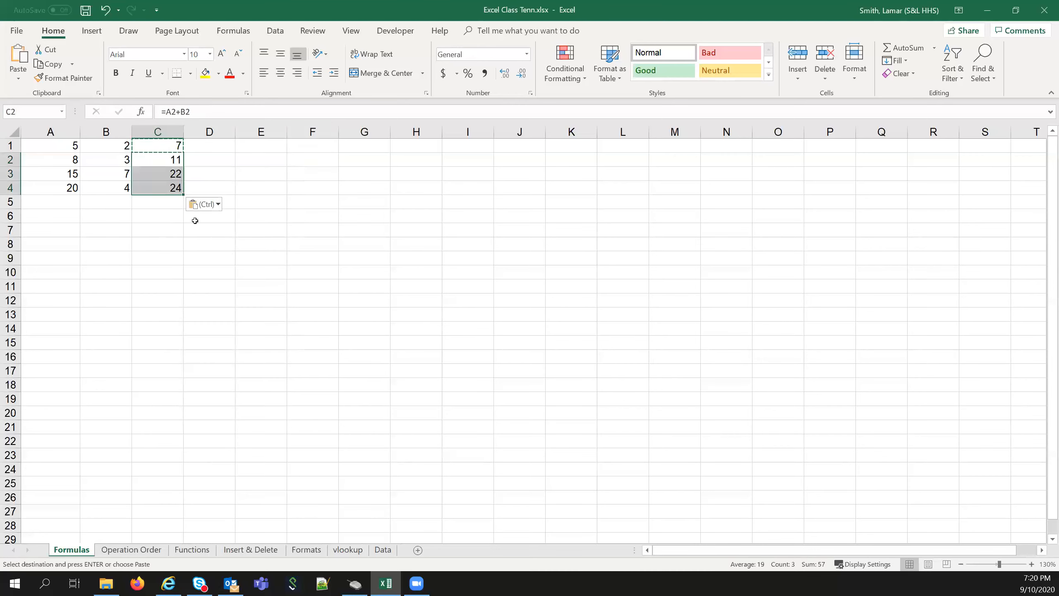
Clear the pasted formulas from the range C2:C4.
{"action": "left_click", "coordinate": [171, 244]}
{"action": "left_click_drag", "start_coordinate": [173, 159], "coordinate": [211, 168]}
{"action": "key", "text": "Delete"}
Fill the addition formula in cell C1 down through cell C4.
{"action": "left_click", "coordinate": [161, 146]}
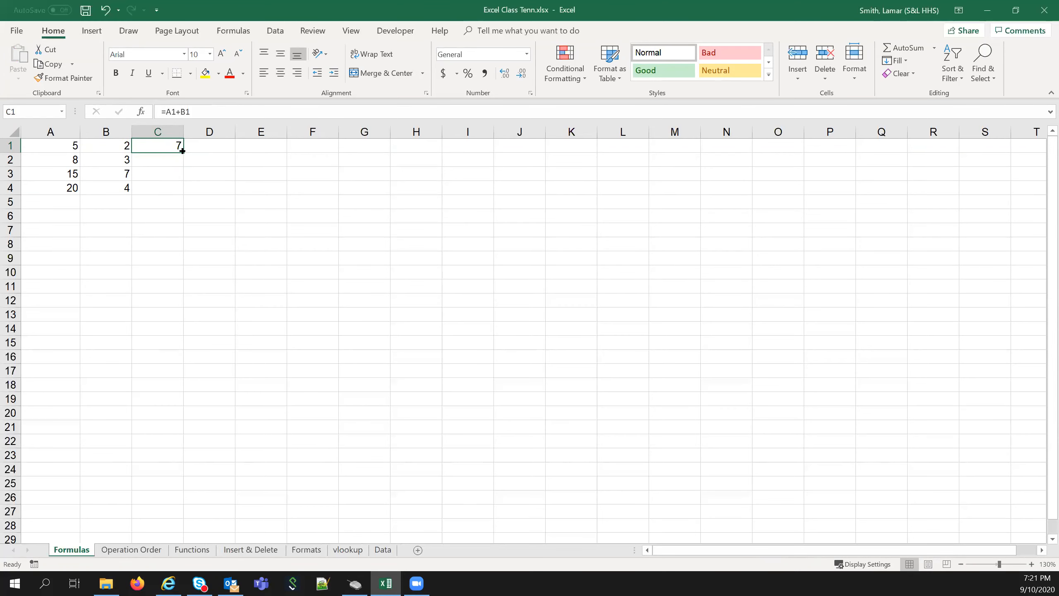
{"action": "left_click_drag", "start_coordinate": [182, 152], "coordinate": [180, 188]}
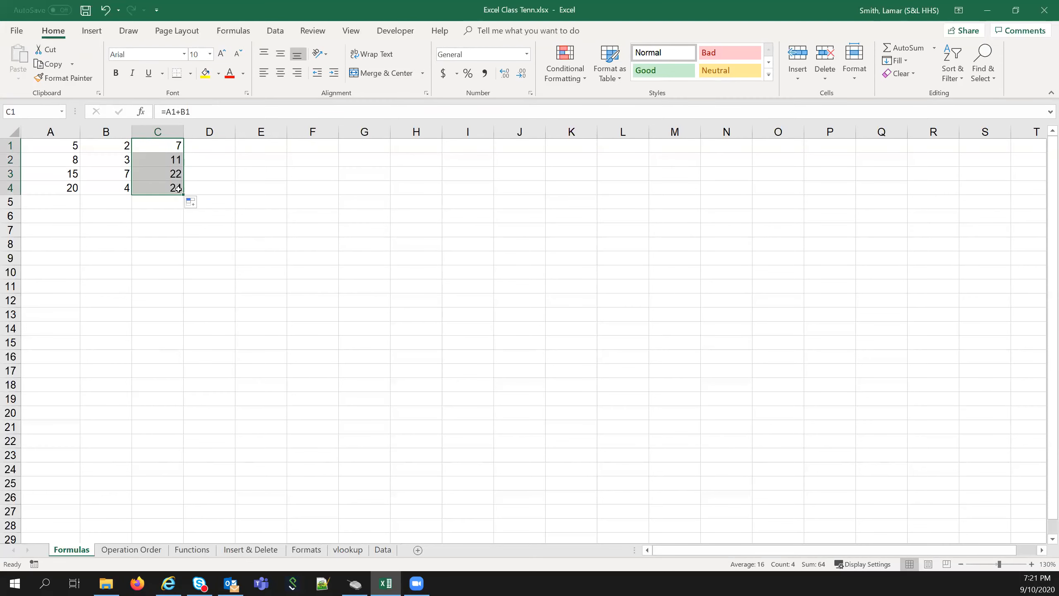
{"action": "left_click", "coordinate": [212, 185]}
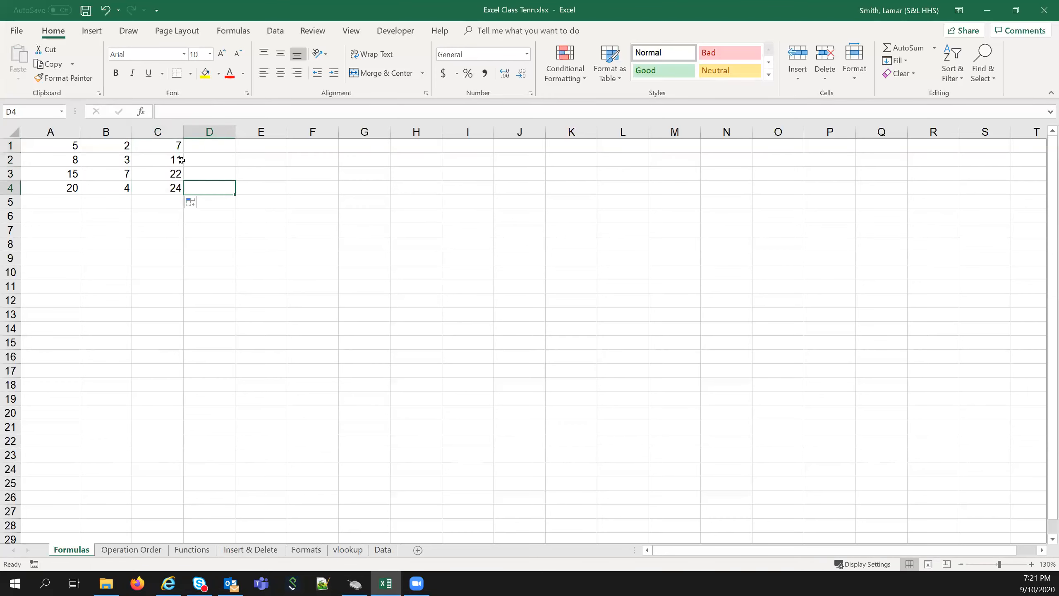
Clear the filled formulas from the range C2:C4.
{"action": "left_click_drag", "start_coordinate": [163, 160], "coordinate": [154, 193]}
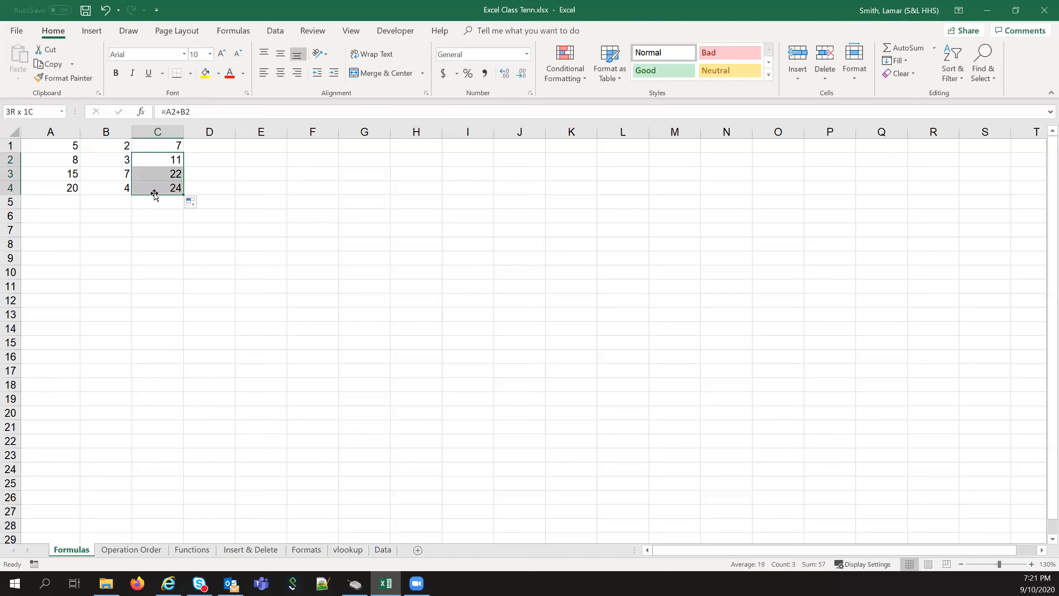
{"action": "key", "text": "Delete"}
{"action": "left_click", "coordinate": [217, 166]}
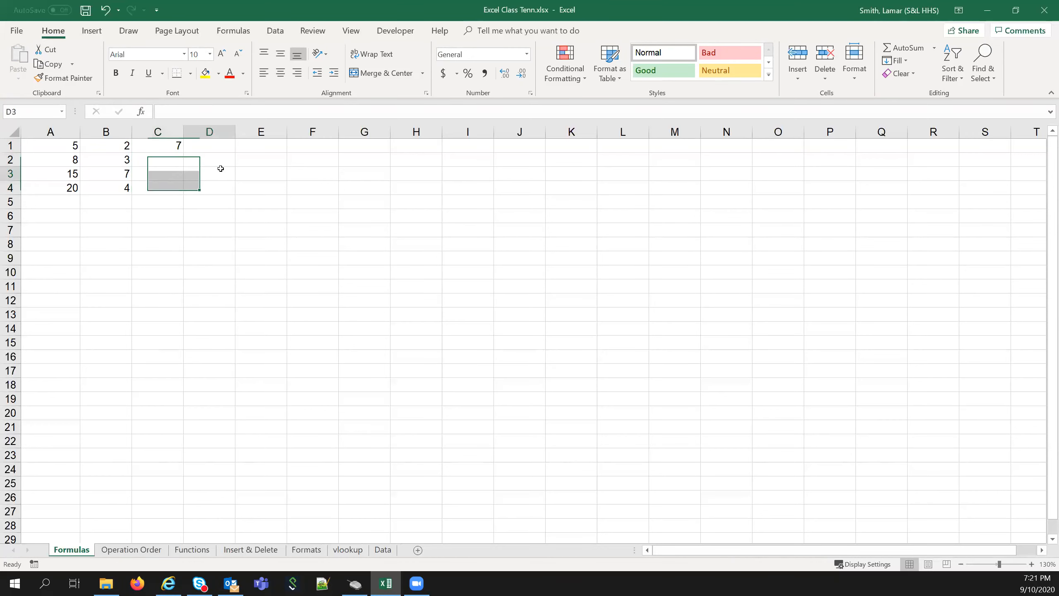
Auto-fill the addition formula in C1 down to the last data row, C4.
{"action": "left_click", "coordinate": [164, 145]}
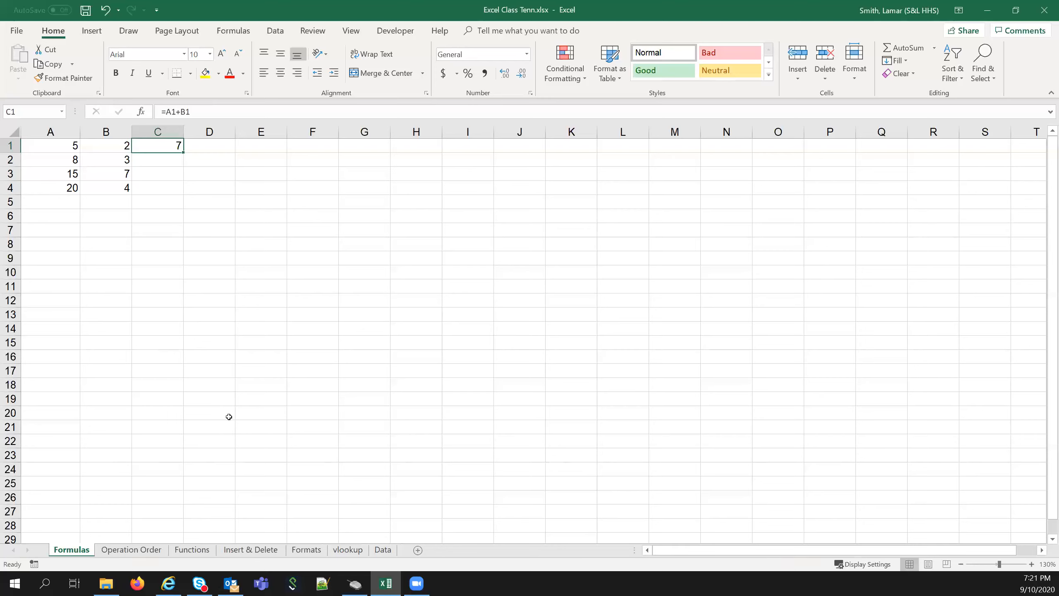
{"action": "double_click", "coordinate": [181, 152]}
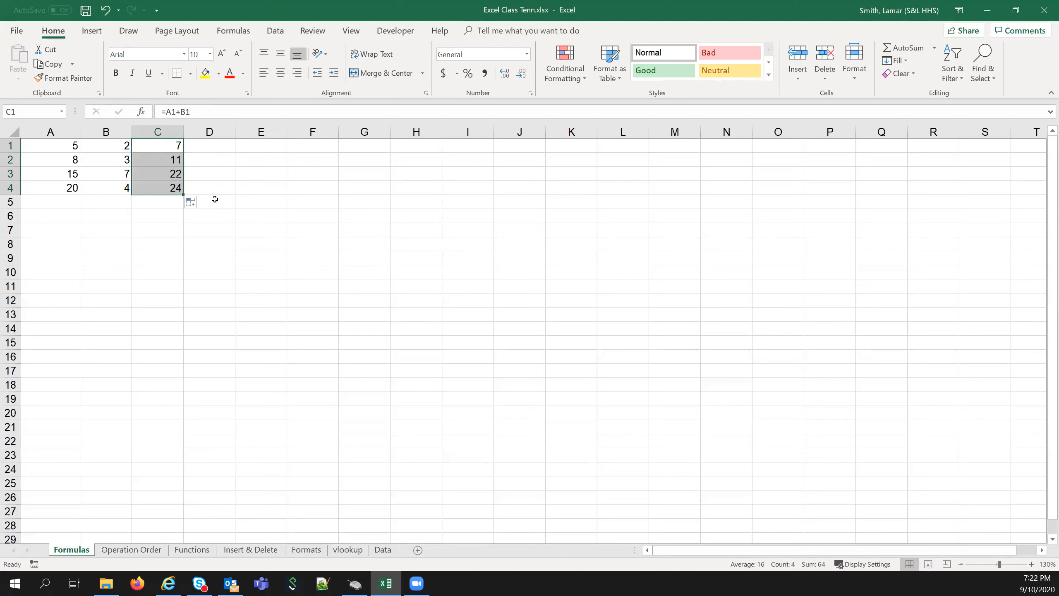
{"action": "left_click", "coordinate": [211, 179]}
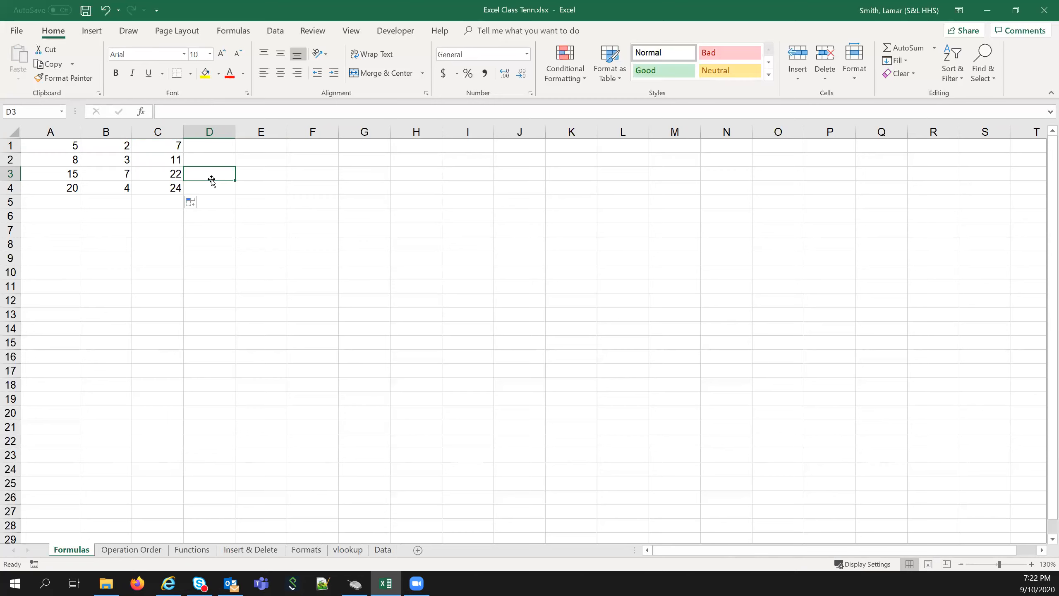
{"action": "left_click", "coordinate": [230, 226]}
Clear all the addition formulas from the range C1:C4.
{"action": "left_click_drag", "start_coordinate": [173, 146], "coordinate": [169, 185]}
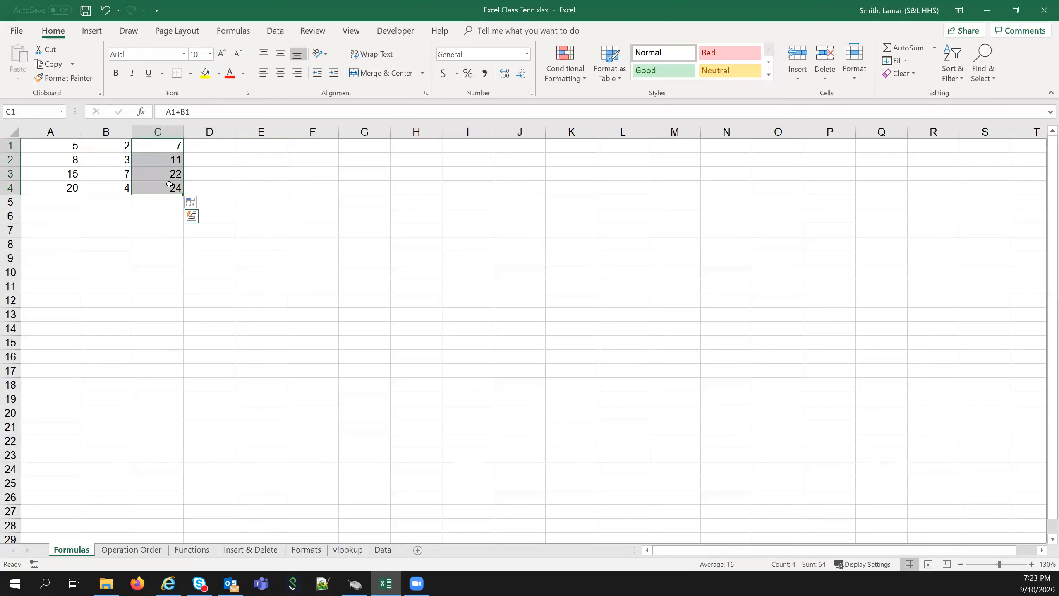
{"action": "key", "text": "Delete"}
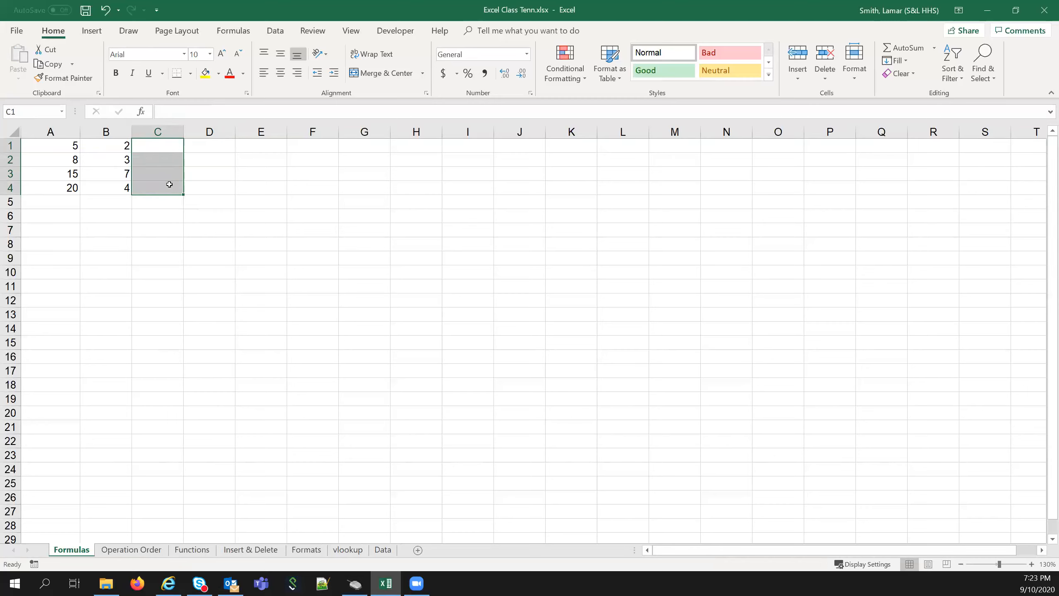
Add up the numbers in A1:A4 in cell A6 with the formula =A1+A2+A3+A4.
{"action": "left_click", "coordinate": [46, 214]}
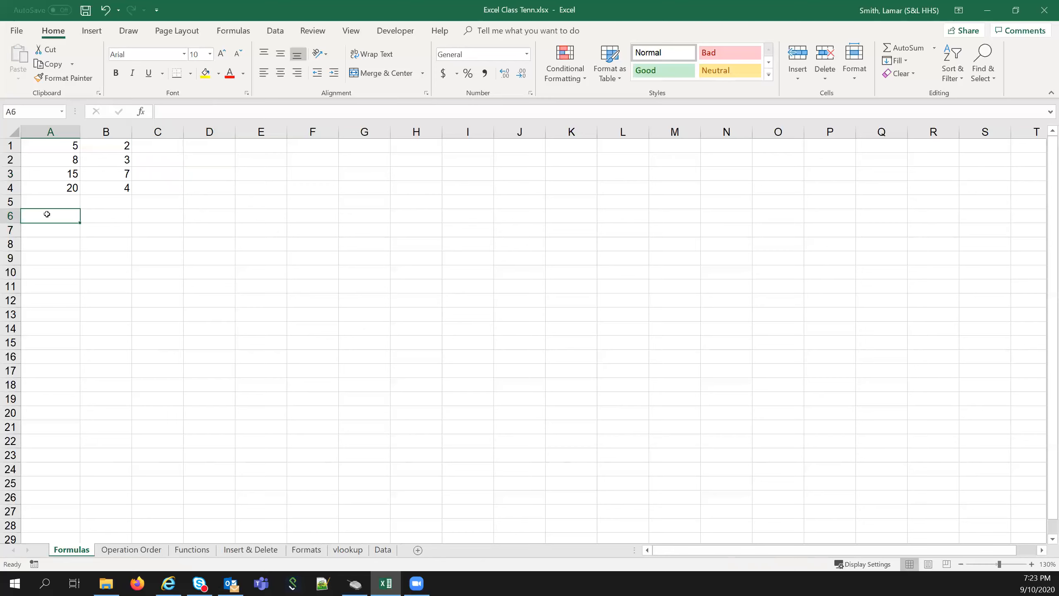
{"action": "left_click_drag", "start_coordinate": [61, 145], "coordinate": [61, 186]}
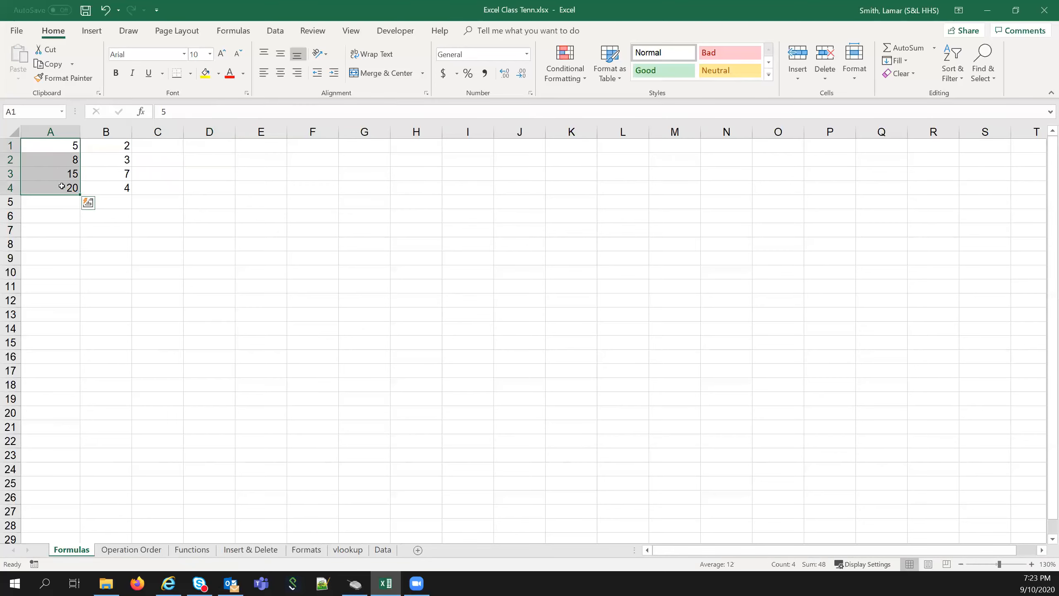
{"action": "left_click", "coordinate": [70, 215]}
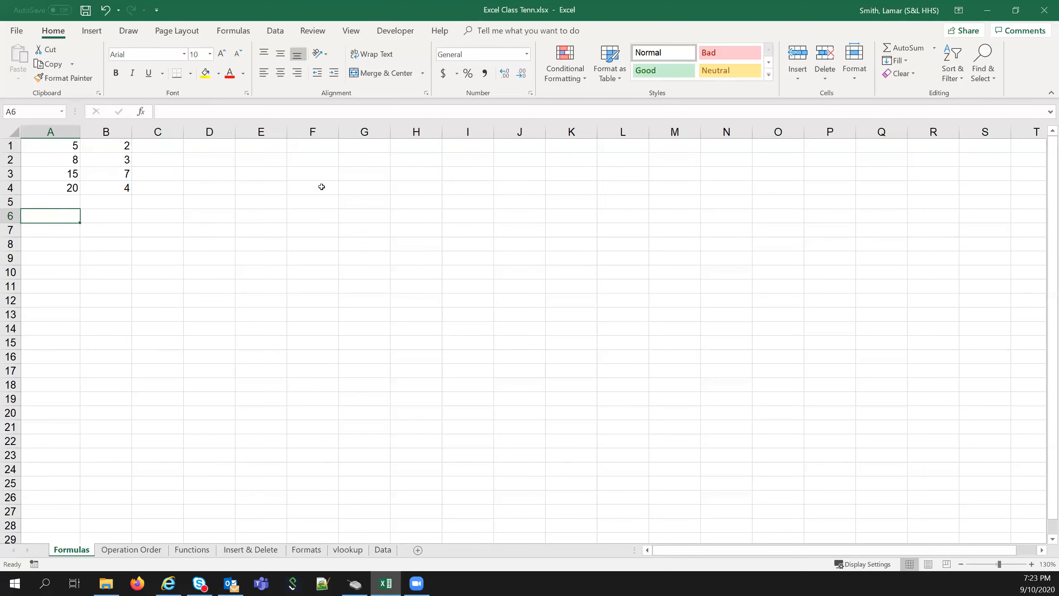
{"action": "type", "text": "=a1="}
{"action": "key", "text": "BackSpace"}
{"action": "type", "text": "+"}
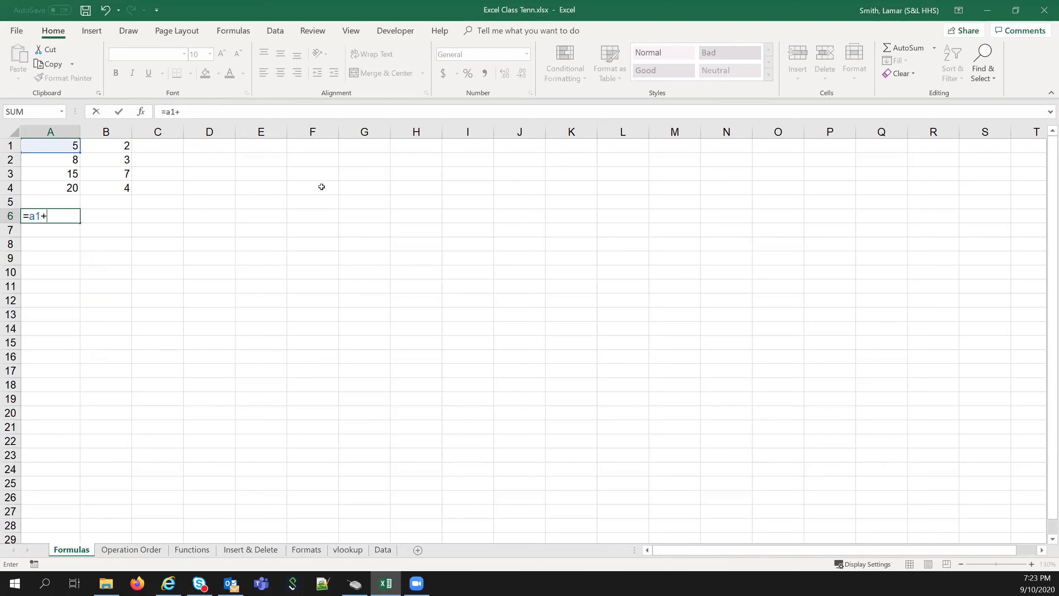
{"action": "type", "text": "a2"}
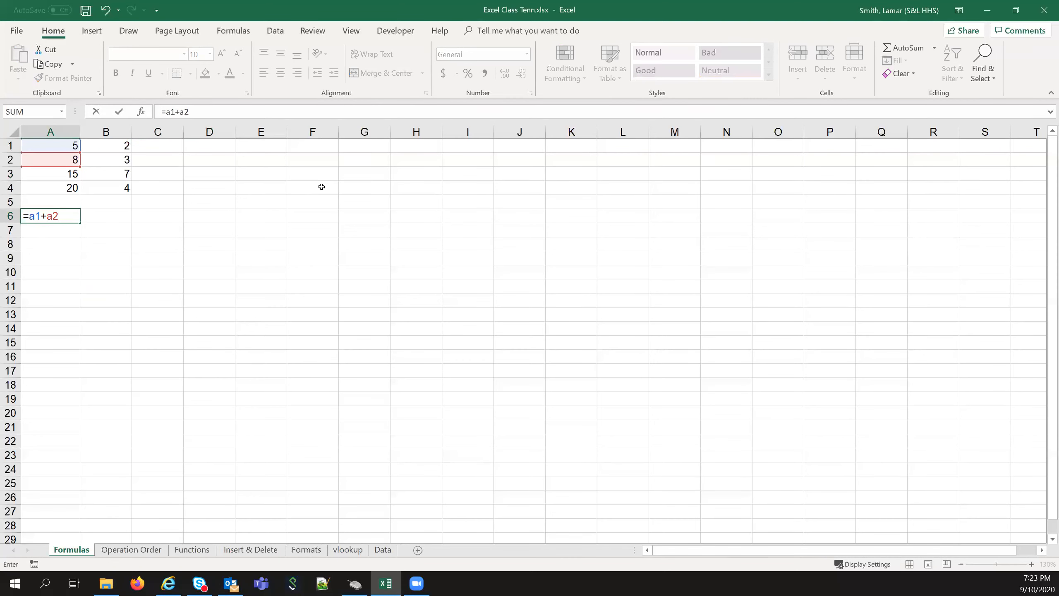
{"action": "type", "text": "+"}
{"action": "type", "text": "a"}
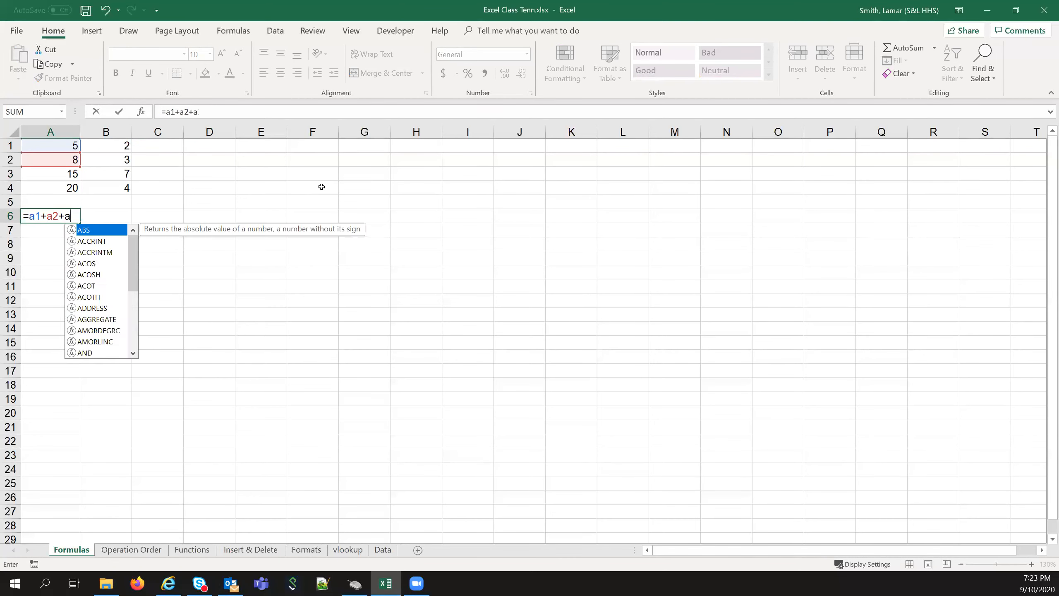
{"action": "type", "text": "3+"}
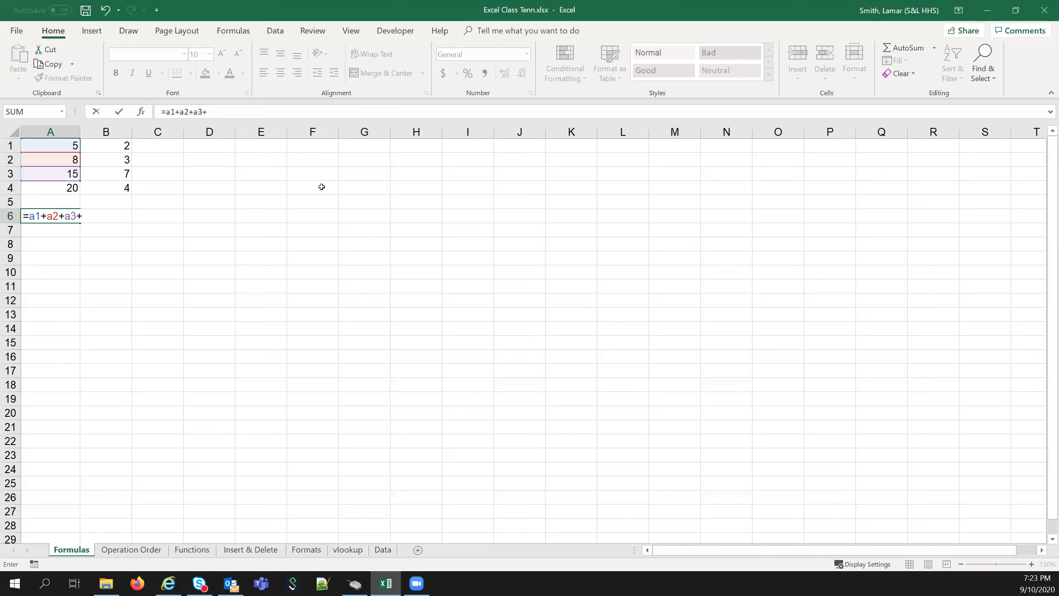
{"action": "type", "text": "a4"}
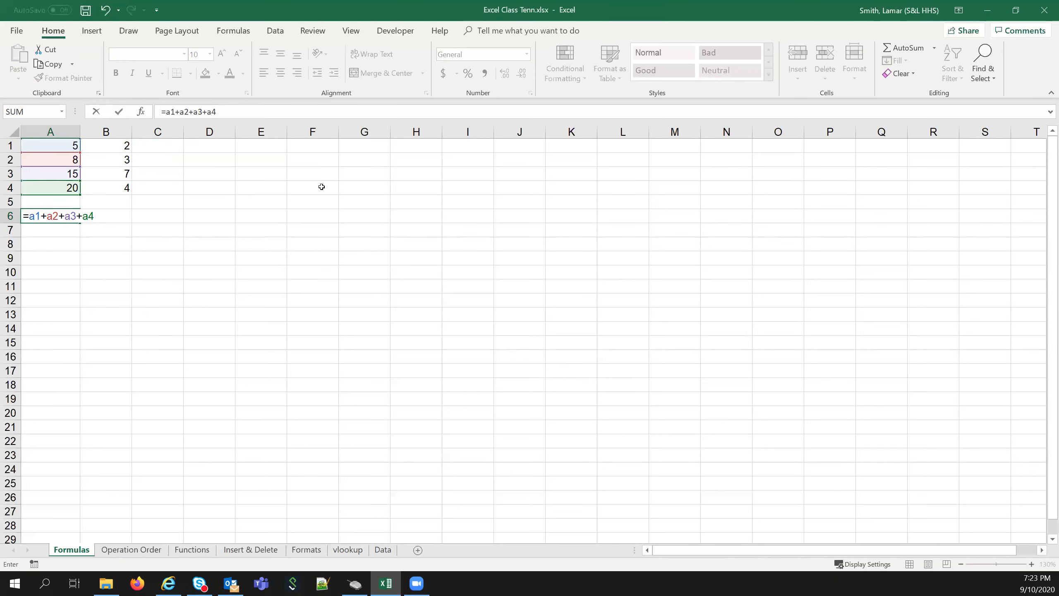
{"action": "key", "text": "Return"}
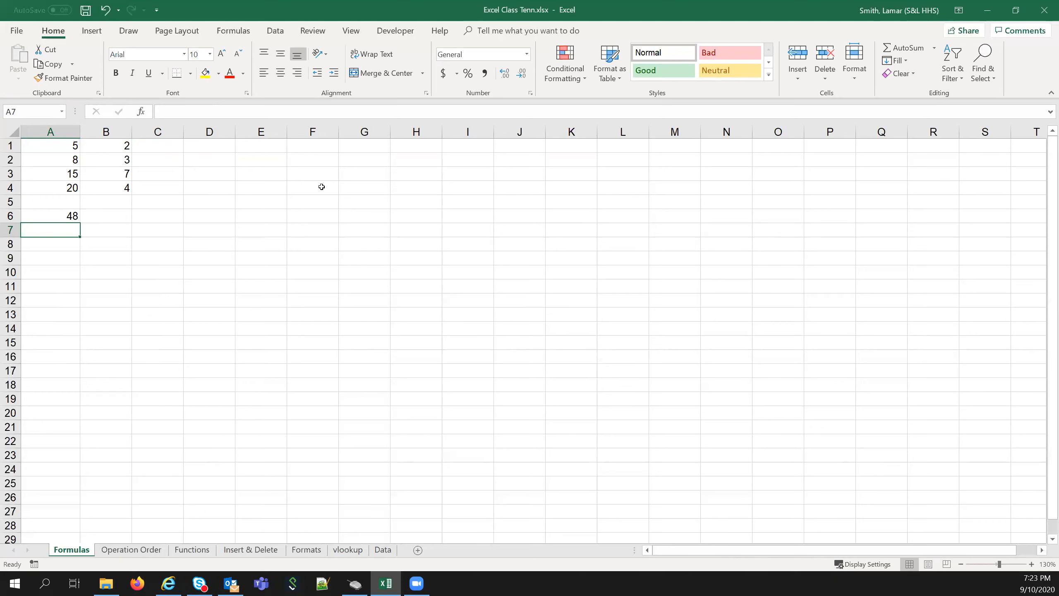
Clear the addition formula from cell A6 and go to cell A5.
{"action": "key", "text": "Up"}
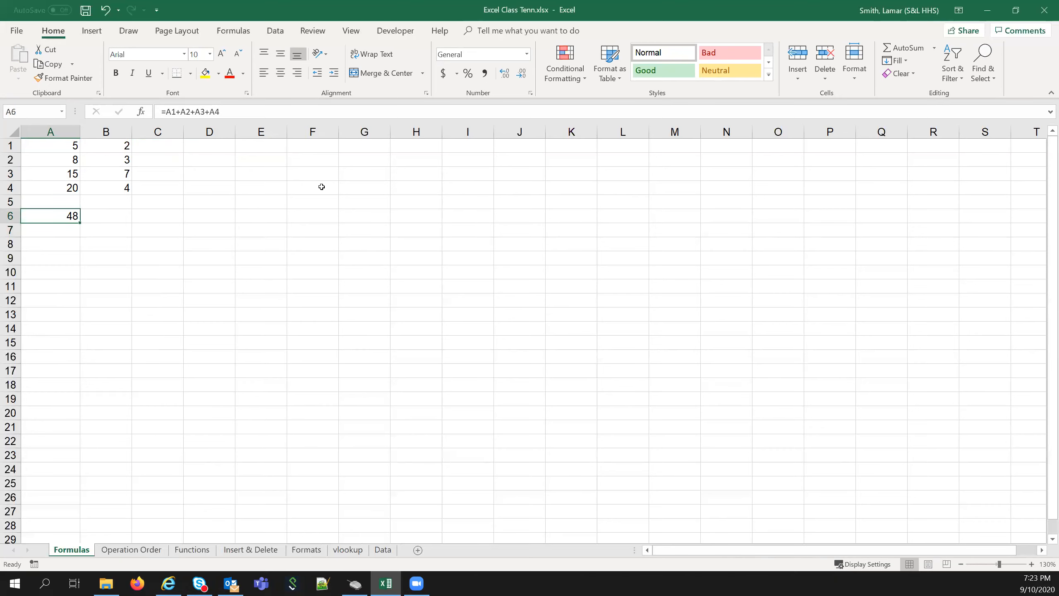
{"action": "key", "text": "Delete"}
{"action": "key", "text": "Up"}
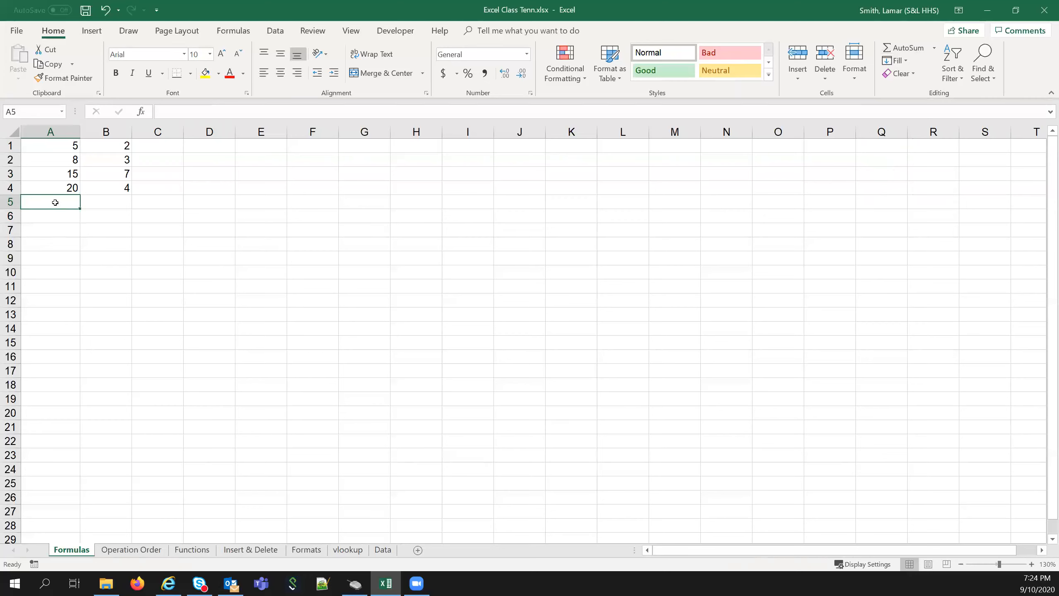
Total the numbers in column A in cell A5 with AutoSum over A1:A4, and check the resulting formula.
{"action": "left_click", "coordinate": [911, 49]}
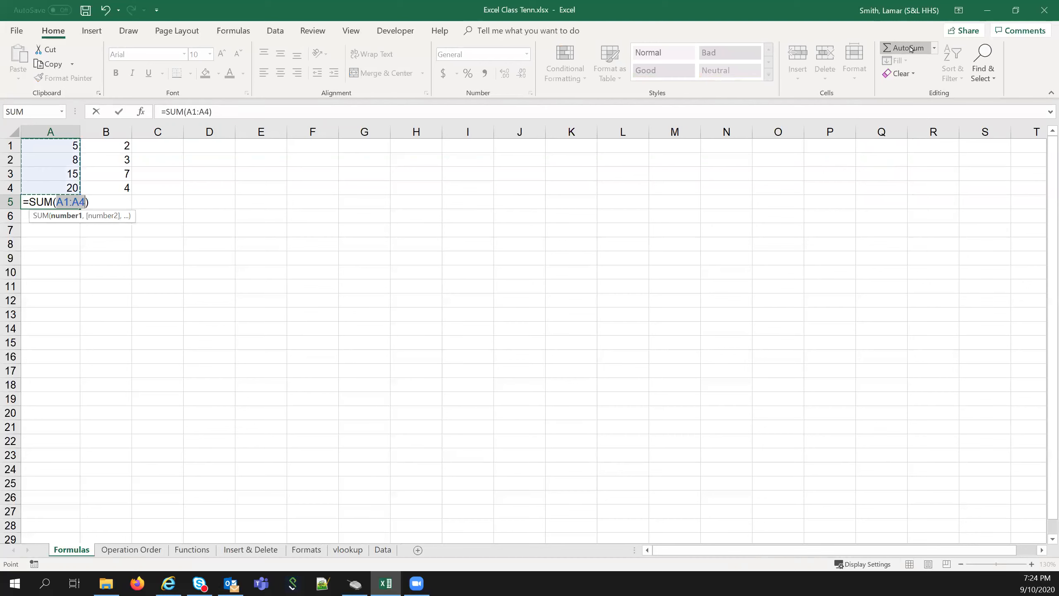
{"action": "key", "text": "Return"}
{"action": "left_click", "coordinate": [49, 193]}
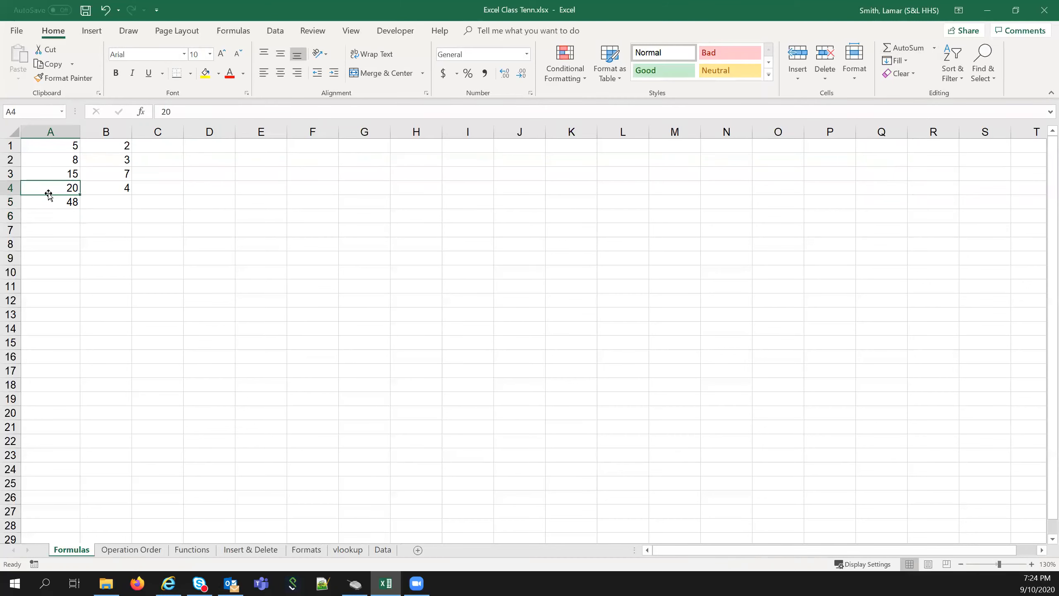
{"action": "left_click", "coordinate": [49, 199]}
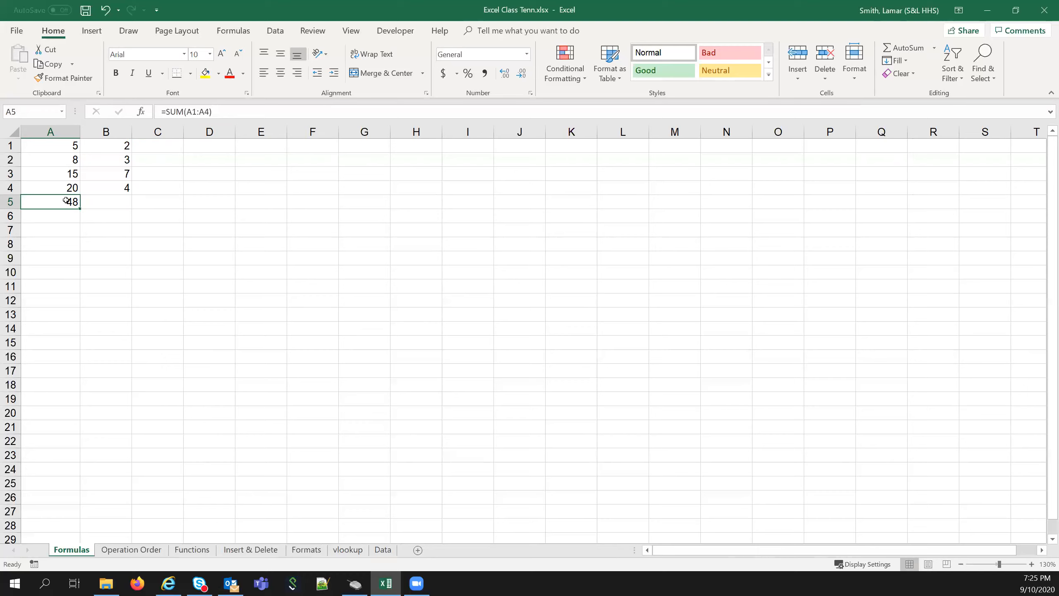
Fill the SUM formula from A5 across into B5 and compare the formulas in the two cells.
{"action": "left_click_drag", "start_coordinate": [79, 208], "coordinate": [127, 213]}
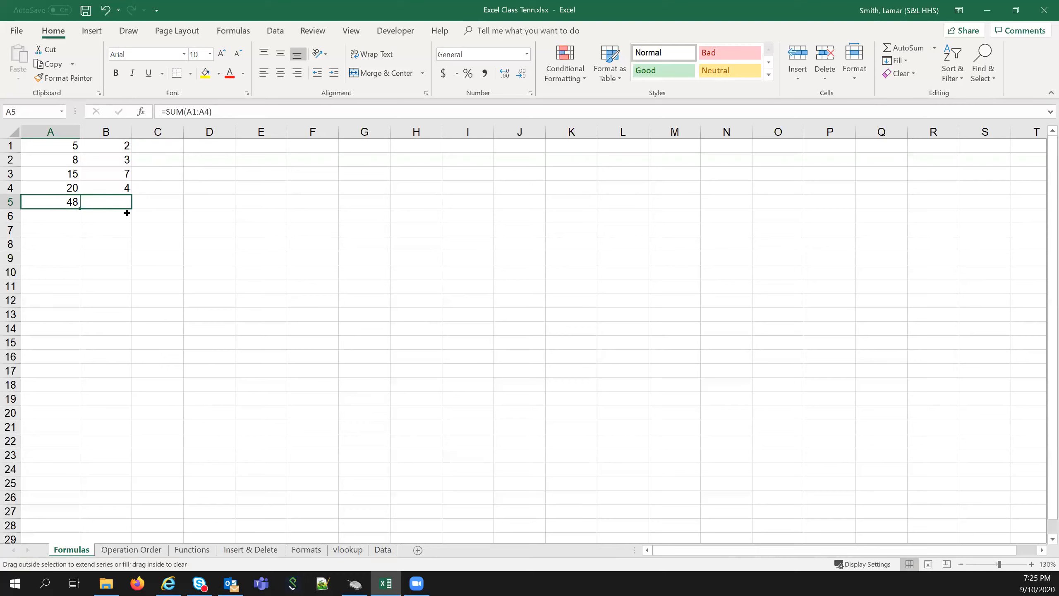
{"action": "left_click_drag", "start_coordinate": [127, 214], "coordinate": [127, 213]}
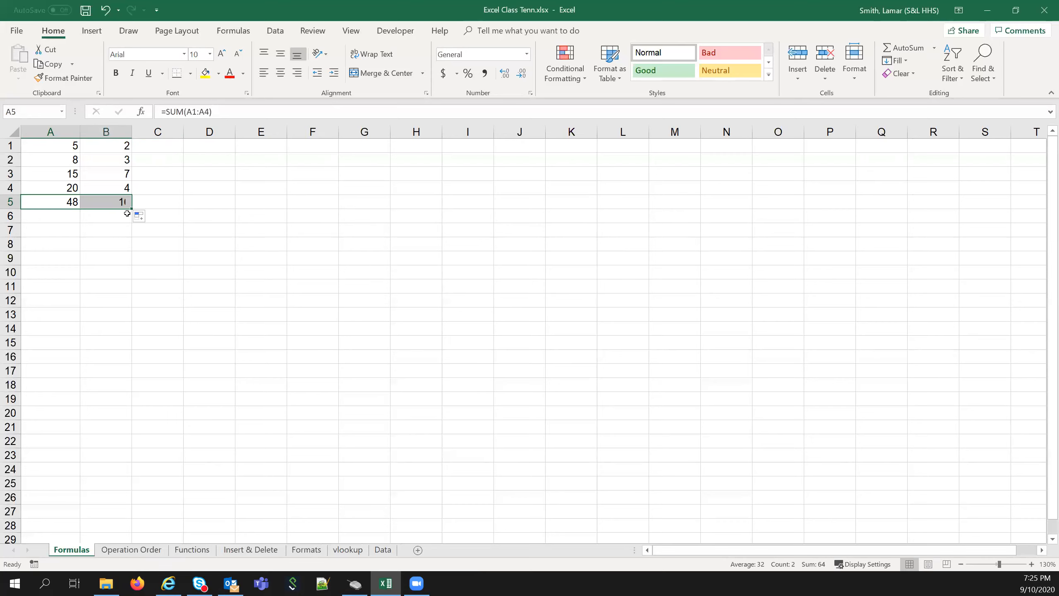
{"action": "left_click", "coordinate": [123, 204]}
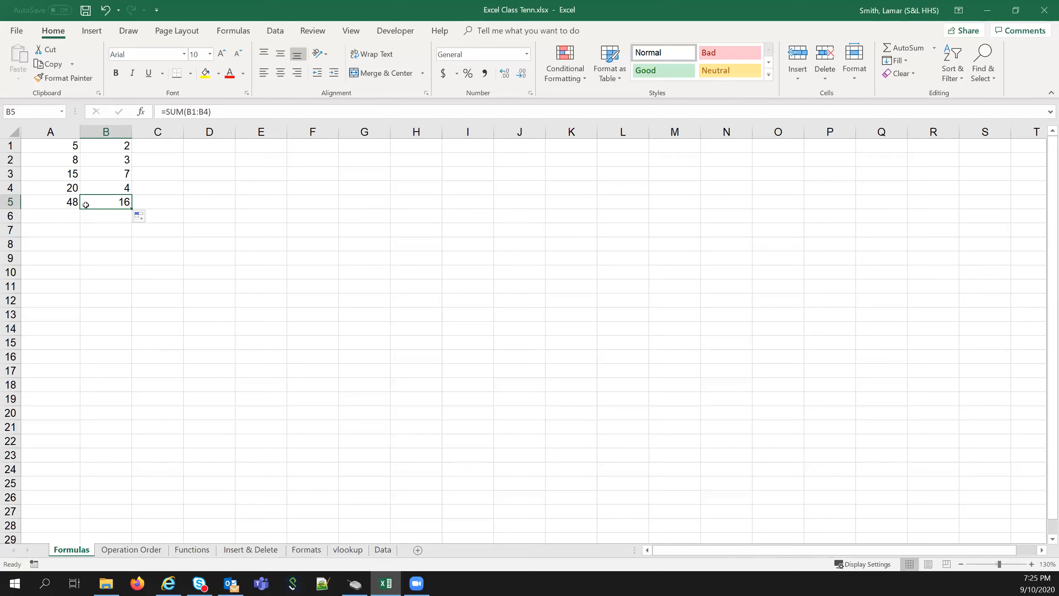
{"action": "left_click", "coordinate": [62, 206]}
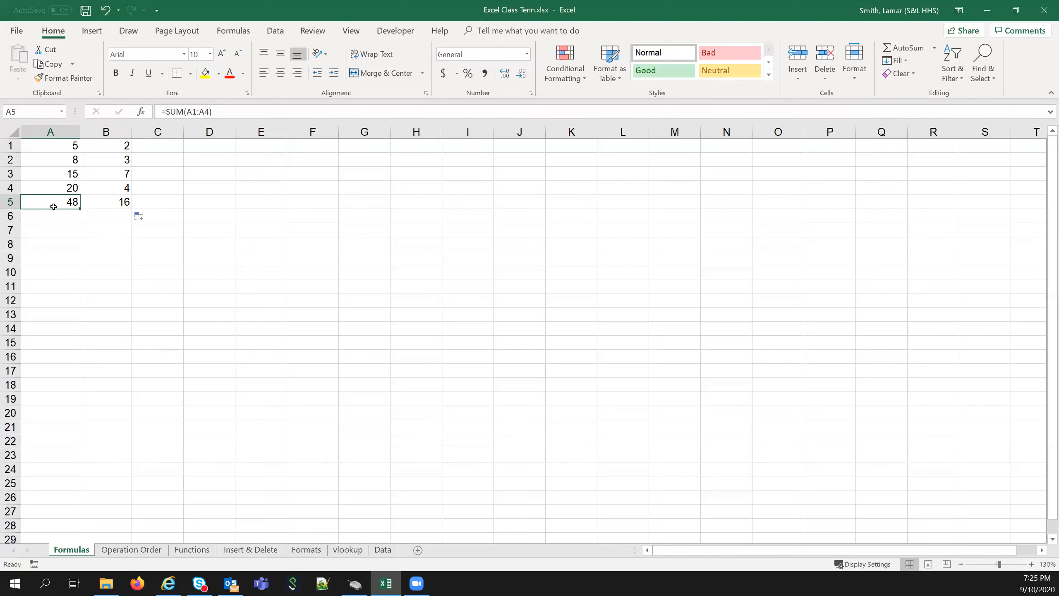
Clear the copied SUM formula from cell B5.
{"action": "left_click", "coordinate": [109, 199]}
{"action": "key", "text": "Delete"}
{"action": "left_click", "coordinate": [103, 287]}
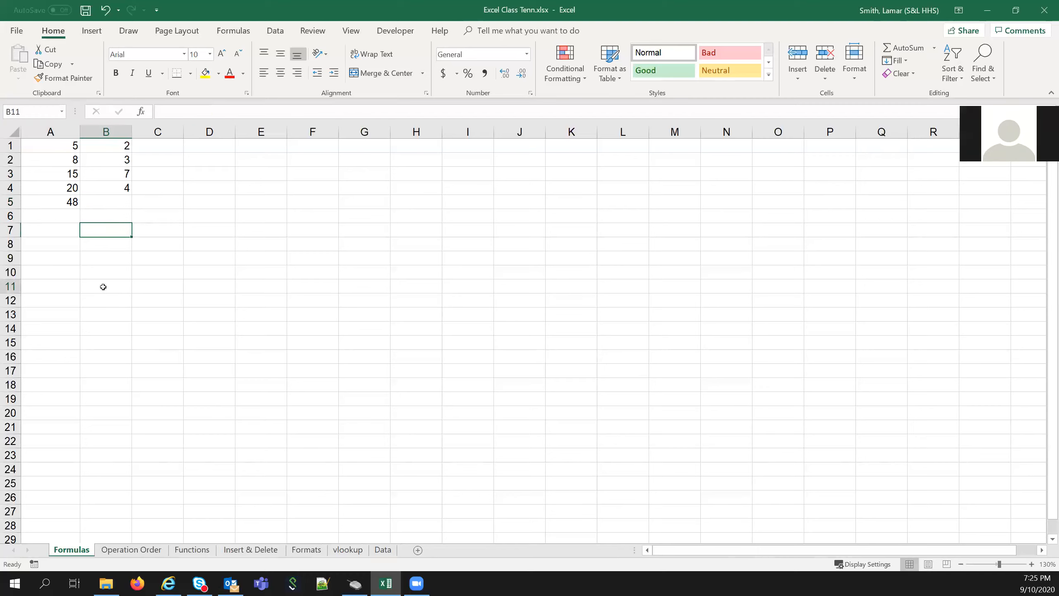
Fill the SUM formula from A5 across into B5 again and review how the cell references differ between the two formulas.
{"action": "left_click", "coordinate": [73, 201]}
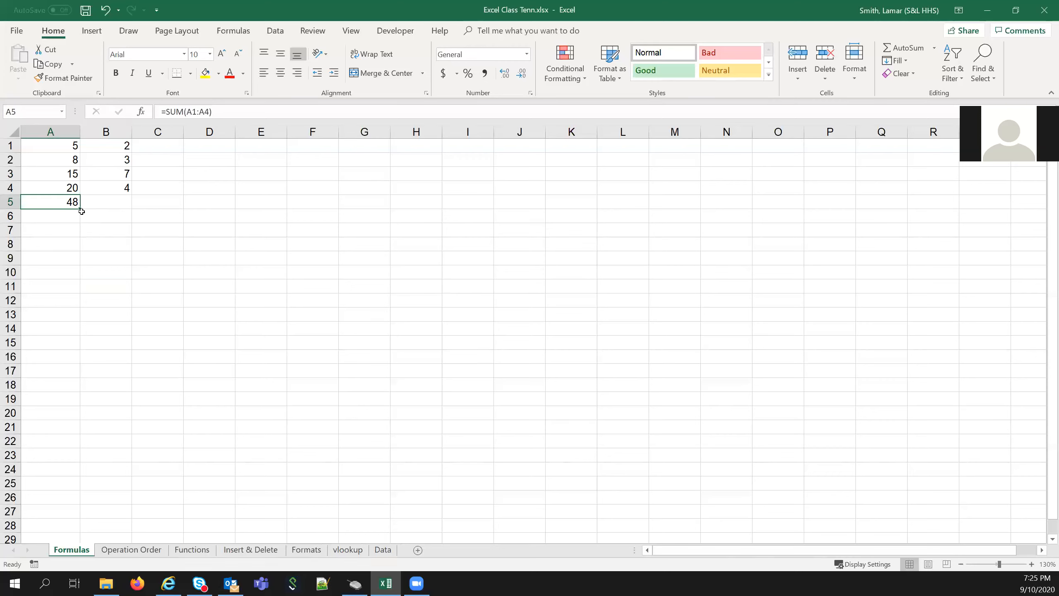
{"action": "left_click_drag", "start_coordinate": [80, 209], "coordinate": [119, 207]}
{"action": "left_click", "coordinate": [113, 220]}
{"action": "left_click", "coordinate": [111, 204]}
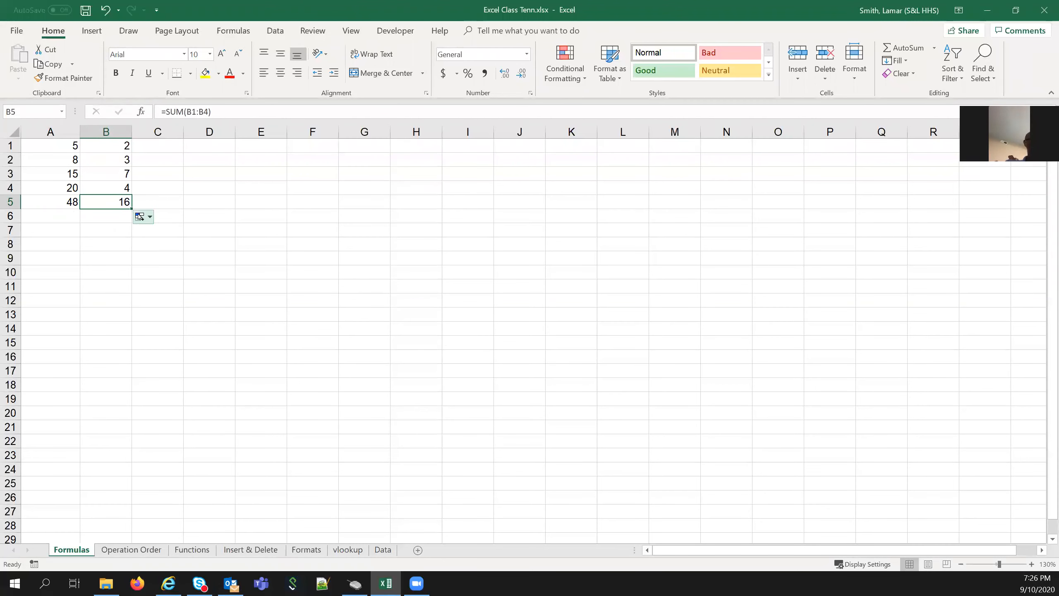
{"action": "left_click", "coordinate": [66, 205]}
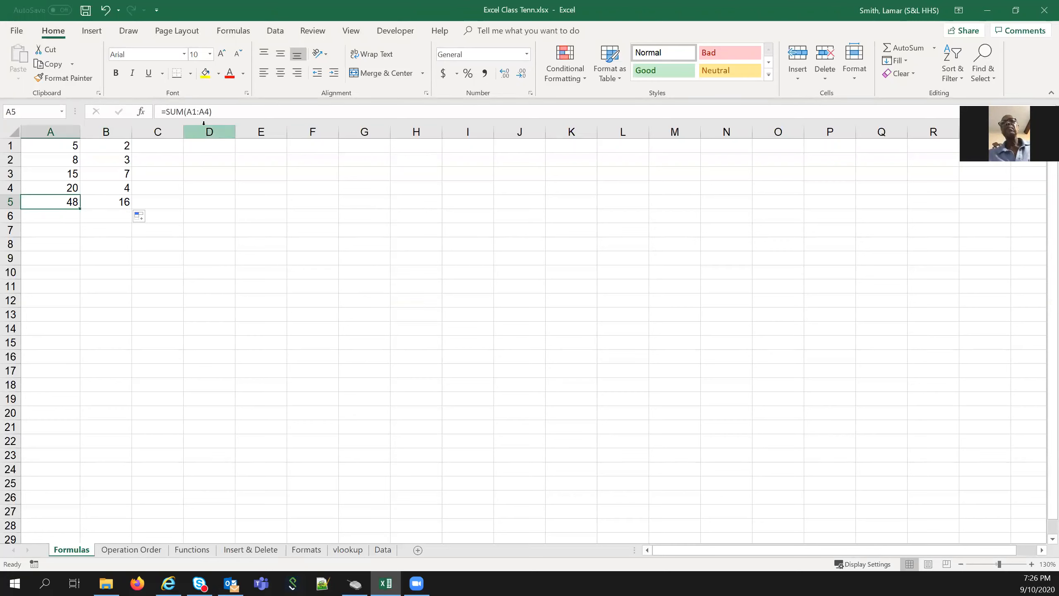
{"action": "left_click", "coordinate": [107, 202]}
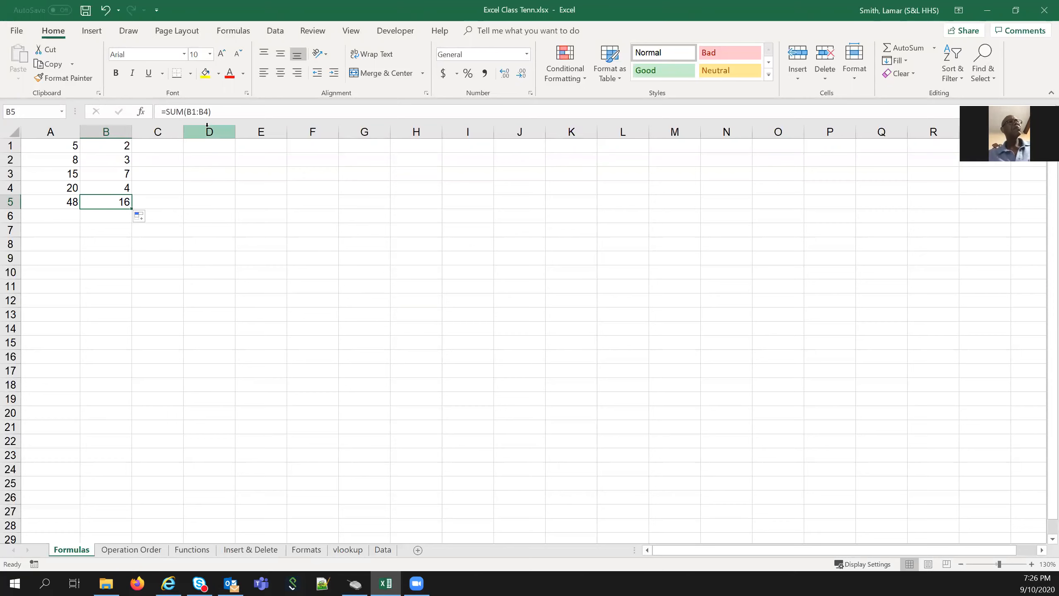
{"action": "left_click", "coordinate": [55, 203]}
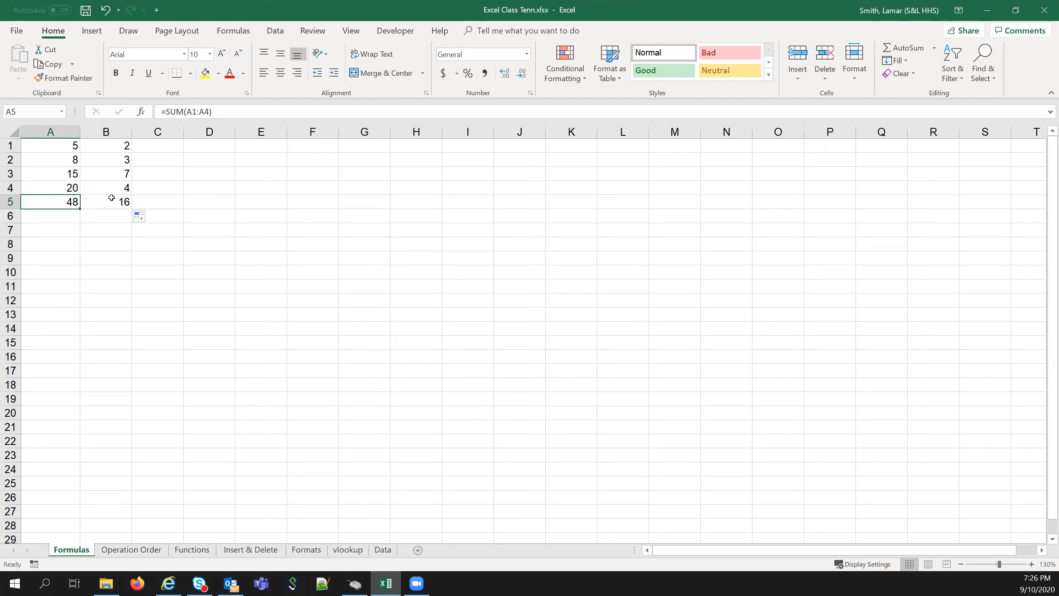
{"action": "left_click", "coordinate": [168, 146]}
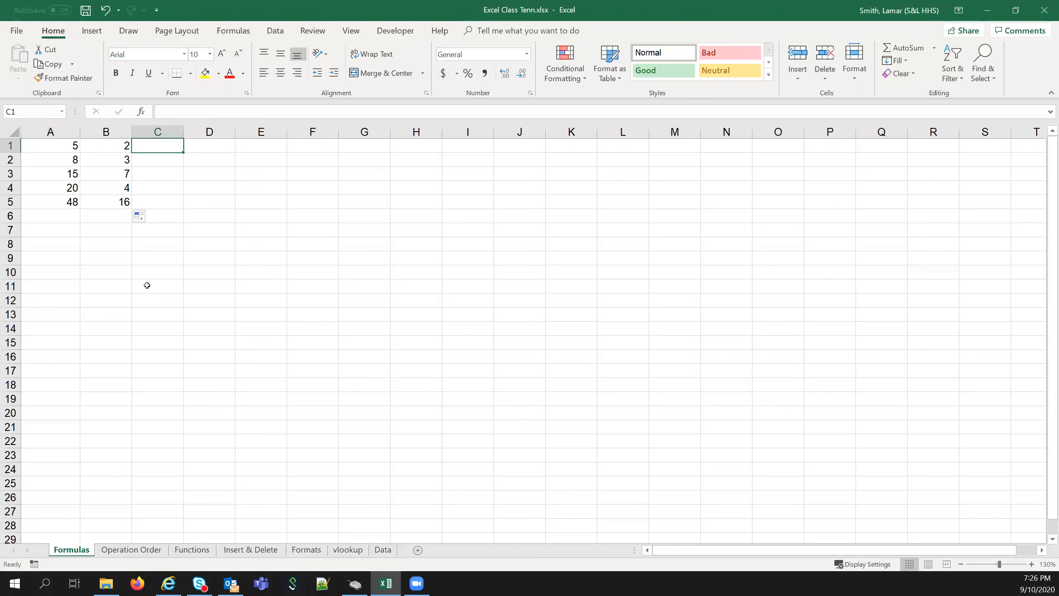
{"action": "left_click", "coordinate": [108, 203]}
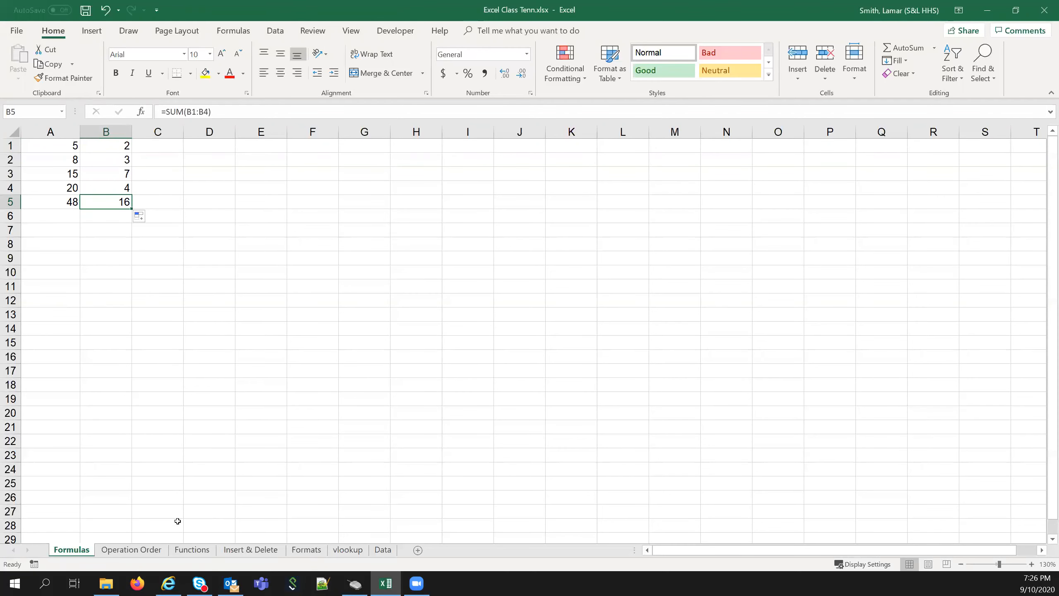
Switch to the Functions sheet and select the 2017 acreage figures in B3:B13.
{"action": "left_click", "coordinate": [193, 550]}
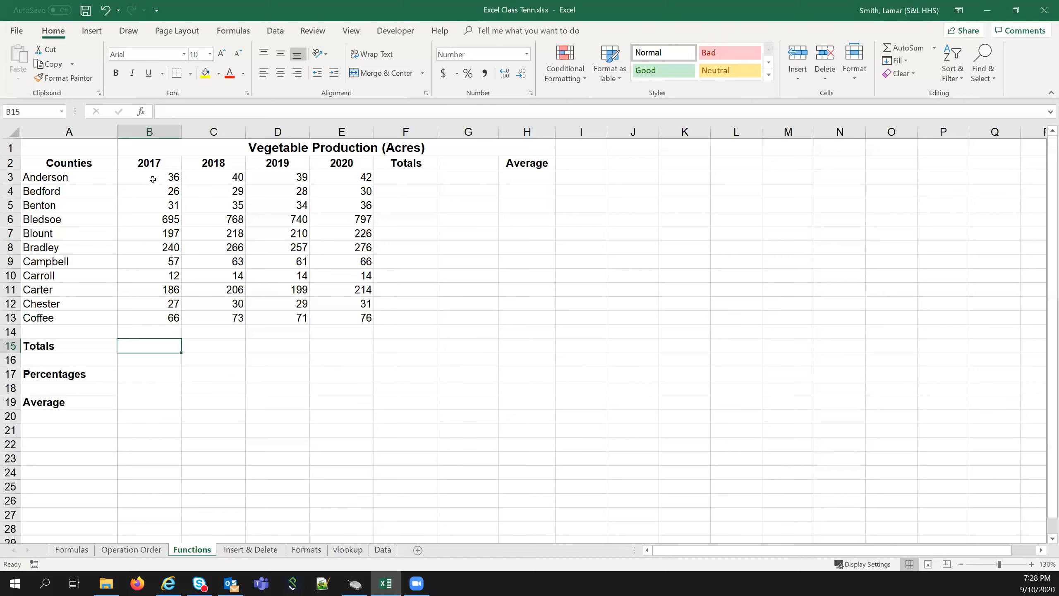
{"action": "left_click_drag", "start_coordinate": [153, 179], "coordinate": [156, 321]}
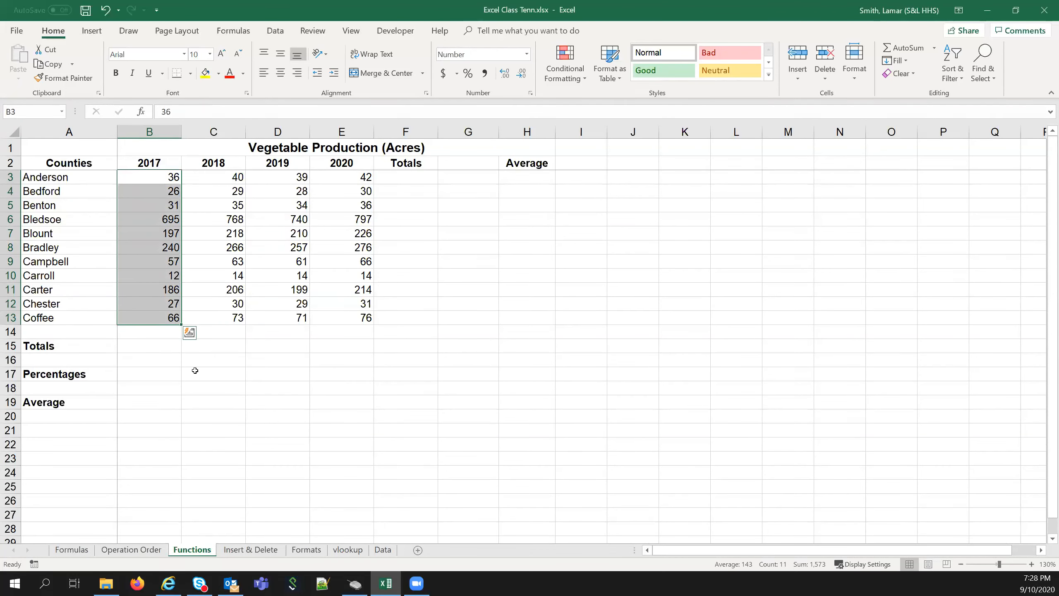
Insert an AutoSum formula in the 2017 Totals cell B15 and change the start of its range to B3.
{"action": "left_click", "coordinate": [156, 348]}
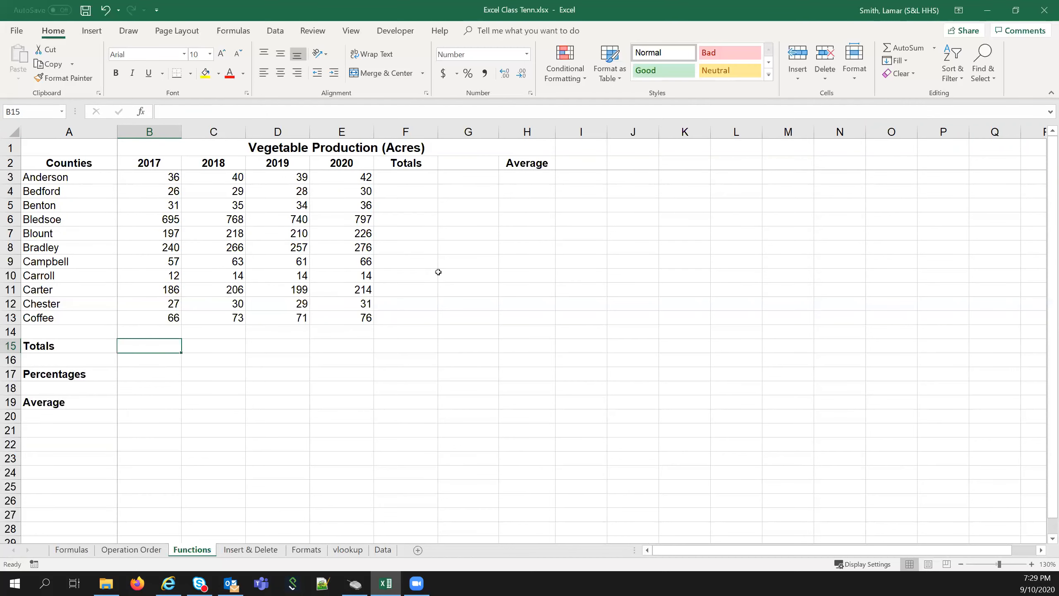
{"action": "left_click", "coordinate": [907, 50]}
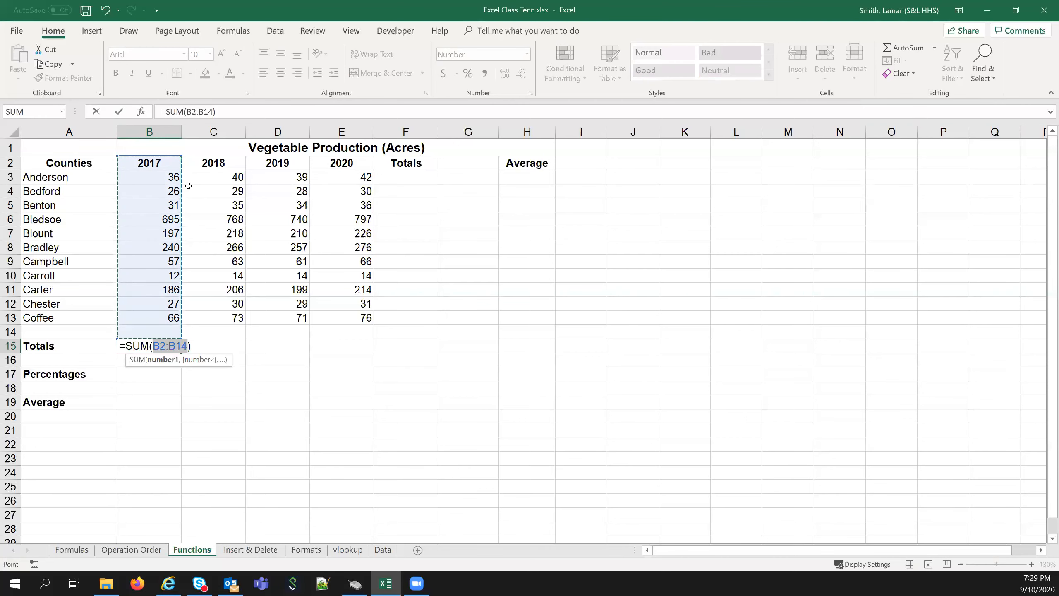
{"action": "left_click", "coordinate": [159, 346]}
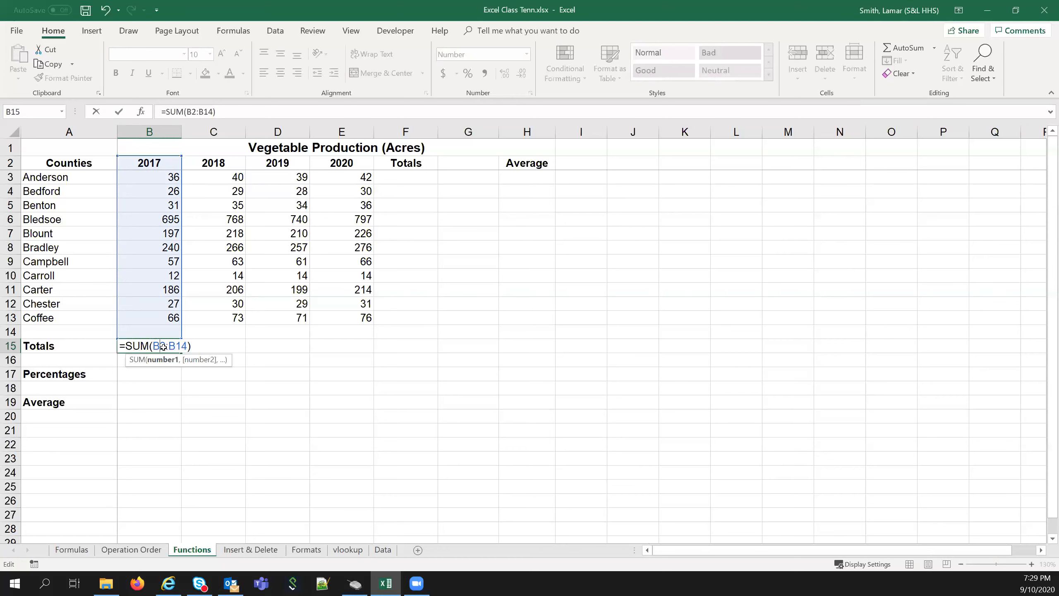
{"action": "left_click", "coordinate": [198, 107]}
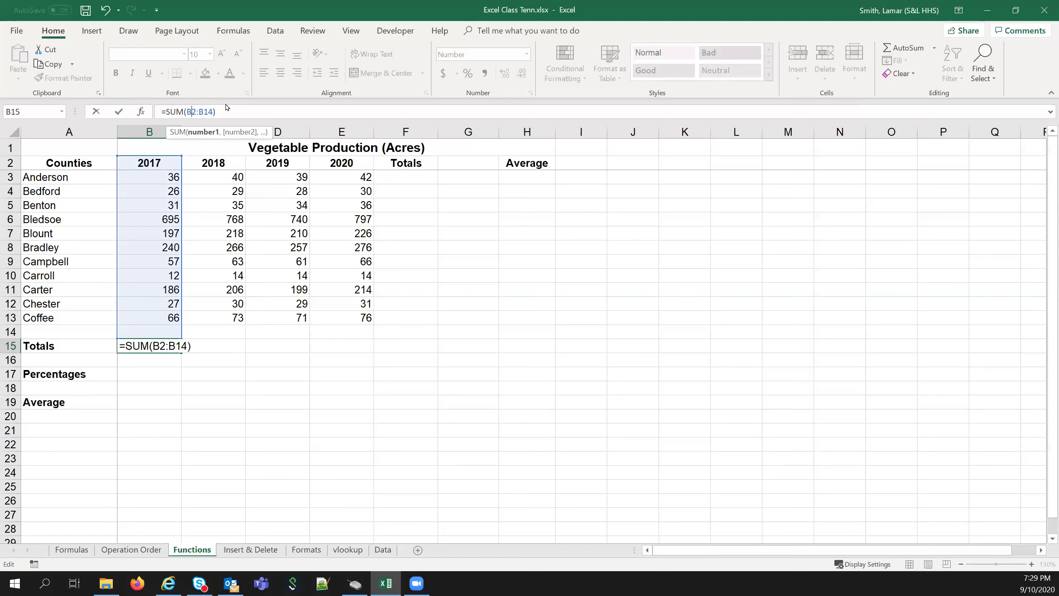
{"action": "key", "text": "BackSpace"}
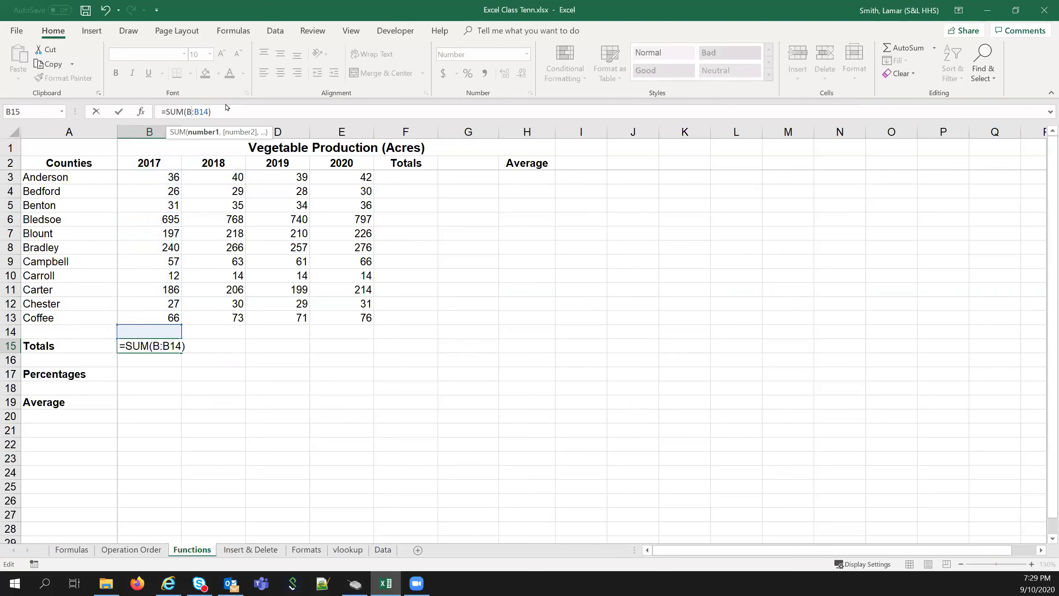
{"action": "type", "text": "3"}
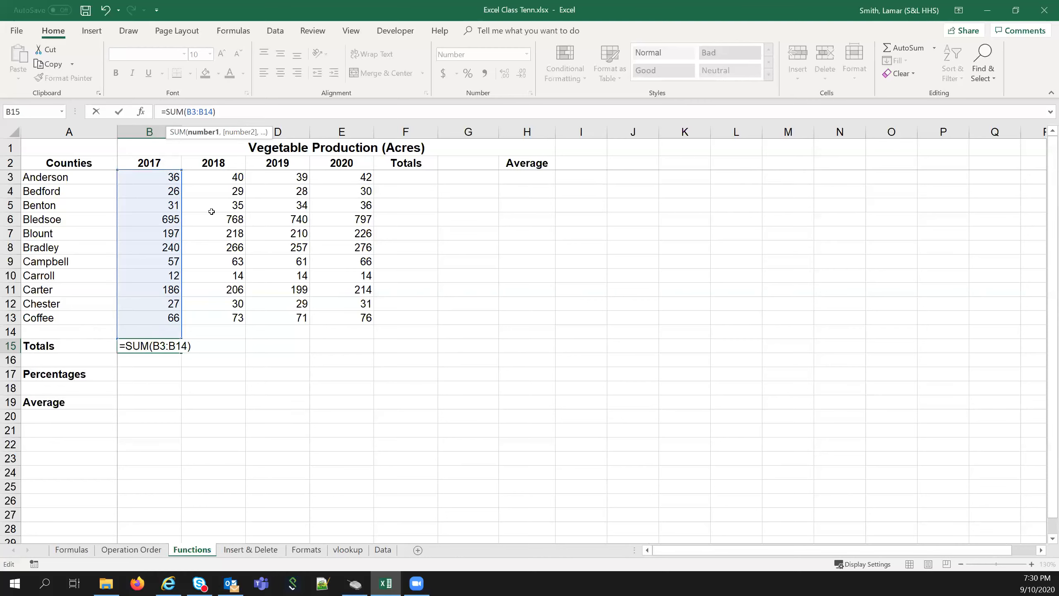
Change the end of the sum range in B15 to B13 and enter the formula =SUM(B3:B13).
{"action": "left_click", "coordinate": [210, 111]}
{"action": "key", "text": "Delete"}
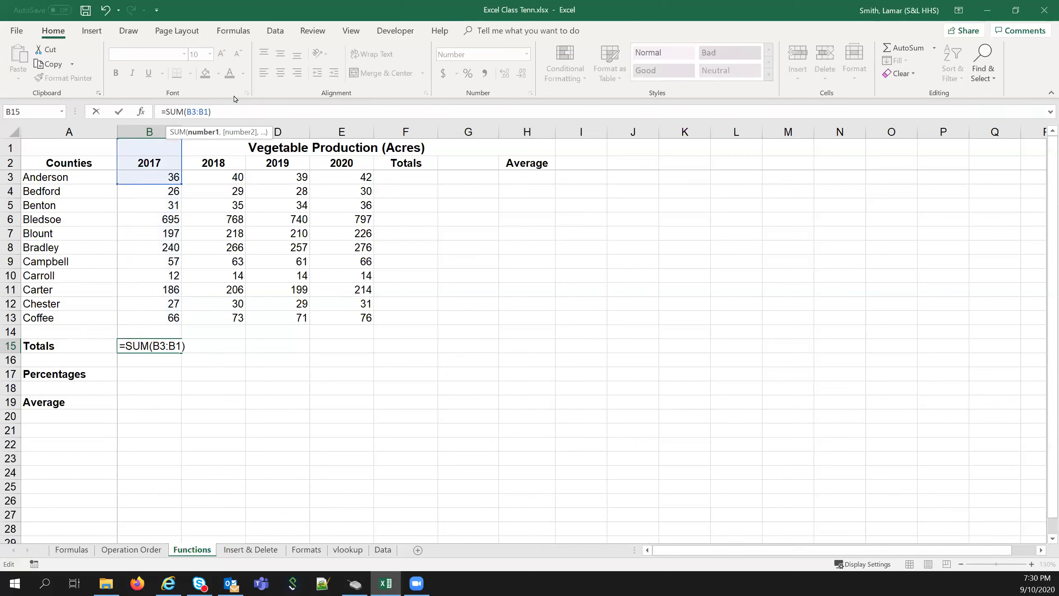
{"action": "type", "text": "3"}
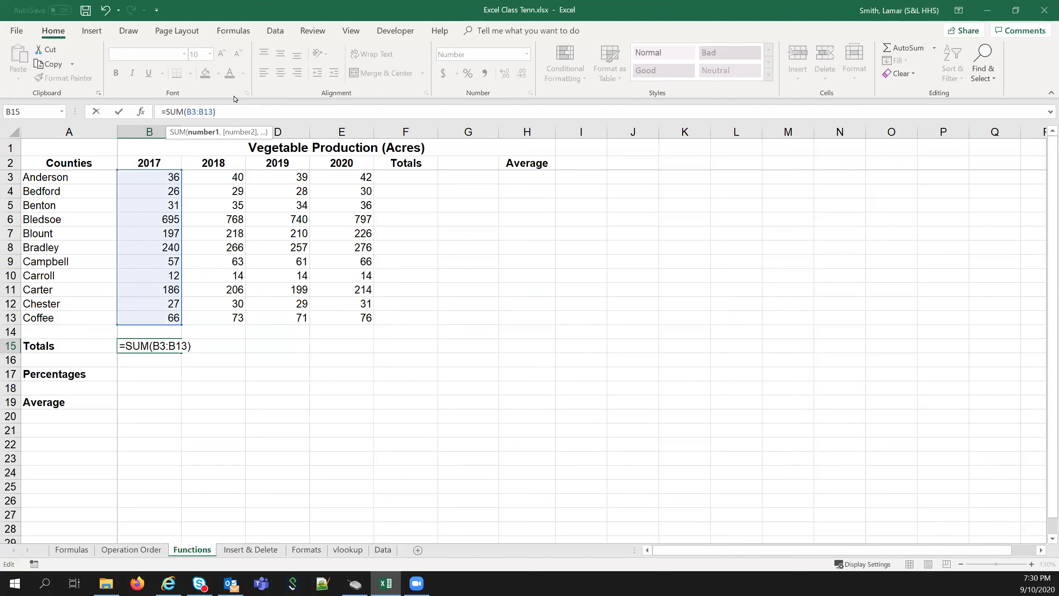
{"action": "key", "text": "Return"}
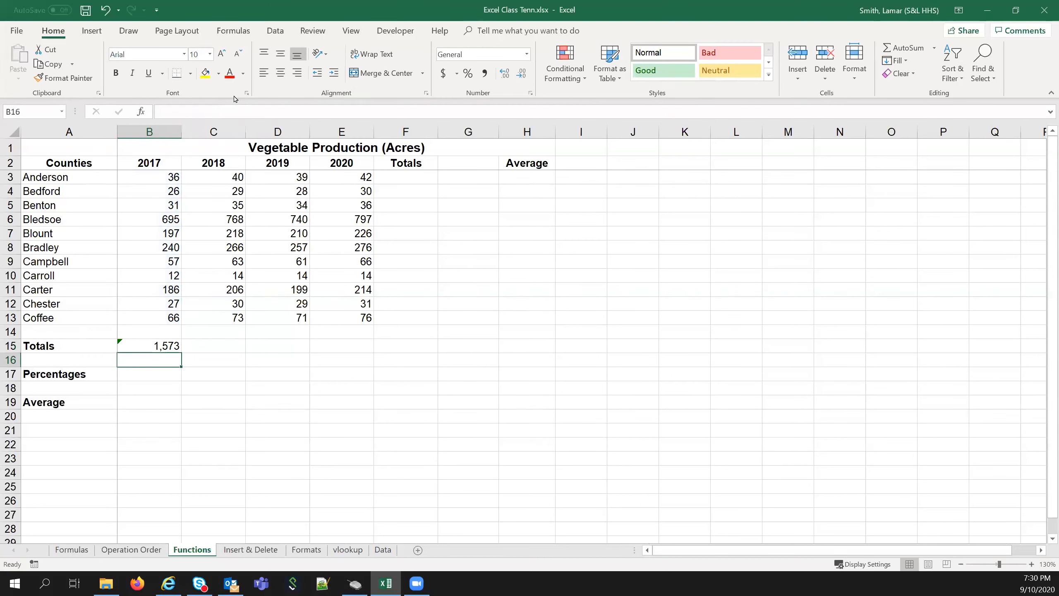
Ignore the omitted-adjacent-cells error flagged on the 2017 total in B15.
{"action": "left_click", "coordinate": [145, 348]}
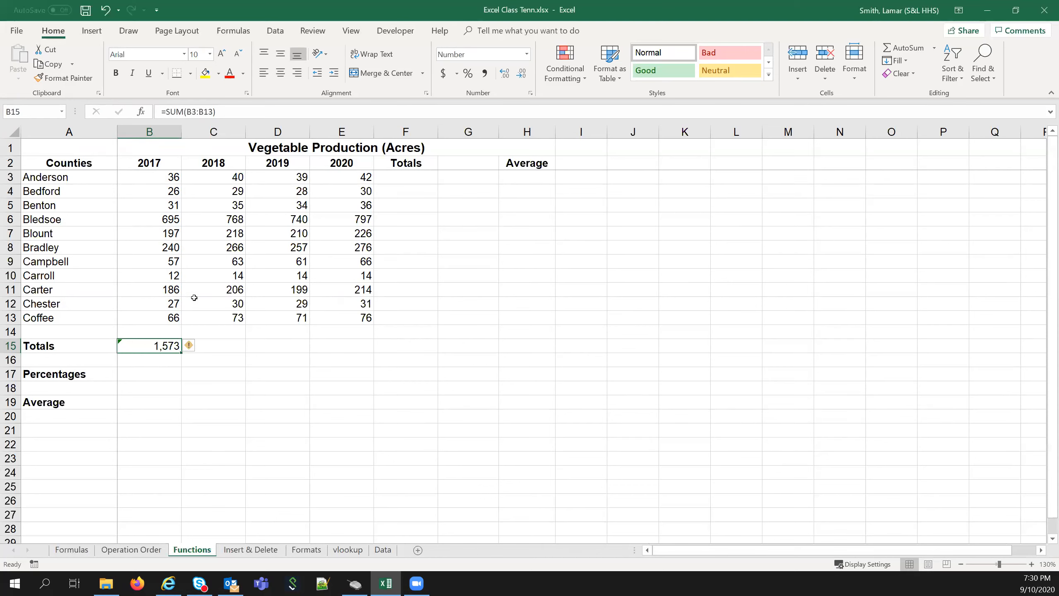
{"action": "mouse_move", "coordinate": [193, 350]}
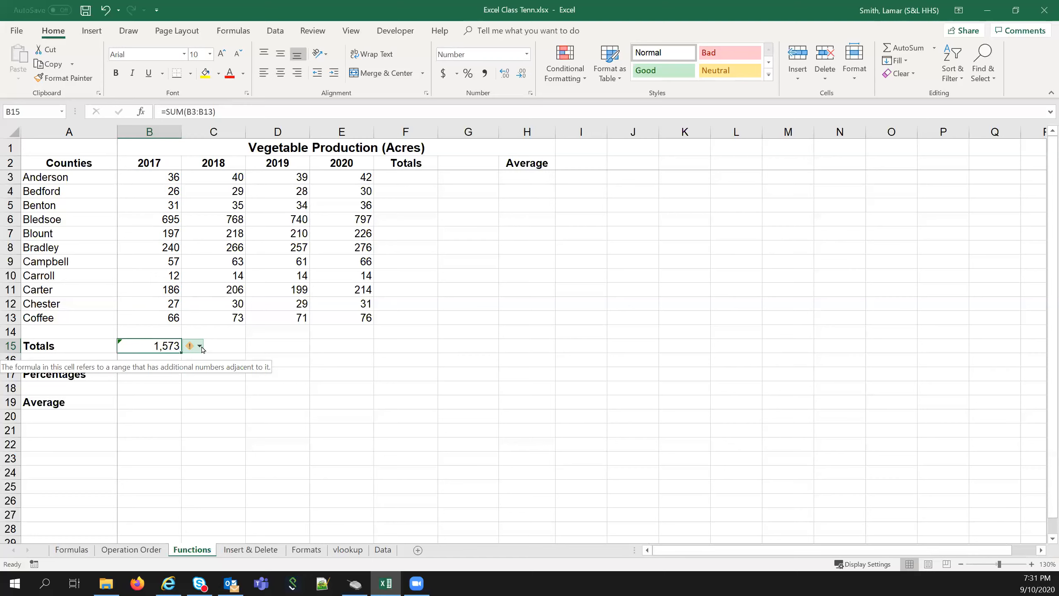
{"action": "left_click", "coordinate": [200, 347]}
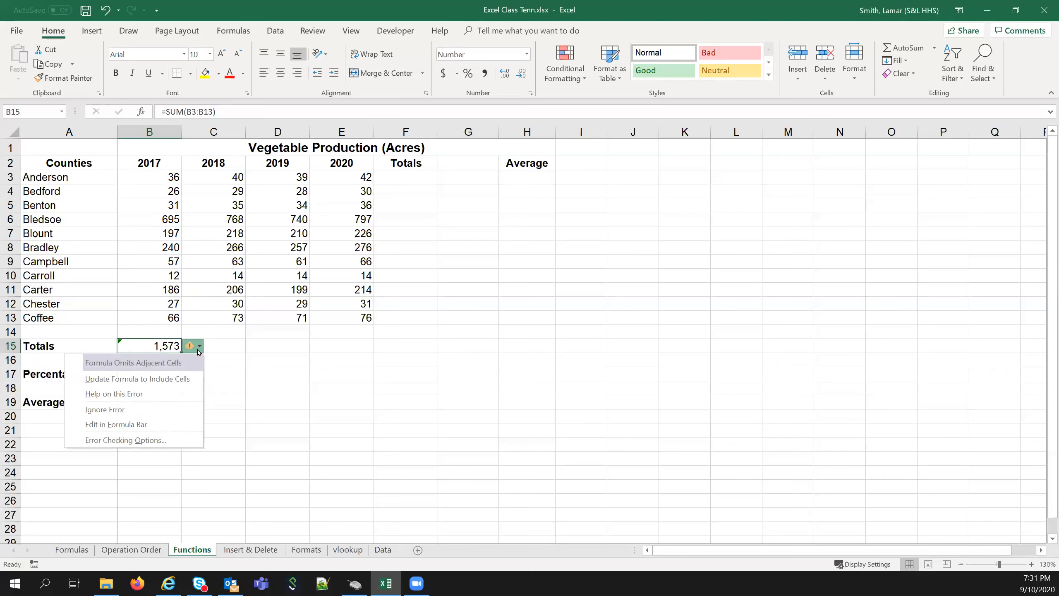
{"action": "left_click", "coordinate": [157, 407]}
{"action": "left_click", "coordinate": [256, 373]}
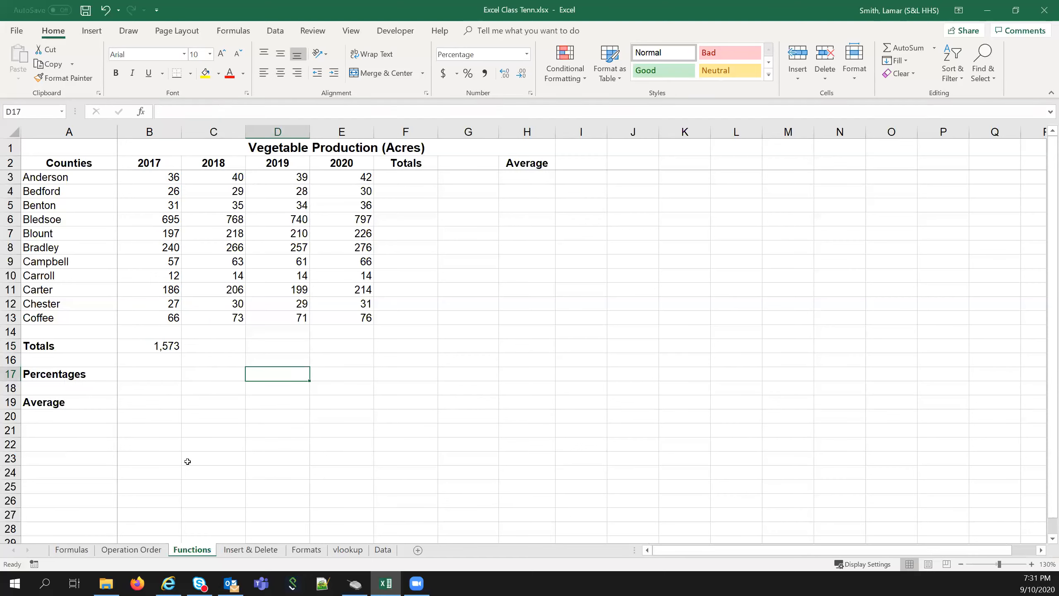
Clear the 2017 total in B15 and re-enter it with AutoSum over B3:B13.
{"action": "left_click", "coordinate": [174, 347]}
{"action": "key", "text": "Delete"}
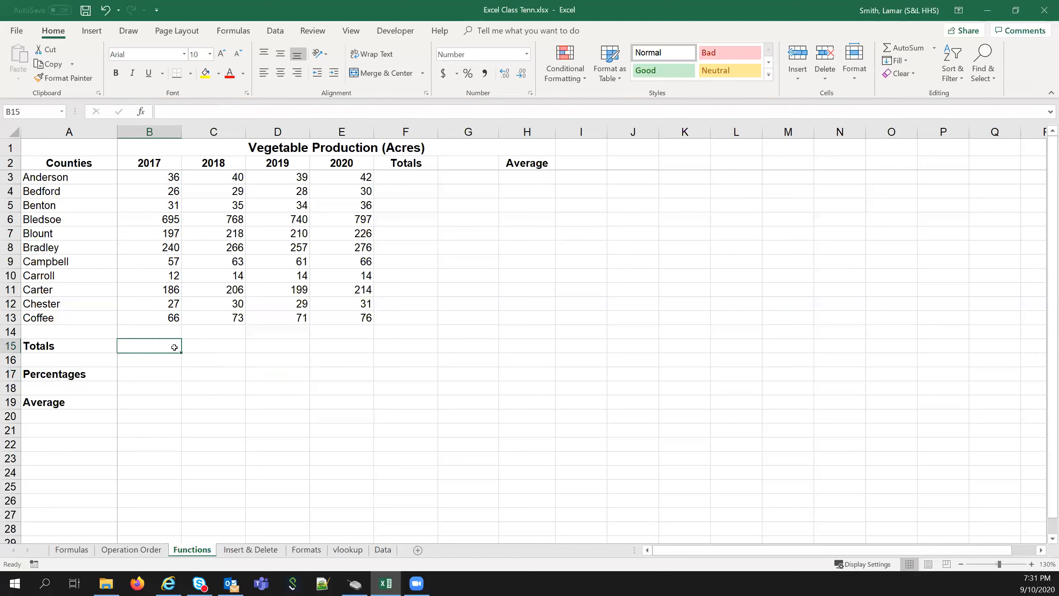
{"action": "left_click", "coordinate": [167, 396]}
{"action": "left_click", "coordinate": [161, 351]}
{"action": "left_click", "coordinate": [901, 49]}
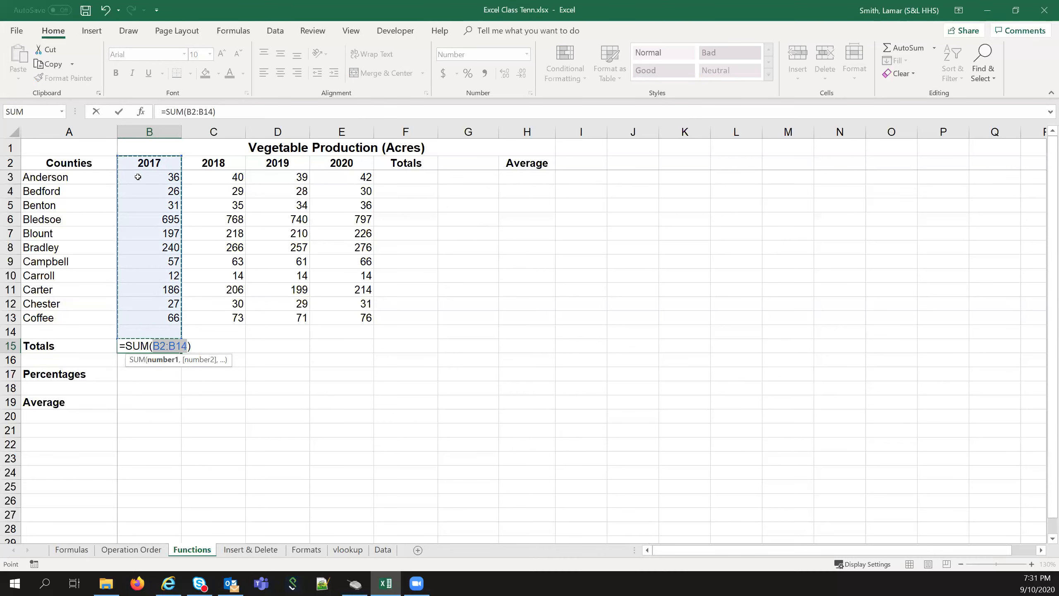
{"action": "left_click_drag", "start_coordinate": [136, 173], "coordinate": [137, 309]}
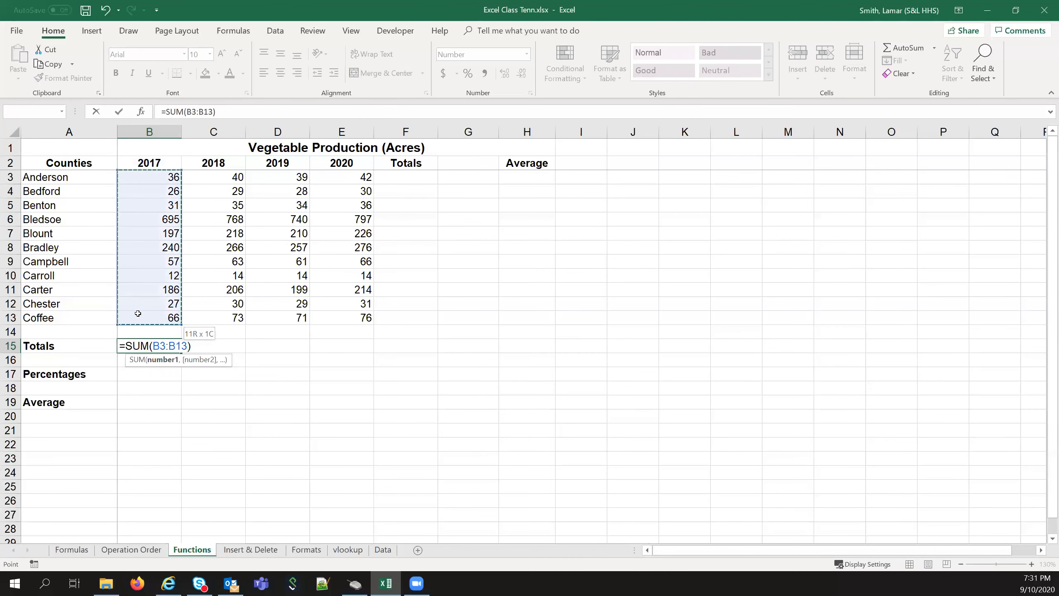
{"action": "left_click_drag", "start_coordinate": [139, 313], "coordinate": [138, 313]}
{"action": "left_click", "coordinate": [119, 112]}
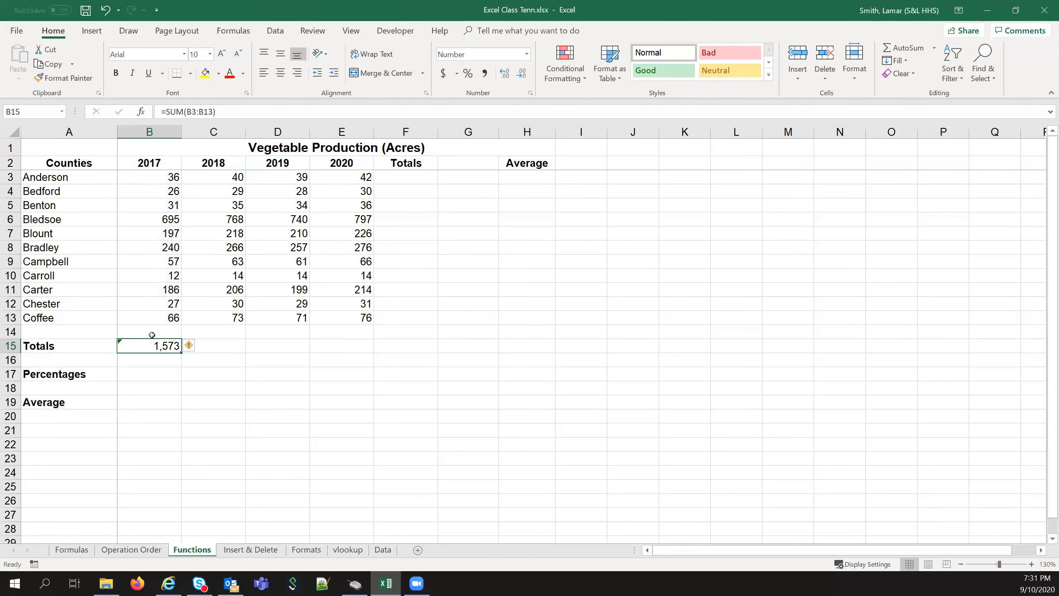
Ignore the formula error flagged on the re-entered 2017 total in B15.
{"action": "left_click", "coordinate": [198, 347]}
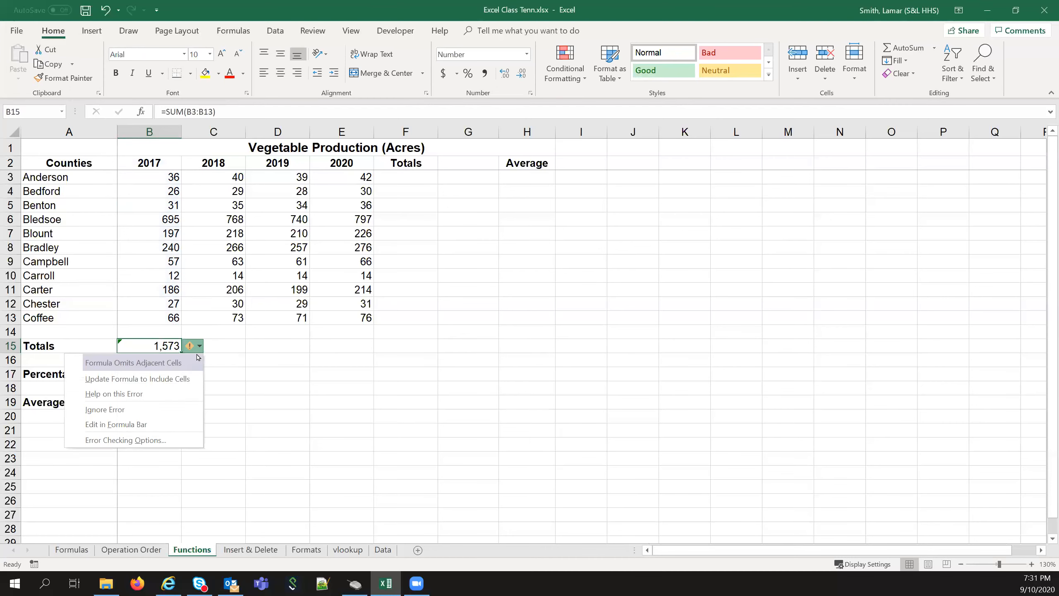
{"action": "left_click", "coordinate": [175, 408]}
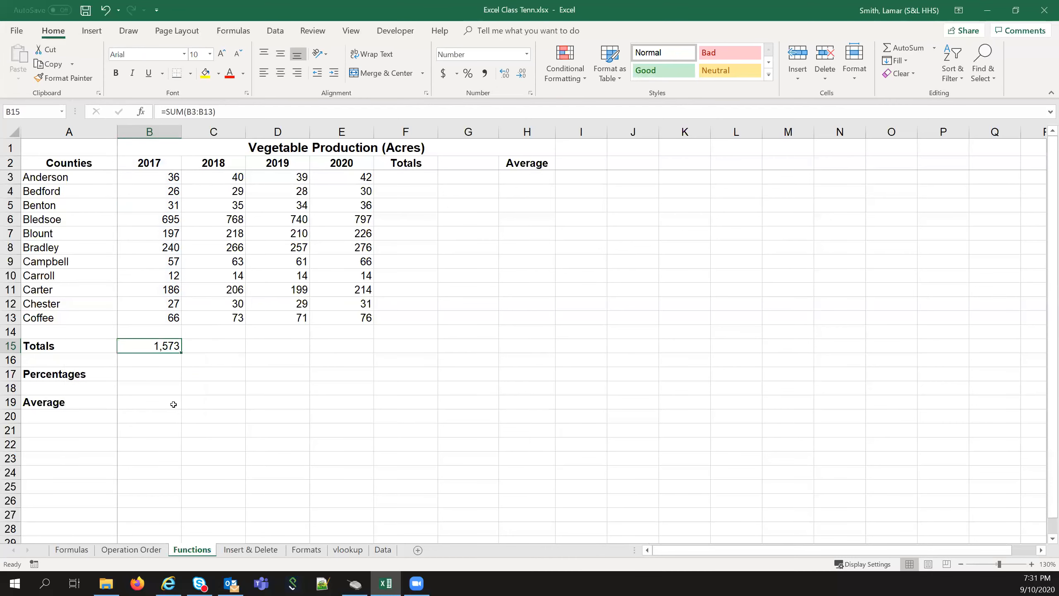
{"action": "left_click", "coordinate": [173, 369]}
Fill the 2017 total formula from B15 across the Totals row through E15.
{"action": "left_click", "coordinate": [165, 348]}
{"action": "left_click_drag", "start_coordinate": [182, 353], "coordinate": [358, 351]}
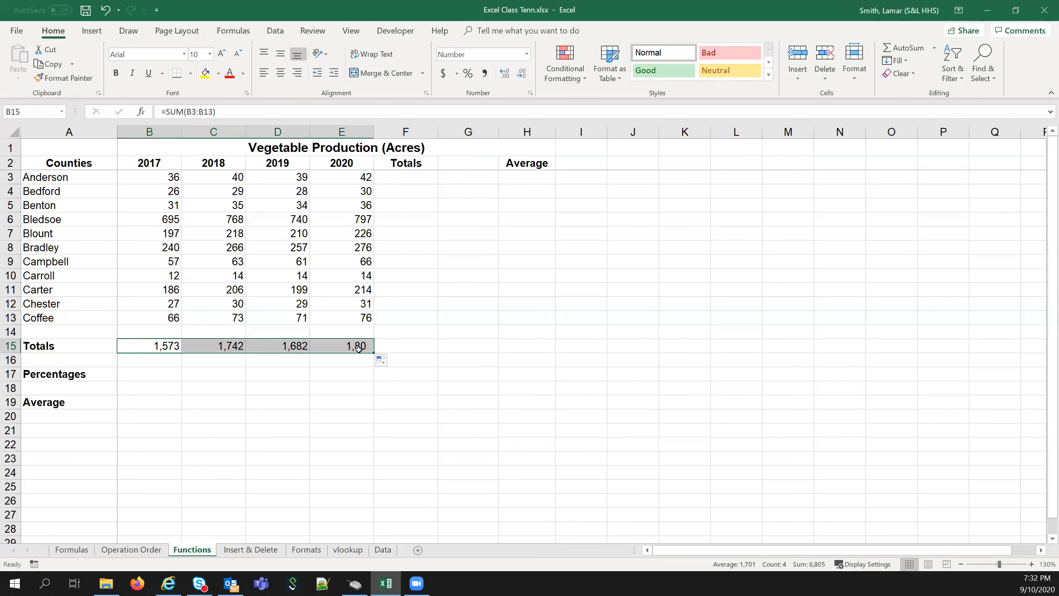
{"action": "left_click", "coordinate": [261, 383]}
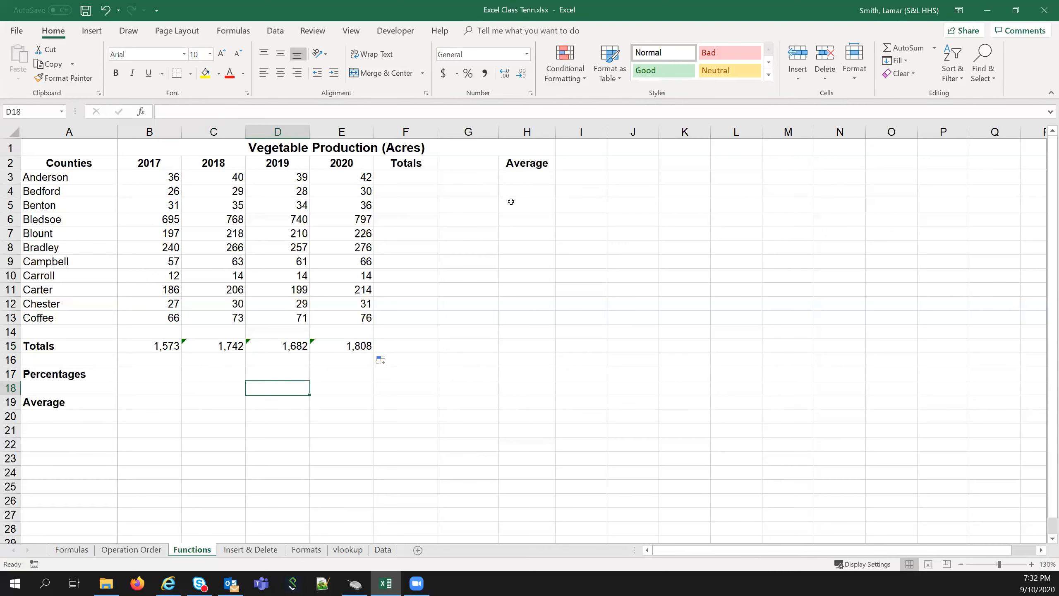
Total Anderson's row in F3 with AutoSum over B3:E3 and fill the formula down through F13 for all counties.
{"action": "left_click", "coordinate": [421, 177]}
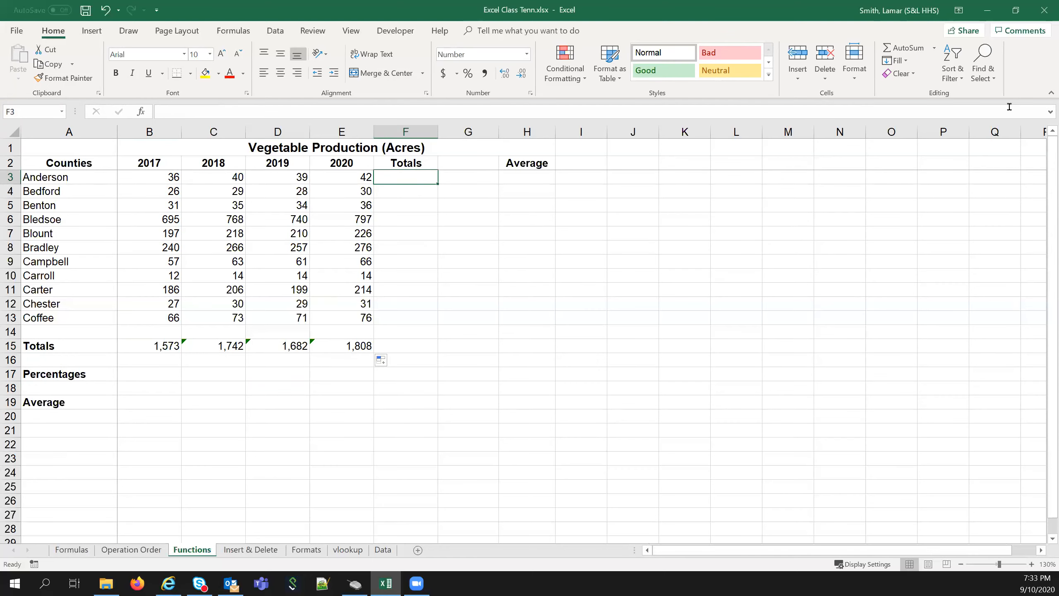
{"action": "left_click", "coordinate": [905, 49]}
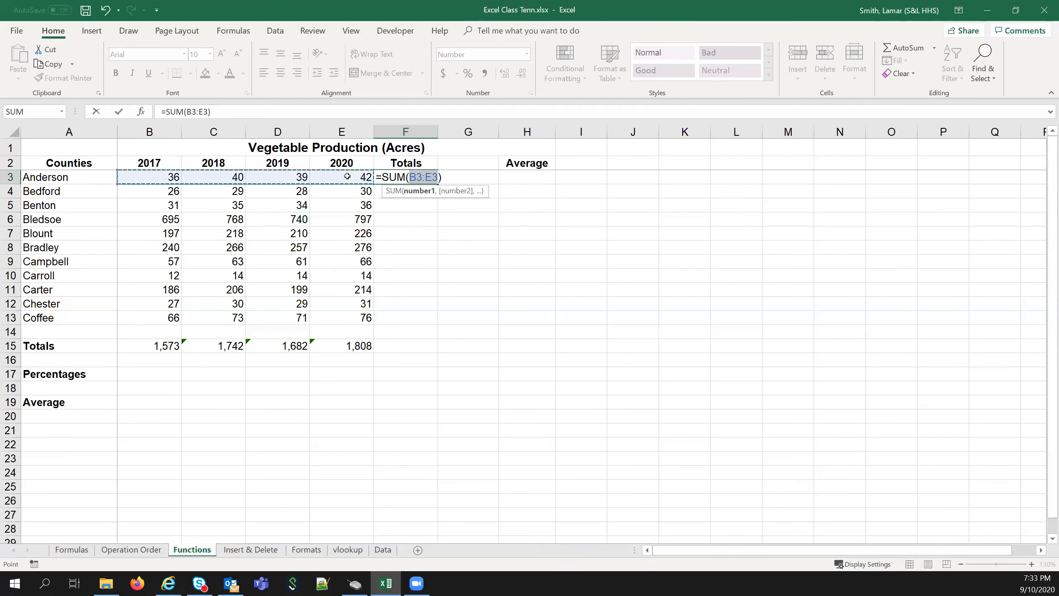
{"action": "key", "text": "Return"}
{"action": "left_click", "coordinate": [388, 177]}
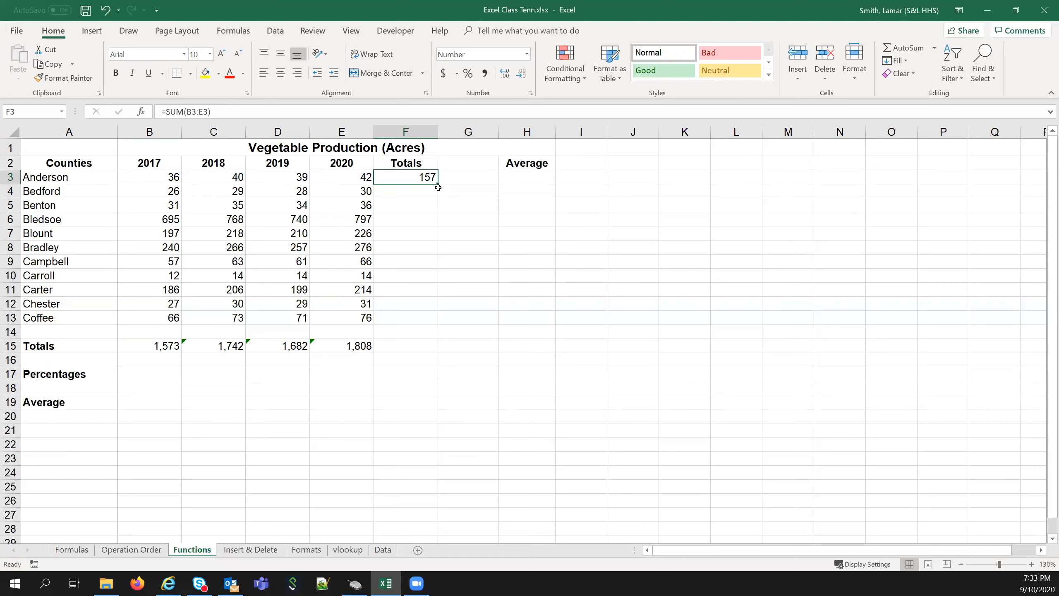
{"action": "left_click_drag", "start_coordinate": [437, 182], "coordinate": [425, 327]}
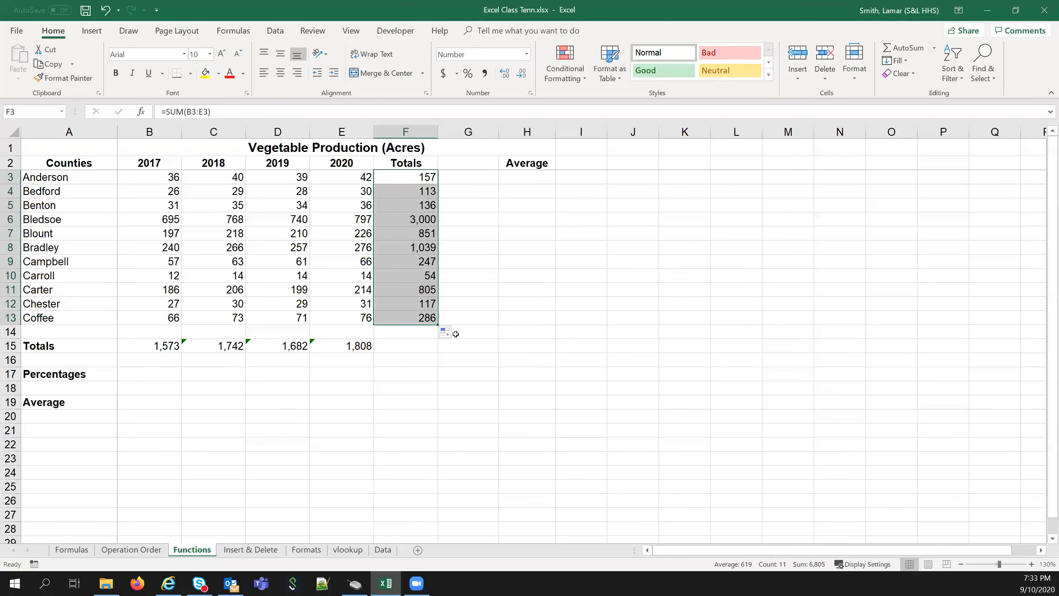
Extend the 2020 total formula from E15 into F15 to produce the grand total.
{"action": "left_click", "coordinate": [427, 347]}
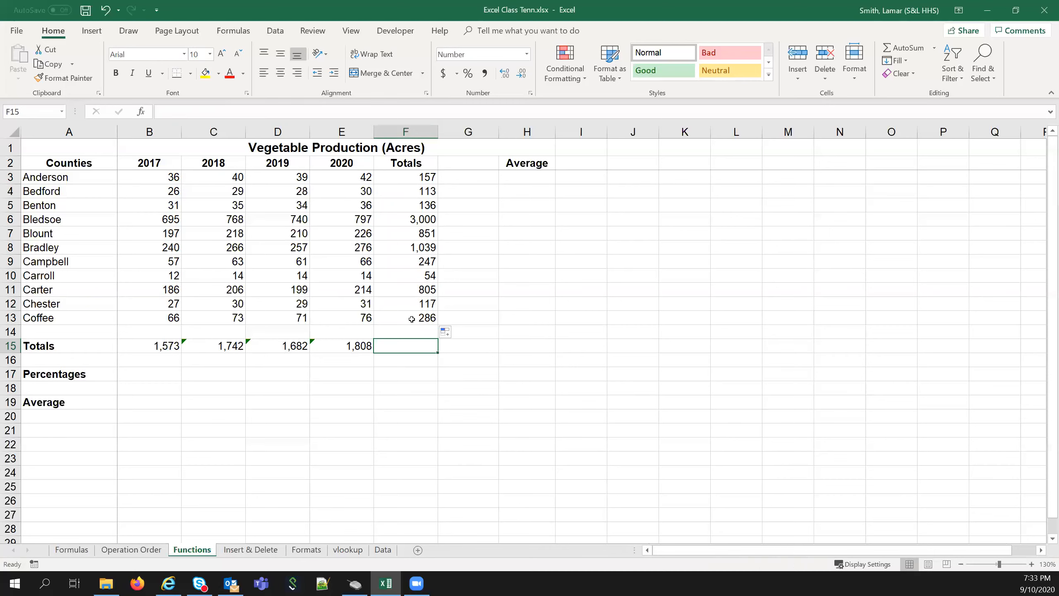
{"action": "left_click", "coordinate": [370, 343]}
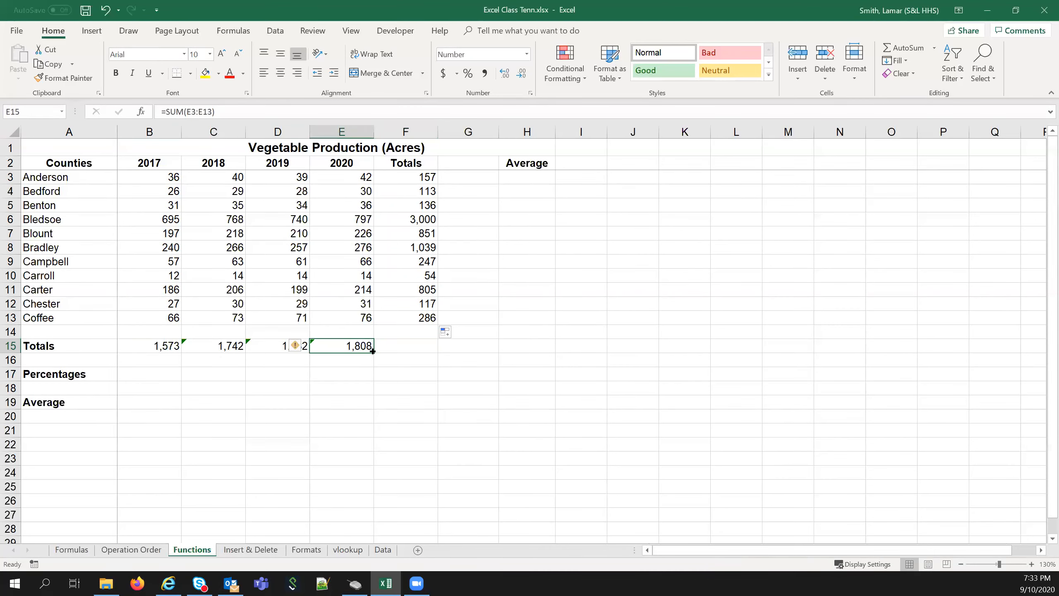
{"action": "left_click_drag", "start_coordinate": [371, 352], "coordinate": [420, 348]}
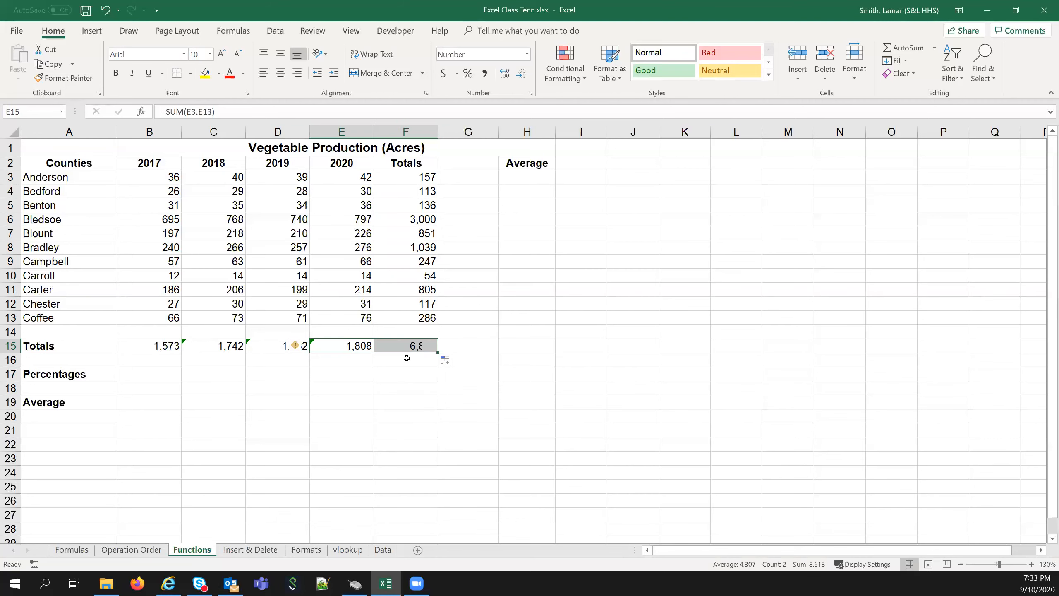
{"action": "left_click", "coordinate": [411, 346]}
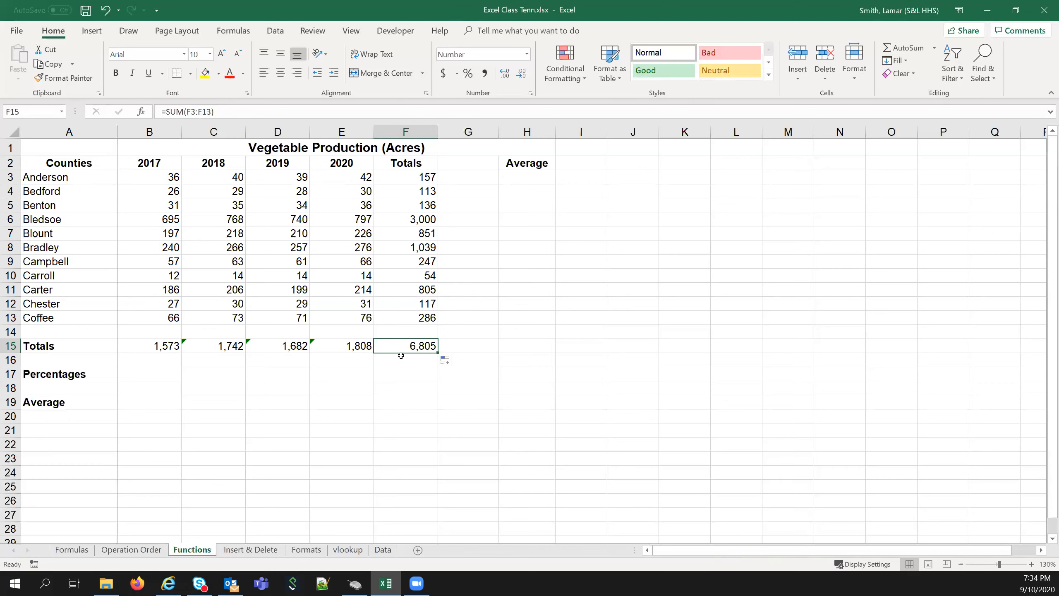
{"action": "left_click", "coordinate": [545, 177]}
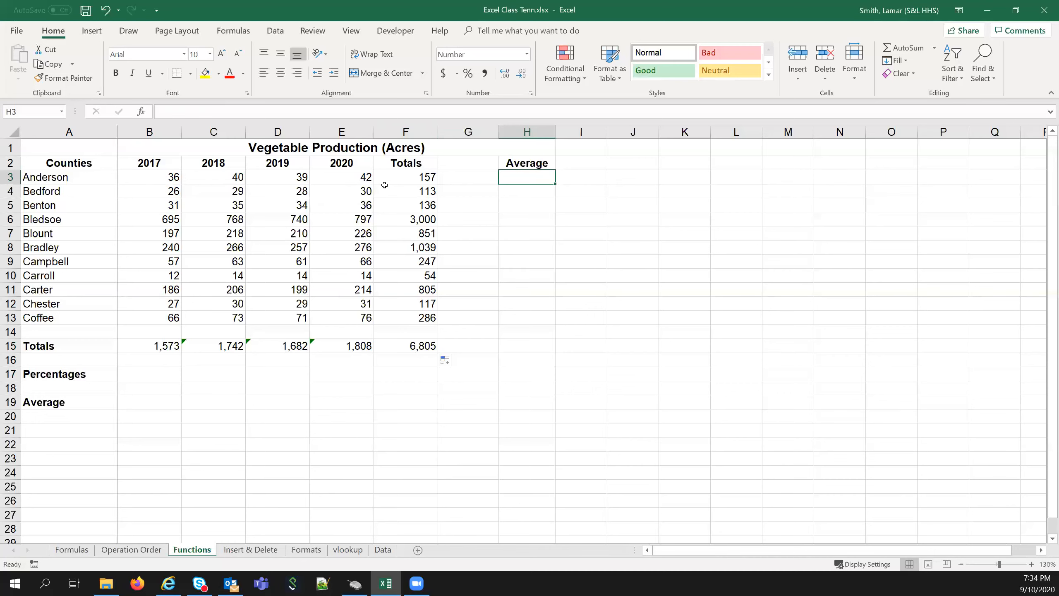
{"action": "left_click_drag", "start_coordinate": [154, 176], "coordinate": [358, 178]}
{"action": "left_click", "coordinate": [404, 178]}
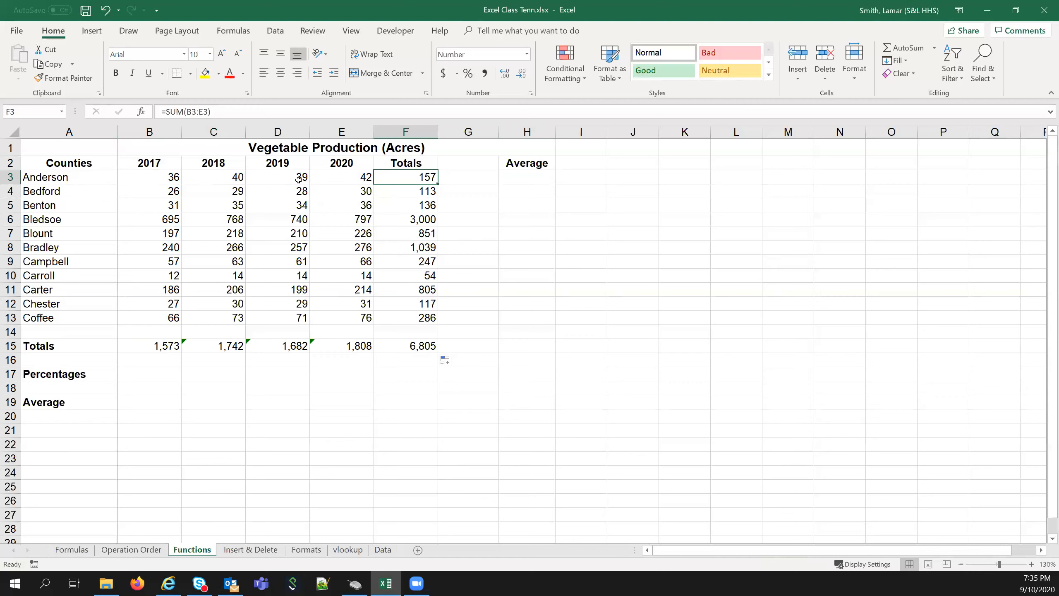
Enter =AVERAGE(B3:E3) in H3 for Anderson's average, choosing the AVERAGE function from the suggestions and selecting B3:E3 as its range.
{"action": "left_click", "coordinate": [537, 176]}
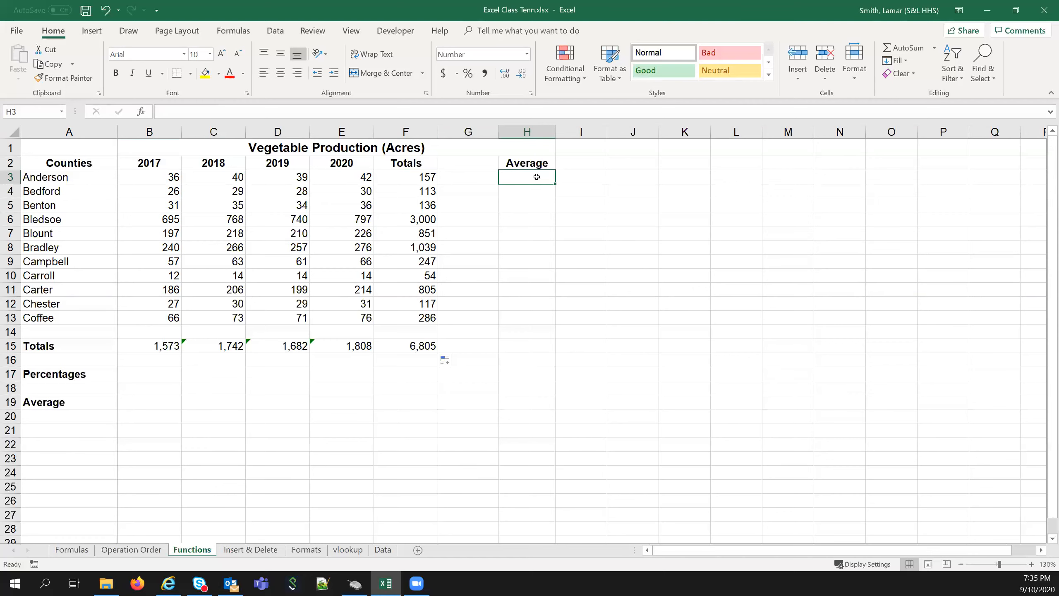
{"action": "type", "text": "="}
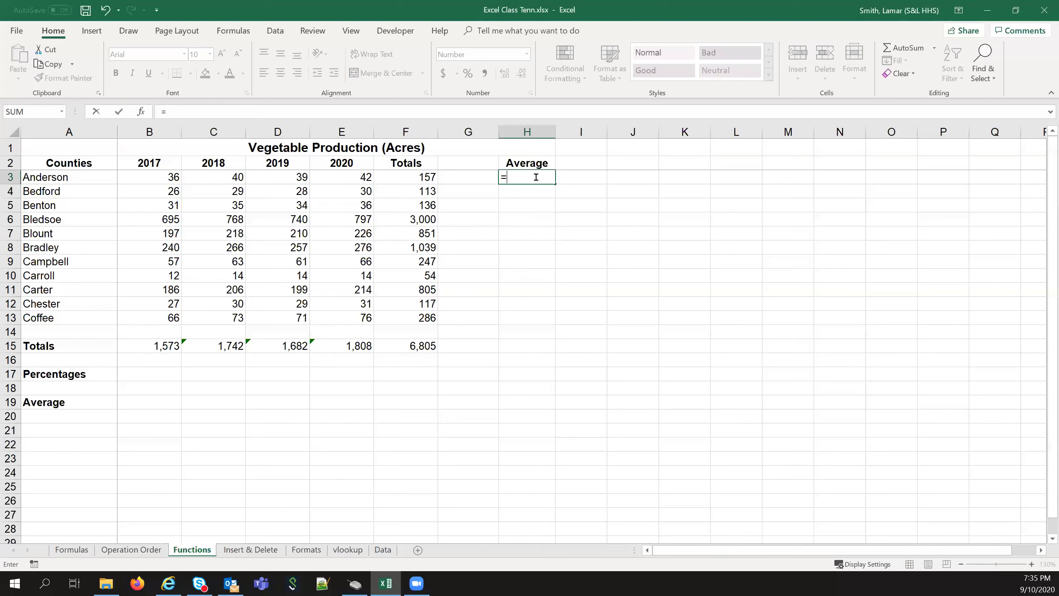
{"action": "type", "text": "aver"}
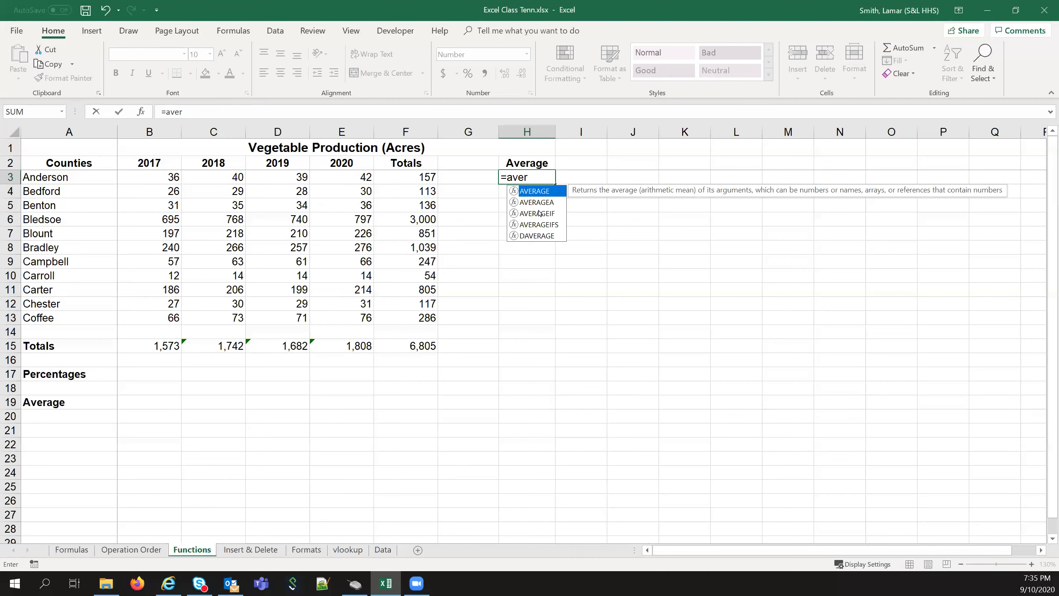
{"action": "left_click", "coordinate": [534, 179]}
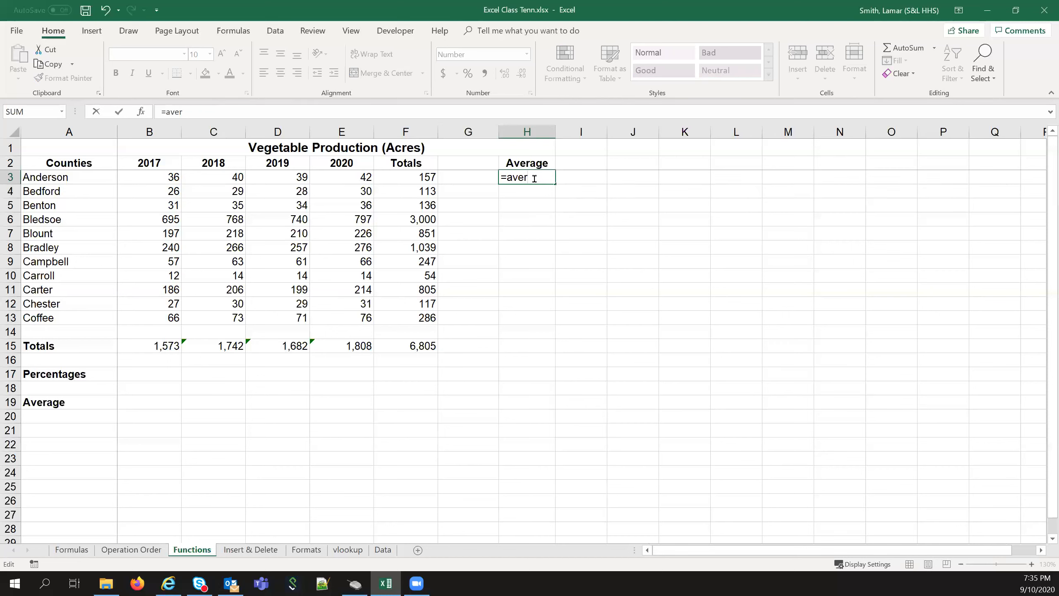
{"action": "key", "text": "BackSpace"}
{"action": "key", "text": "BackSpace"}
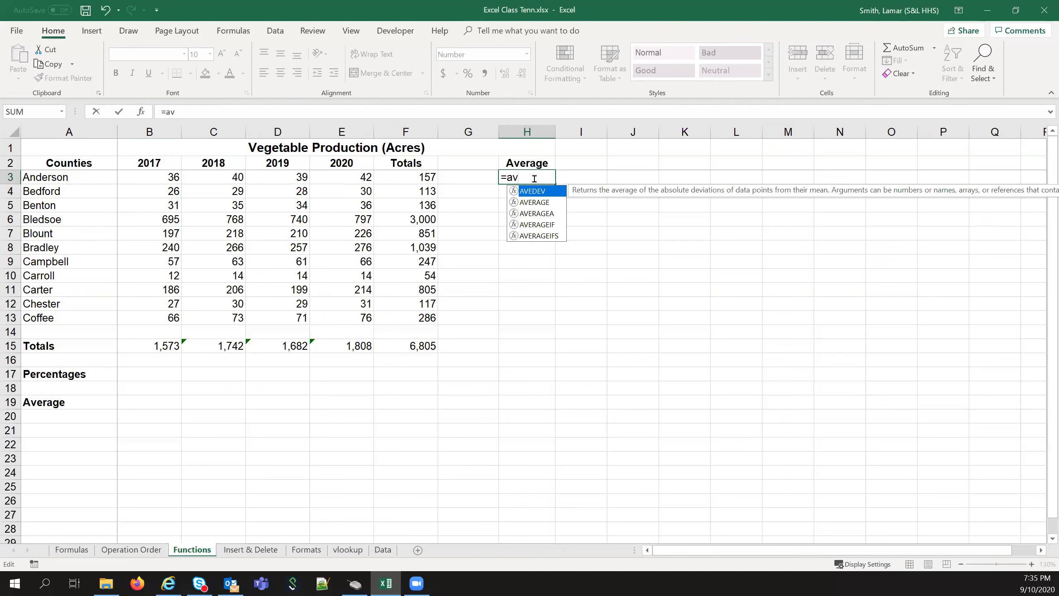
{"action": "left_click", "coordinate": [536, 203]}
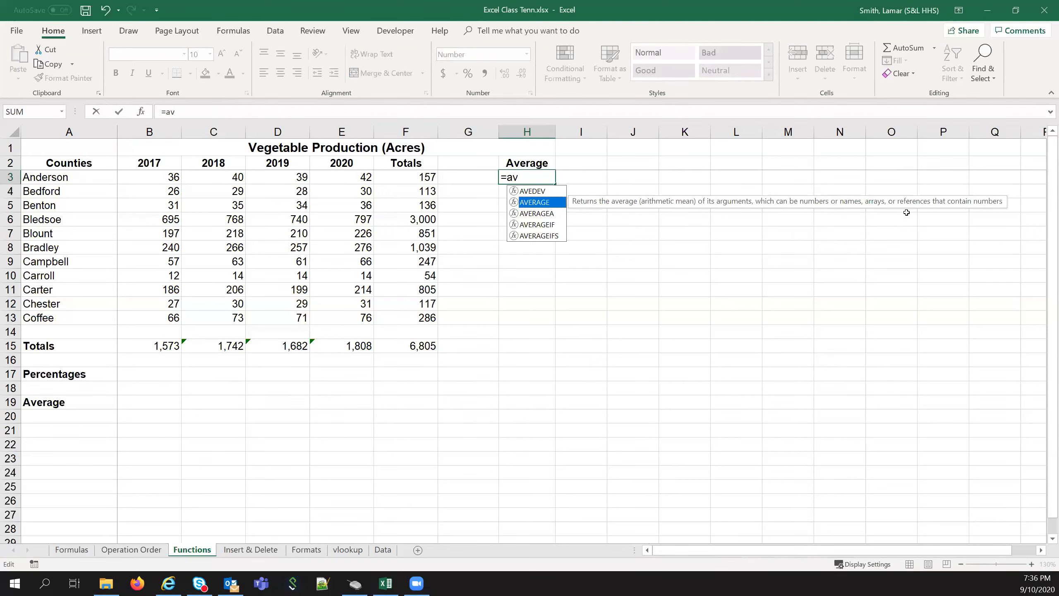
{"action": "double_click", "coordinate": [538, 203]}
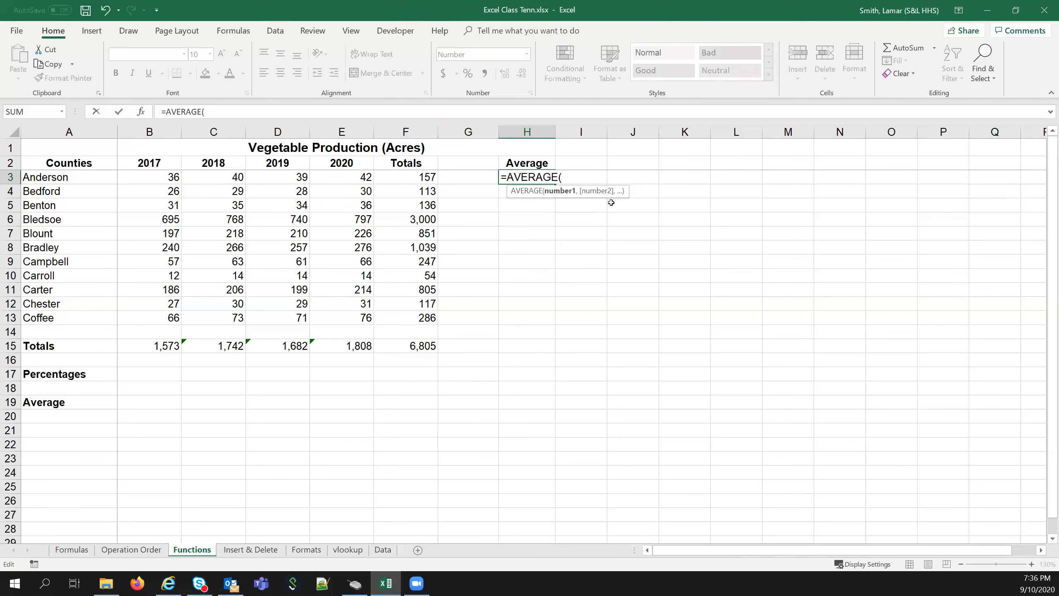
{"action": "left_click", "coordinate": [166, 175]}
{"action": "left_click_drag", "start_coordinate": [199, 172], "coordinate": [349, 178]}
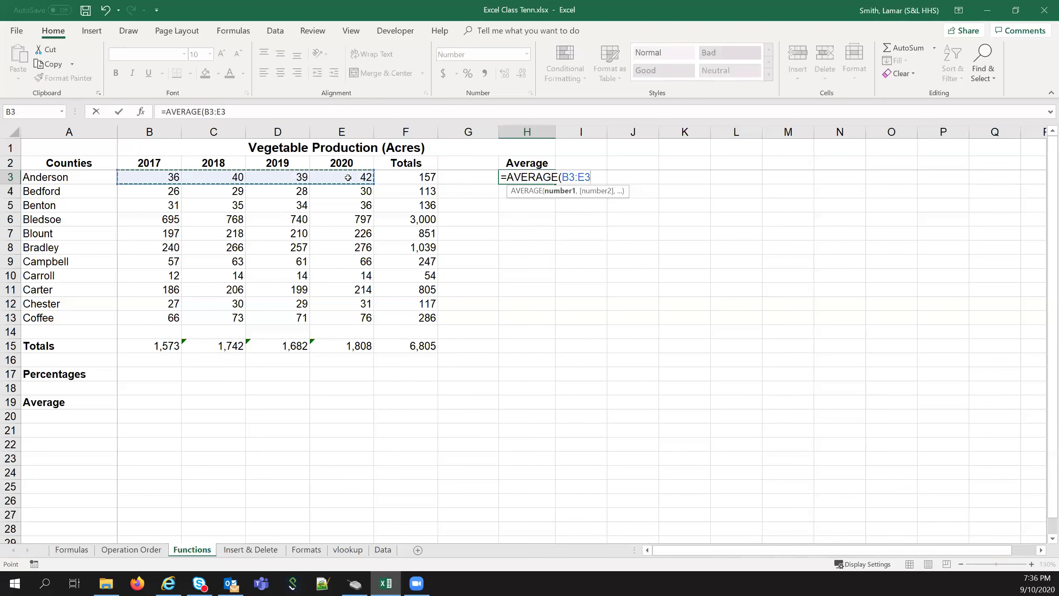
{"action": "type", "text": ")"}
{"action": "key", "text": "Return"}
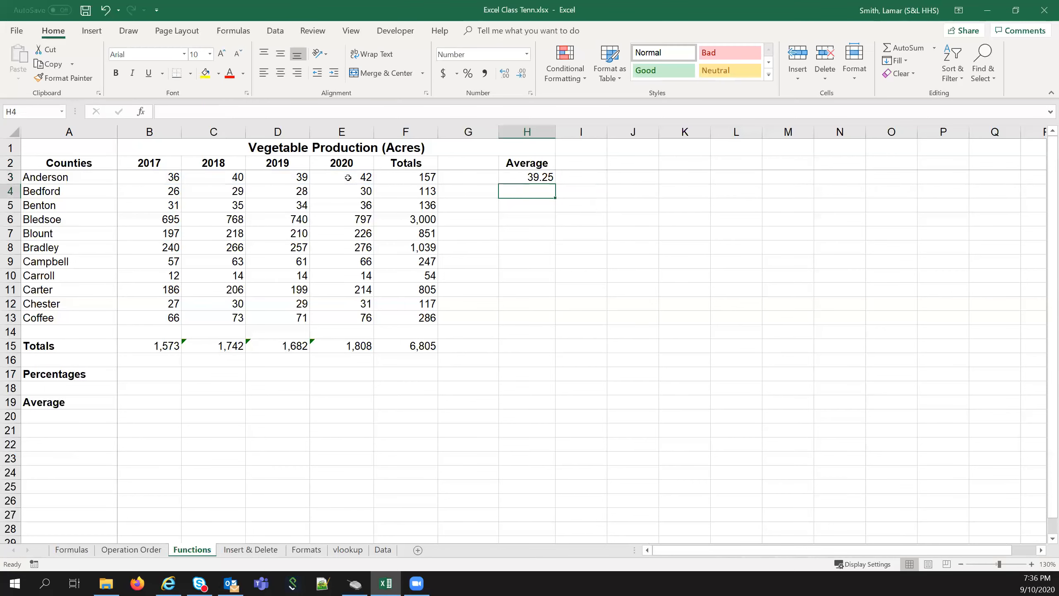
Re-enter Anderson's average formula in H3 as =AVERAGE(B3:E3), writing the cell range out by hand.
{"action": "left_click", "coordinate": [507, 176]}
{"action": "type", "text": "=average("}
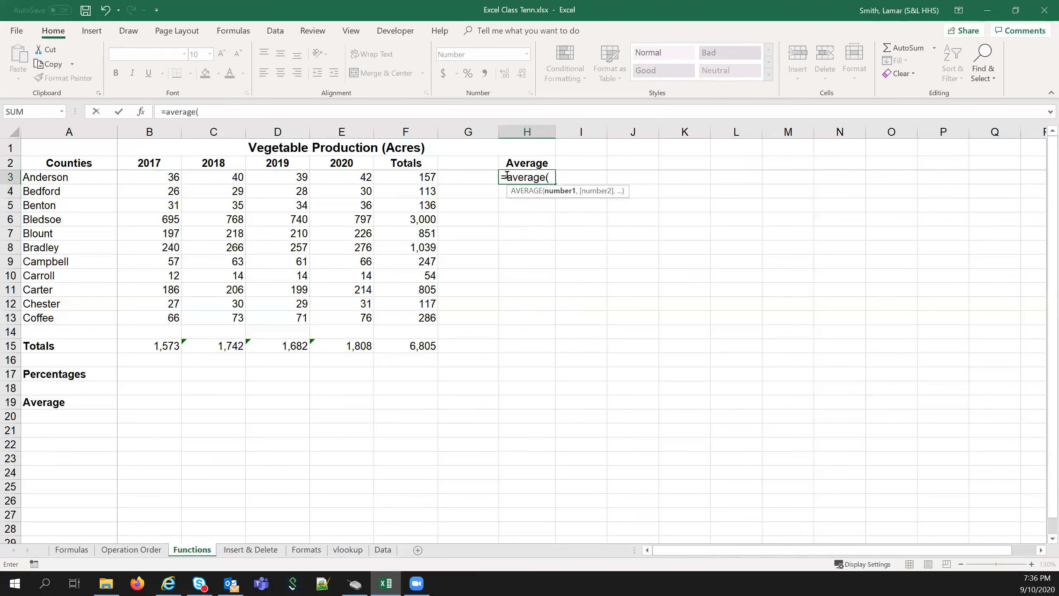
{"action": "type", "text": "b"}
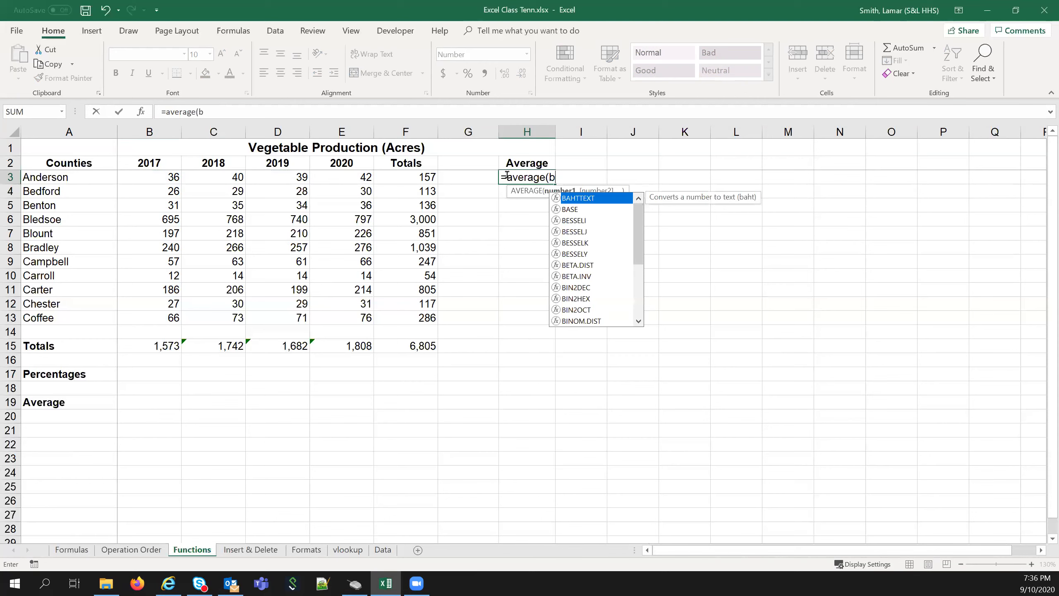
{"action": "type", "text": "3:"}
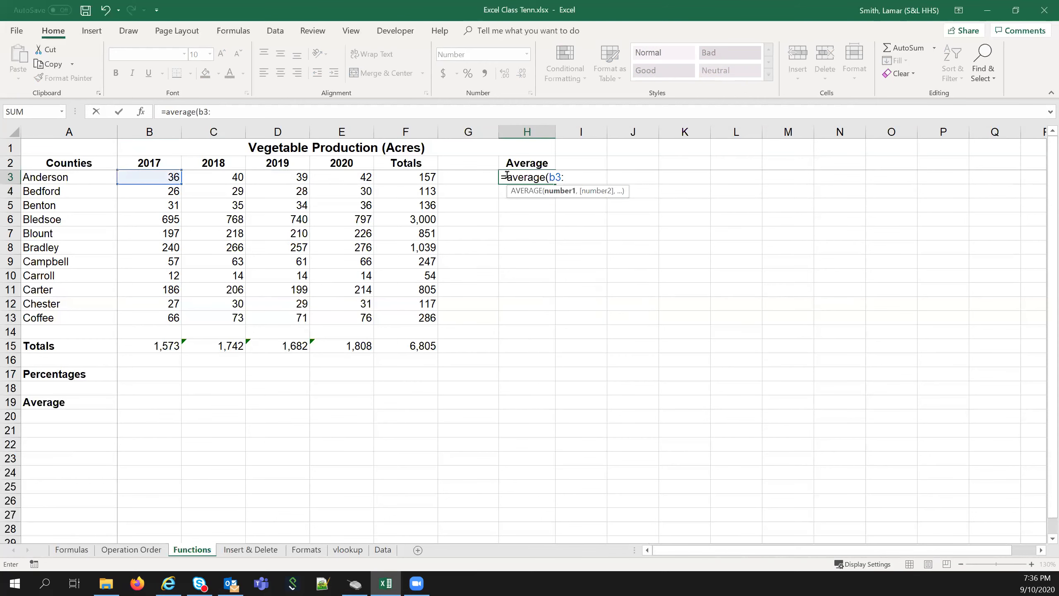
{"action": "type", "text": "e"}
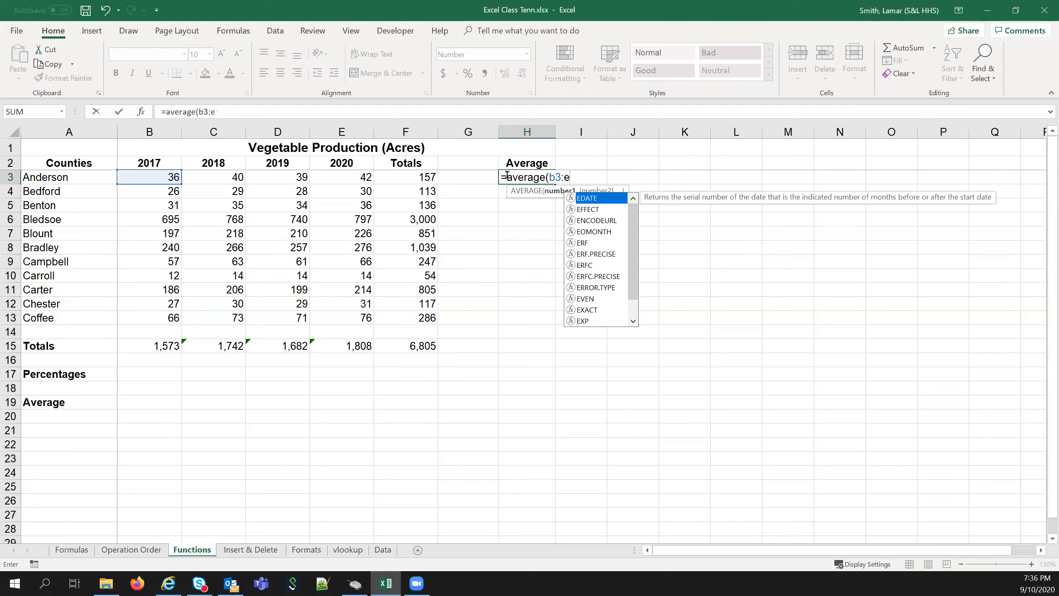
{"action": "type", "text": "3)"}
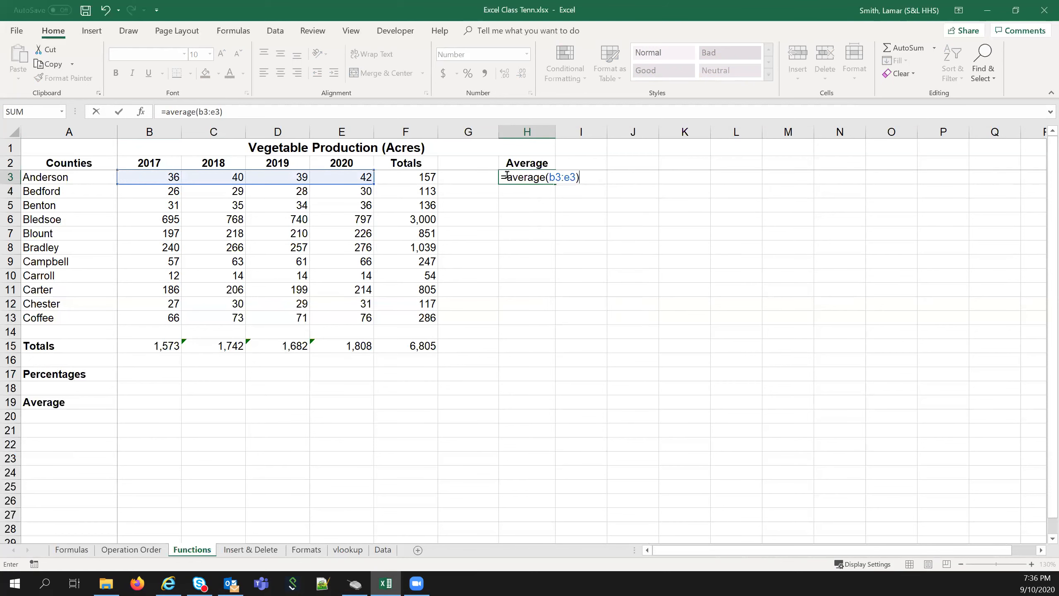
{"action": "key", "text": "Return"}
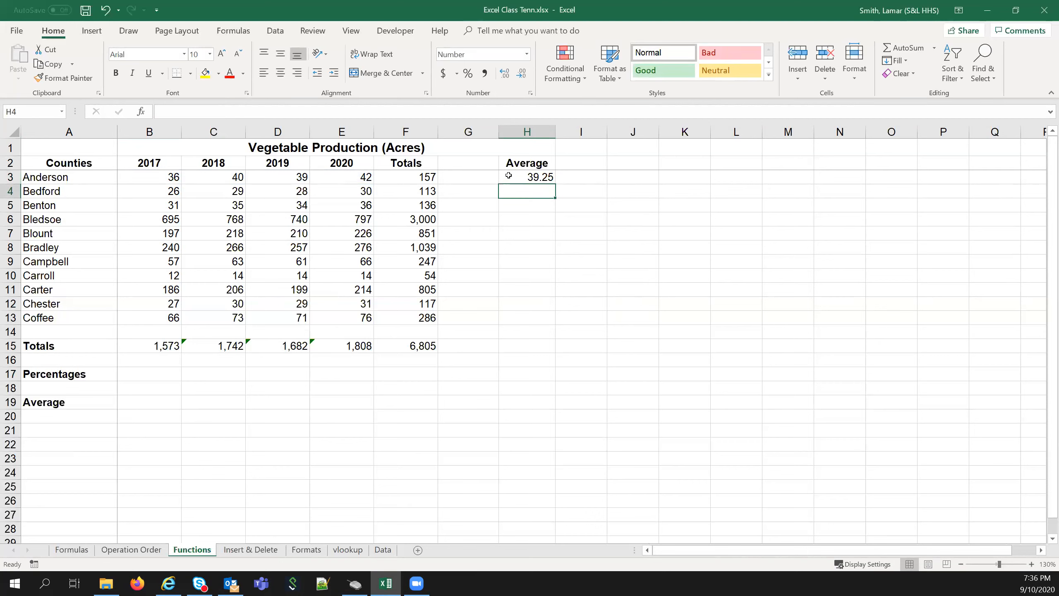
Fill the average formula from H3 down through H13 for all the counties.
{"action": "left_click", "coordinate": [508, 177]}
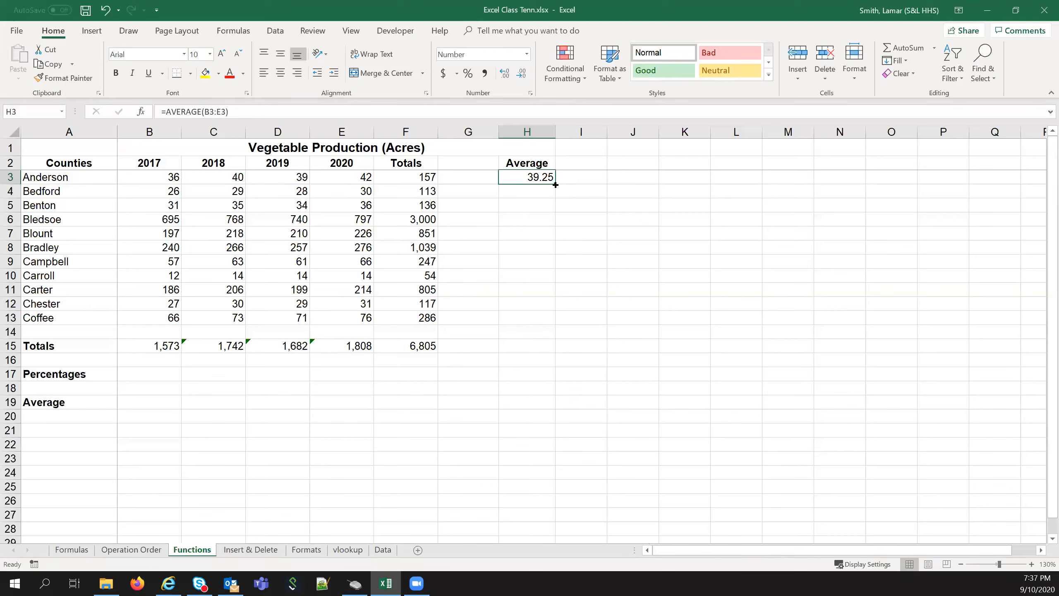
{"action": "left_click_drag", "start_coordinate": [553, 183], "coordinate": [554, 319]}
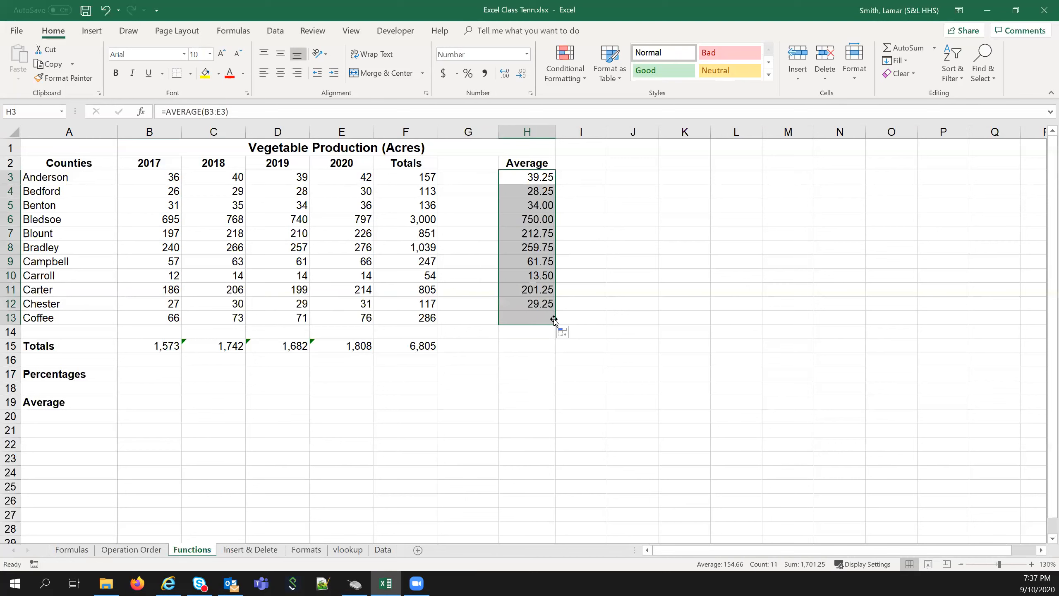
{"action": "left_click", "coordinate": [534, 265]}
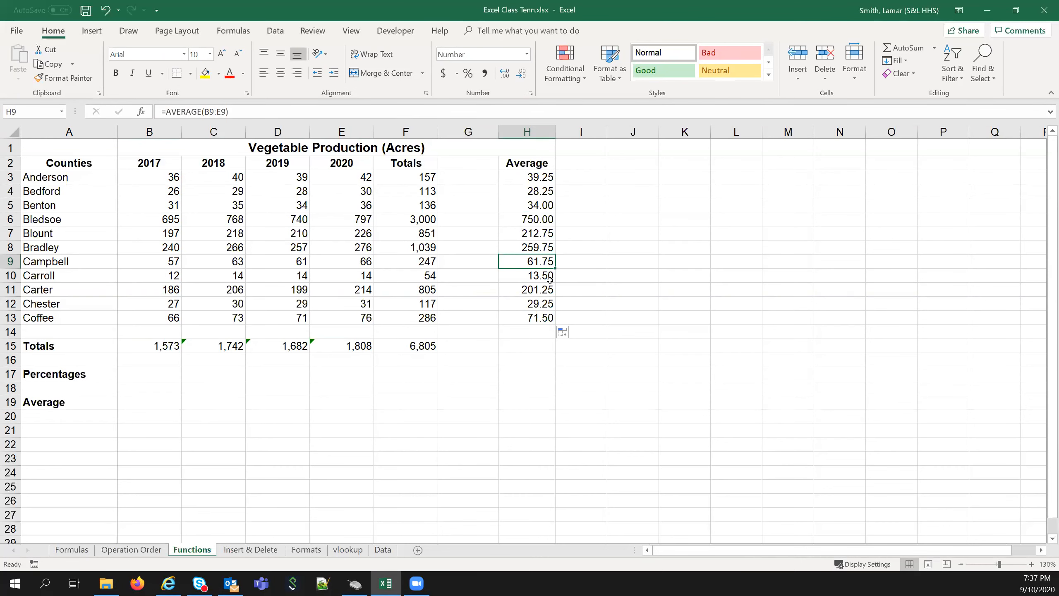
Enter =AVERAGE(B3:B13) in B19 to average the 2017 column in the Average row.
{"action": "left_click", "coordinate": [132, 402]}
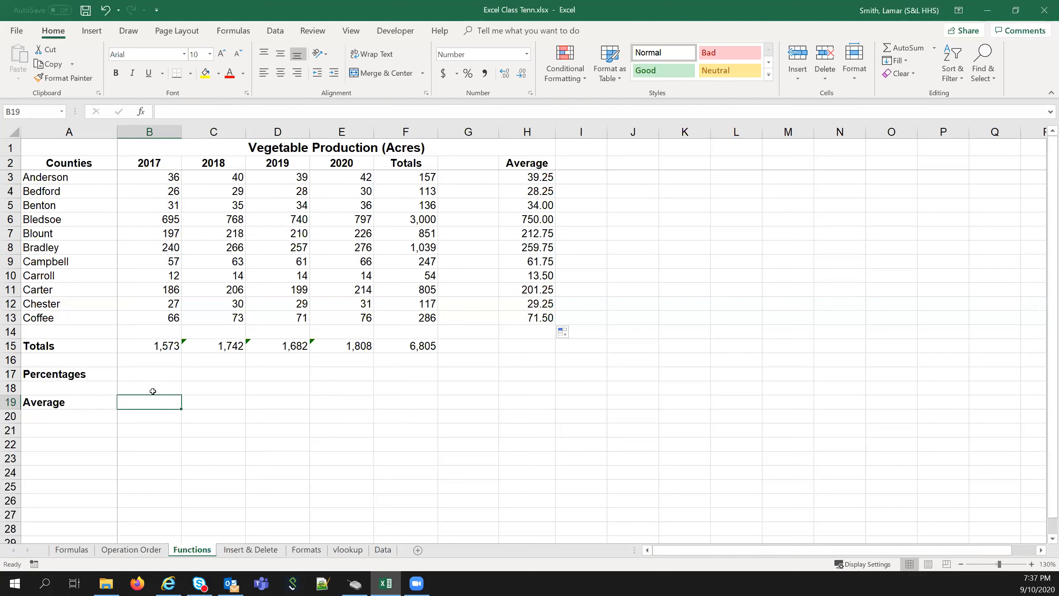
{"action": "type", "text": "="}
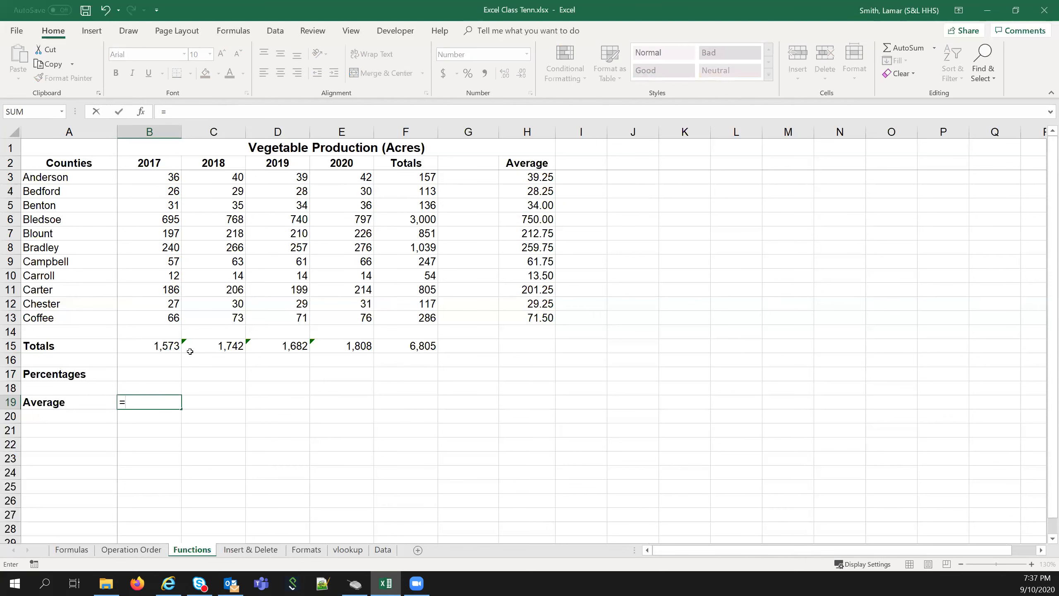
{"action": "type", "text": "average"}
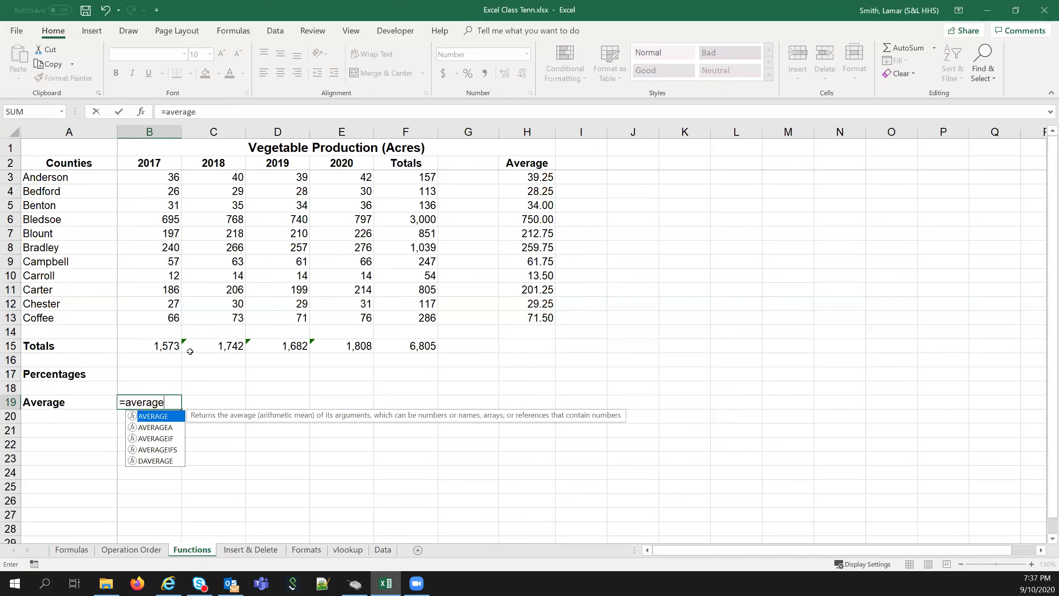
{"action": "type", "text": "("}
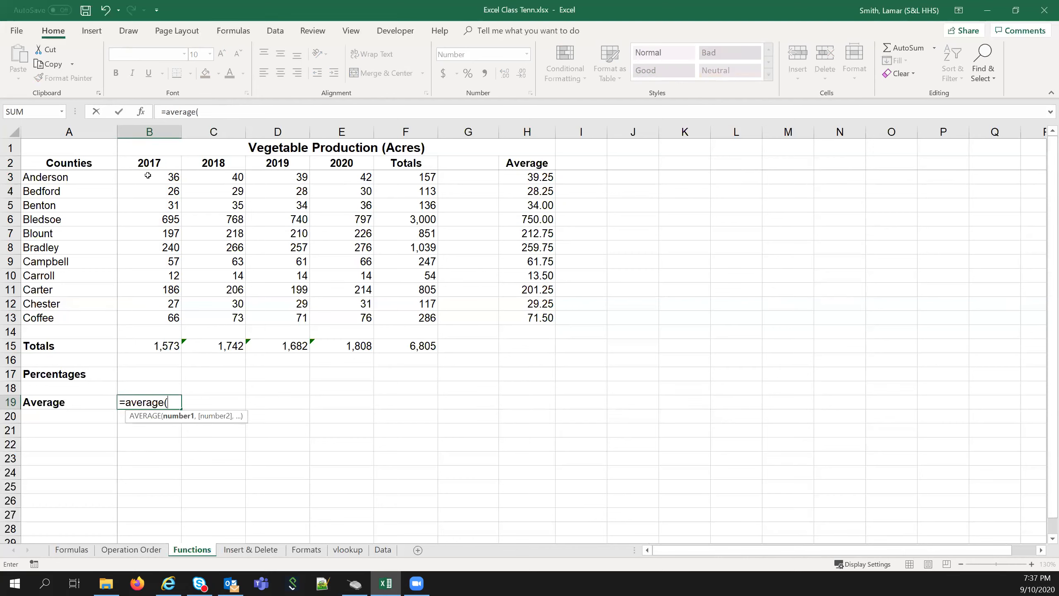
{"action": "left_click_drag", "start_coordinate": [153, 178], "coordinate": [148, 320]}
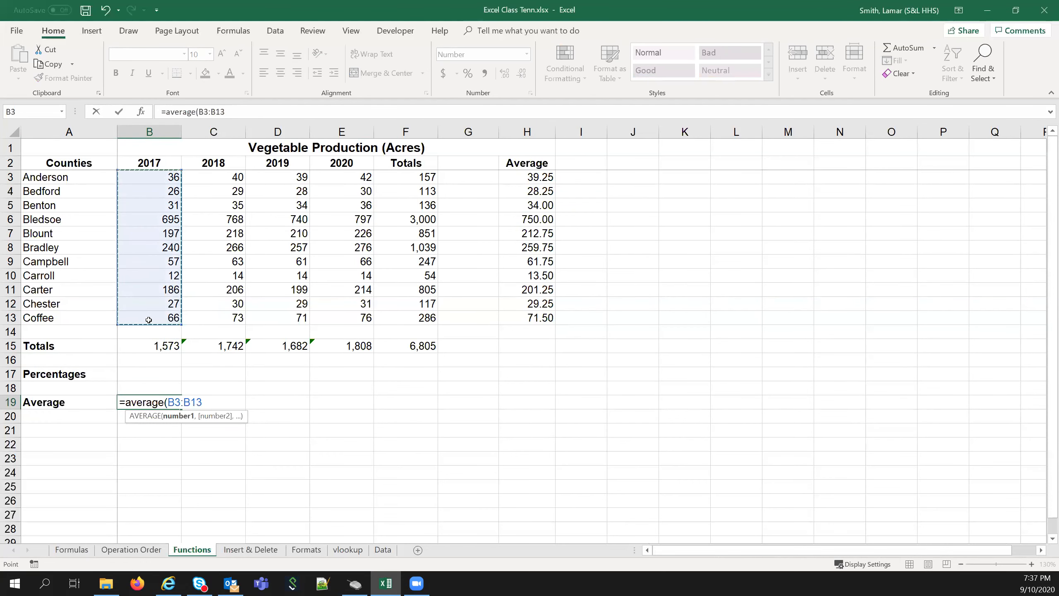
{"action": "type", "text": ")"}
{"action": "key", "text": "Return"}
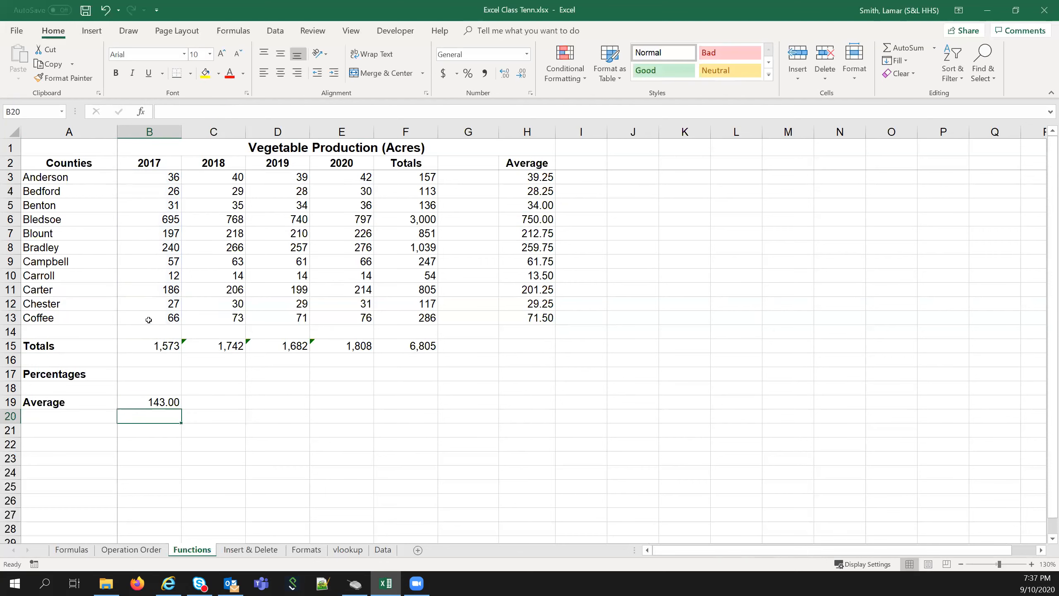
Fill the 2017 average formula from B19 across the Average row through E19.
{"action": "left_click", "coordinate": [138, 398]}
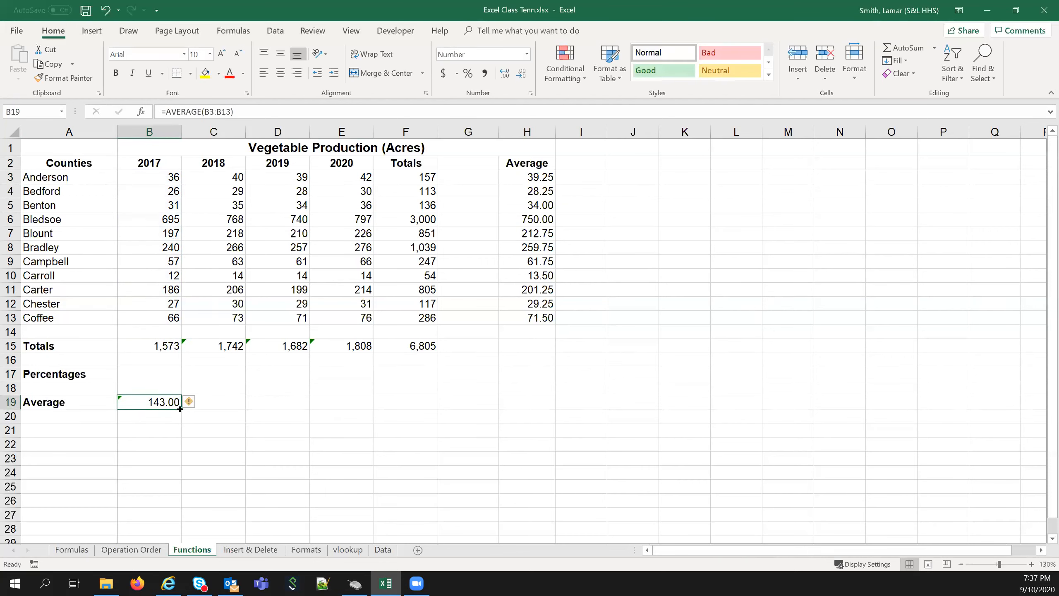
{"action": "left_click_drag", "start_coordinate": [180, 407], "coordinate": [386, 404]}
{"action": "left_click", "coordinate": [260, 432]}
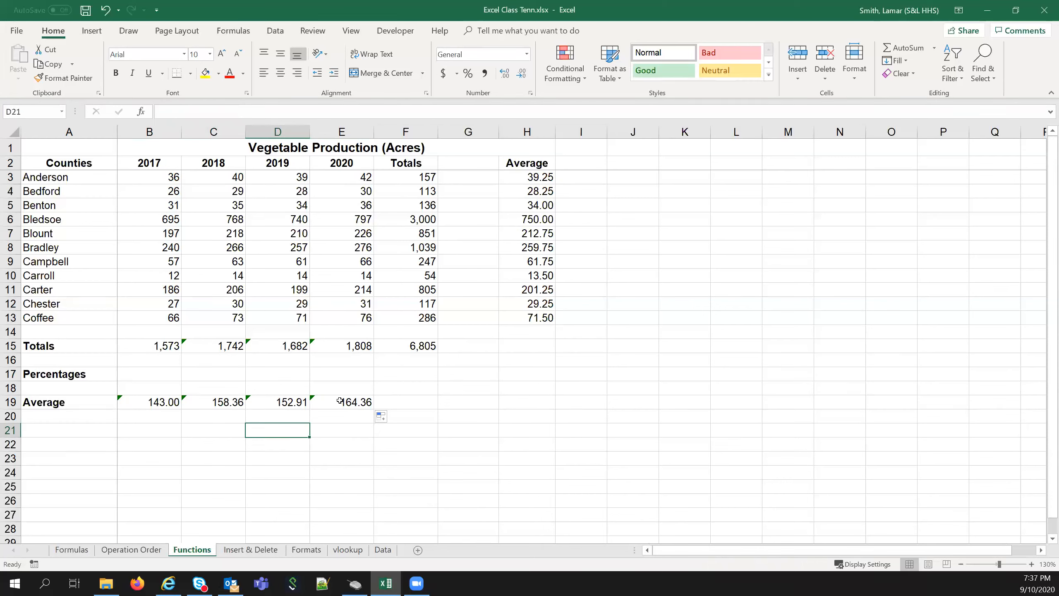
Examine the yearly totals in B15 through E15 as the basis for the Percentages row.
{"action": "left_click", "coordinate": [171, 374]}
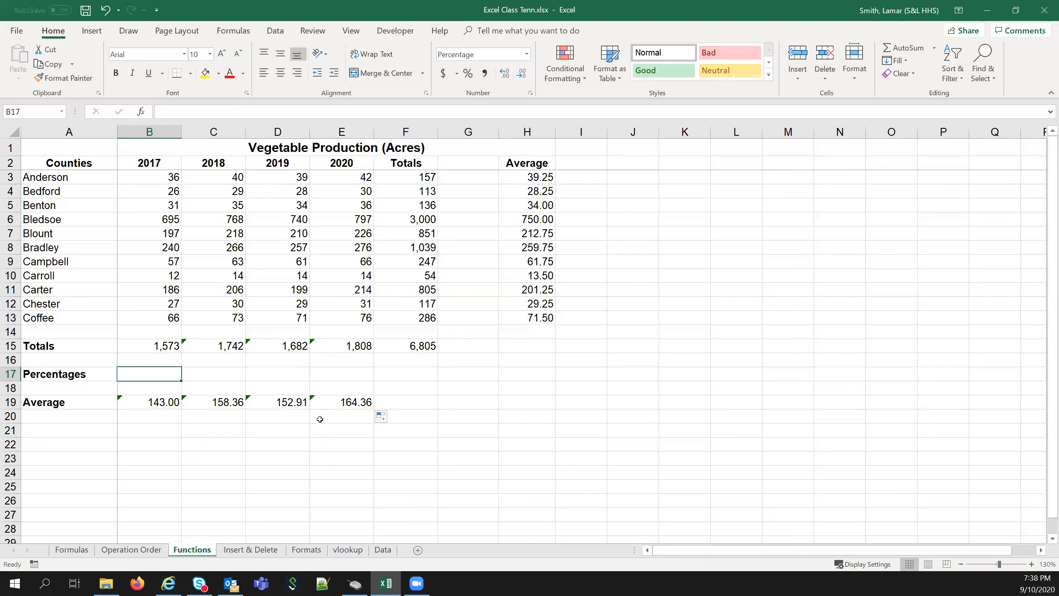
{"action": "left_click", "coordinate": [166, 349]}
{"action": "left_click", "coordinate": [213, 348]}
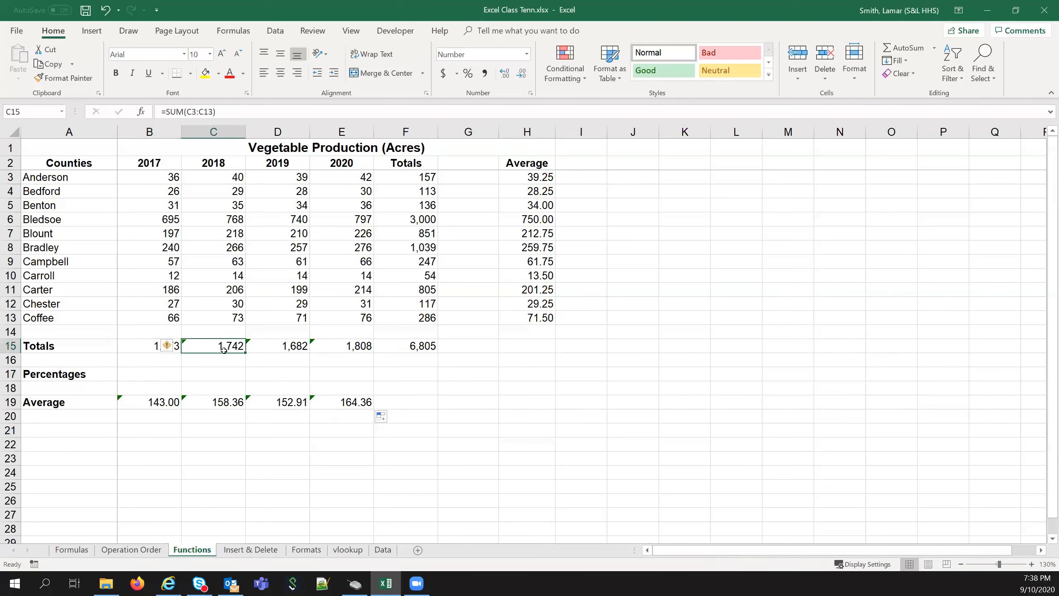
{"action": "left_click", "coordinate": [283, 349]}
{"action": "left_click", "coordinate": [322, 347]}
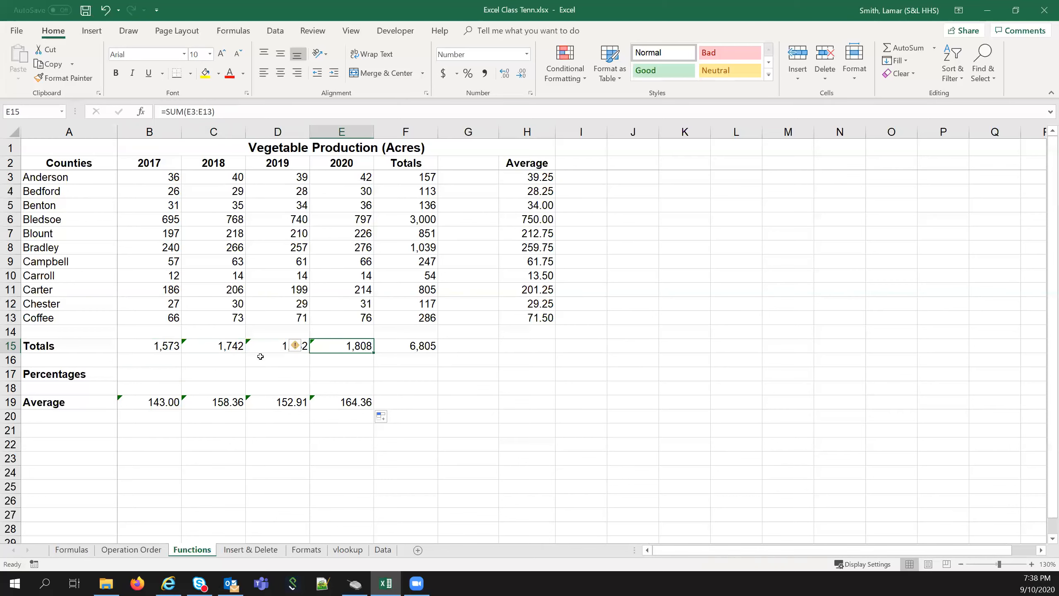
{"action": "left_click", "coordinate": [161, 346]}
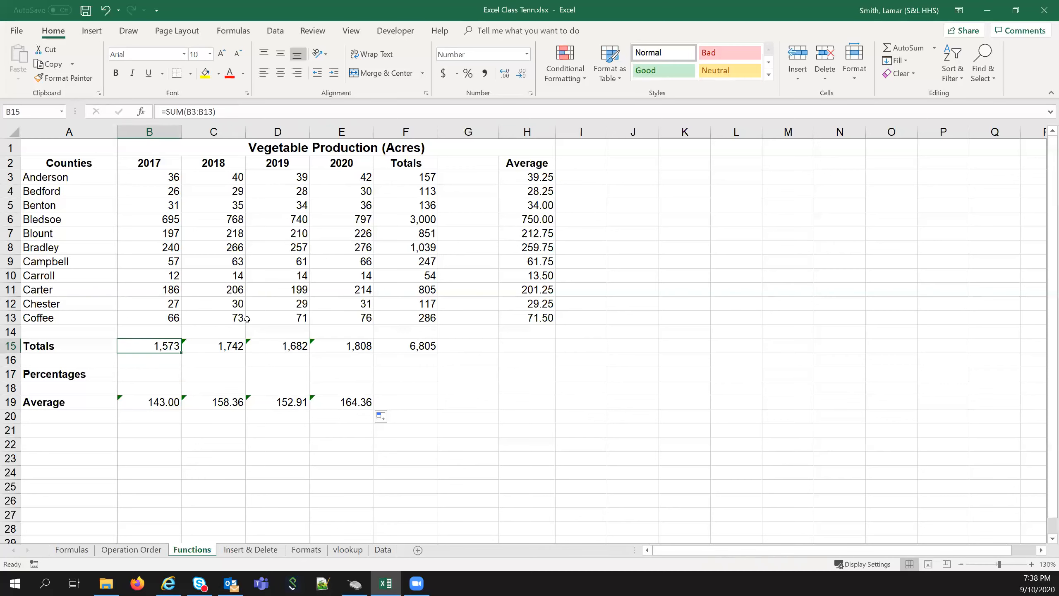
Enter =B15/F15 in B17 to calculate 2017's share of the grand total.
{"action": "left_click", "coordinate": [170, 374]}
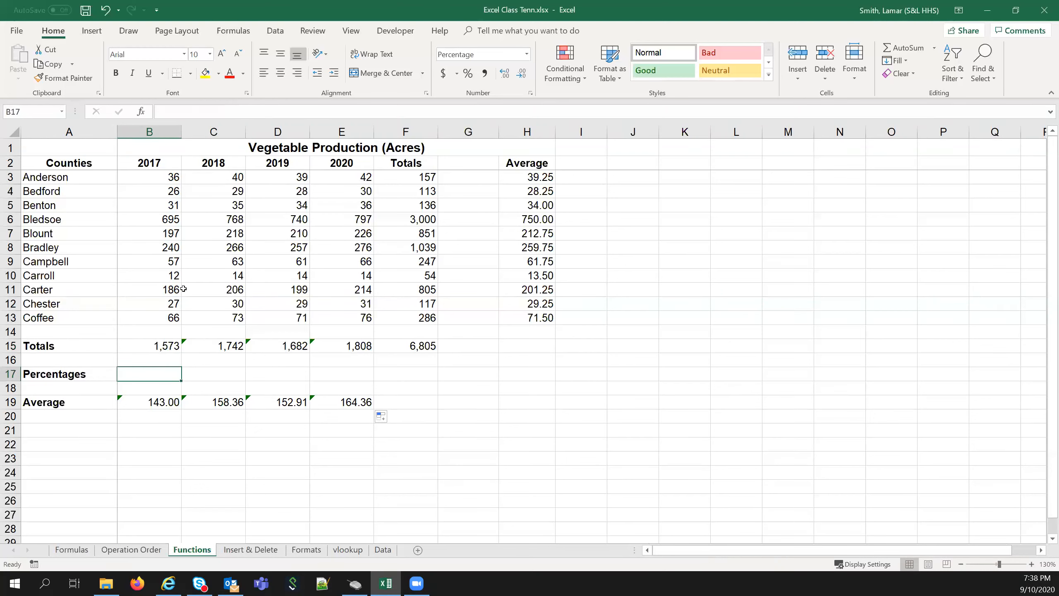
{"action": "type", "text": "="}
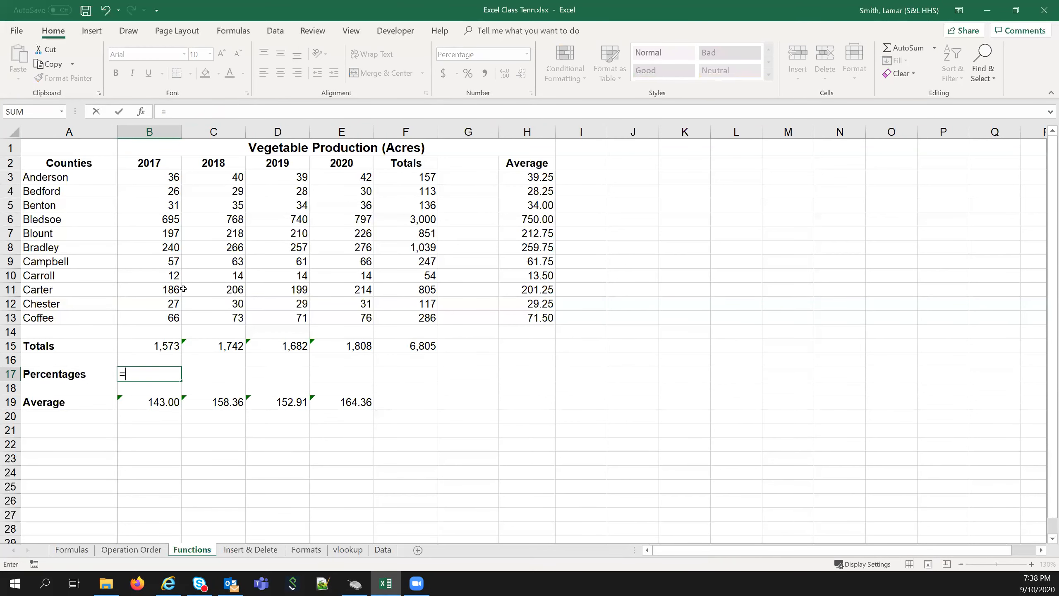
{"action": "left_click", "coordinate": [160, 346]}
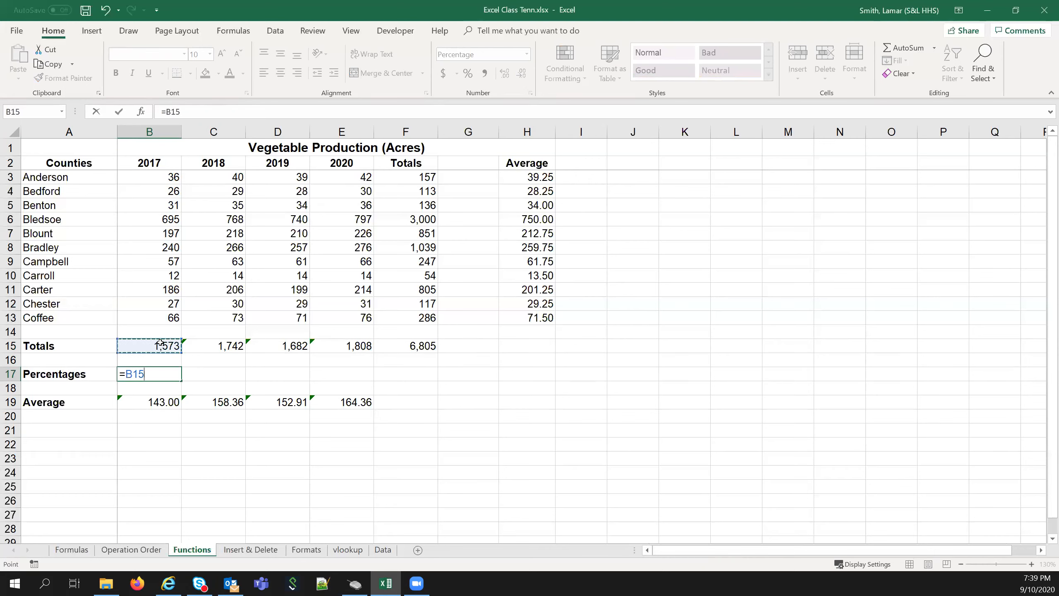
{"action": "type", "text": "/"}
{"action": "left_click", "coordinate": [413, 345]}
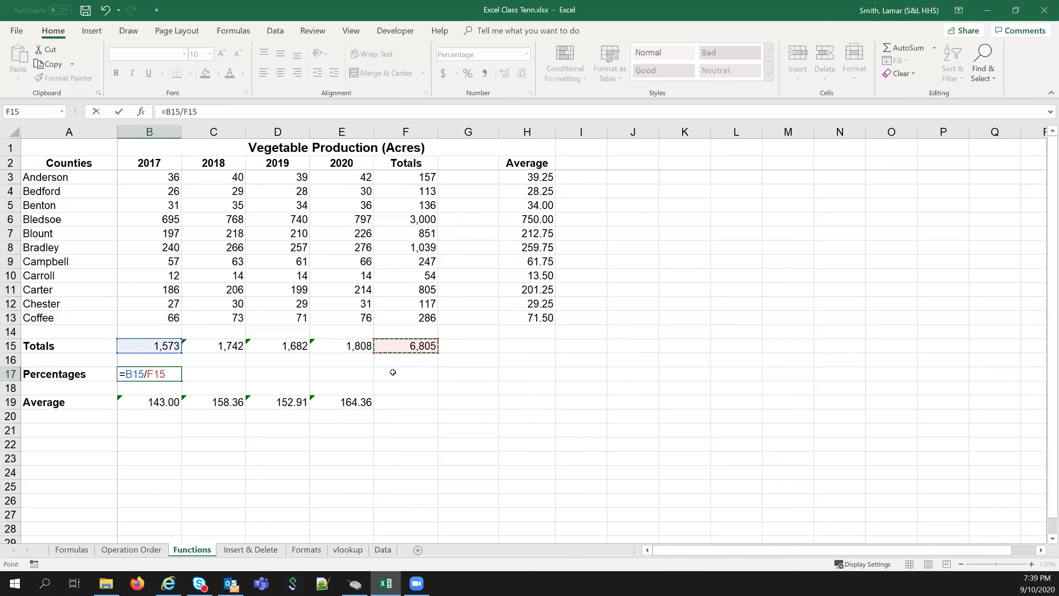
{"action": "key", "text": "Return"}
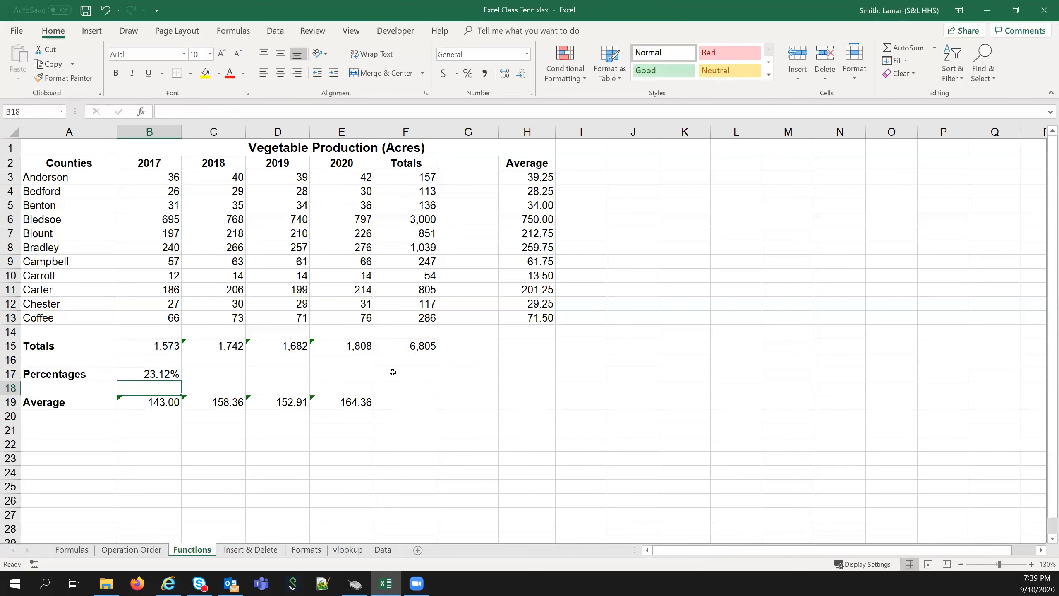
Try to fill the 2017 percentage formula from B17 across through E17 with its relative references.
{"action": "left_click", "coordinate": [159, 376]}
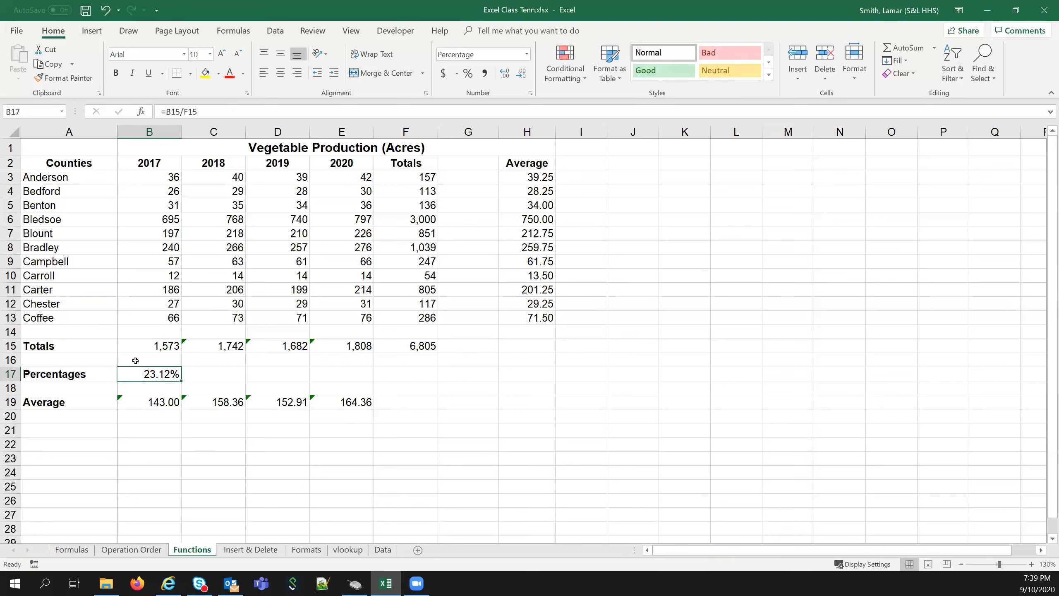
{"action": "left_click", "coordinate": [137, 430]}
{"action": "left_click", "coordinate": [144, 376]}
{"action": "left_click_drag", "start_coordinate": [180, 380], "coordinate": [350, 387]}
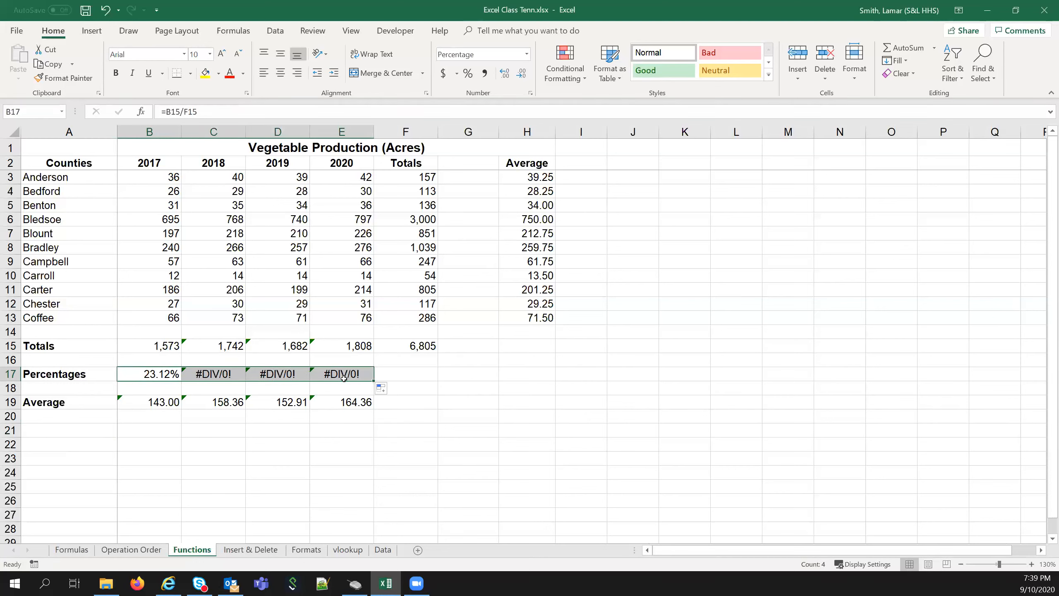
Inspect the copied percentage formulas in row 17 and check the cells C15 and G15 that C17 refers to.
{"action": "left_click", "coordinate": [338, 375]}
{"action": "left_click", "coordinate": [259, 378]}
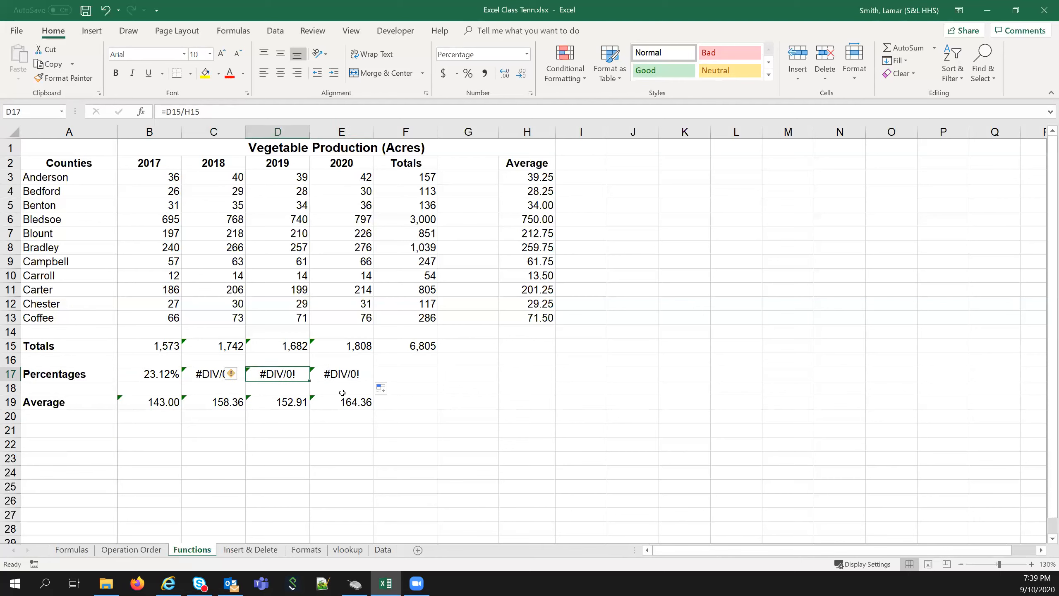
{"action": "left_click", "coordinate": [212, 377]}
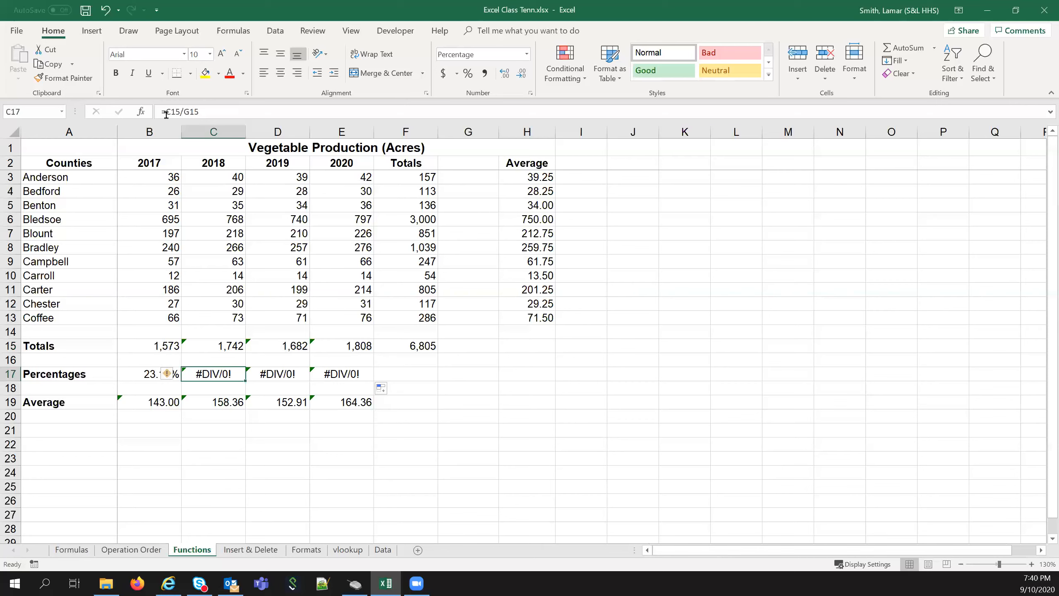
{"action": "left_click", "coordinate": [216, 345]}
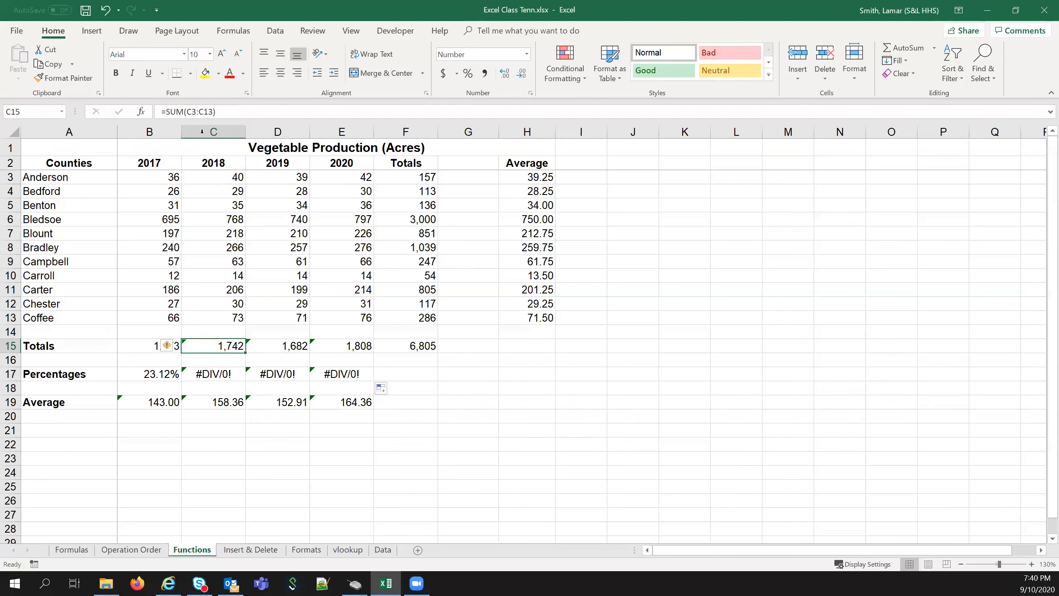
{"action": "left_click", "coordinate": [221, 374]}
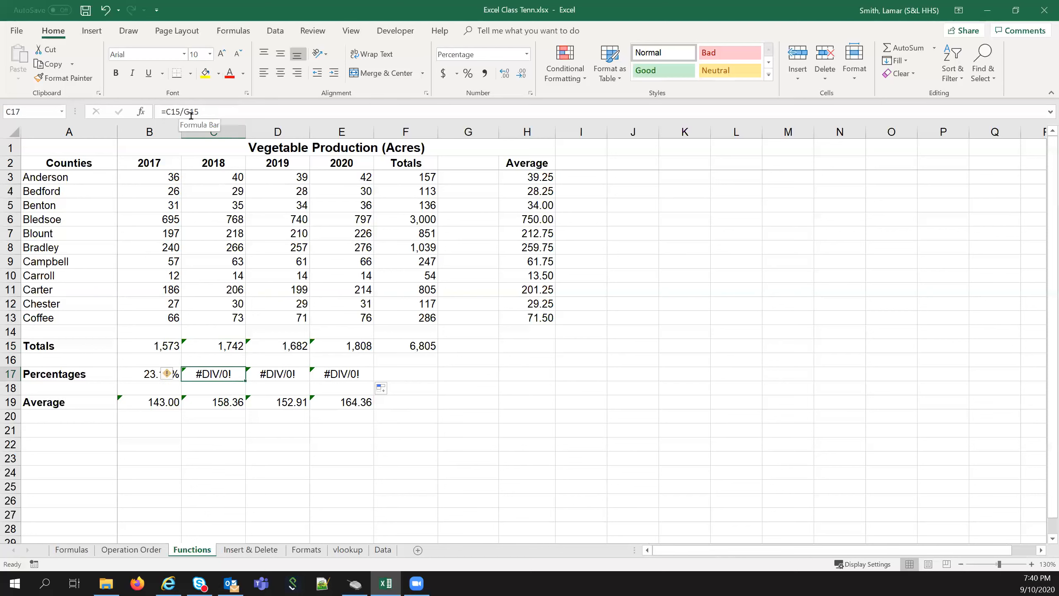
{"action": "left_click", "coordinate": [480, 344]}
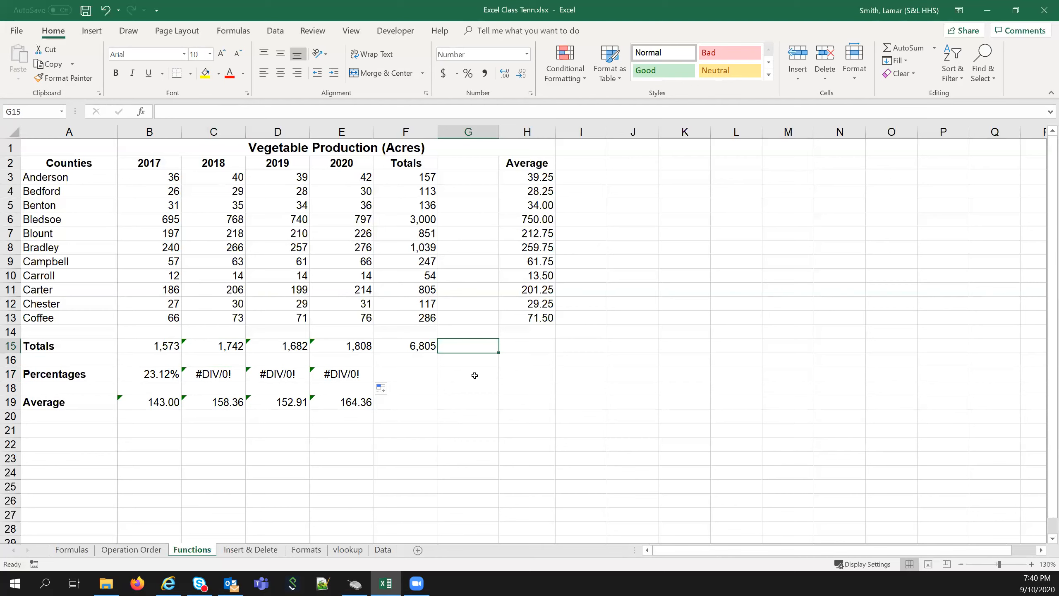
Clear the copied percentage formulas from C17, D17 and E17, keeping the one in B17.
{"action": "left_click", "coordinate": [224, 374]}
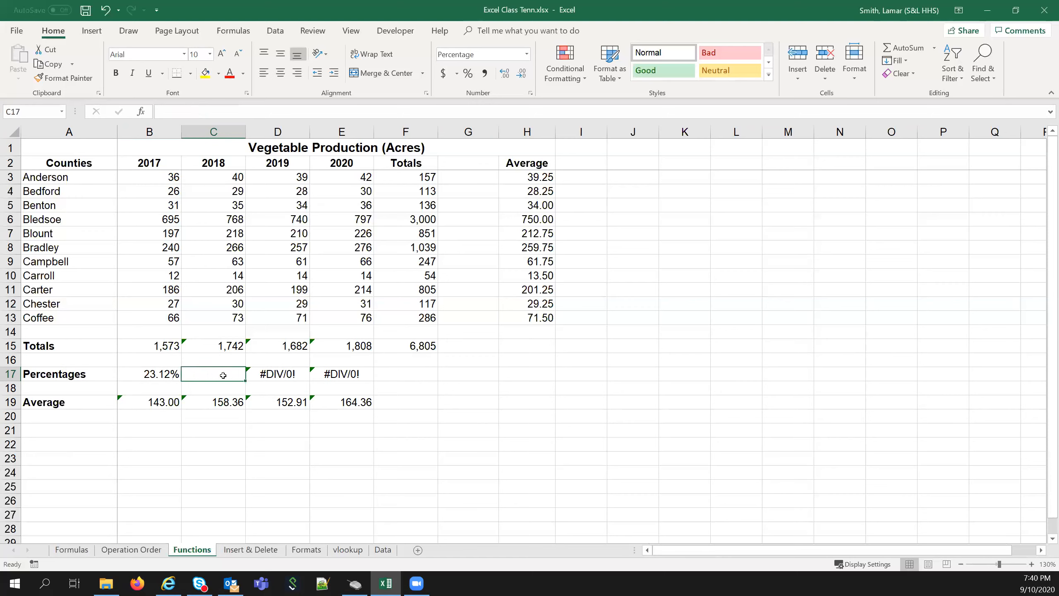
{"action": "key", "text": "Tab"}
{"action": "key", "text": "Delete"}
{"action": "key", "text": "Tab"}
{"action": "key", "text": "Delete"}
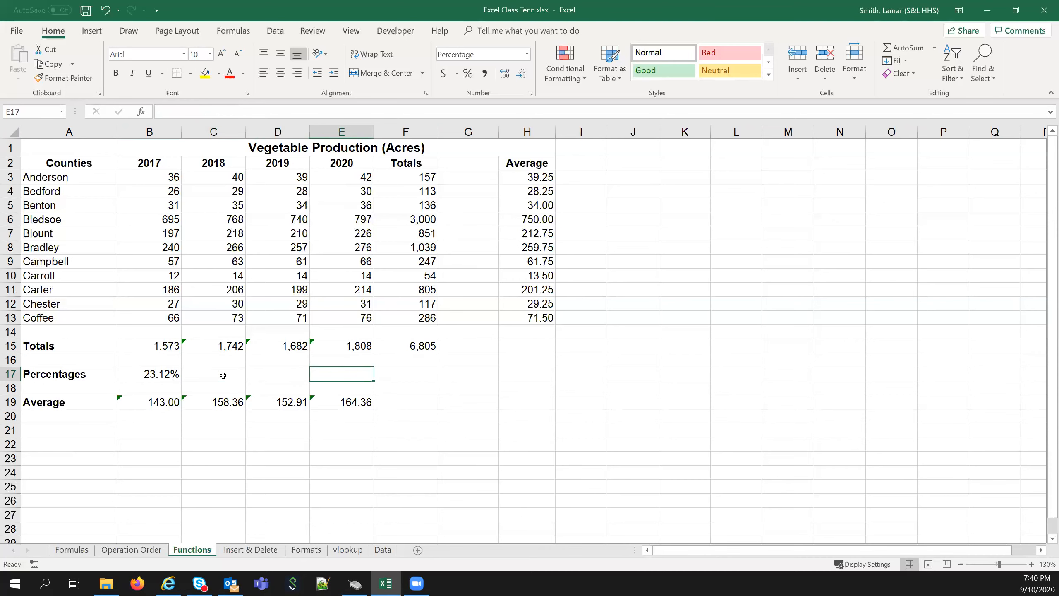
Change the 2017 percentage formula in B17 to =B15/$F15 and fill it across through E17.
{"action": "left_click", "coordinate": [178, 376]}
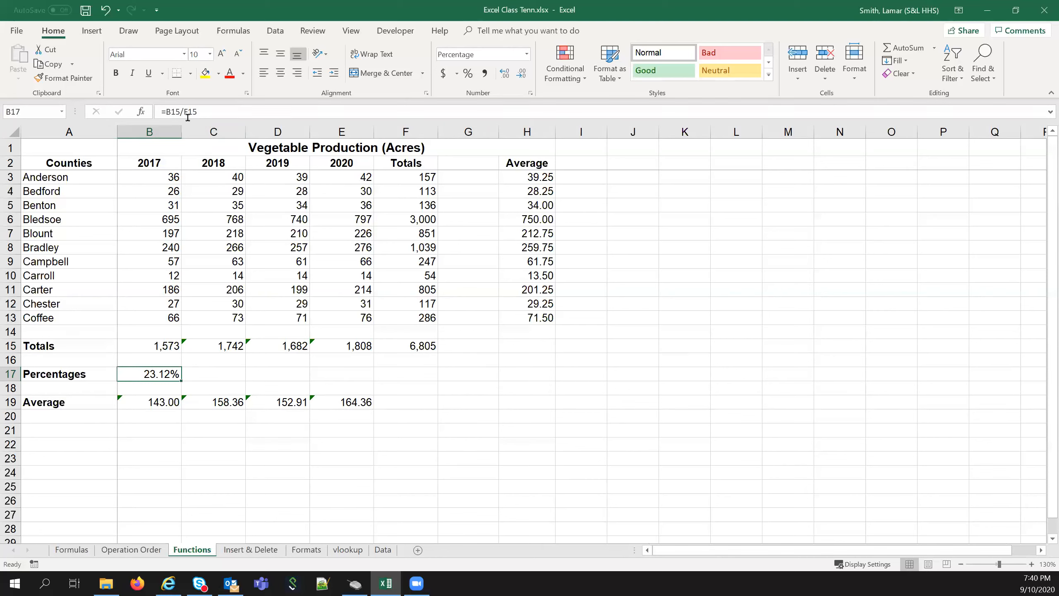
{"action": "left_click", "coordinate": [403, 346]}
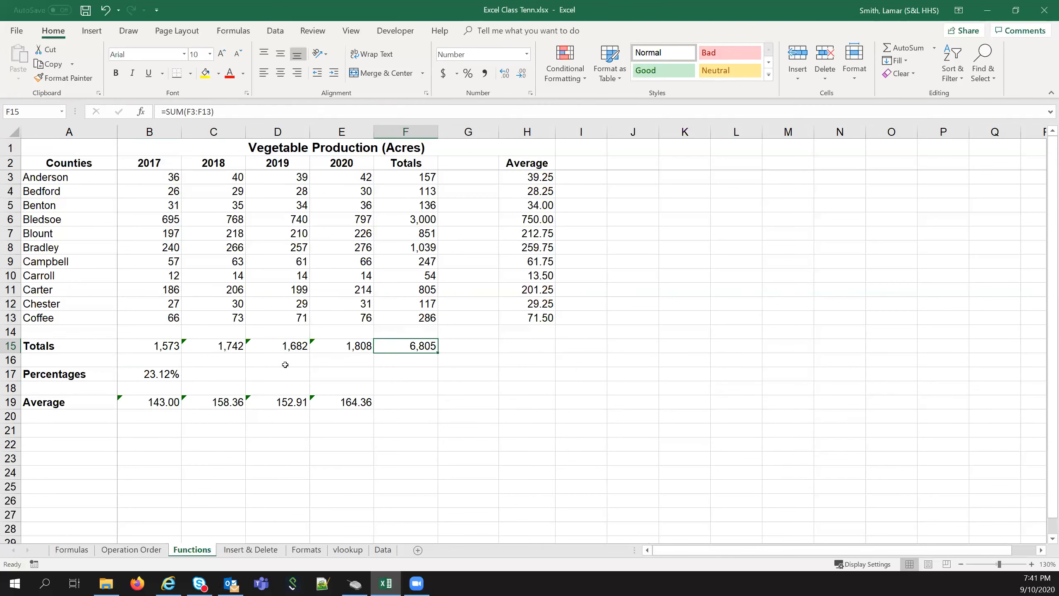
{"action": "left_click", "coordinate": [168, 380]}
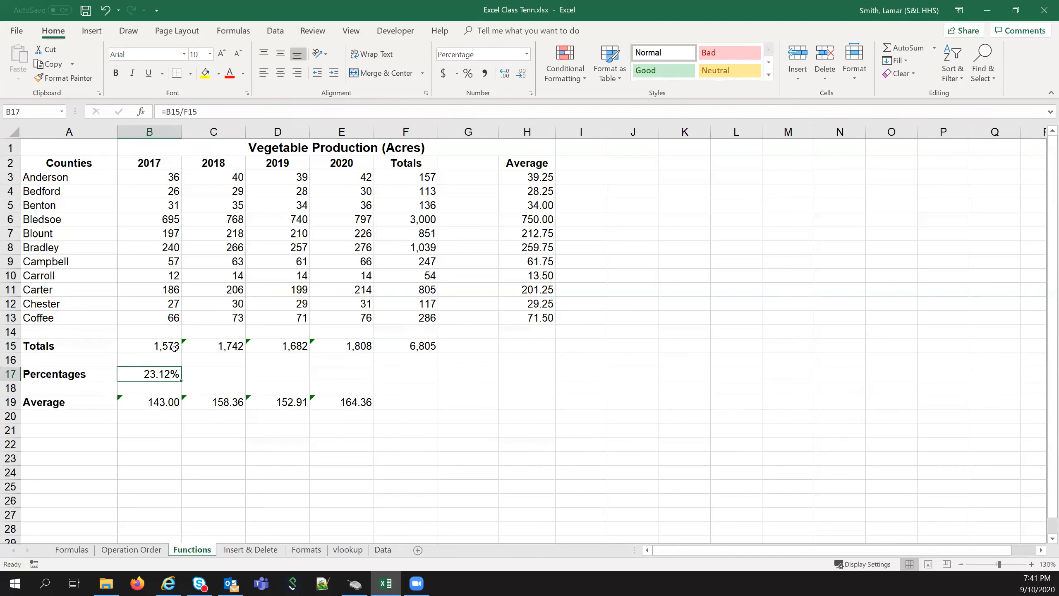
{"action": "left_click", "coordinate": [184, 111]}
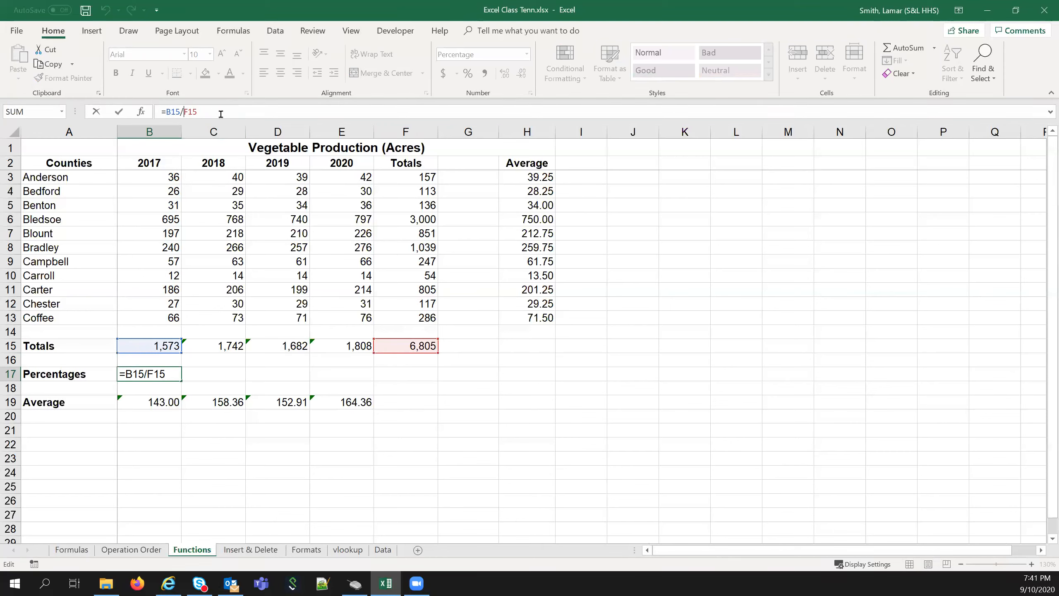
{"action": "type", "text": "$"}
{"action": "left_click", "coordinate": [116, 112]}
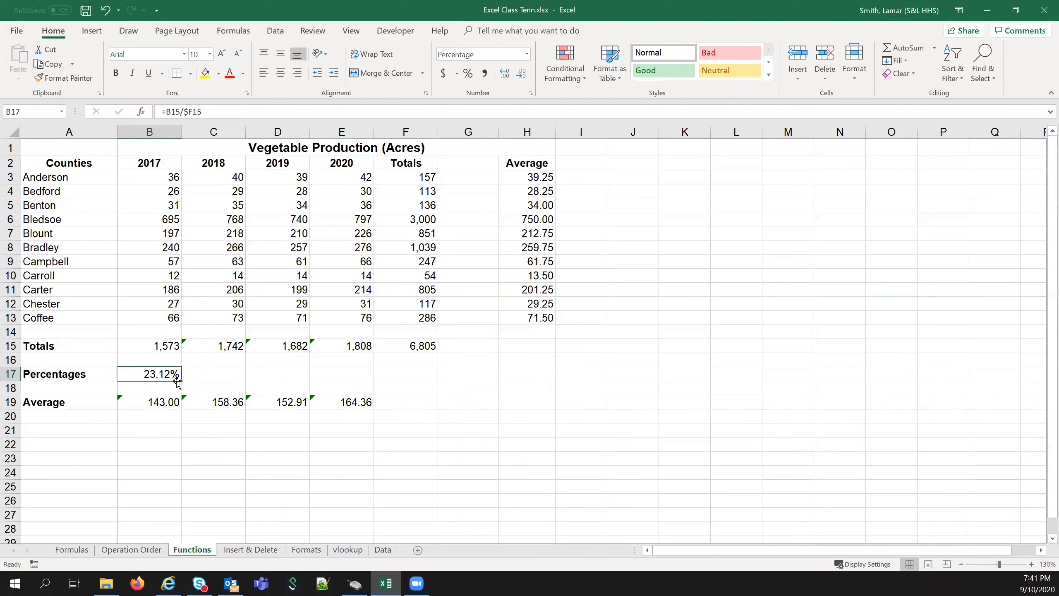
{"action": "left_click_drag", "start_coordinate": [181, 381], "coordinate": [350, 384]}
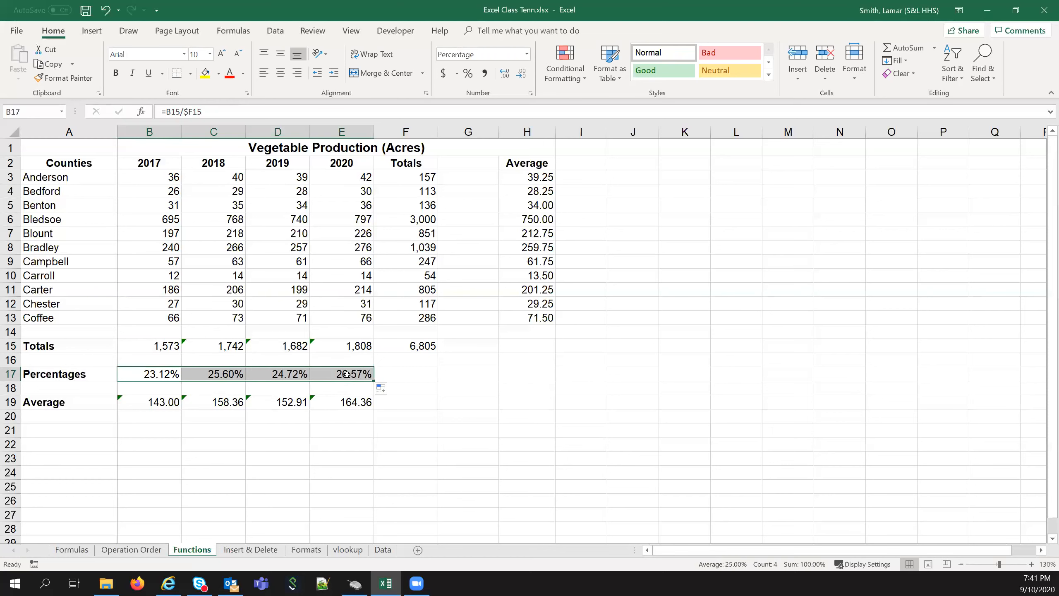
Inspect the percentage formulas in B17 through E17 to check which totals cells each one refers to.
{"action": "left_click", "coordinate": [220, 374]}
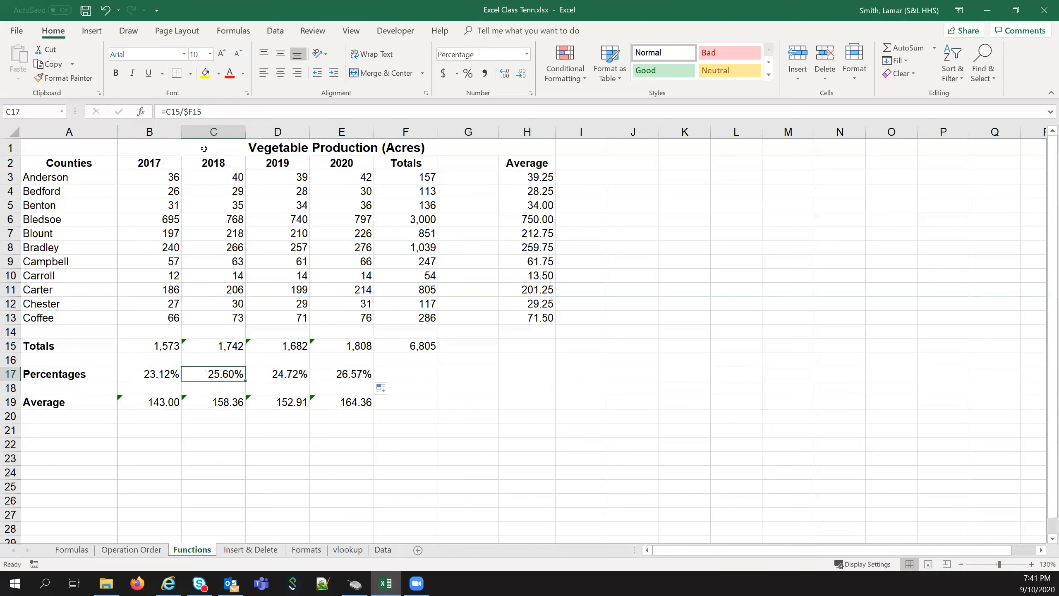
{"action": "left_click", "coordinate": [273, 373]}
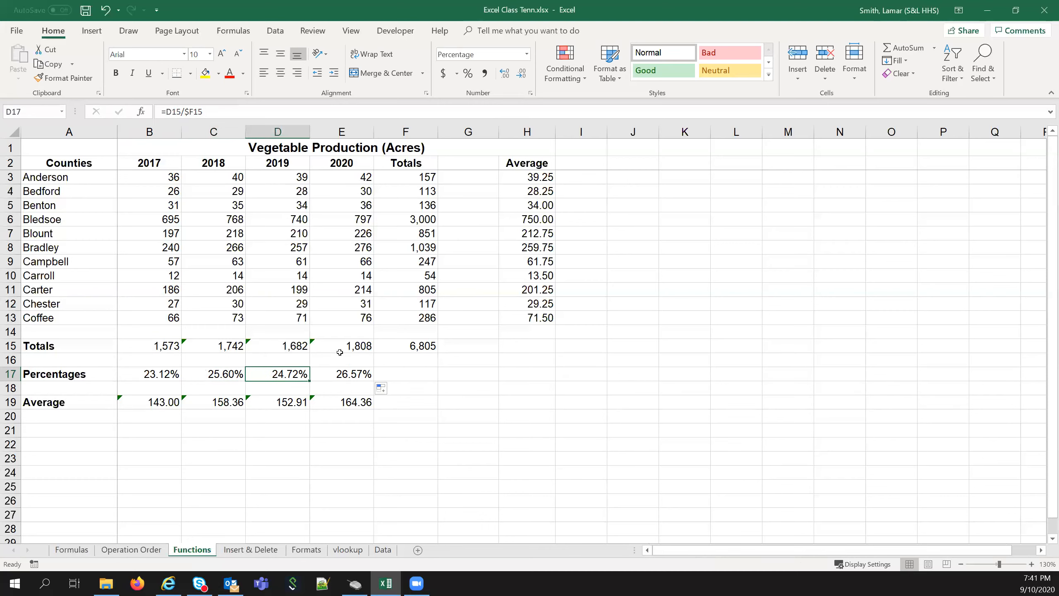
{"action": "left_click", "coordinate": [337, 368]}
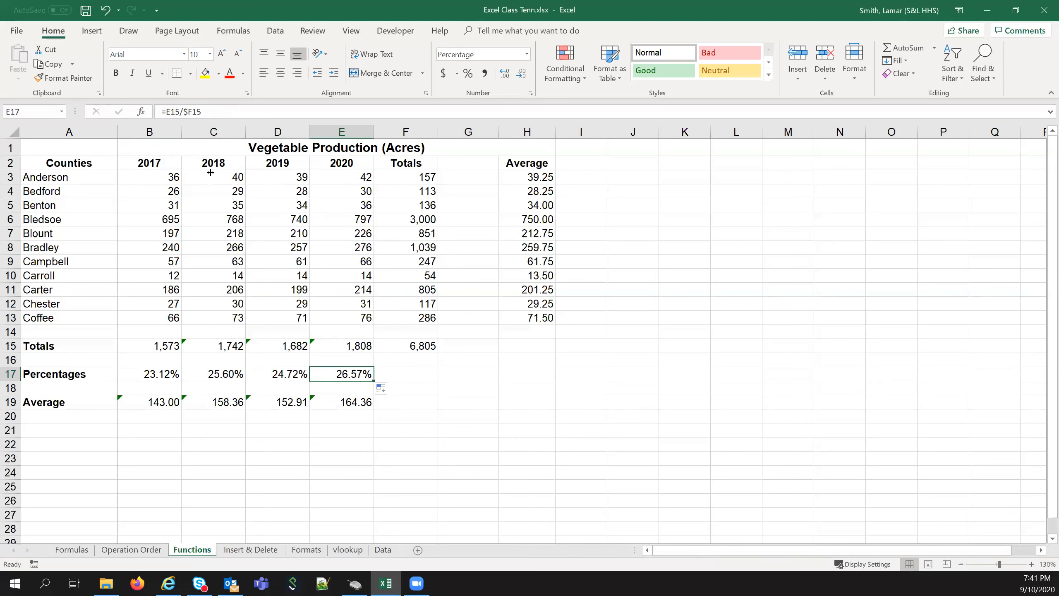
{"action": "left_click", "coordinate": [286, 374]}
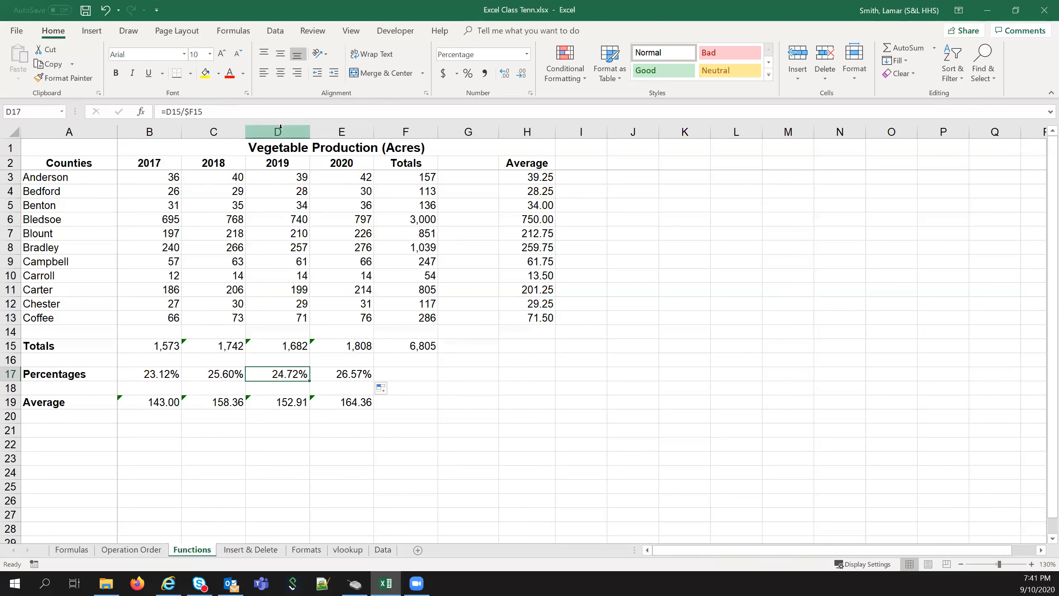
{"action": "left_click", "coordinate": [203, 371]}
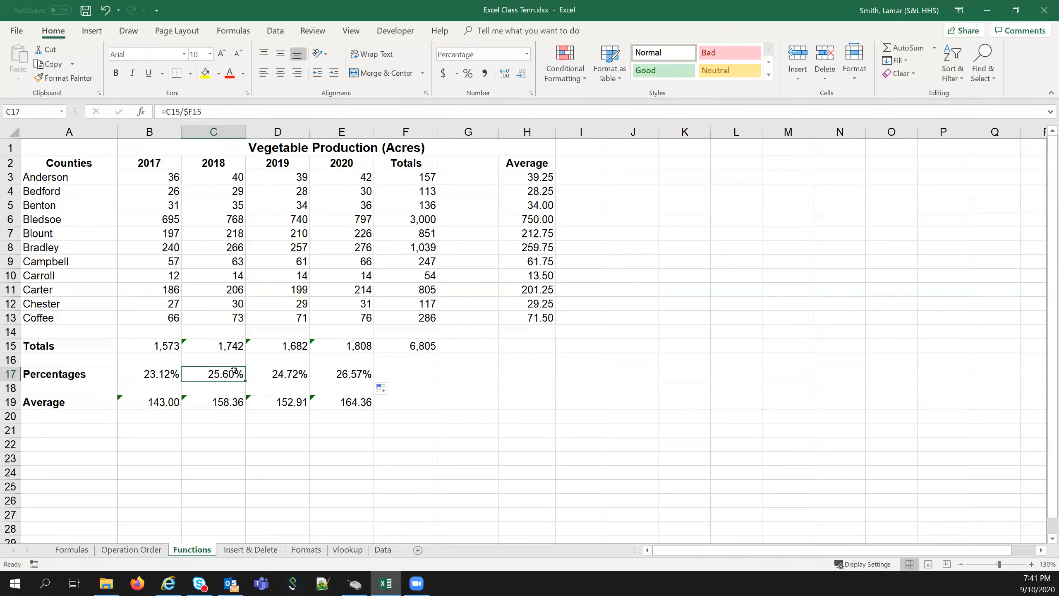
{"action": "left_click", "coordinate": [142, 375]}
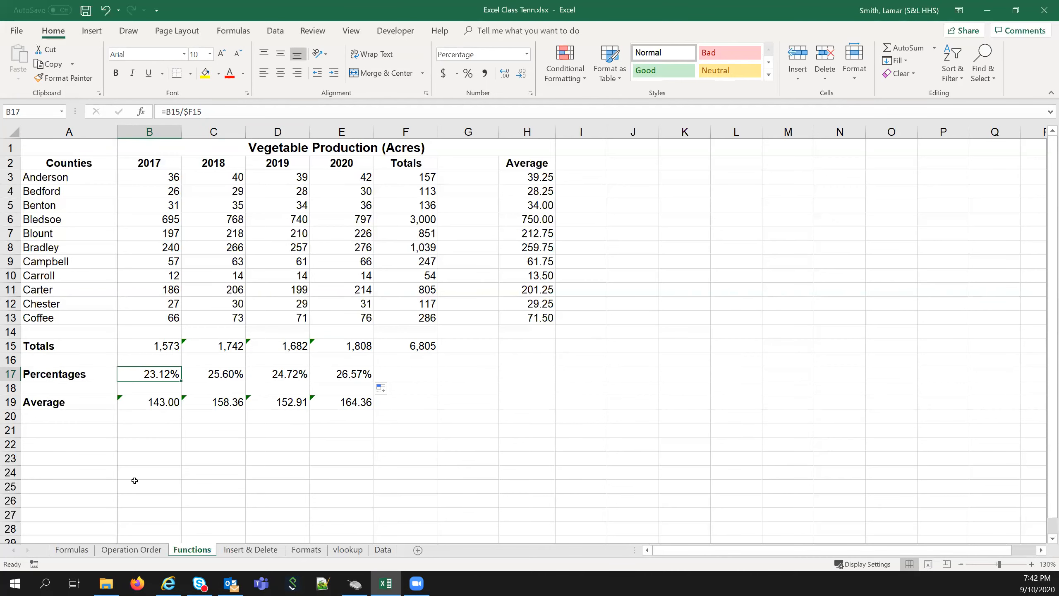
On the Formulas sheet, enter =A1*B1 in C1 to multiply the first row's two numbers.
{"action": "left_click", "coordinate": [85, 552]}
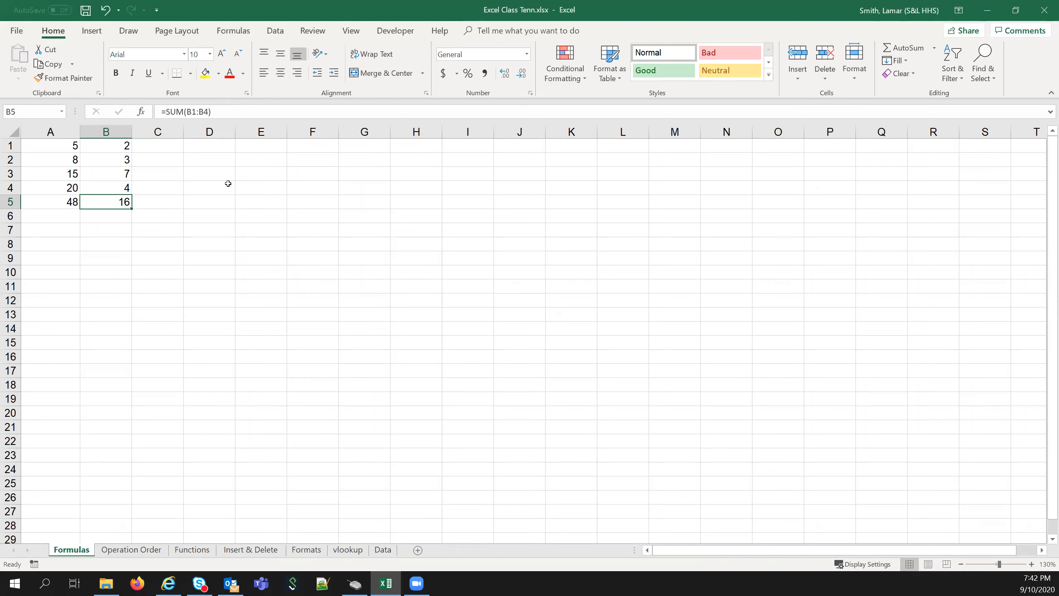
{"action": "left_click", "coordinate": [173, 148]}
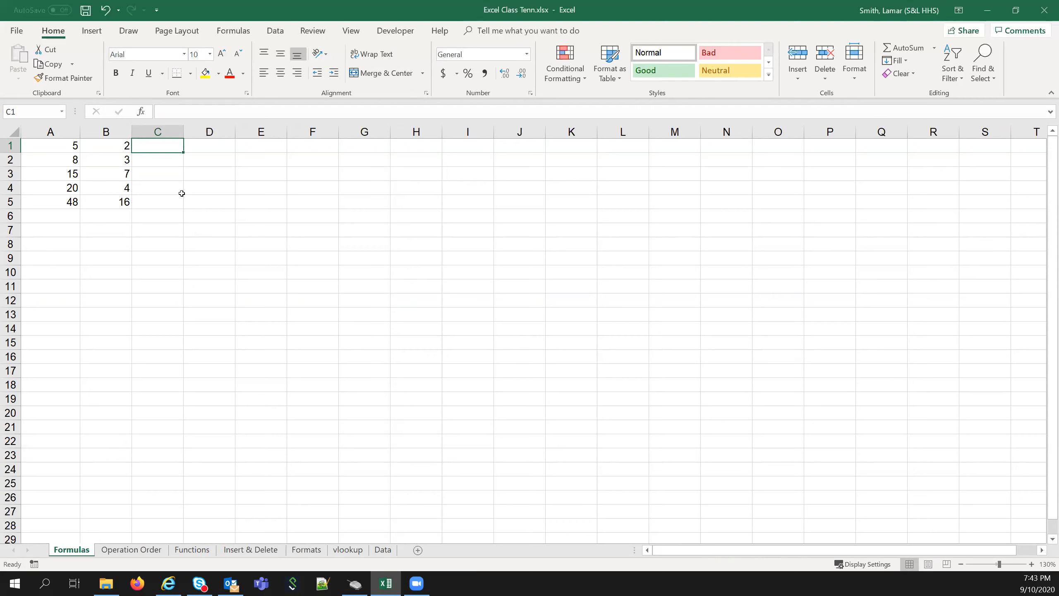
{"action": "type", "text": "="}
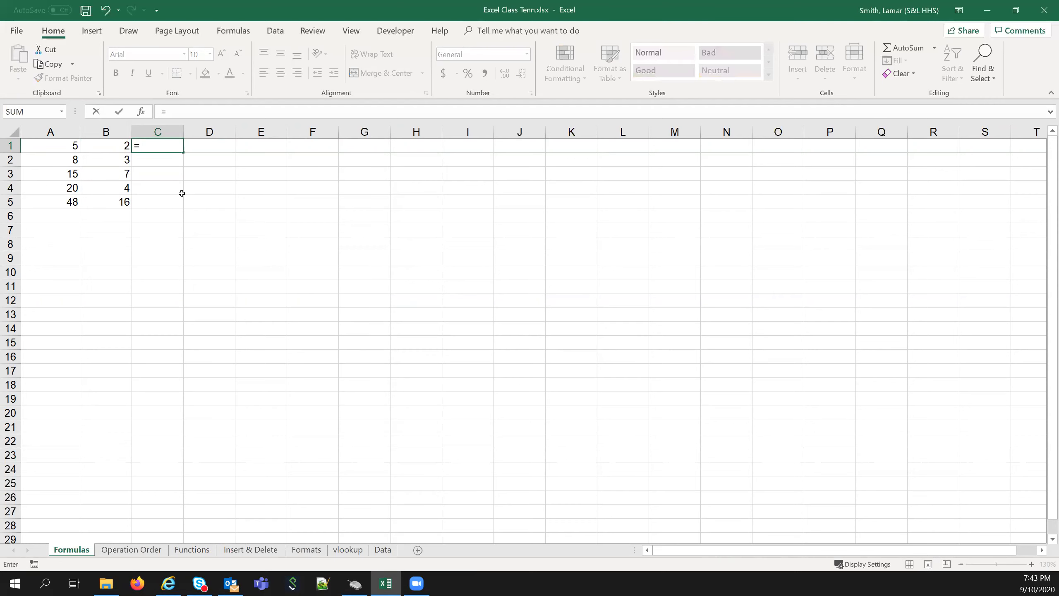
{"action": "left_click", "coordinate": [64, 144]}
{"action": "type", "text": "*"}
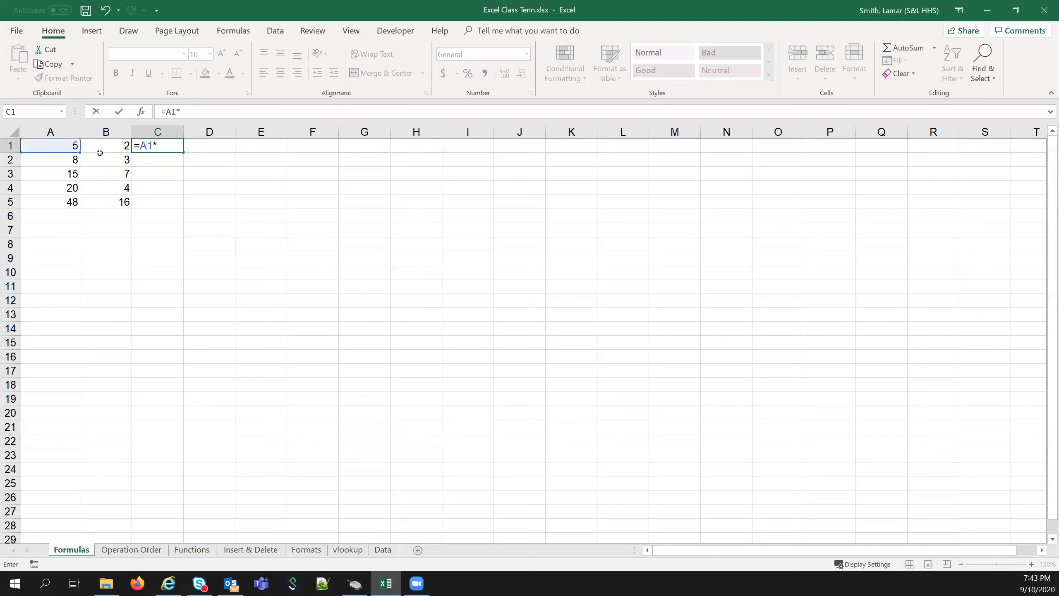
{"action": "left_click", "coordinate": [102, 147]}
{"action": "key", "text": "Return"}
Fill the multiplication formula from C1 down through C5.
{"action": "left_click", "coordinate": [161, 147]}
{"action": "left_click_drag", "start_coordinate": [187, 150], "coordinate": [182, 206]}
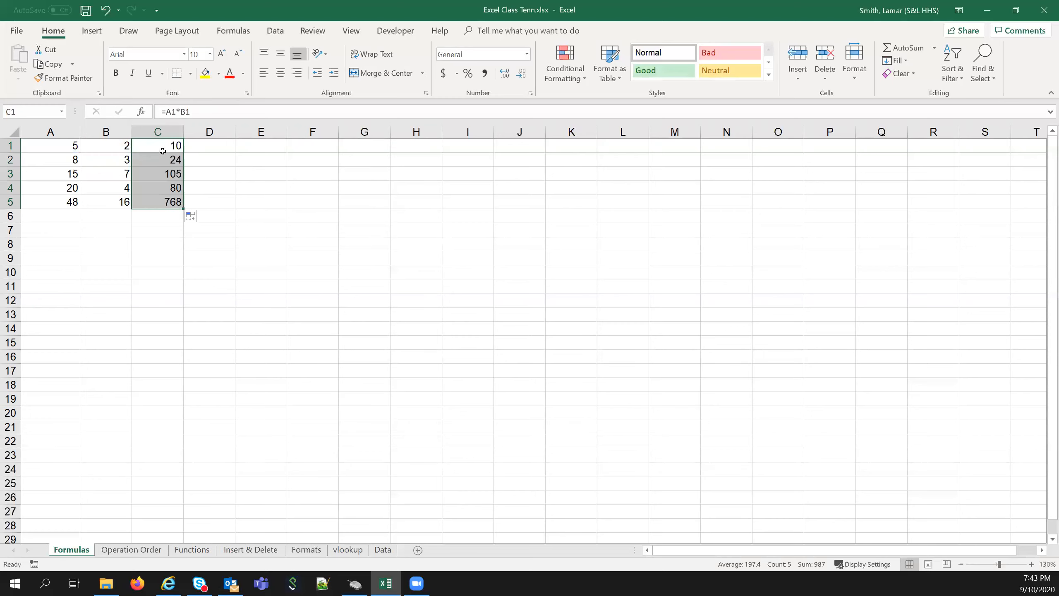
{"action": "left_click", "coordinate": [212, 150]}
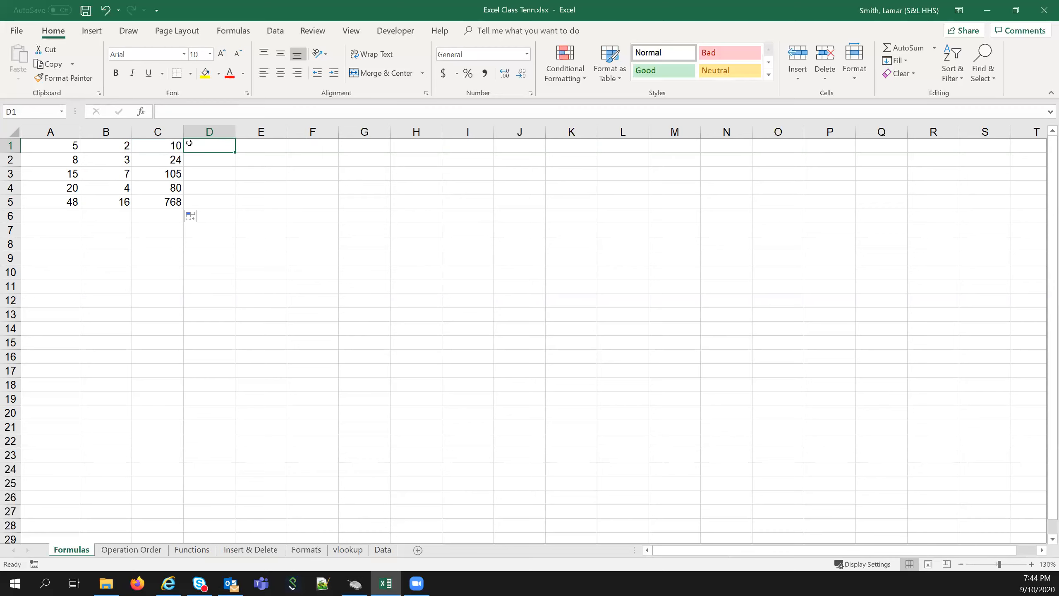
Copy C1:C5 and use Paste Special to paste only the values starting at E1.
{"action": "left_click", "coordinate": [152, 149]}
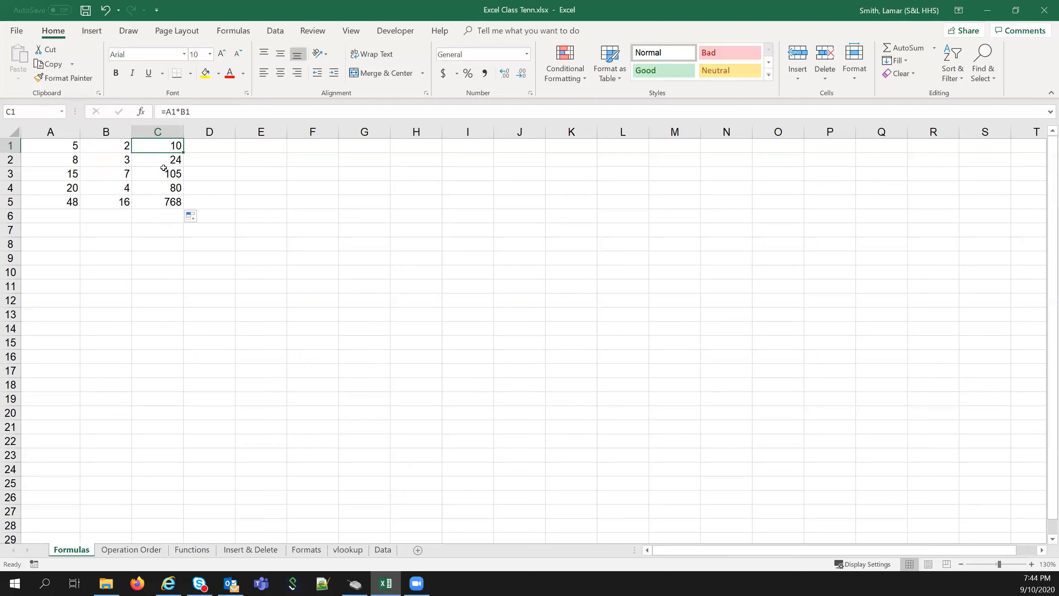
{"action": "left_click_drag", "start_coordinate": [154, 144], "coordinate": [159, 204]}
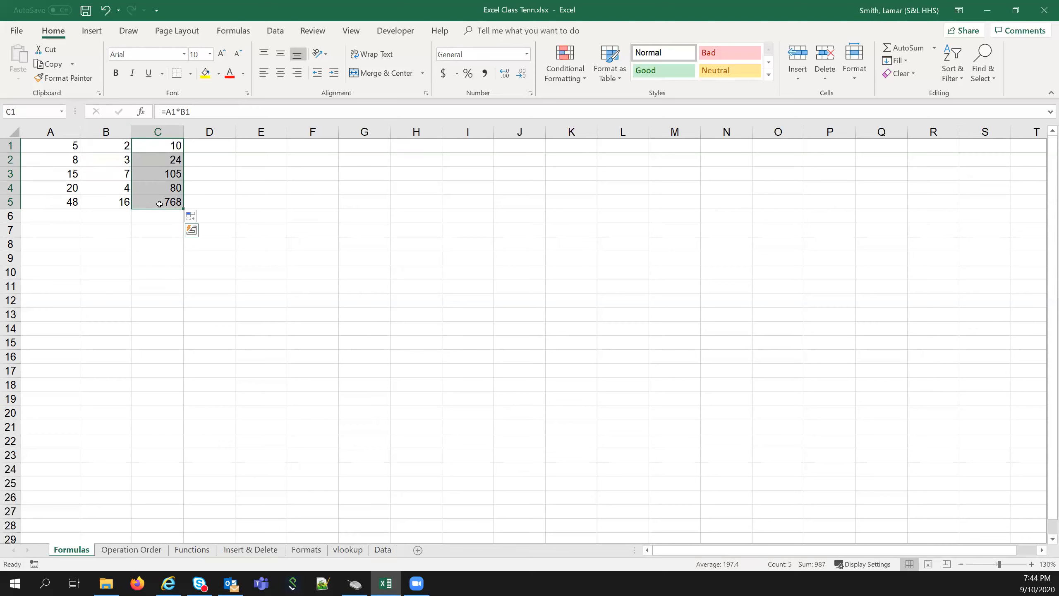
{"action": "key", "text": "ctrl+c"}
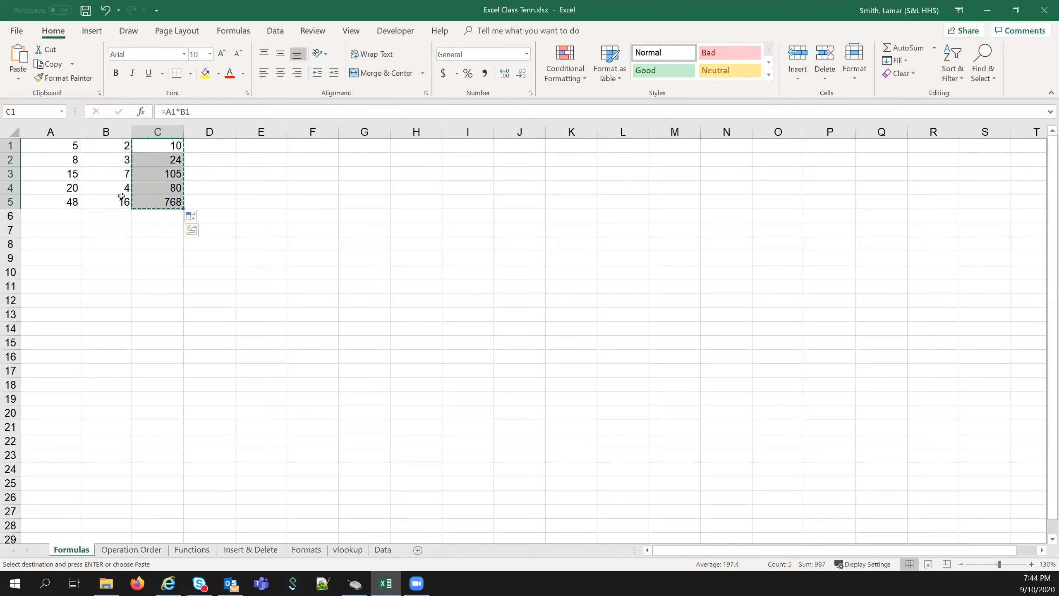
{"action": "left_click", "coordinate": [262, 148]}
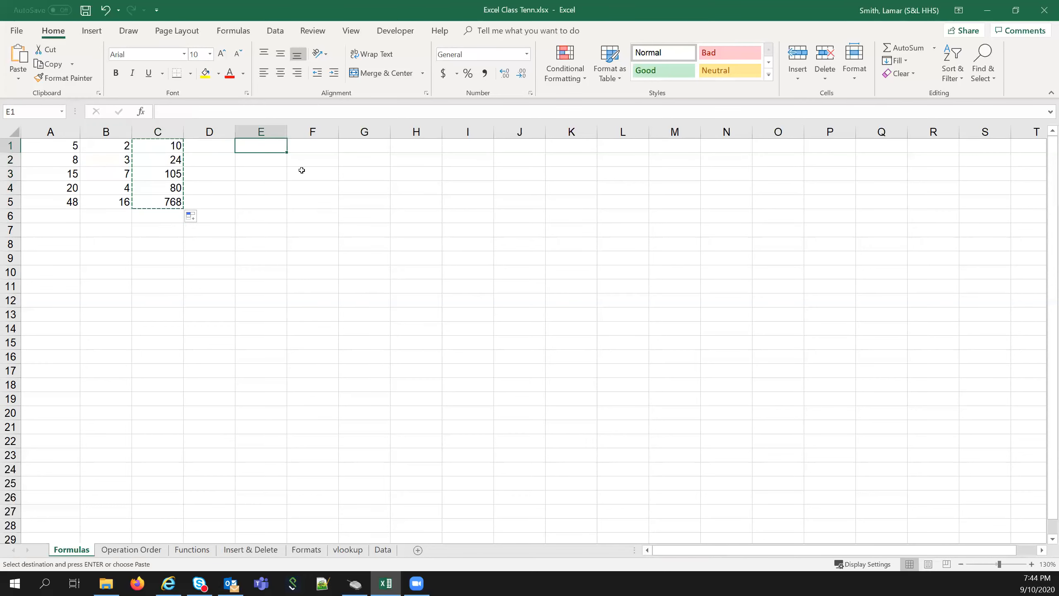
{"action": "right_click", "coordinate": [269, 150]}
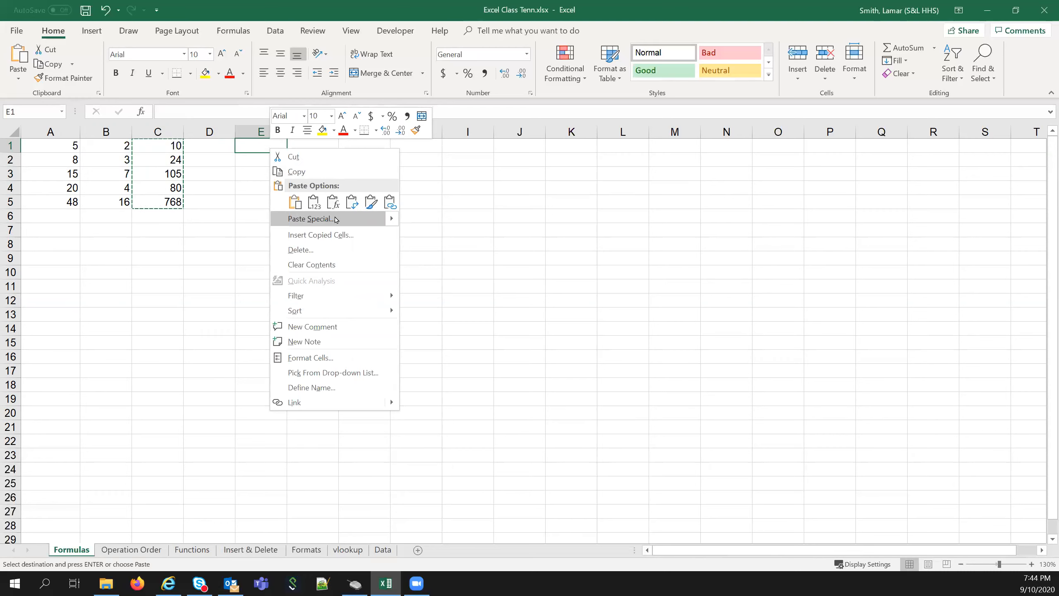
{"action": "left_click", "coordinate": [356, 218]}
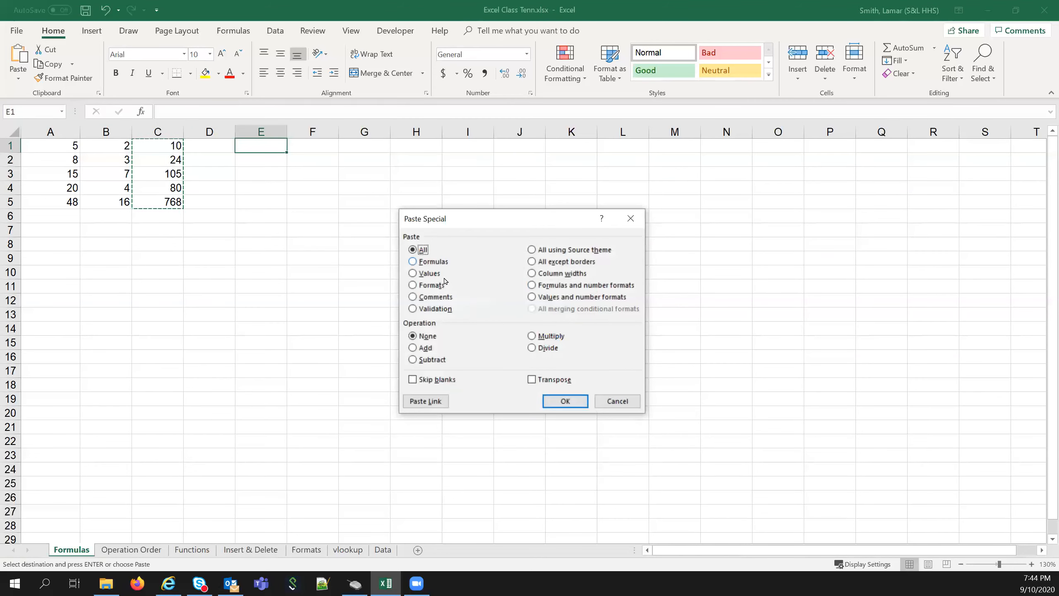
{"action": "left_click", "coordinate": [415, 275]}
{"action": "left_click", "coordinate": [565, 400]}
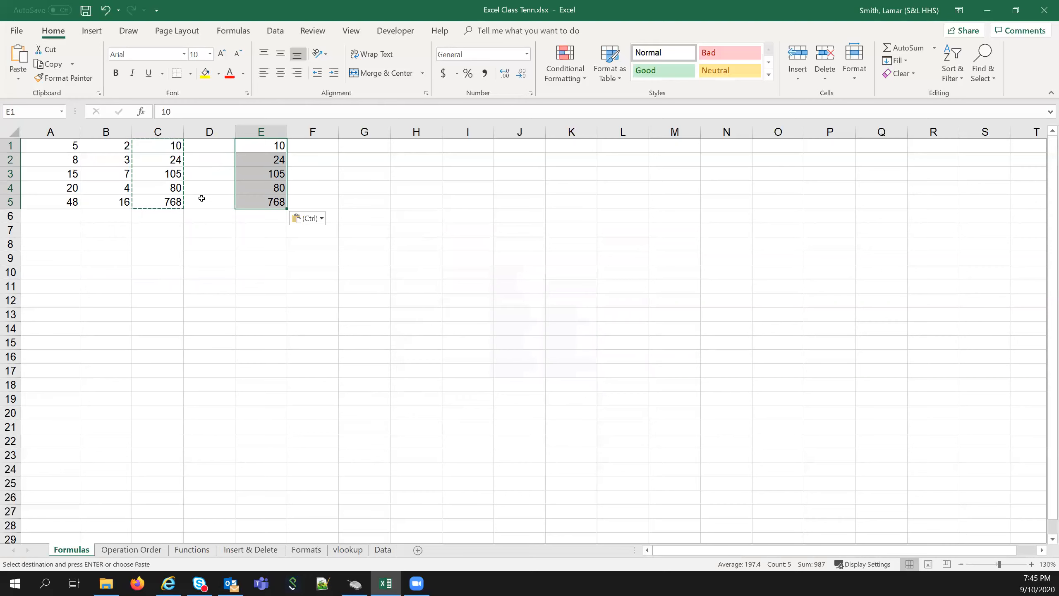
End the copy selection and compare the contents of C1 with the pasted cell E1.
{"action": "left_click", "coordinate": [329, 186]}
{"action": "left_click", "coordinate": [209, 148]}
{"action": "key", "text": "Escape"}
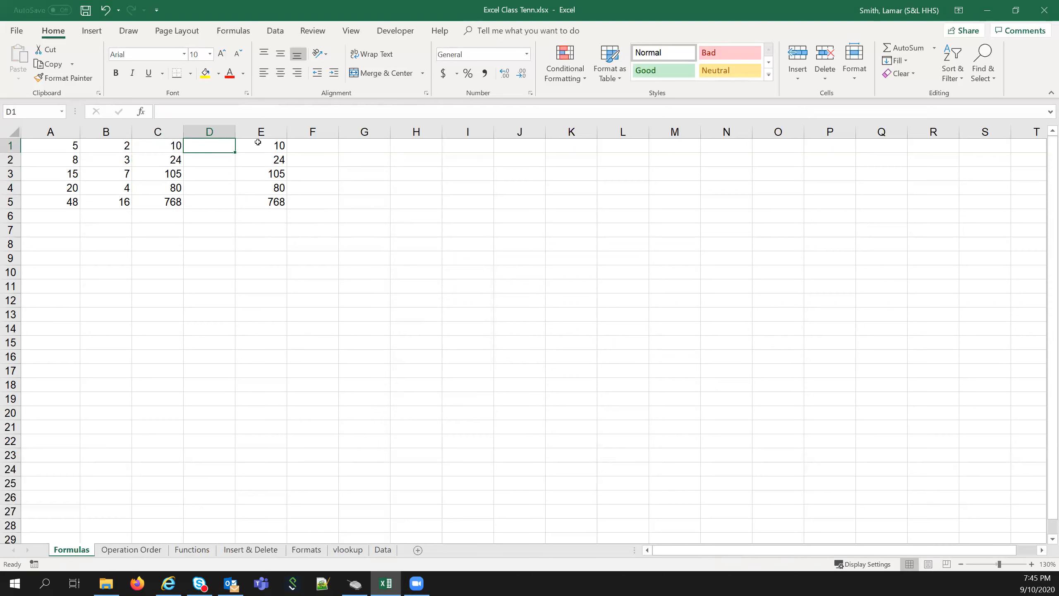
{"action": "left_click", "coordinate": [158, 145]}
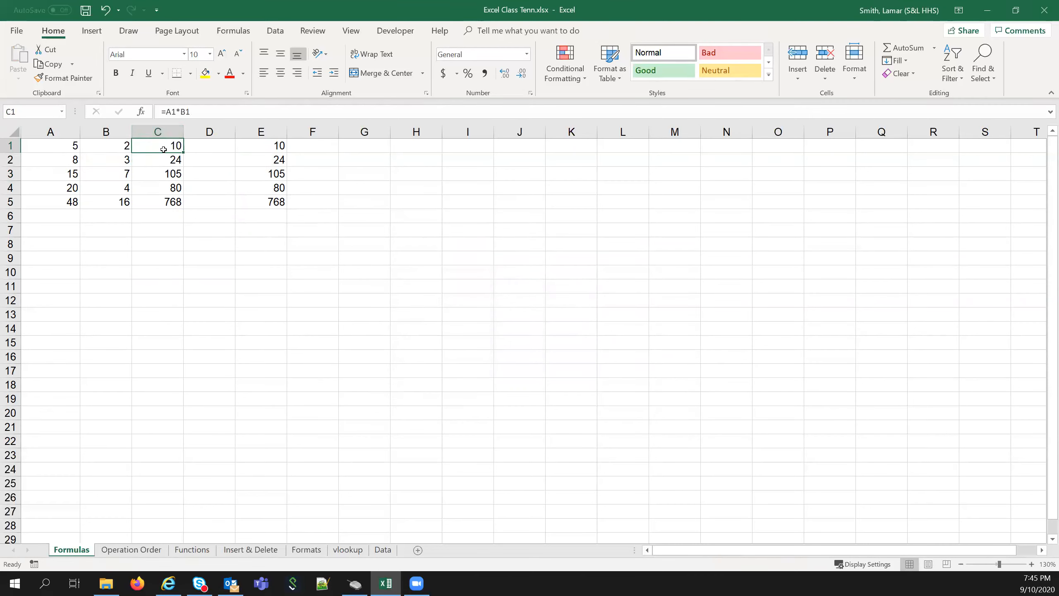
{"action": "left_click", "coordinate": [269, 147]}
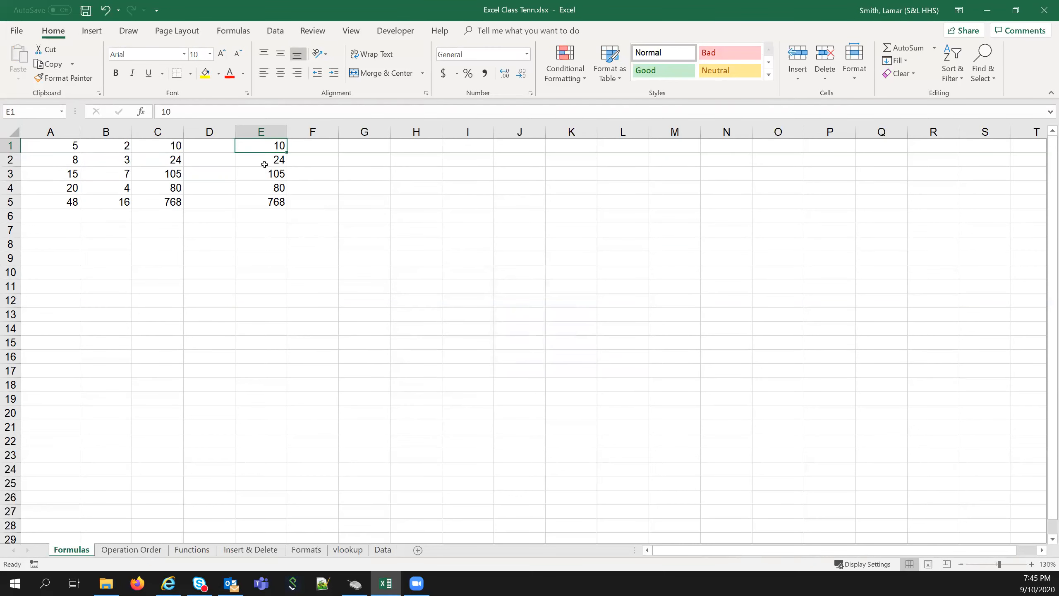
Set A1 to 7 to test how the formulas and the pasted values respond.
{"action": "left_click", "coordinate": [63, 146]}
{"action": "type", "text": "7"}
{"action": "key", "text": "Return"}
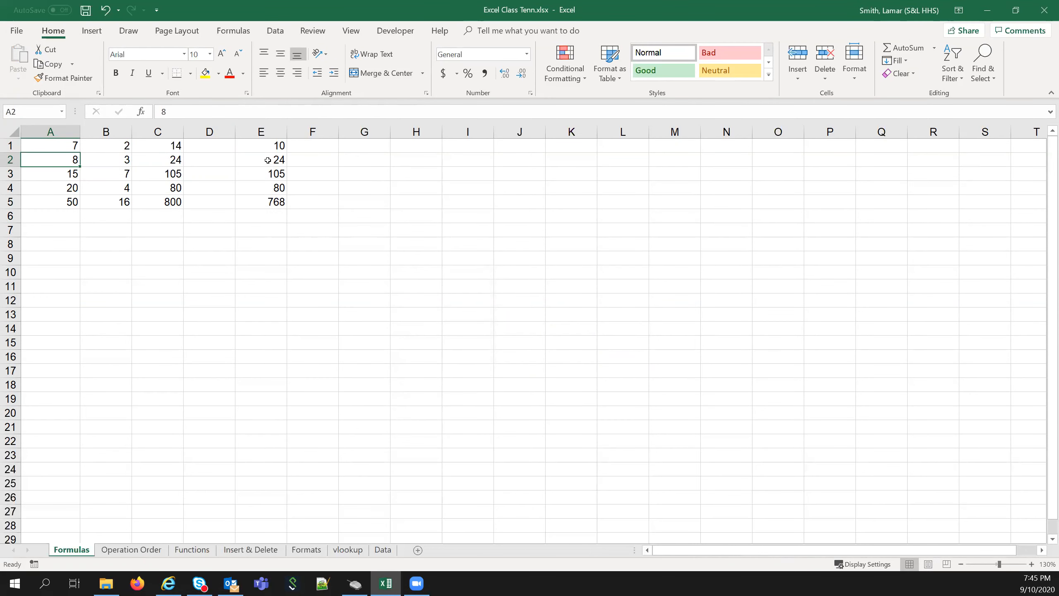
Clear the pasted values from E1:E5.
{"action": "left_click_drag", "start_coordinate": [266, 147], "coordinate": [277, 210]}
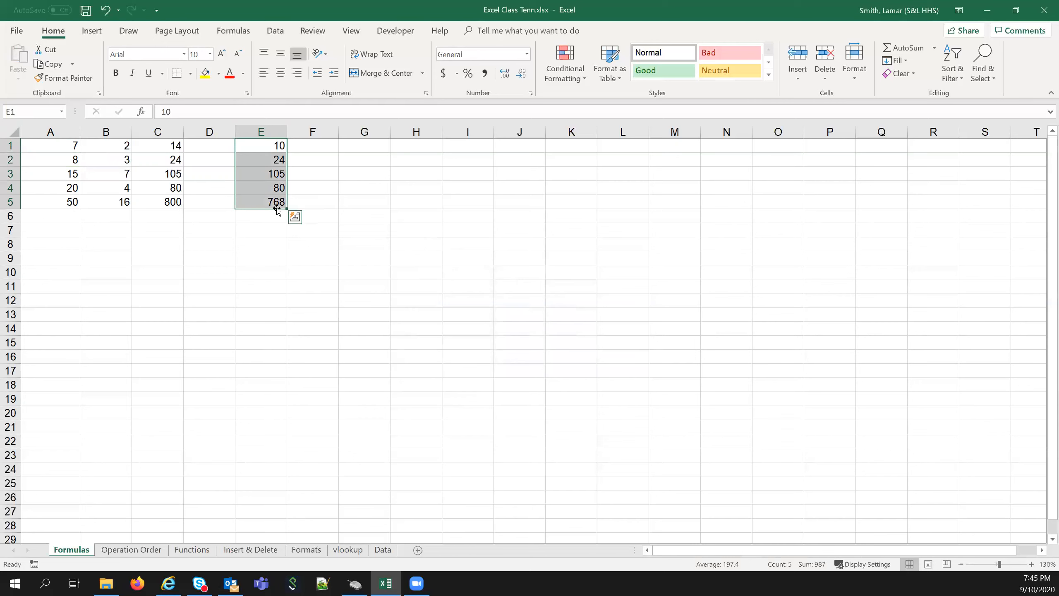
{"action": "key", "text": "Delete"}
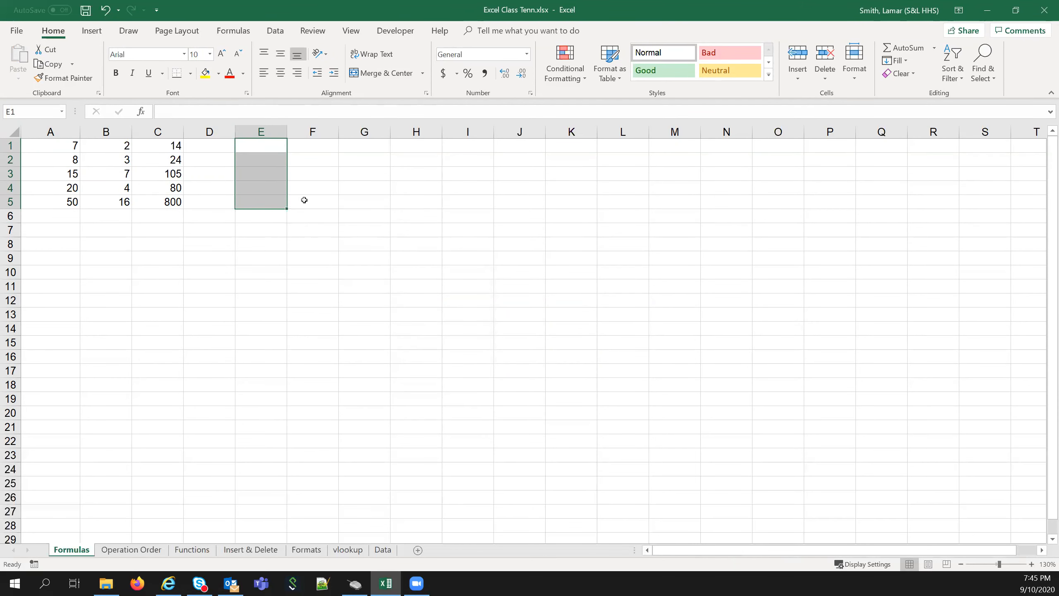
{"action": "left_click", "coordinate": [238, 260]}
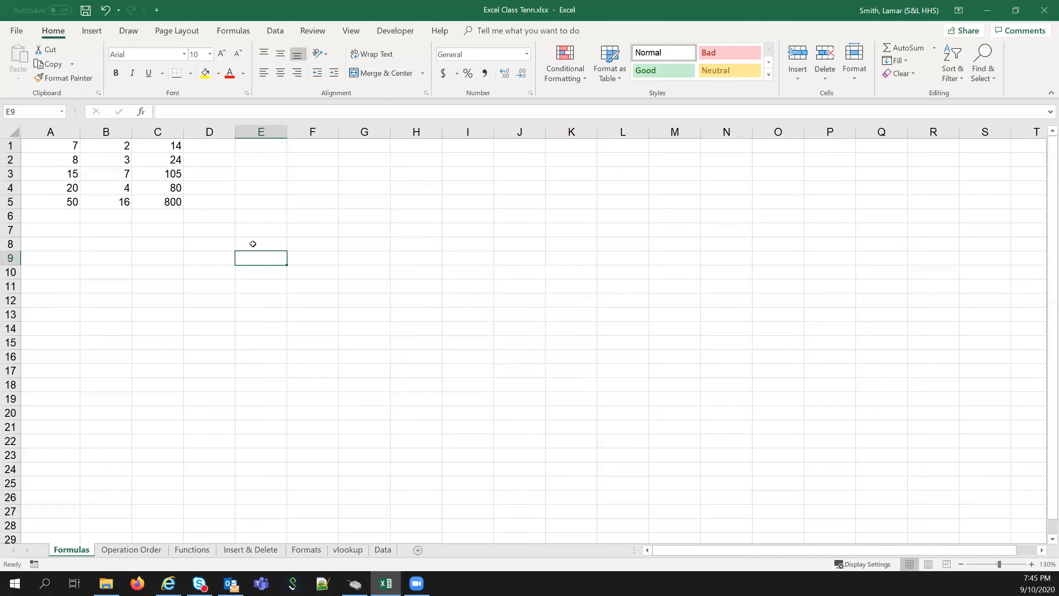
Copy C1:C5, paste only its values starting at E1 with the Values paste option, and review the pasted cells.
{"action": "left_click", "coordinate": [158, 146]}
{"action": "left_click_drag", "start_coordinate": [160, 145], "coordinate": [167, 202]}
{"action": "key", "text": "ctrl+c"}
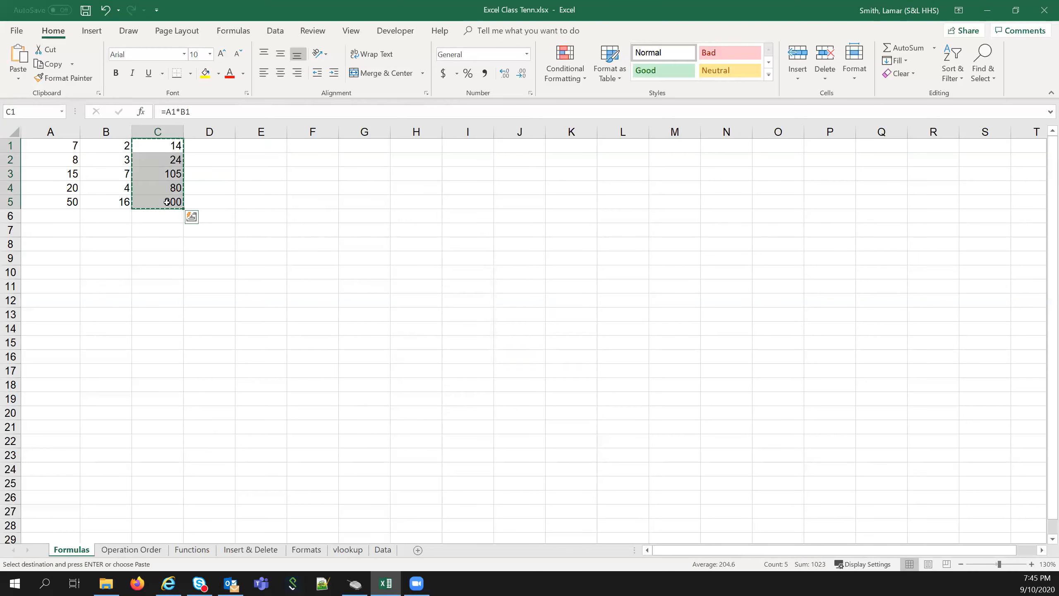
{"action": "left_click", "coordinate": [261, 147]}
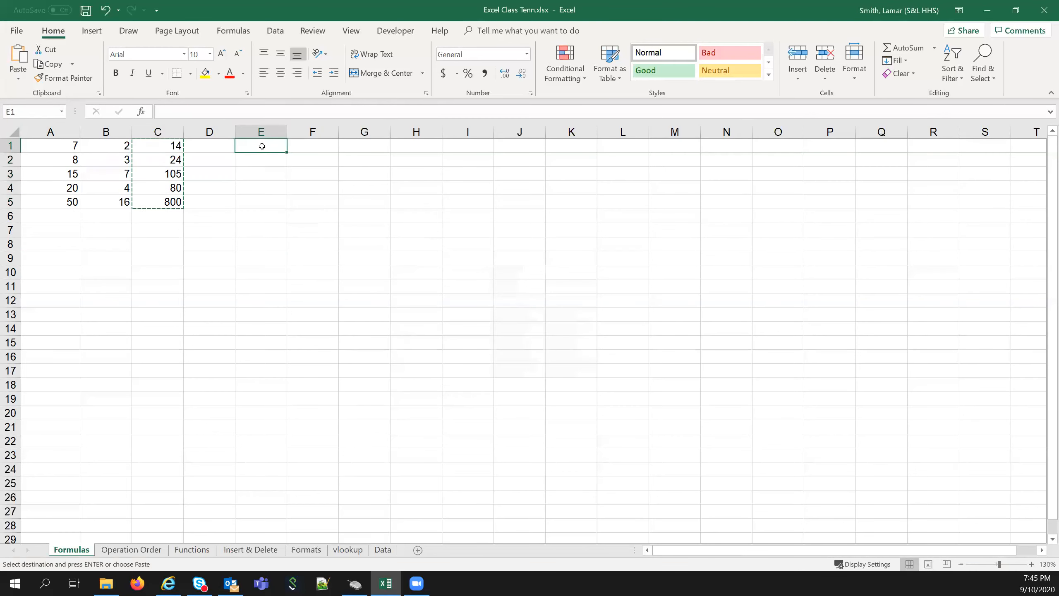
{"action": "right_click", "coordinate": [258, 147]}
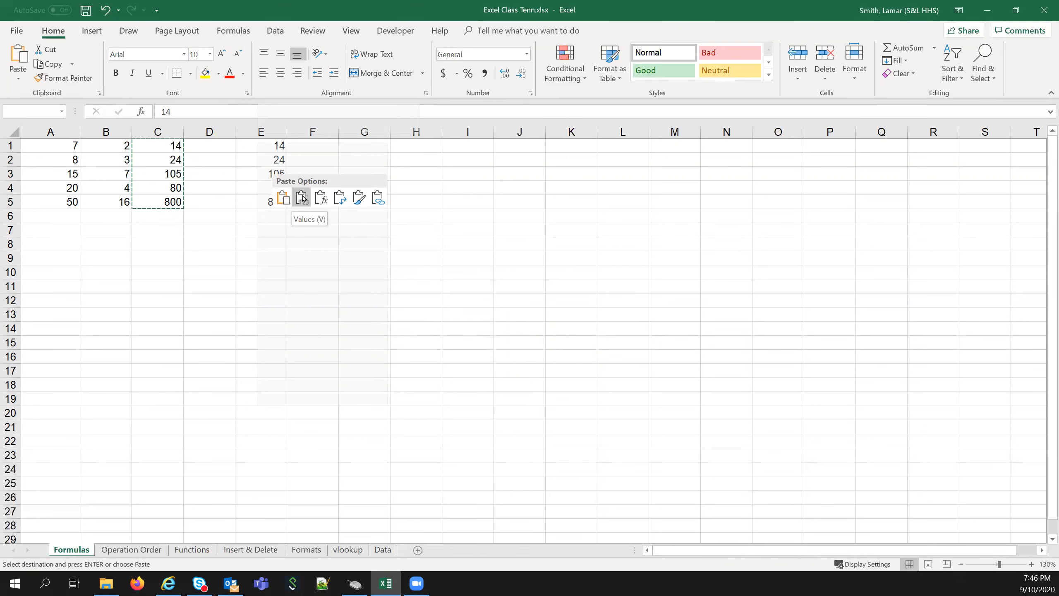
{"action": "left_click", "coordinate": [302, 197]}
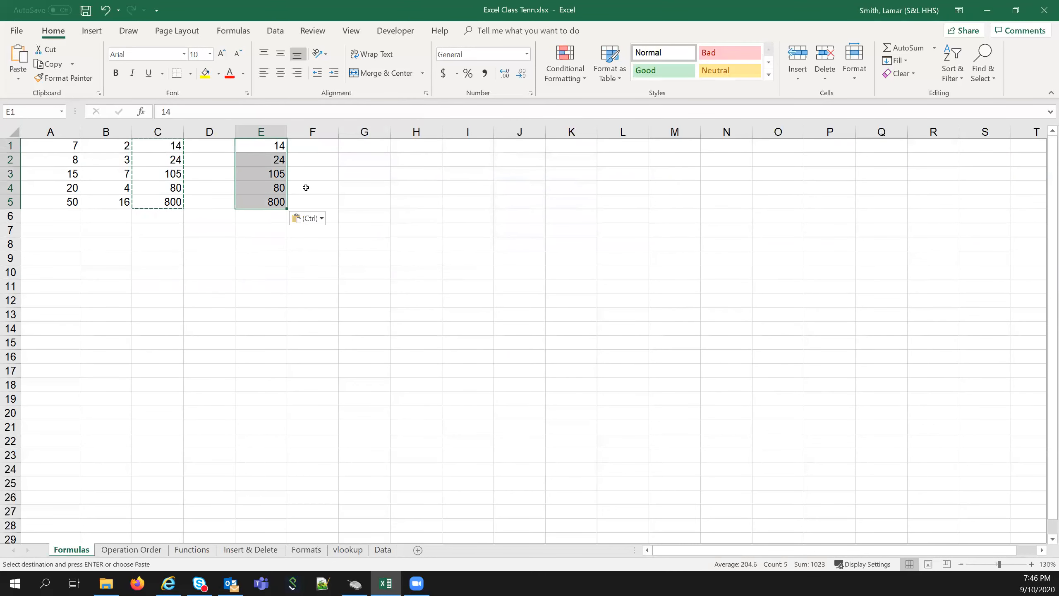
{"action": "left_click", "coordinate": [307, 188]}
{"action": "left_click_drag", "start_coordinate": [273, 145], "coordinate": [278, 201]}
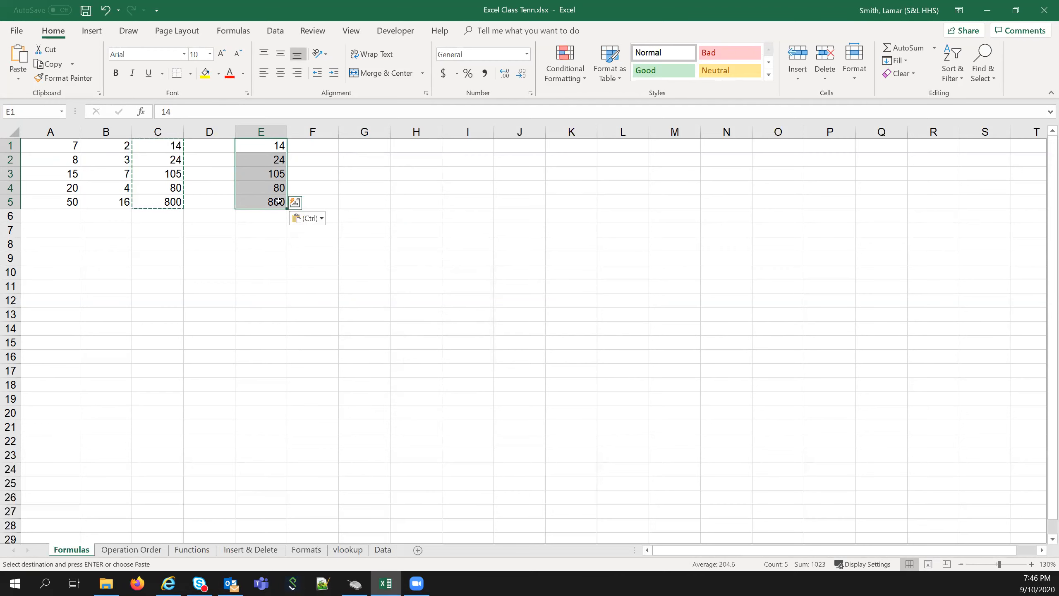
{"action": "left_click", "coordinate": [275, 228]}
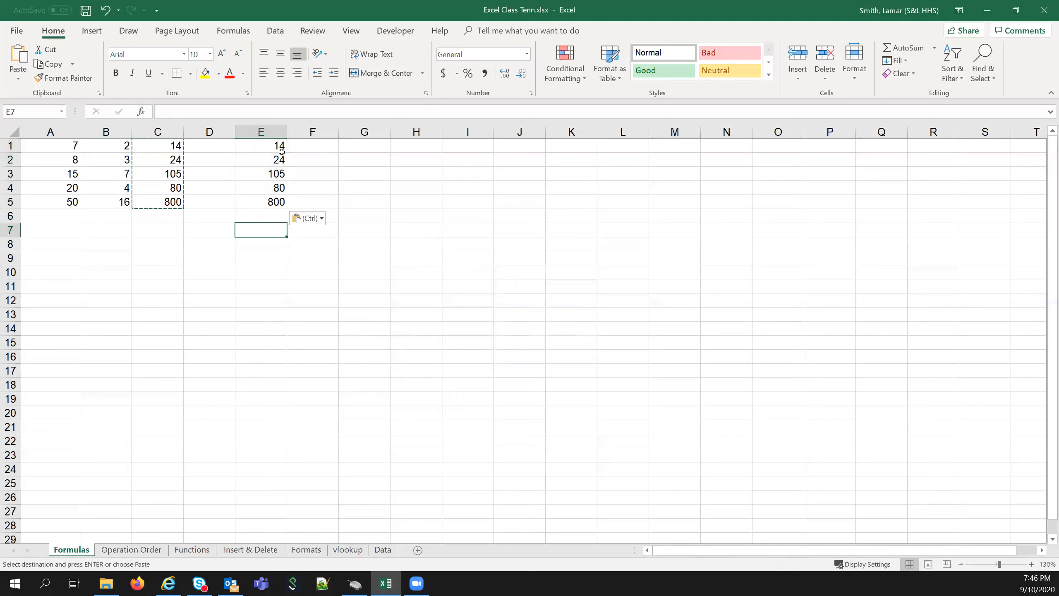
Clear the pasted values from E1:E5.
{"action": "left_click_drag", "start_coordinate": [248, 145], "coordinate": [271, 200]}
{"action": "key", "text": "Delete"}
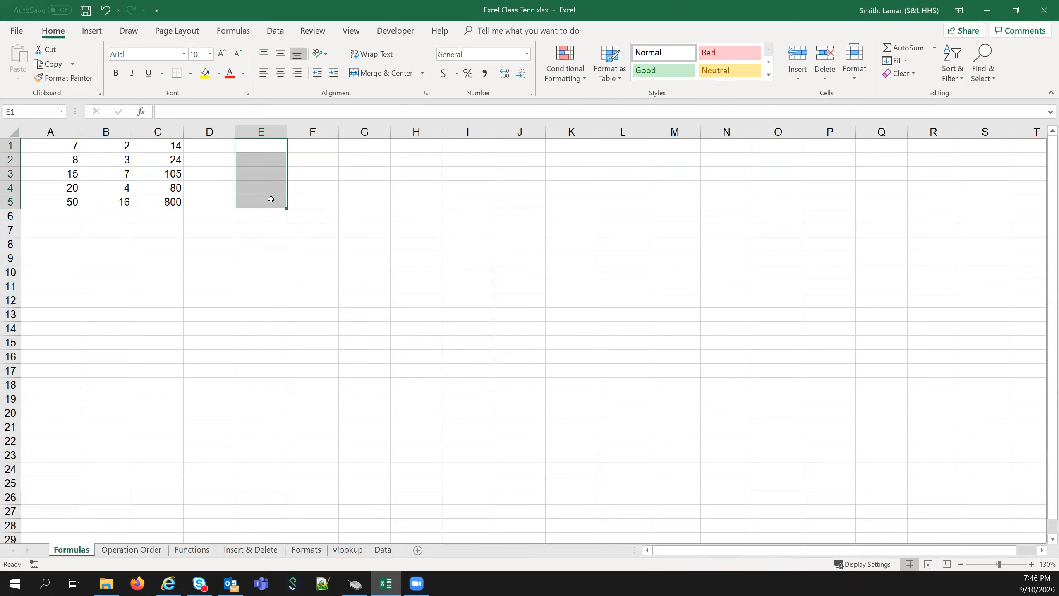
{"action": "left_click", "coordinate": [248, 269]}
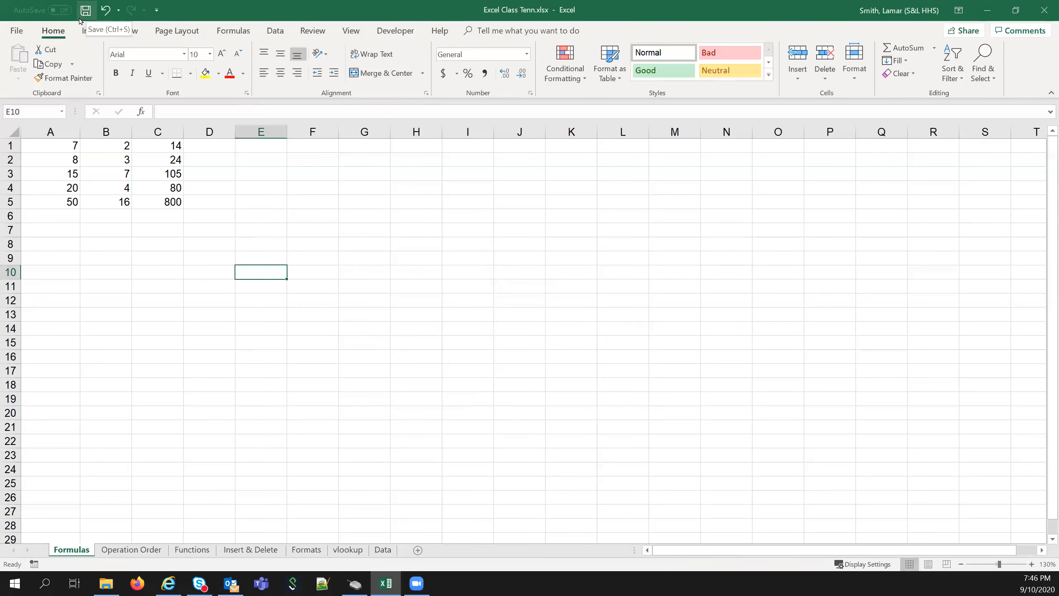
Save a copy of the workbook as "Excel Class Tenn Thursday" in the Class Files folder.
{"action": "left_click", "coordinate": [16, 31]}
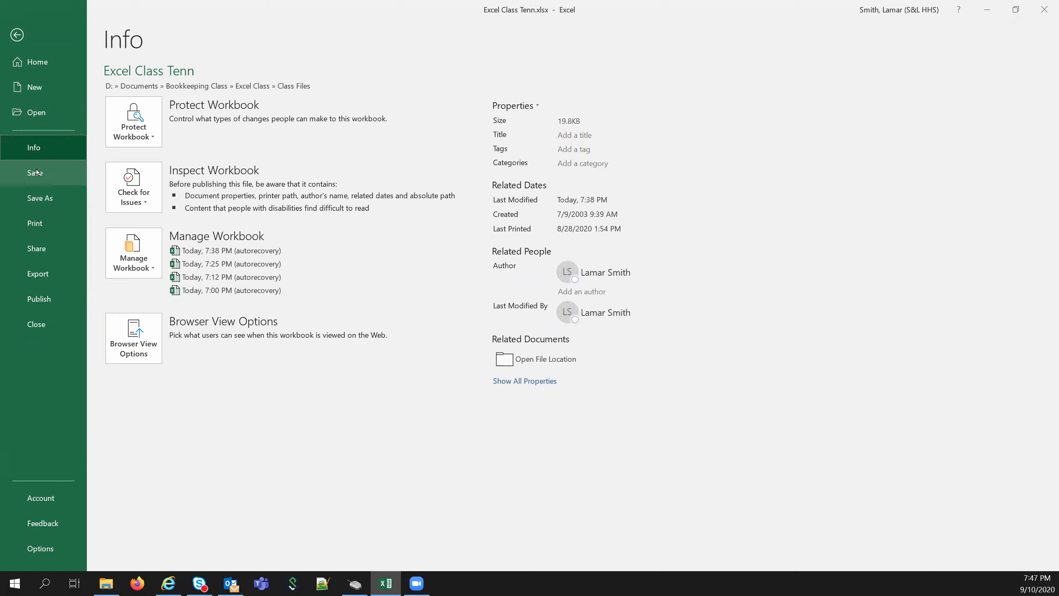
{"action": "left_click", "coordinate": [54, 197]}
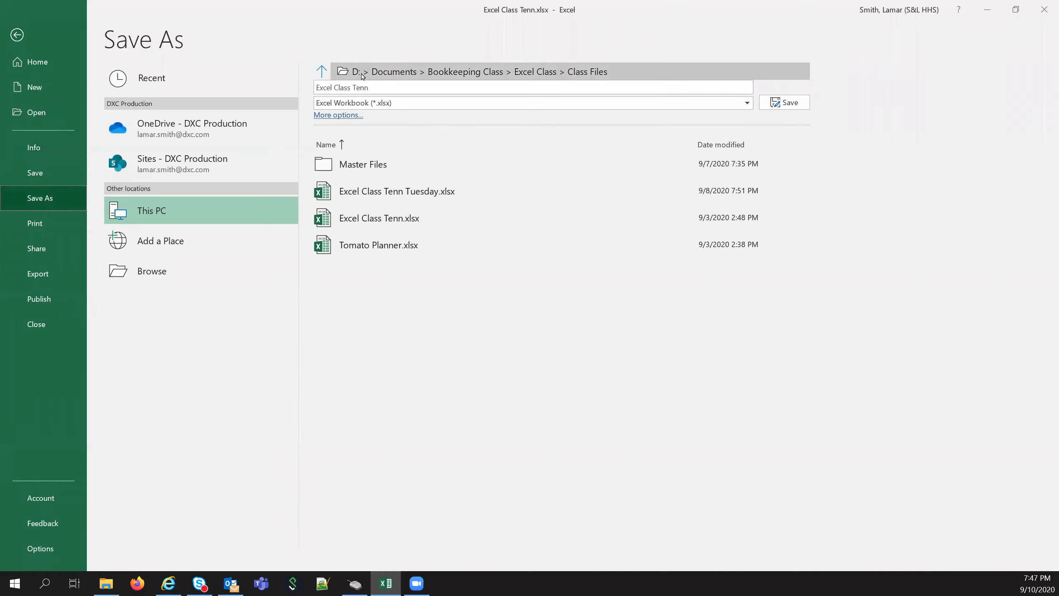
{"action": "left_click", "coordinate": [395, 88]}
{"action": "left_click", "coordinate": [411, 89]}
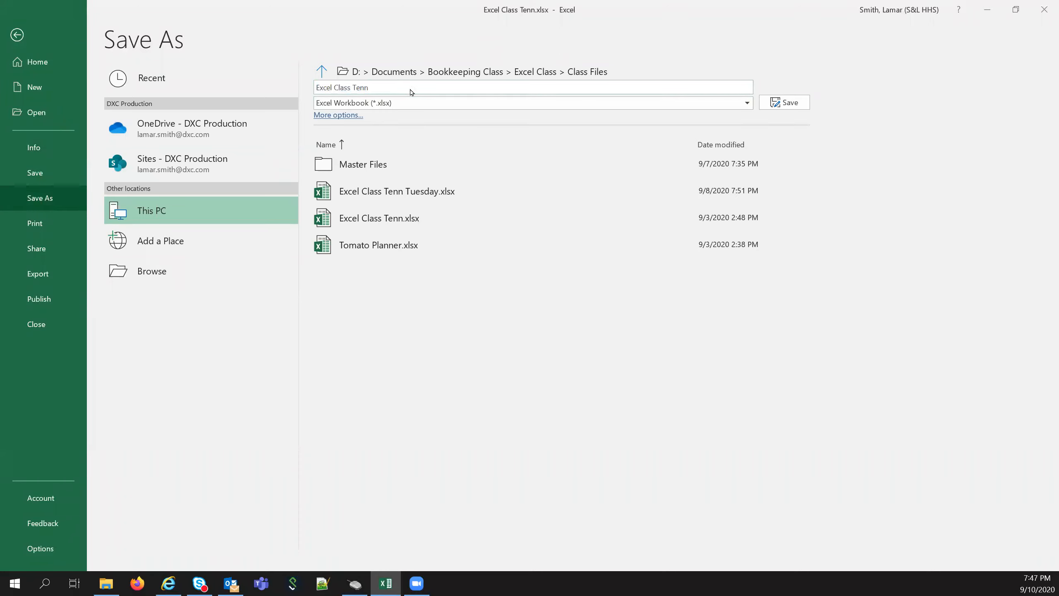
{"action": "type", "text": "Thursday"}
{"action": "left_click", "coordinate": [779, 103]}
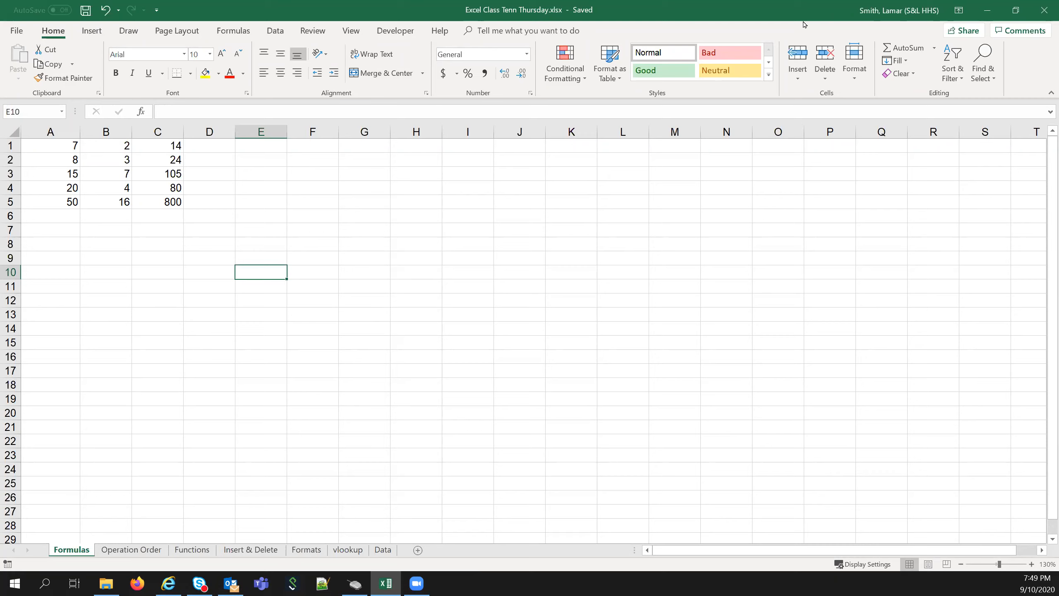
Set A1 to 10 and A2 to 6, and check the formula in C1.
{"action": "left_click", "coordinate": [312, 216]}
{"action": "left_click", "coordinate": [170, 146]}
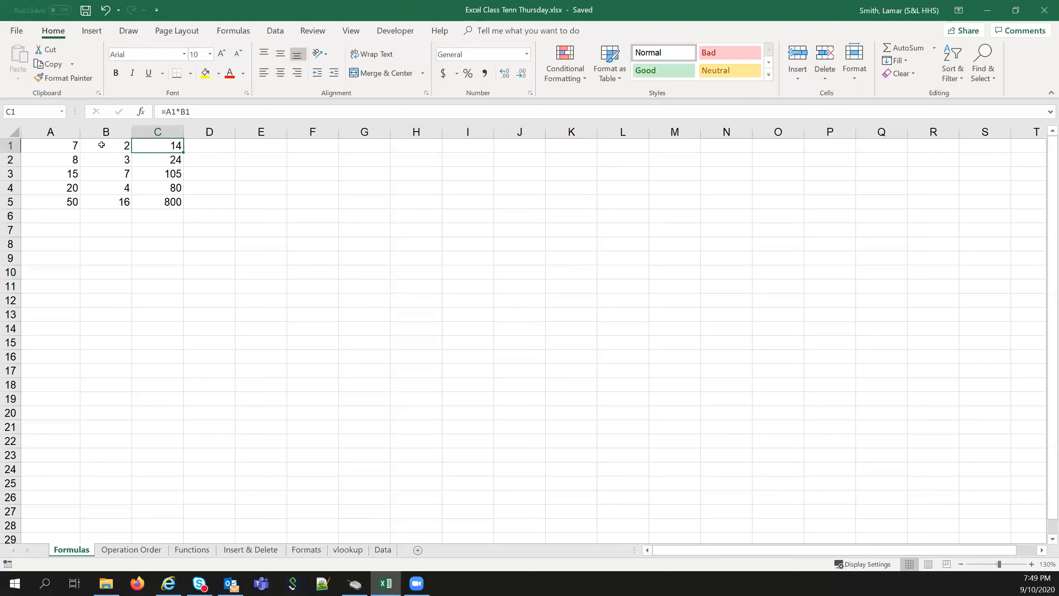
{"action": "left_click", "coordinate": [56, 149]}
{"action": "type", "text": "10"}
{"action": "key", "text": "Return"}
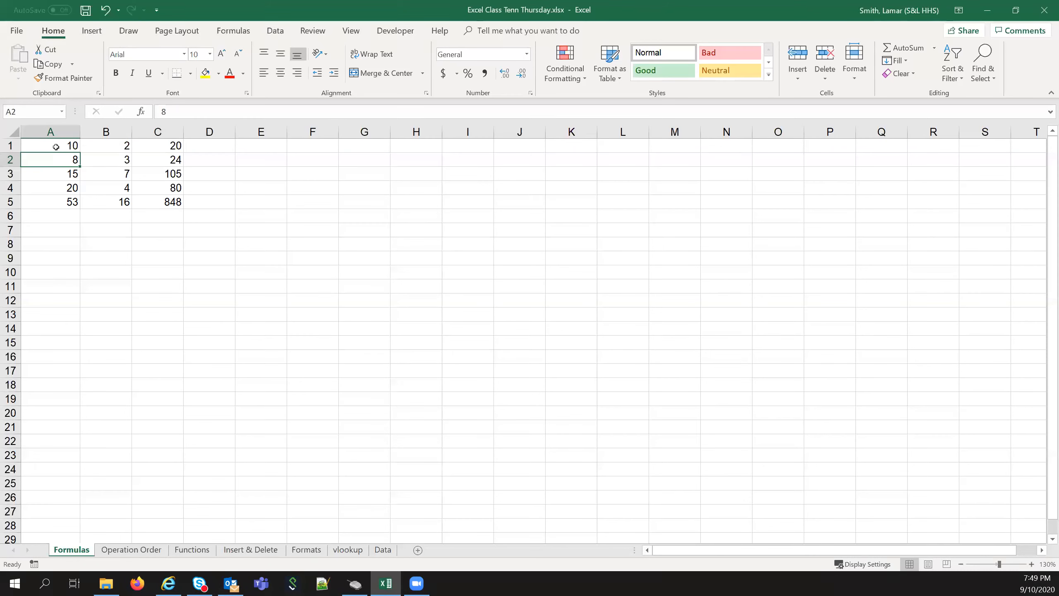
{"action": "type", "text": "6"}
{"action": "key", "text": "Return"}
{"action": "key", "text": "Up"}
{"action": "key", "text": "Up"}
{"action": "key", "text": "Right"}
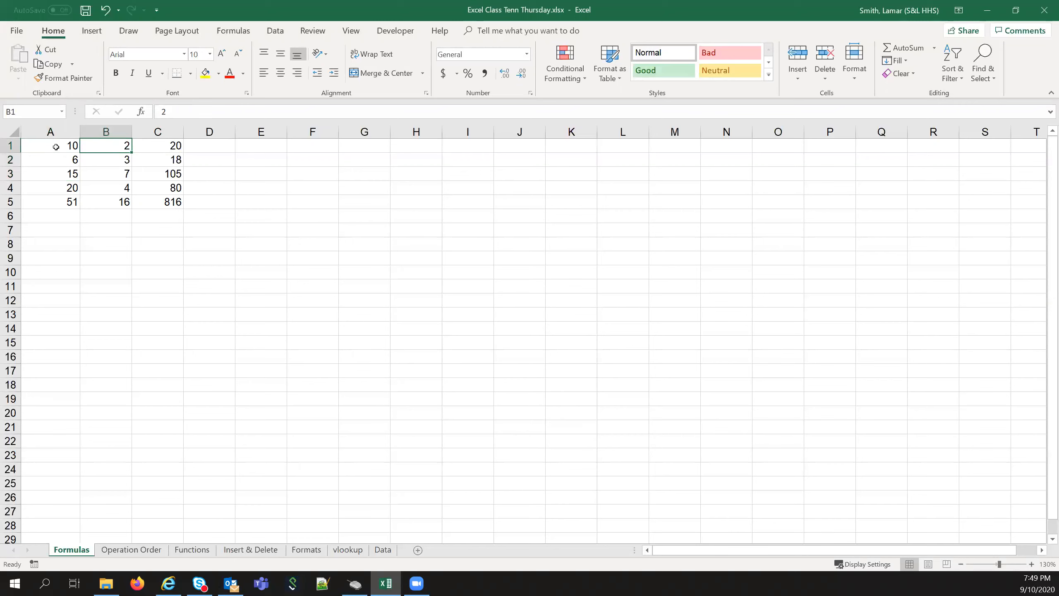
{"action": "key", "text": "Right"}
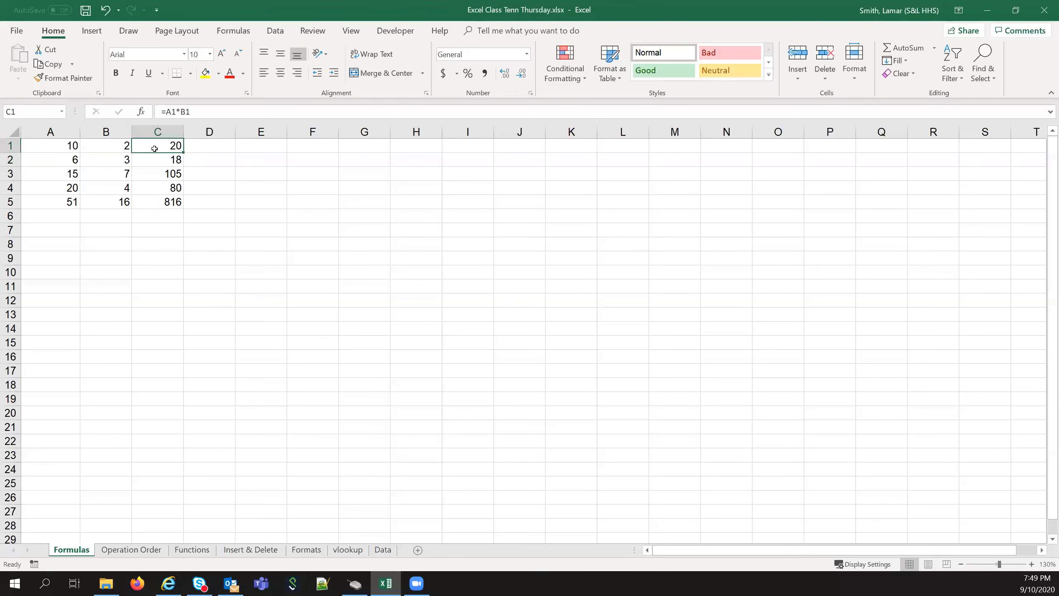
Copy C1:C5, use Paste Special to paste only the values starting at E1, and end the copy selection.
{"action": "left_click_drag", "start_coordinate": [154, 149], "coordinate": [150, 195]}
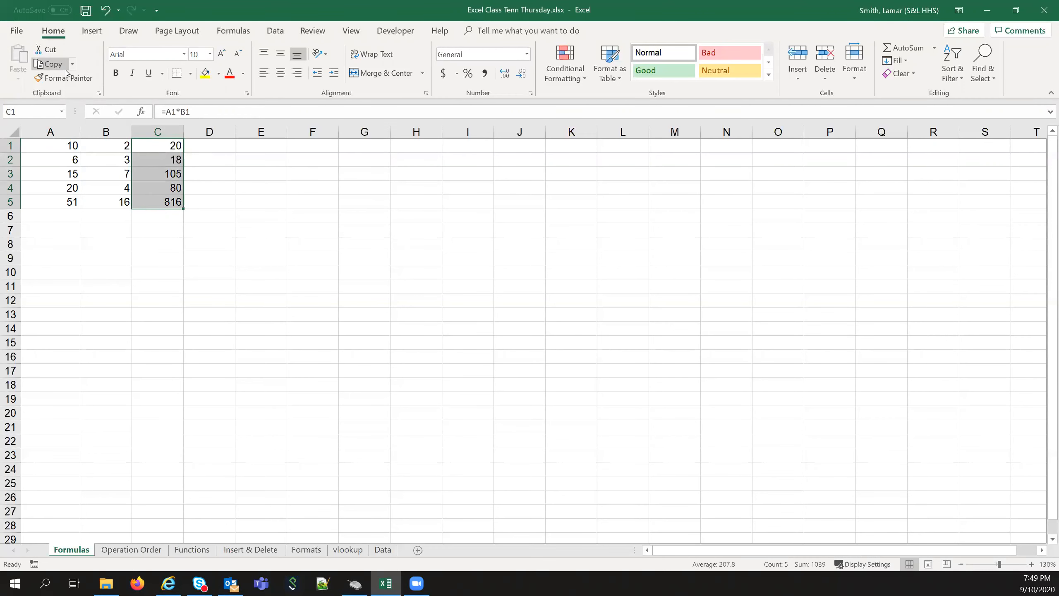
{"action": "right_click", "coordinate": [148, 149]}
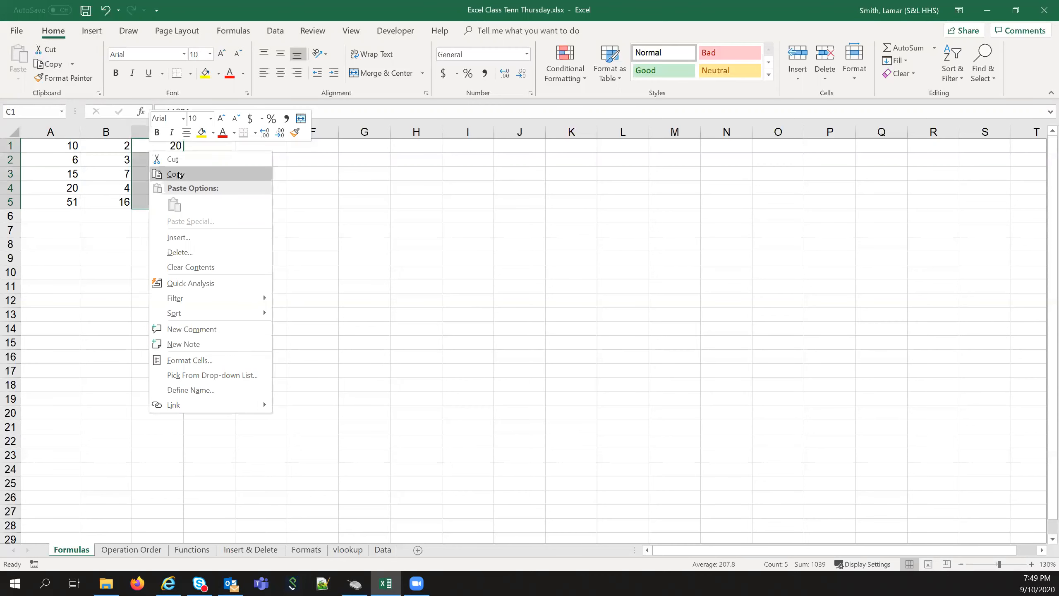
{"action": "key", "text": "Escape"}
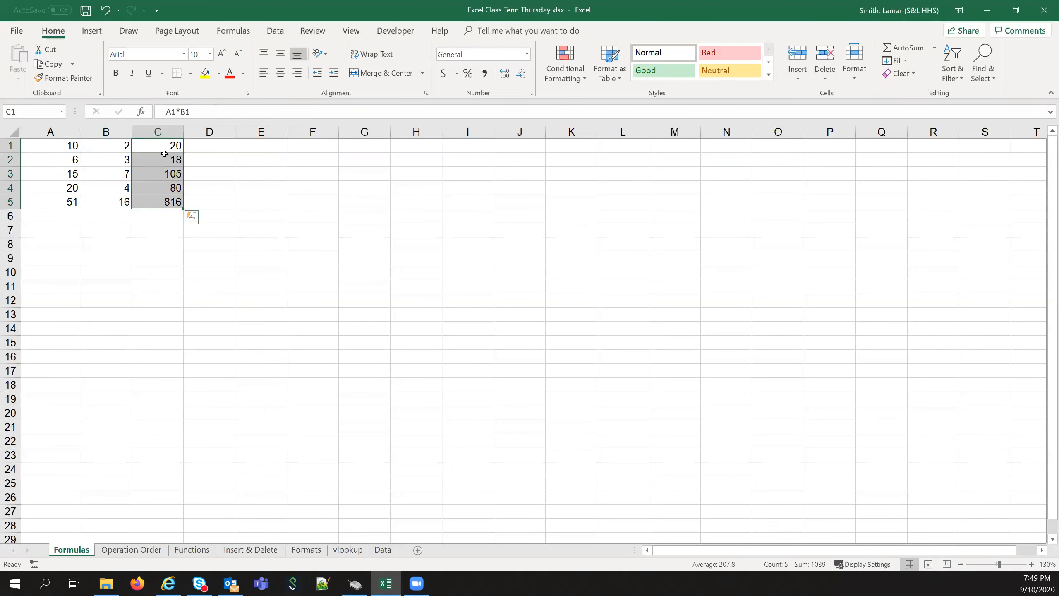
{"action": "key", "text": "ctrl+c"}
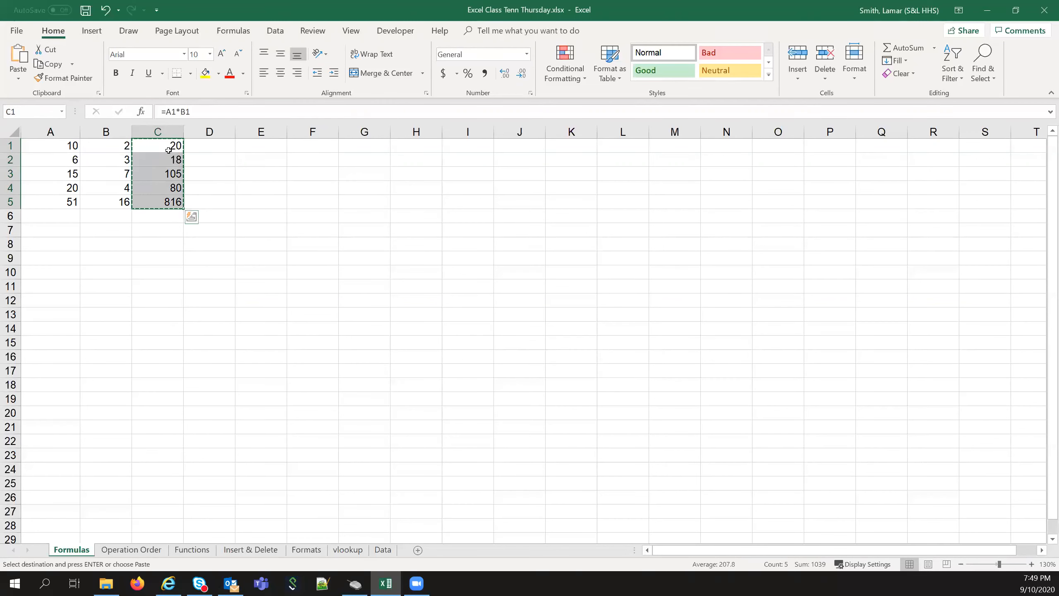
{"action": "left_click", "coordinate": [273, 148]}
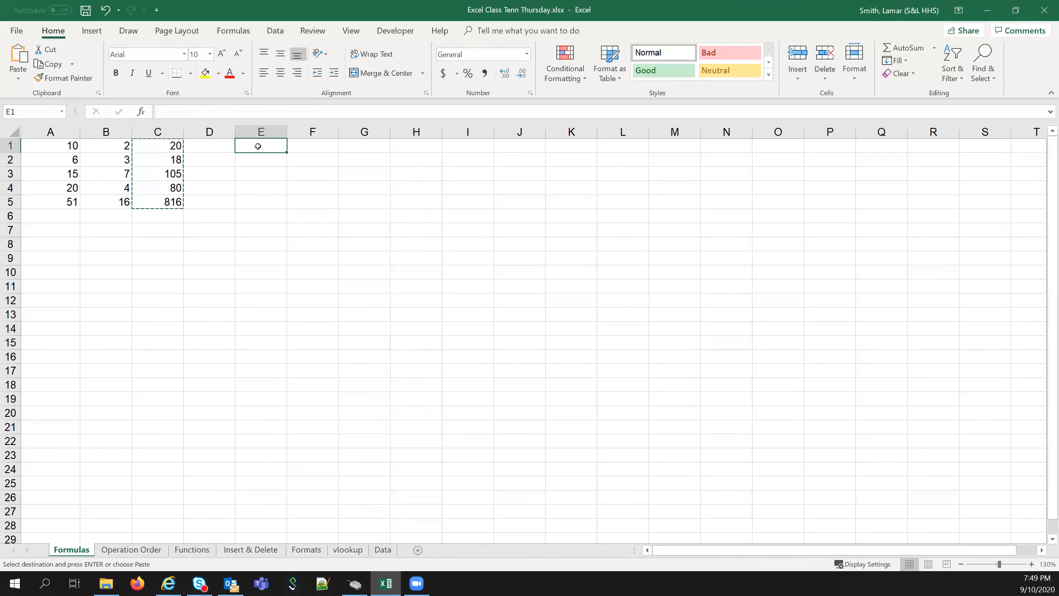
{"action": "right_click", "coordinate": [259, 147]}
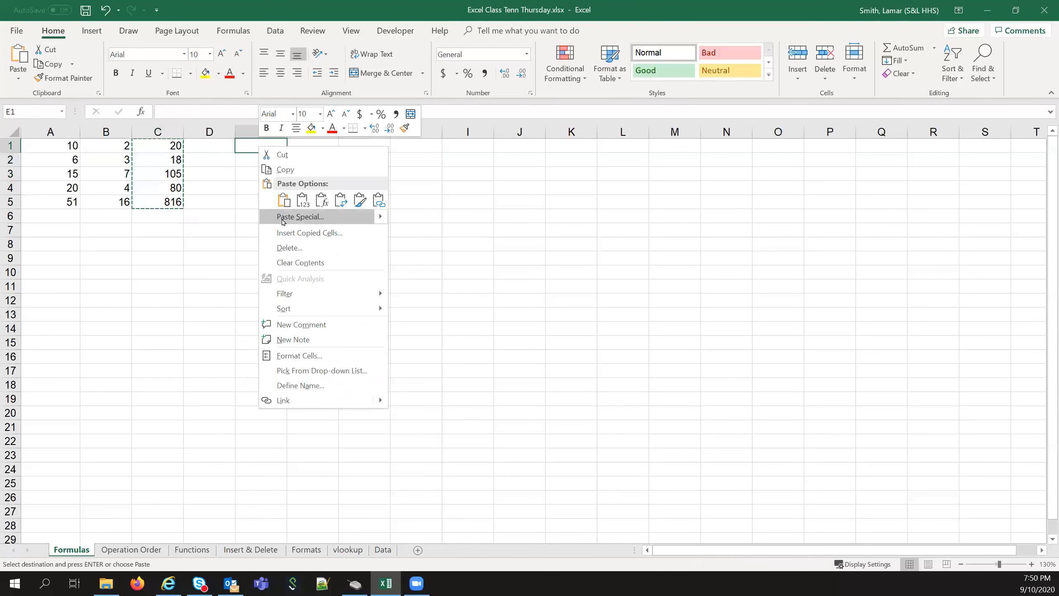
{"action": "left_click", "coordinate": [299, 218]}
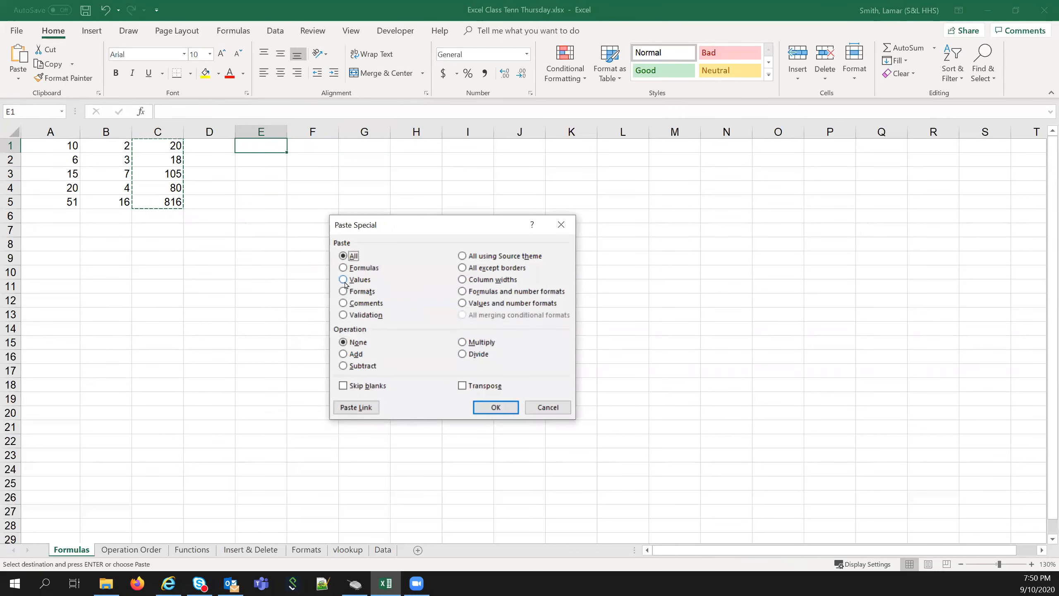
{"action": "left_click", "coordinate": [344, 281]}
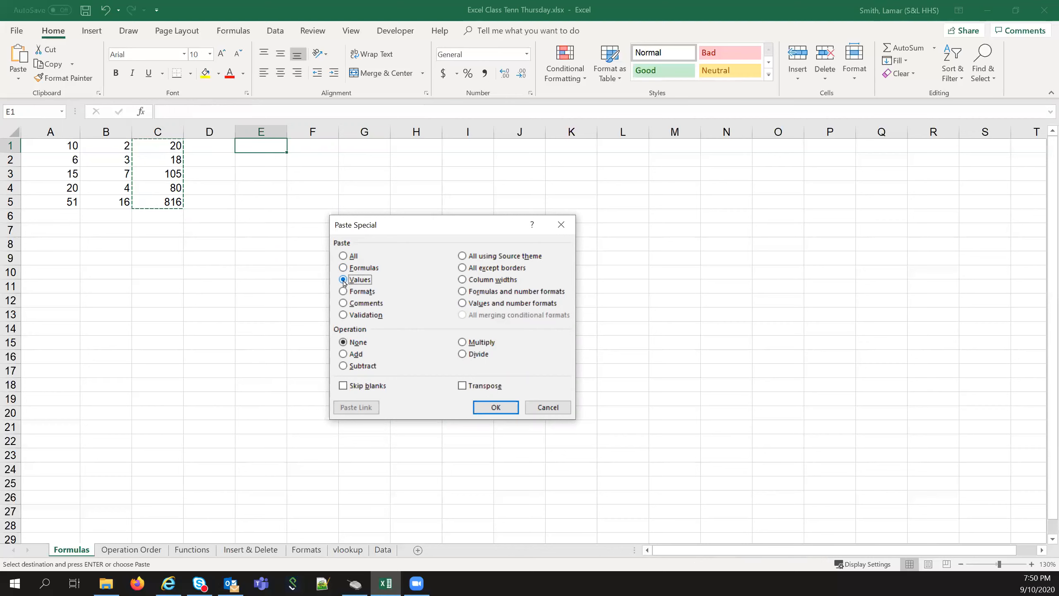
{"action": "left_click", "coordinate": [498, 407]}
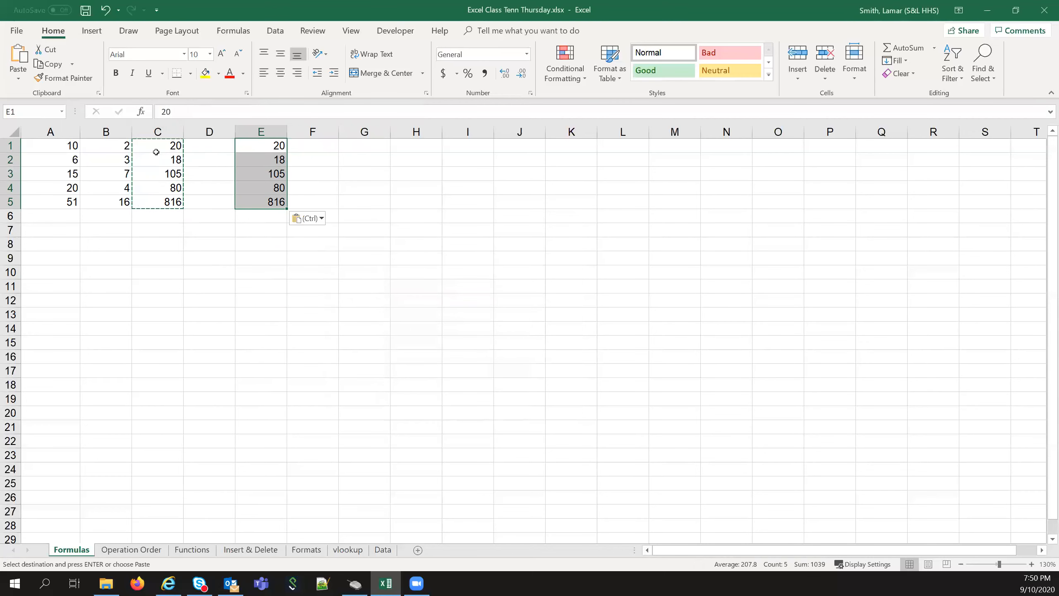
{"action": "left_click", "coordinate": [215, 242]}
{"action": "key", "text": "Escape"}
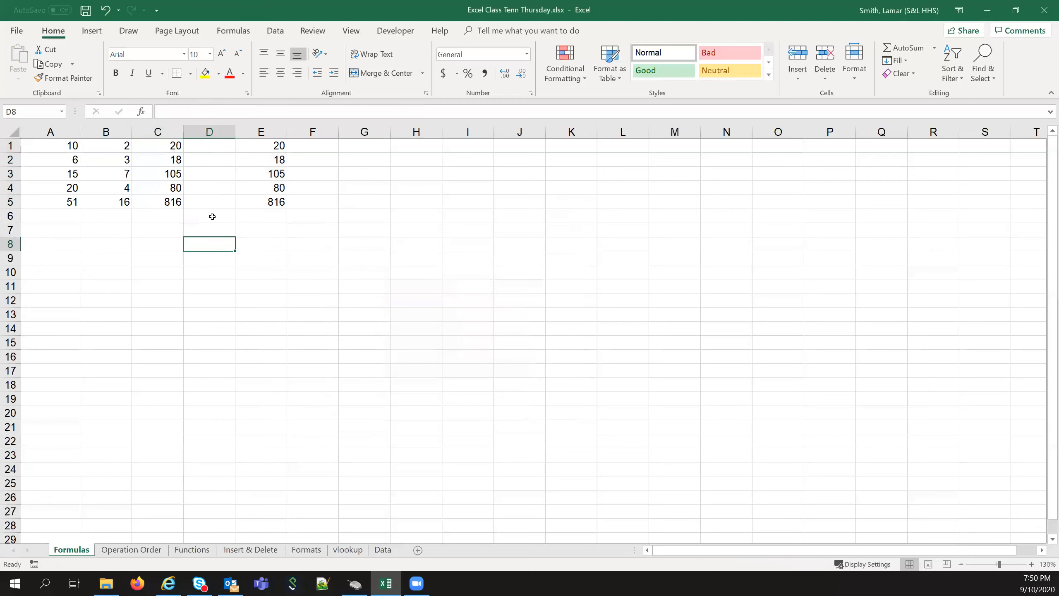
Set A1 to 8 and B1 to 3 to test how the formulas and the pasted values respond.
{"action": "left_click", "coordinate": [261, 132]}
{"action": "left_click", "coordinate": [68, 144]}
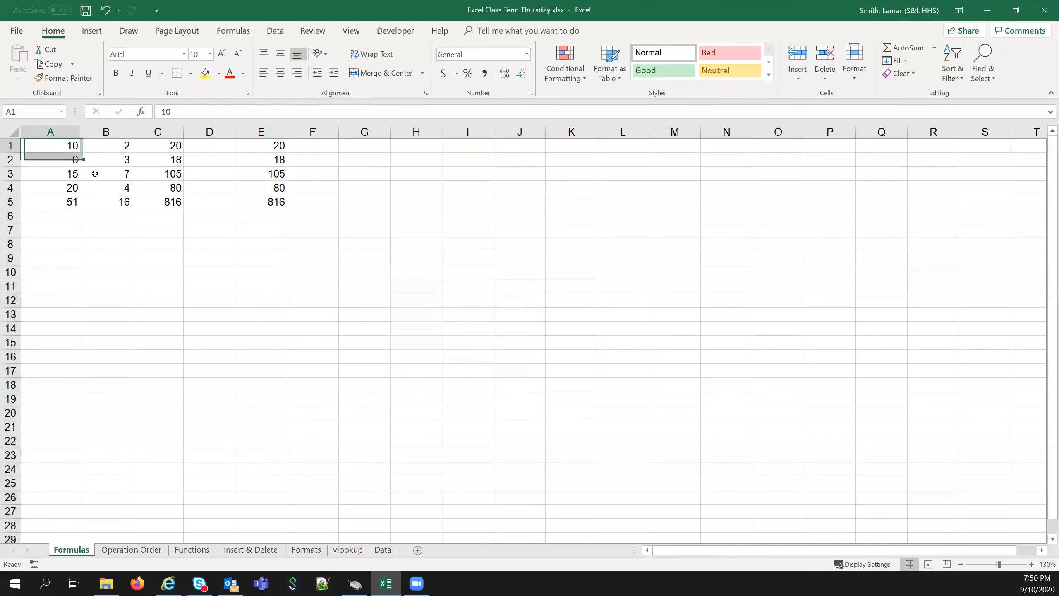
{"action": "type", "text": "8"}
{"action": "key", "text": "Return"}
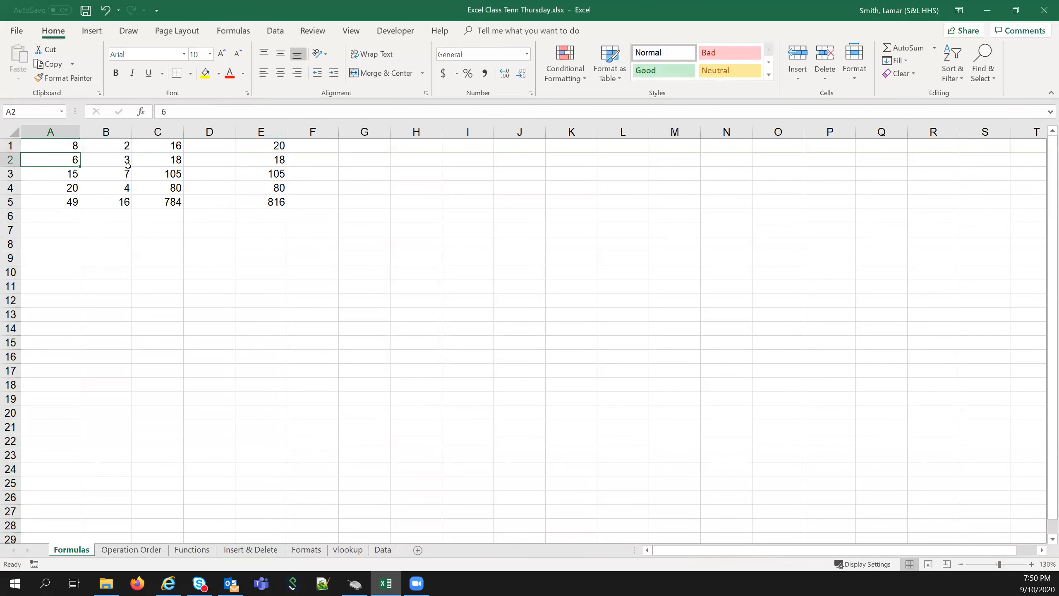
{"action": "left_click", "coordinate": [120, 146]}
{"action": "type", "text": "3"}
{"action": "key", "text": "Return"}
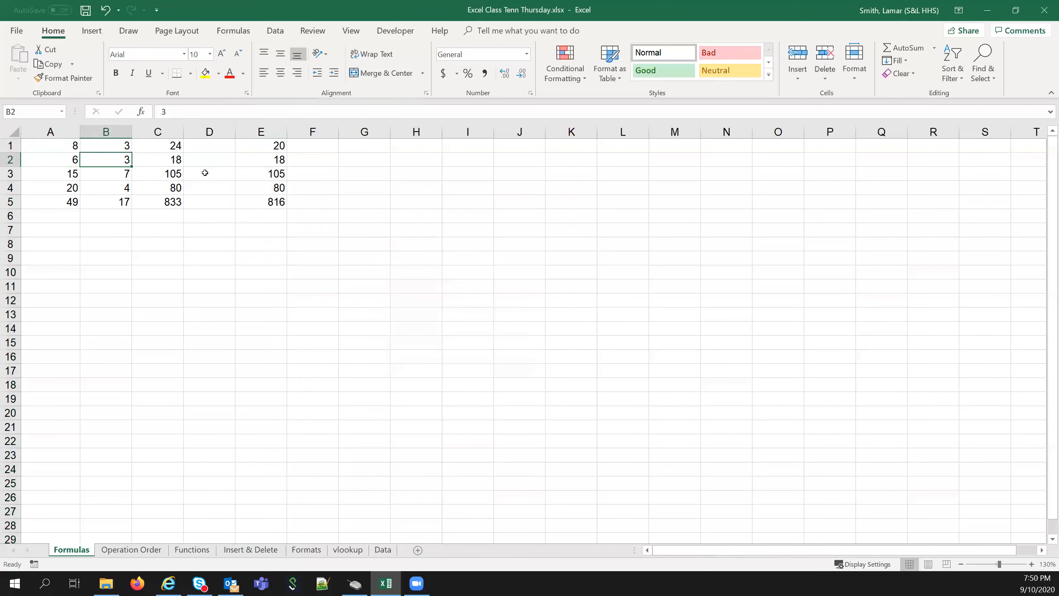
Compare the contents of the pasted cells in column E with the formulas in C1:C3.
{"action": "left_click", "coordinate": [255, 147]}
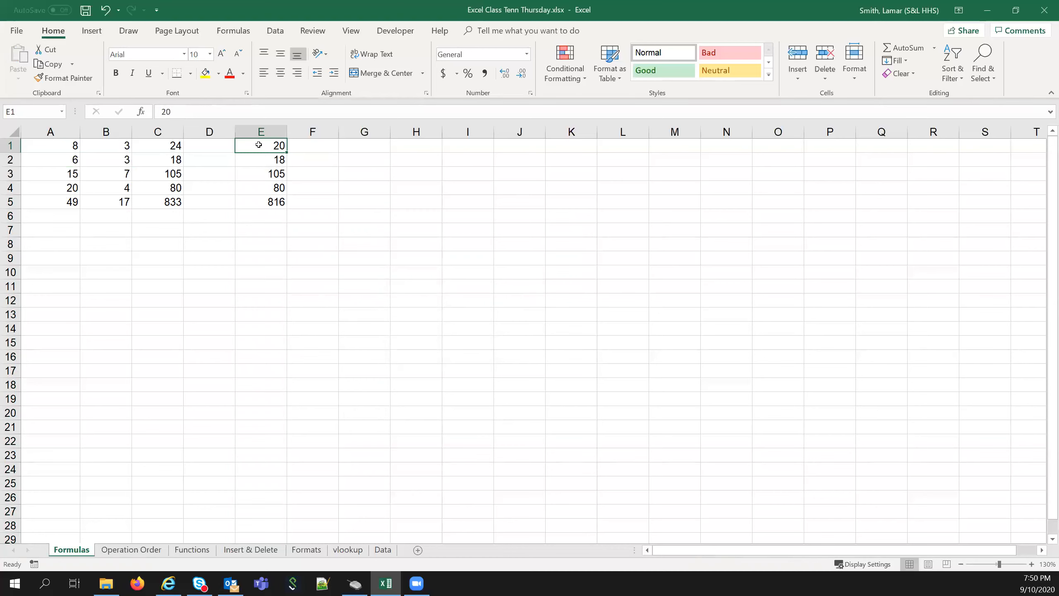
{"action": "left_click", "coordinate": [256, 158]}
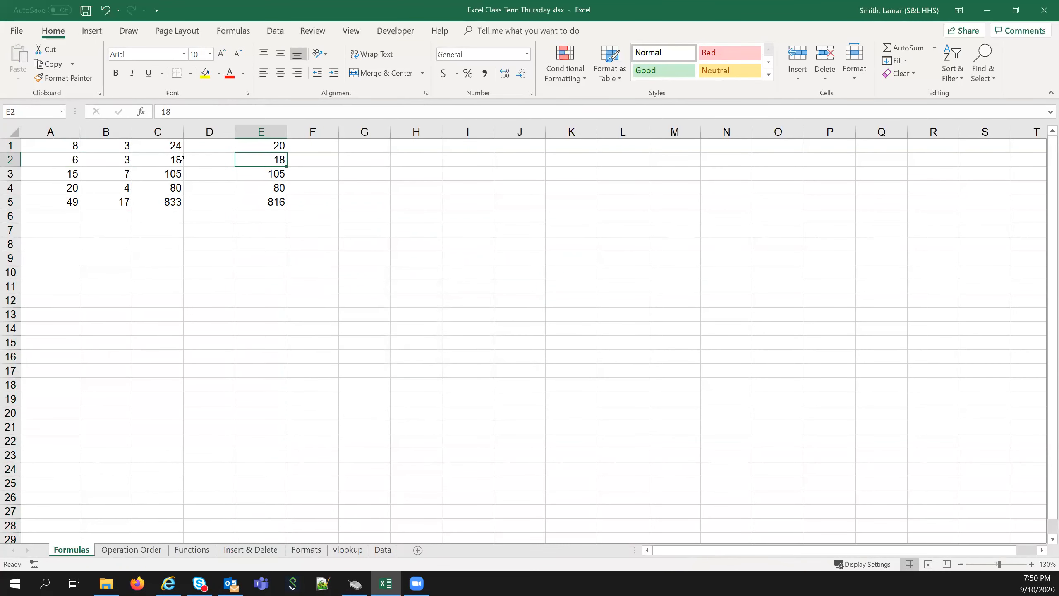
{"action": "left_click", "coordinate": [148, 145]}
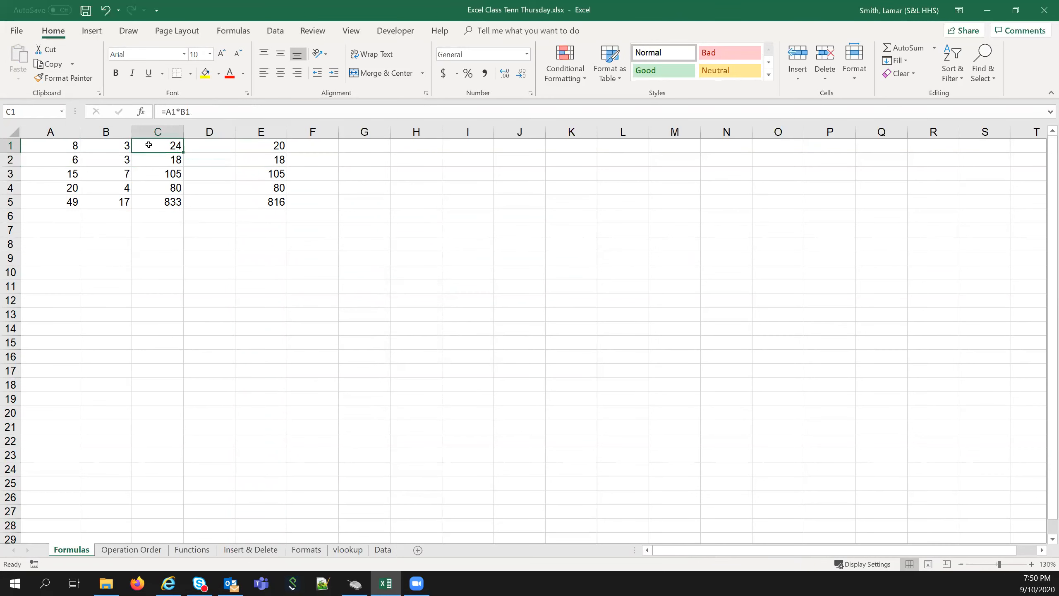
{"action": "left_click", "coordinate": [161, 160]}
{"action": "left_click", "coordinate": [157, 176]}
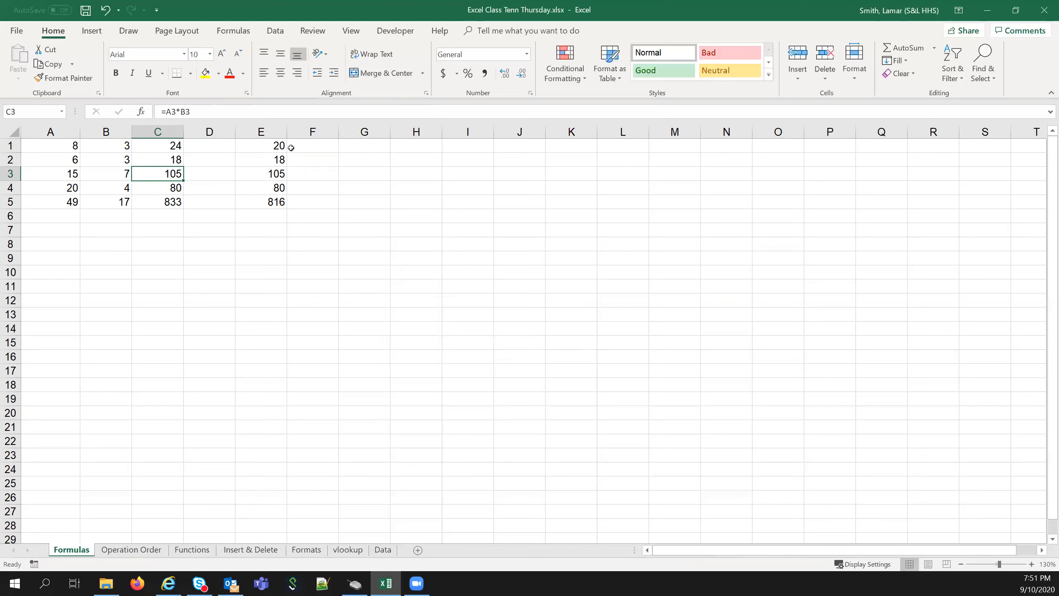
{"action": "left_click", "coordinate": [244, 144]}
{"action": "left_click_drag", "start_coordinate": [244, 144], "coordinate": [246, 204]}
{"action": "left_click", "coordinate": [241, 279]}
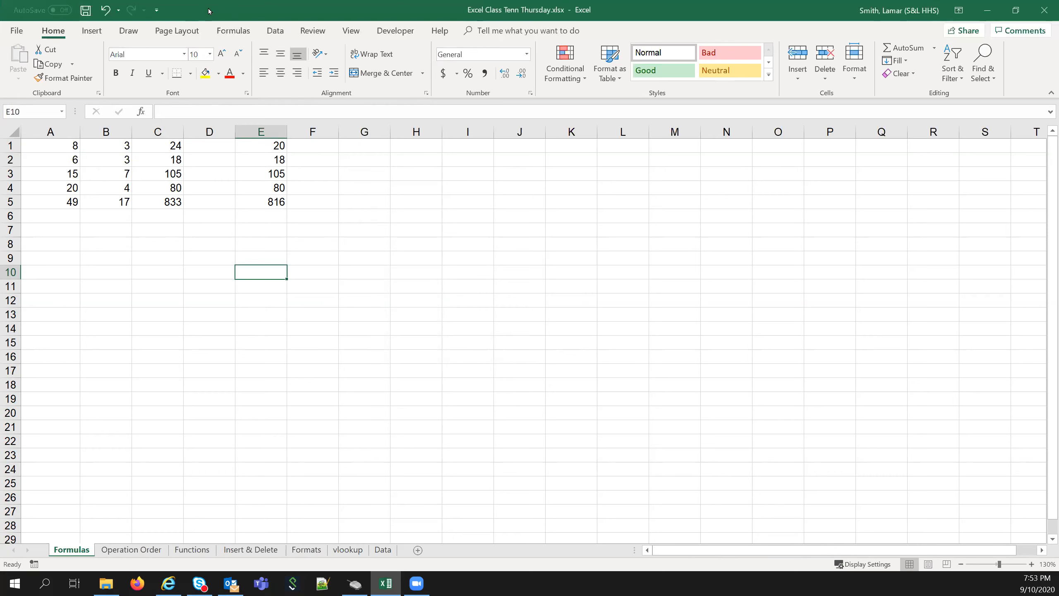
Create a new blank workbook and select cell B2 on its first sheet.
{"action": "left_click", "coordinate": [20, 32]}
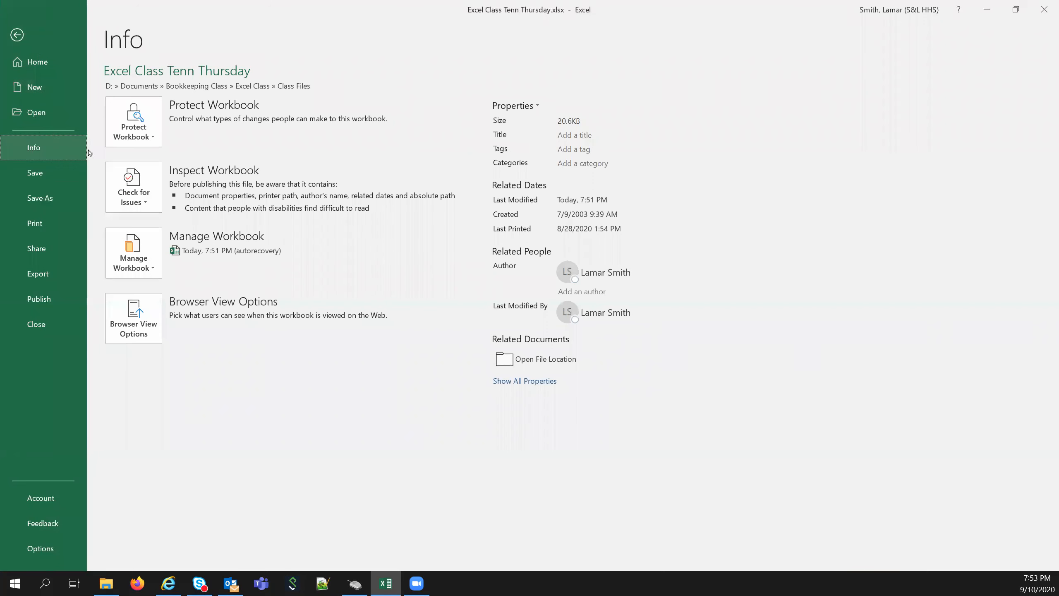
{"action": "left_click", "coordinate": [75, 93]}
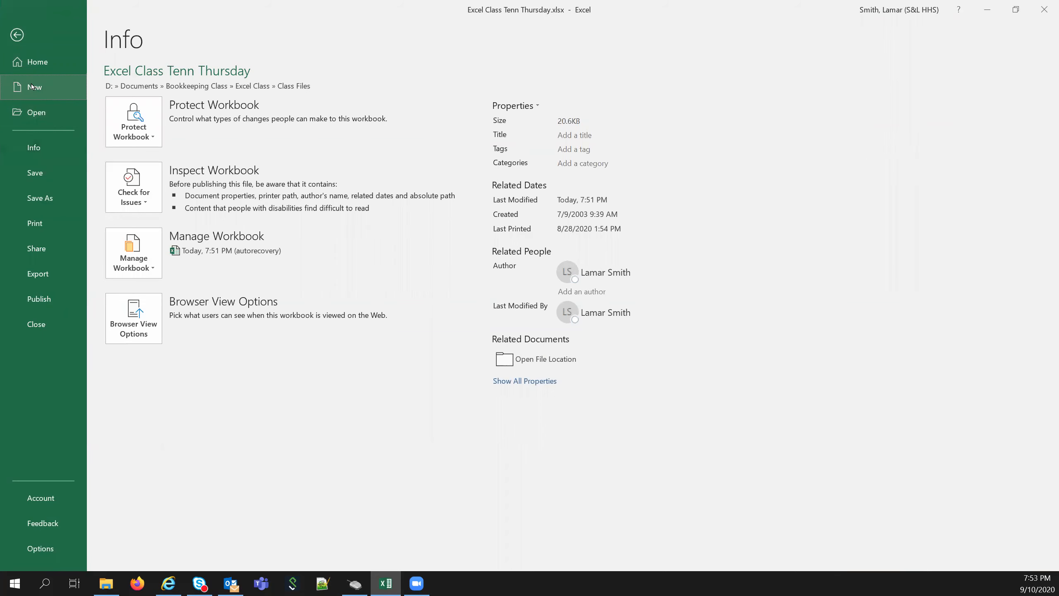
{"action": "left_click", "coordinate": [164, 172]}
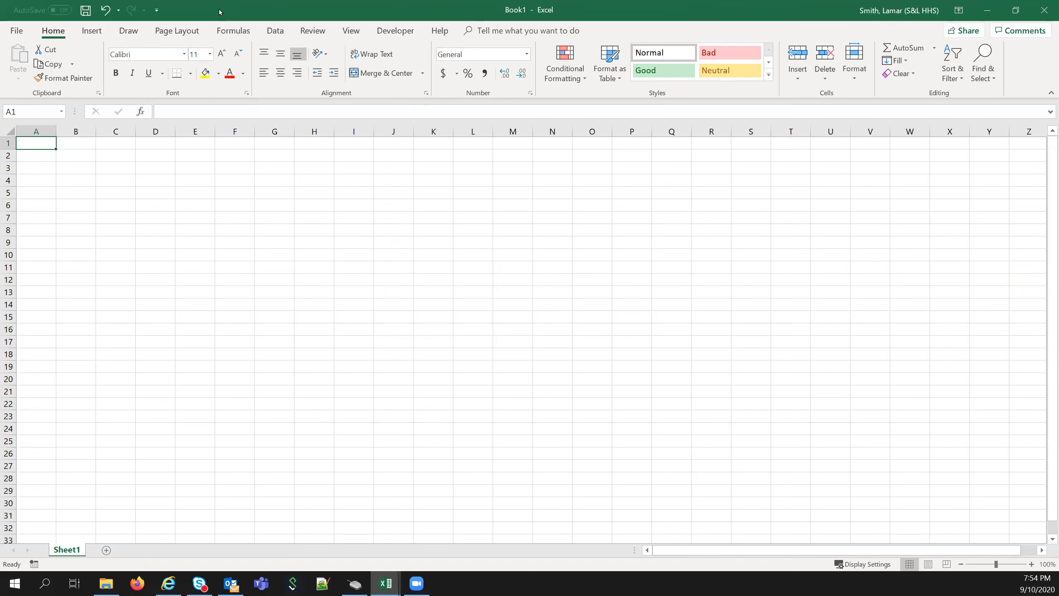
{"action": "left_click", "coordinate": [66, 157]}
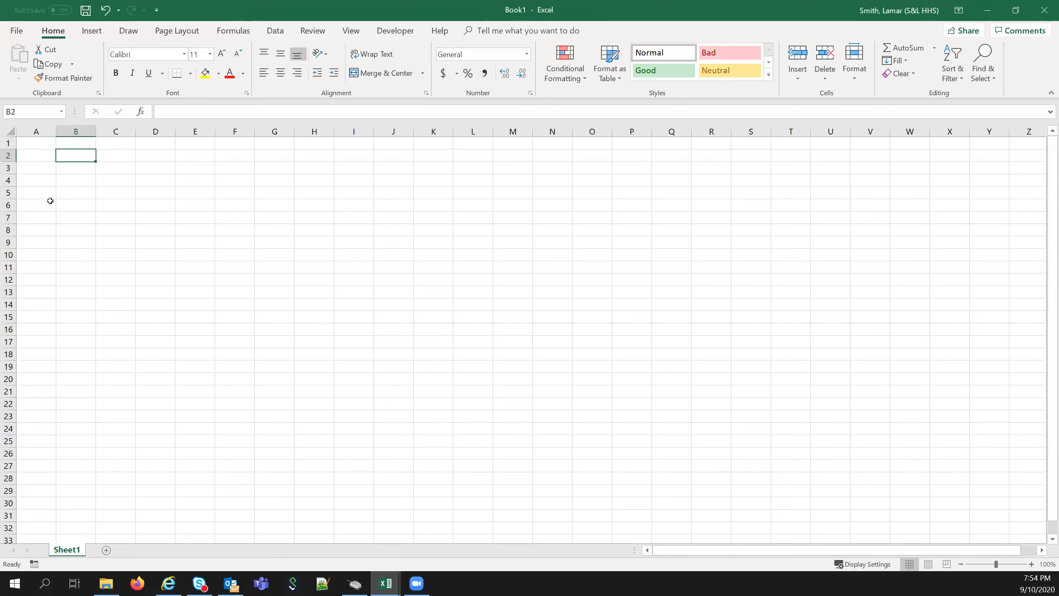
View the templates offered for new workbooks and return to the blank sheet.
{"action": "left_click", "coordinate": [19, 32]}
{"action": "left_click", "coordinate": [41, 82]}
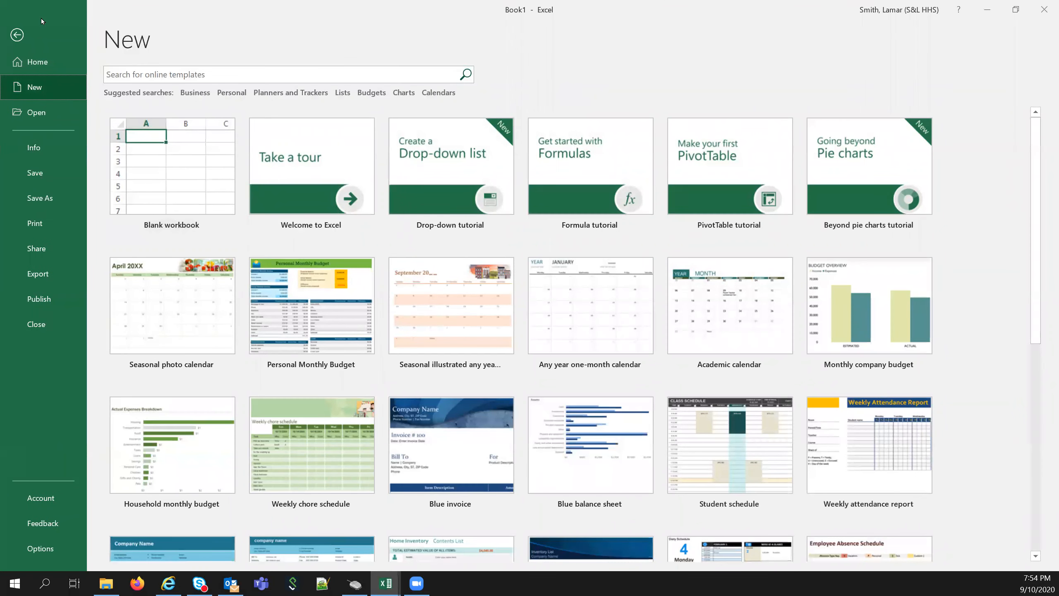
{"action": "left_click", "coordinate": [17, 35]}
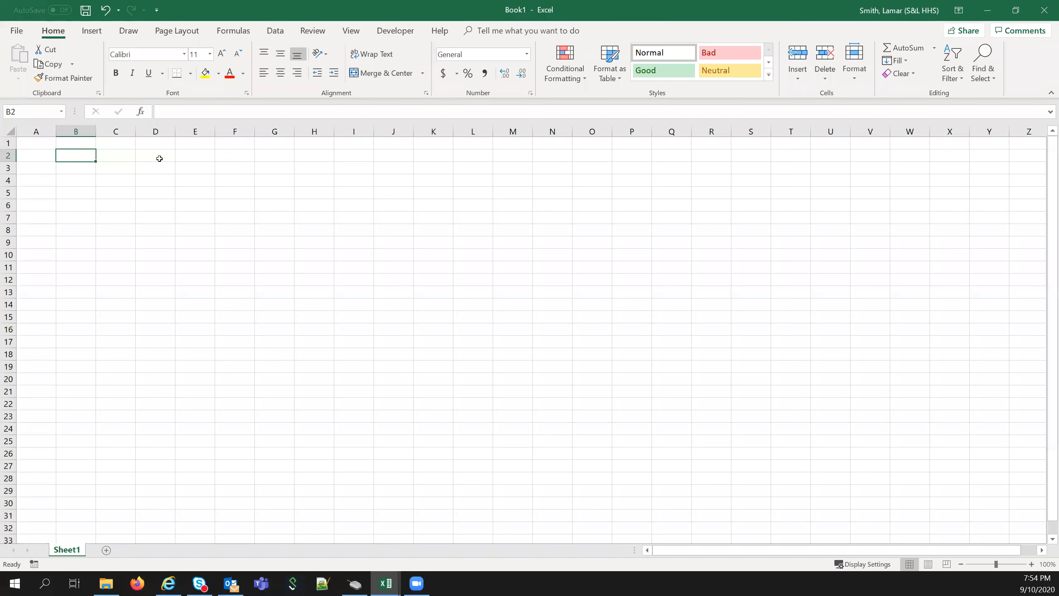
Enter the values 2, 3 and 4 in cells B2 through B4.
{"action": "type", "text": "2"}
{"action": "key", "text": "Return"}
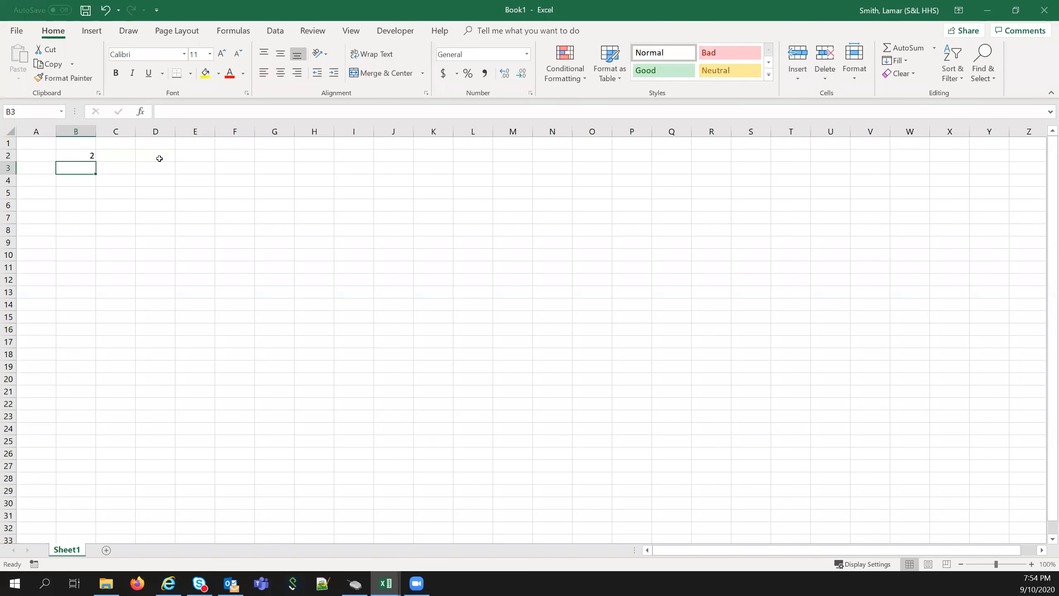
{"action": "type", "text": "3"}
{"action": "key", "text": "Return"}
{"action": "type", "text": "4"}
{"action": "key", "text": "Return"}
Enter a formula in C2 that divides B2 by .6.
{"action": "key", "text": "Up"}
{"action": "key", "text": "Up"}
{"action": "key", "text": "Up"}
{"action": "key", "text": "Right"}
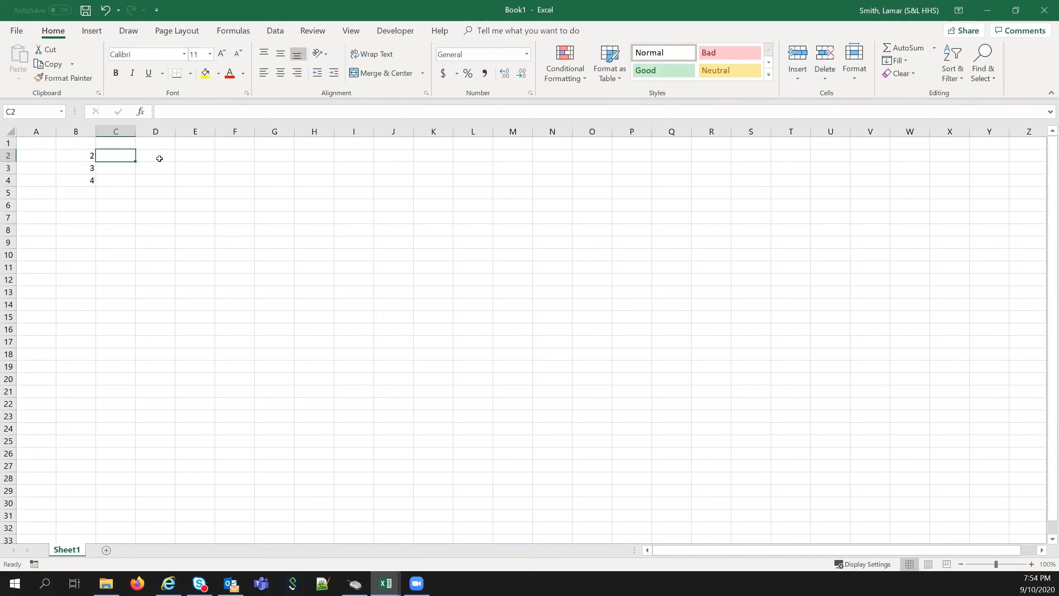
{"action": "type", "text": "="}
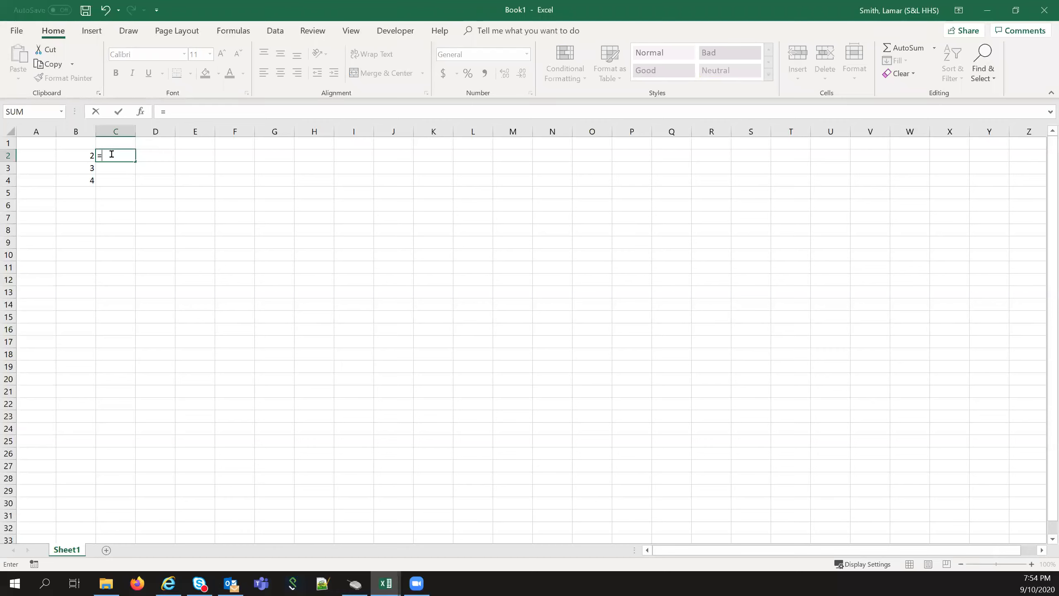
{"action": "left_click", "coordinate": [84, 154]}
{"action": "type", "text": "/.6"}
{"action": "key", "text": "Return"}
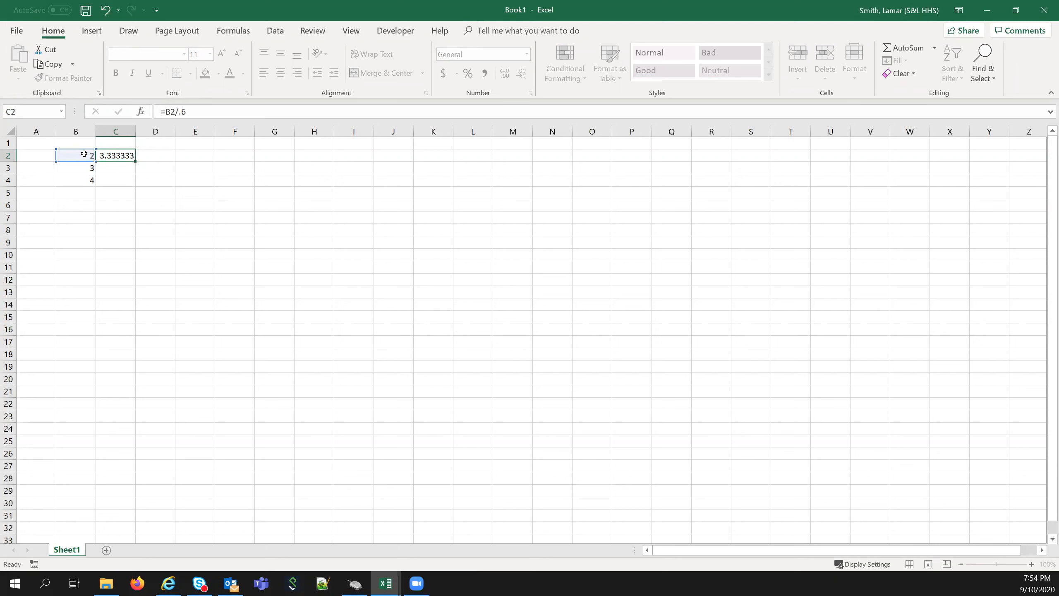
Fill the formula in C2 down through C4.
{"action": "key", "text": "Up"}
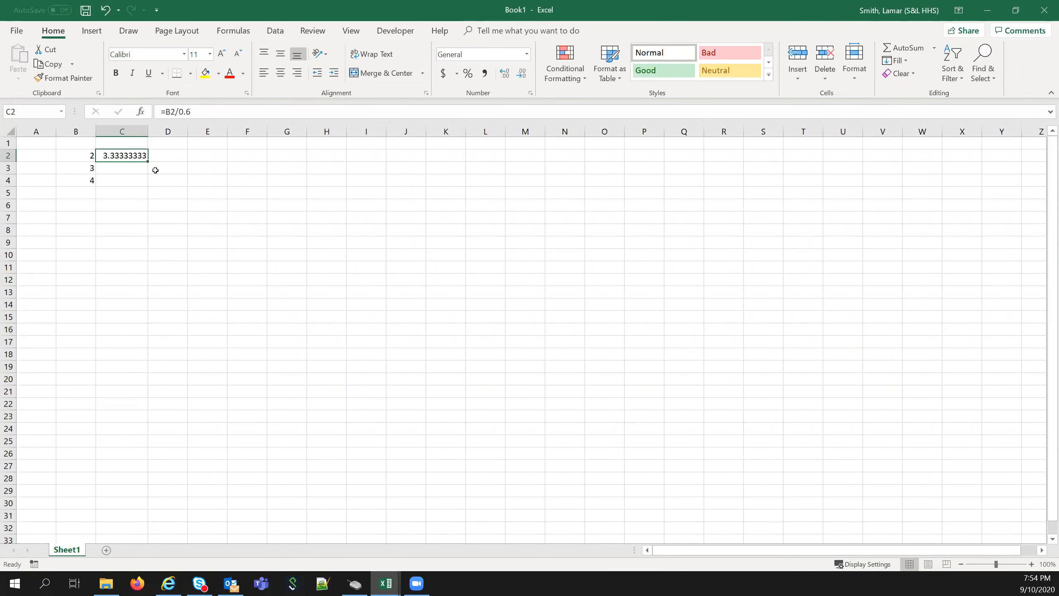
{"action": "mouse_move", "coordinate": [145, 162]}
{"action": "left_mouse_down"}
{"action": "mouse_move", "coordinate": [146, 177]}
{"action": "mouse_move", "coordinate": [138, 155]}
{"action": "left_mouse_up"}
{"action": "left_click_drag", "start_coordinate": [147, 162], "coordinate": [147, 186]}
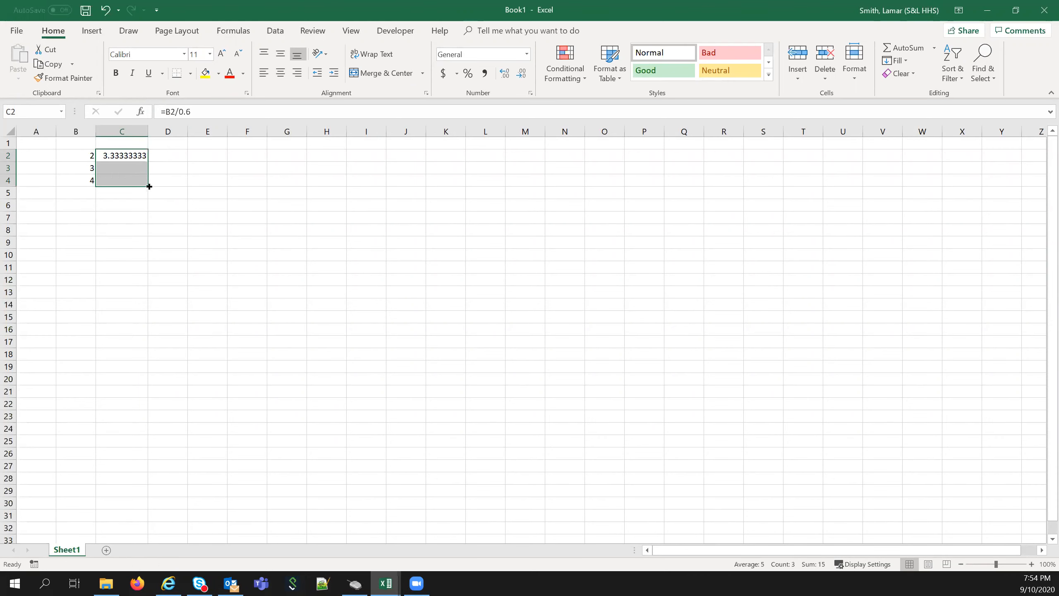
Format all of column C with the Number format.
{"action": "left_click", "coordinate": [122, 131]}
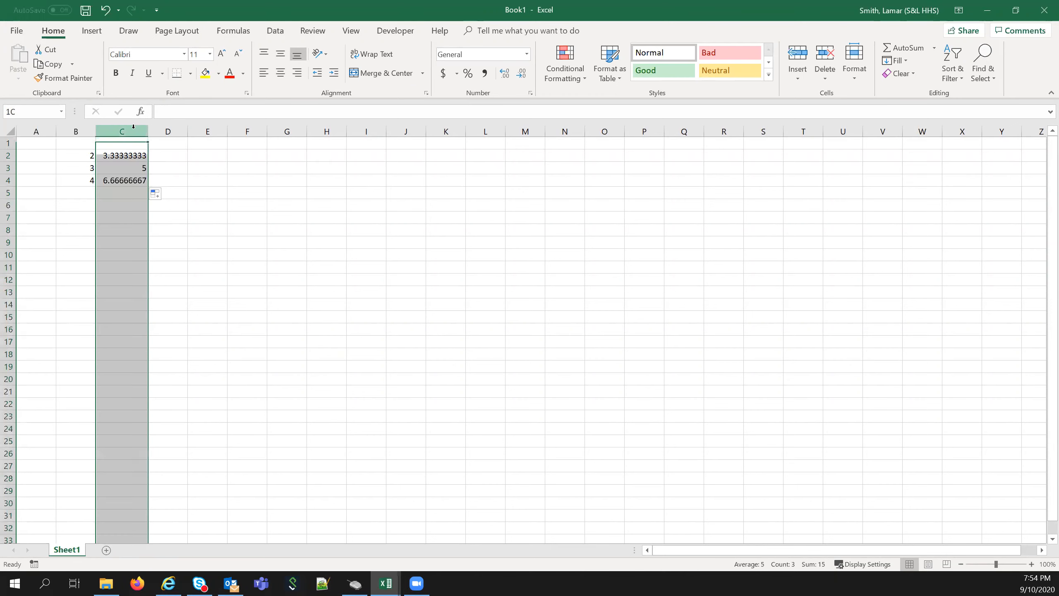
{"action": "left_click", "coordinate": [523, 55]}
{"action": "left_click", "coordinate": [527, 60]}
{"action": "left_click", "coordinate": [484, 95]}
{"action": "left_click", "coordinate": [247, 242]}
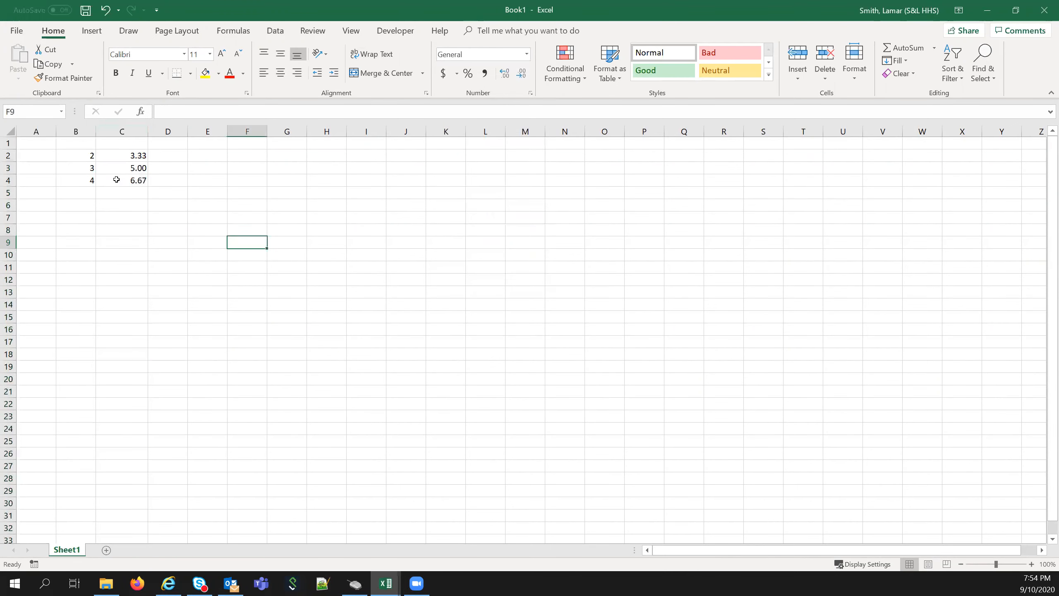
Check the formulas in C2:C4 against the values they refer to in column B.
{"action": "left_click", "coordinate": [112, 158]}
{"action": "left_click", "coordinate": [74, 157]}
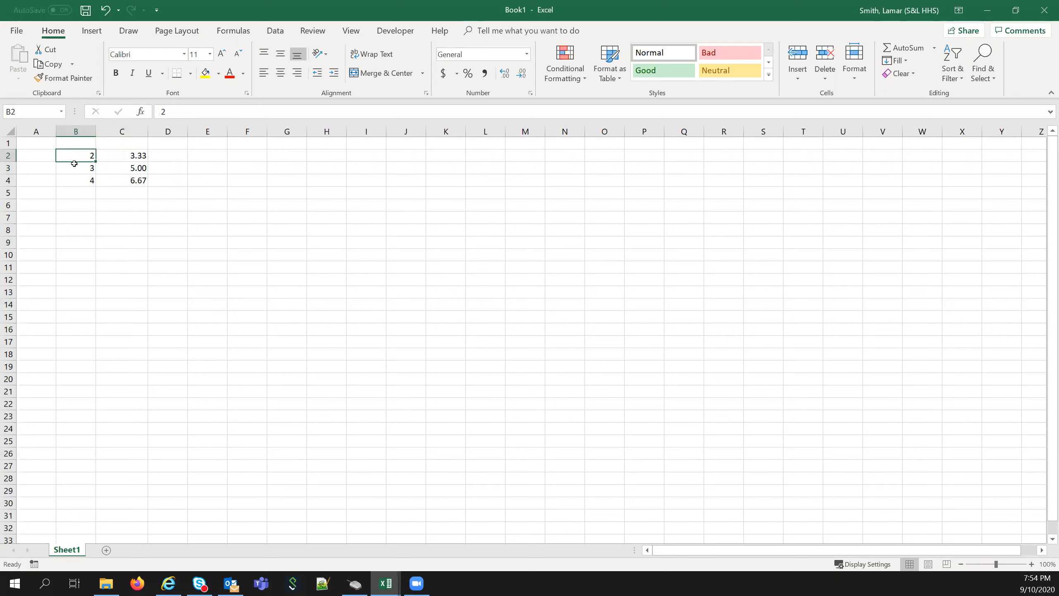
{"action": "left_click", "coordinate": [111, 156]}
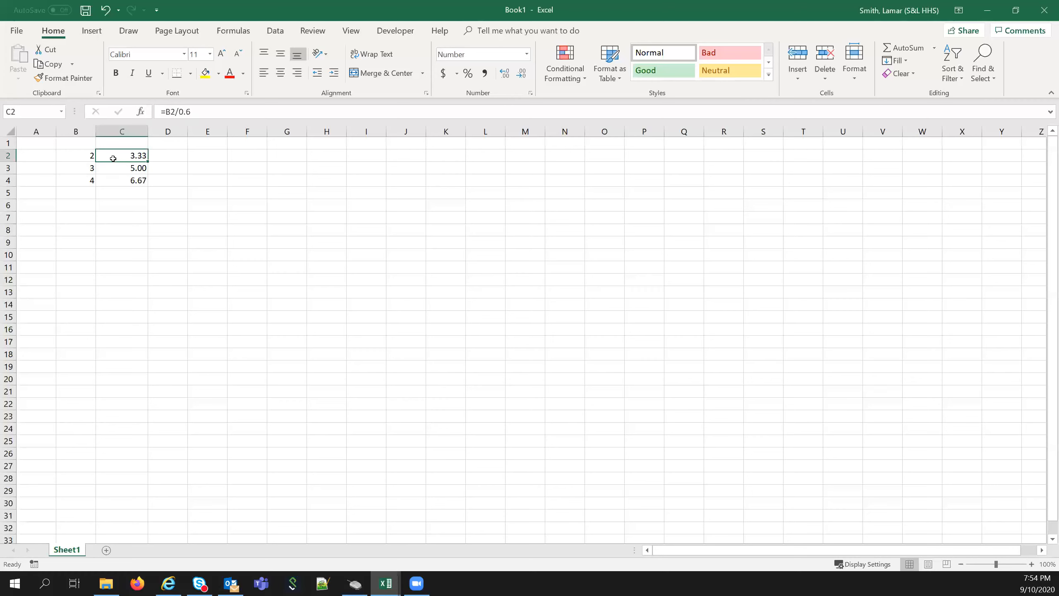
{"action": "left_click", "coordinate": [119, 169]}
{"action": "left_click", "coordinate": [114, 179]}
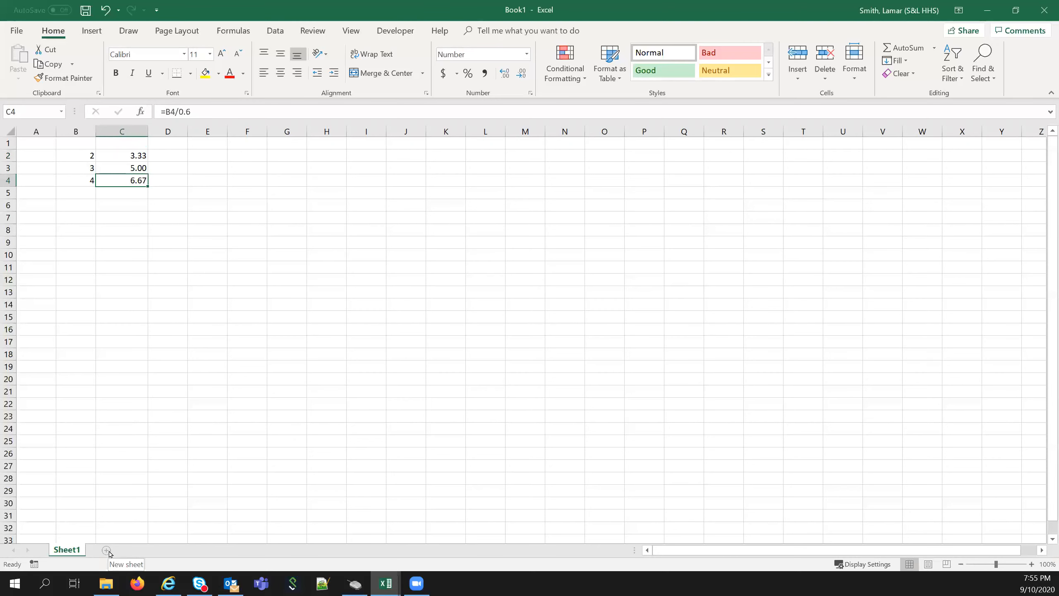
Add a new worksheet to the workbook and rename it Retail.
{"action": "left_click", "coordinate": [107, 551]}
{"action": "double_click", "coordinate": [108, 546]}
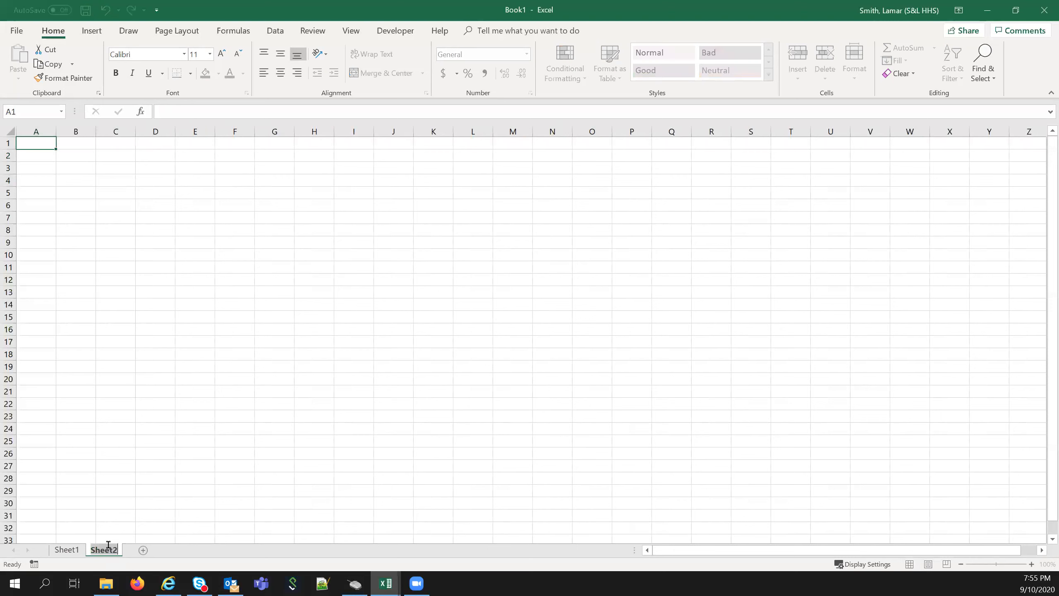
{"action": "type", "text": "Retail"}
{"action": "key", "text": "Return"}
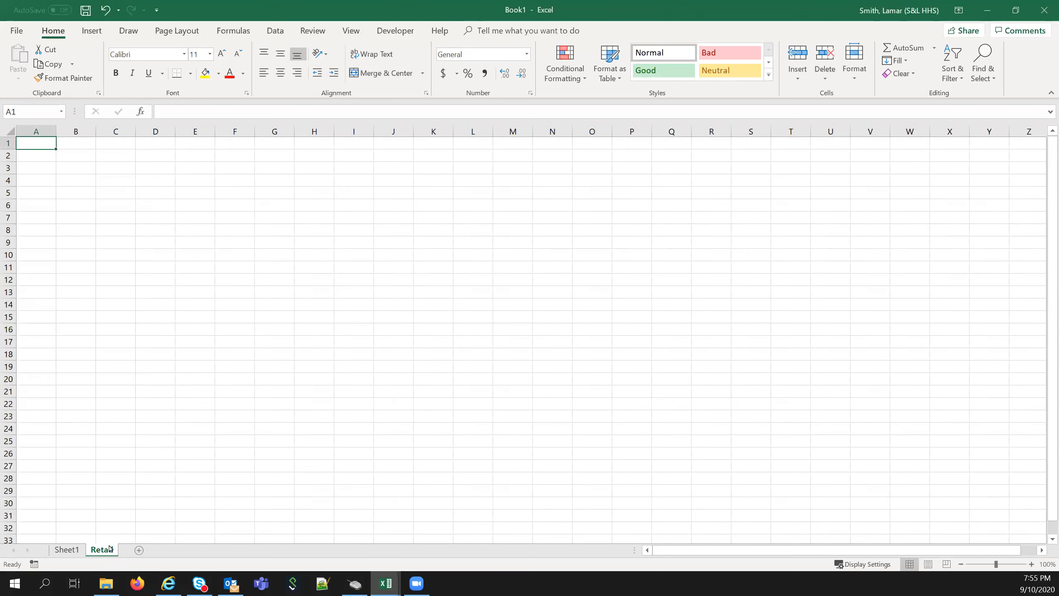
{"action": "left_click", "coordinate": [77, 550]}
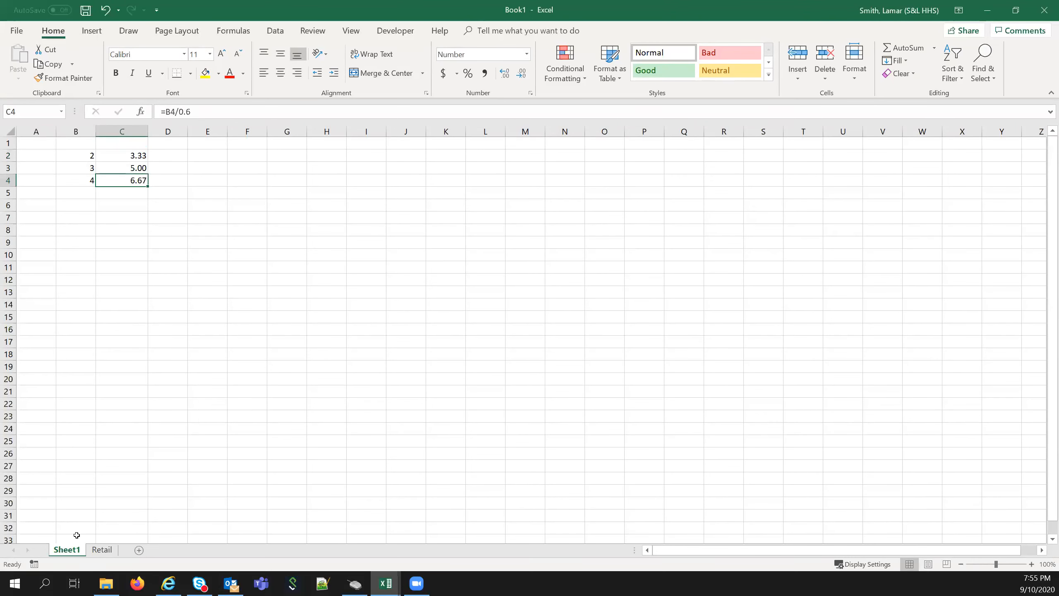
{"action": "type", "text": "Cost"}
{"action": "key", "text": "BackSpace"}
{"action": "key", "text": "BackSpace"}
{"action": "key", "text": "BackSpace"}
{"action": "key", "text": "BackSpace"}
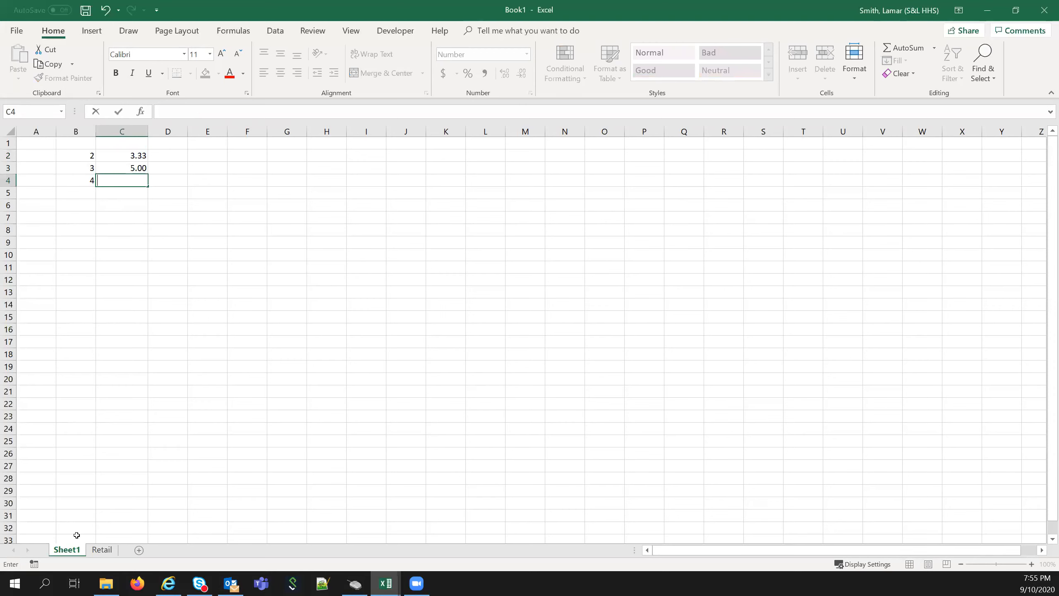
{"action": "key", "text": "Escape"}
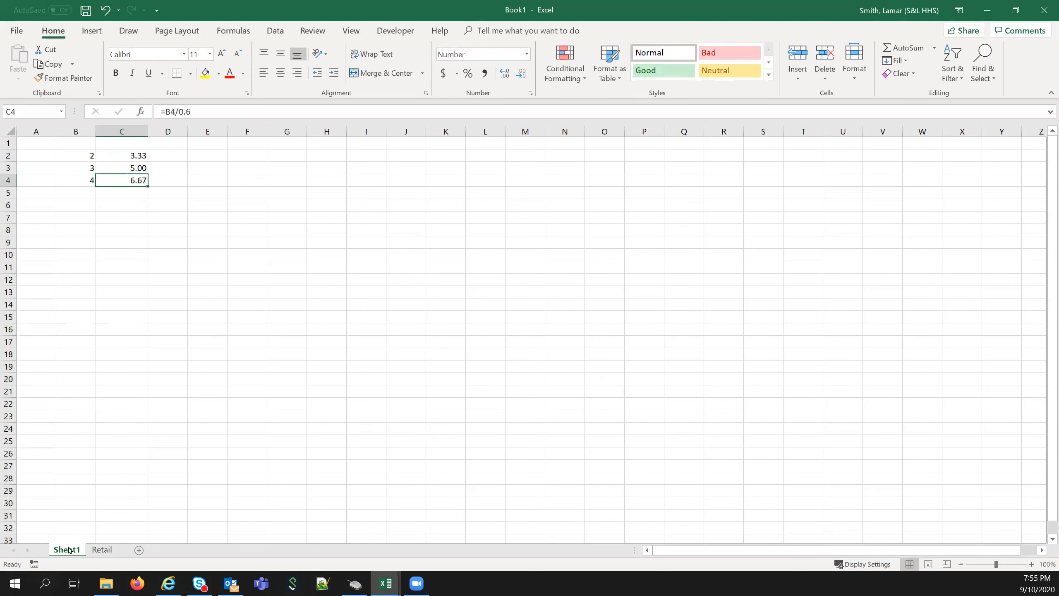
Rename Sheet1 as Cost.
{"action": "double_click", "coordinate": [71, 554]}
{"action": "type", "text": "Cost"}
{"action": "key", "text": "Return"}
Look at the ways to rename the Cost sheet, including its sheet commands, without changing its name.
{"action": "double_click", "coordinate": [63, 549]}
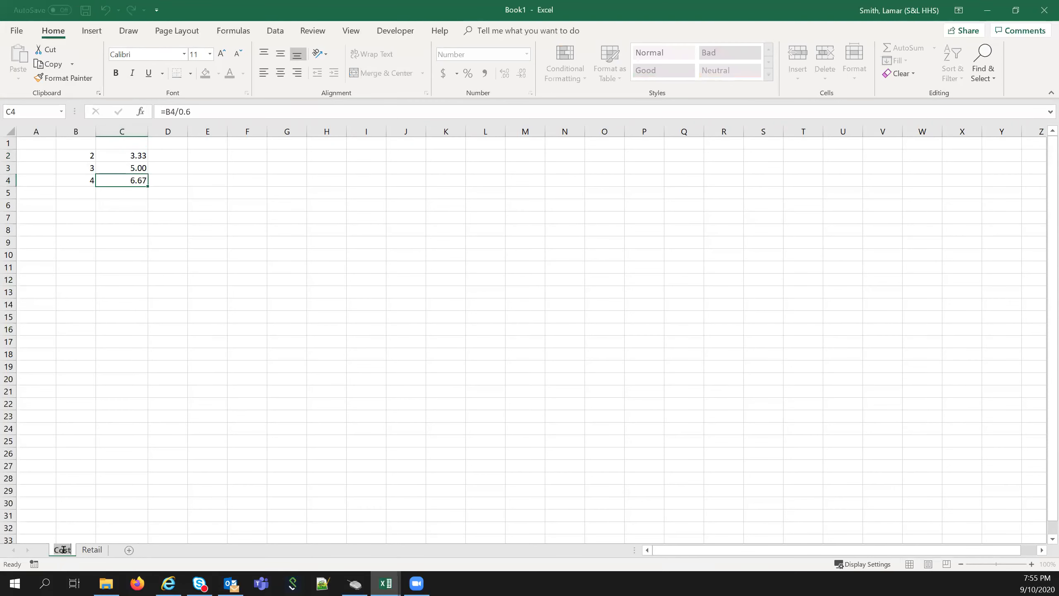
{"action": "left_click", "coordinate": [101, 520]}
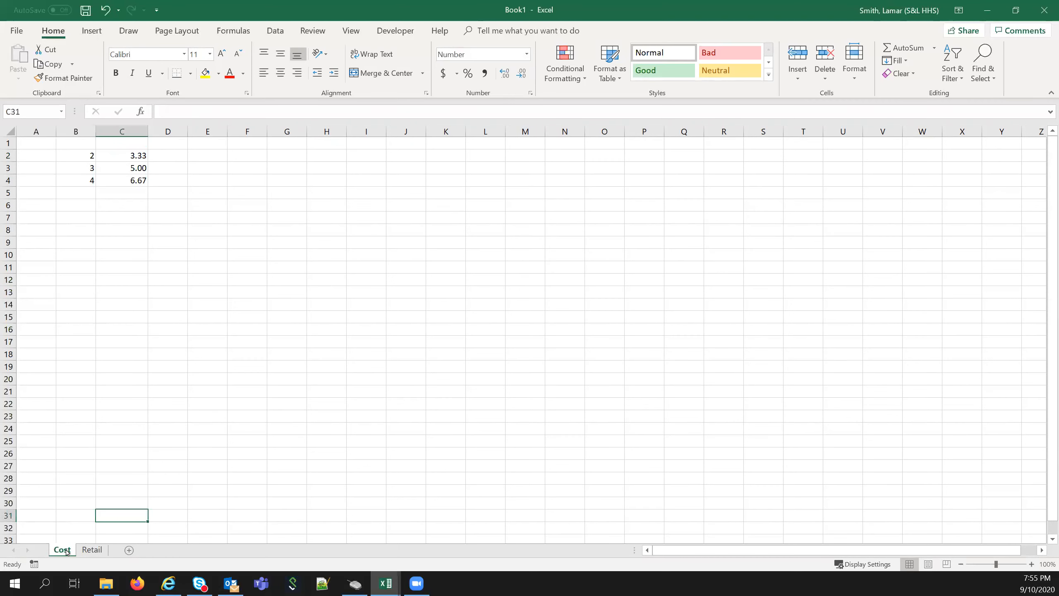
{"action": "right_click", "coordinate": [67, 550]}
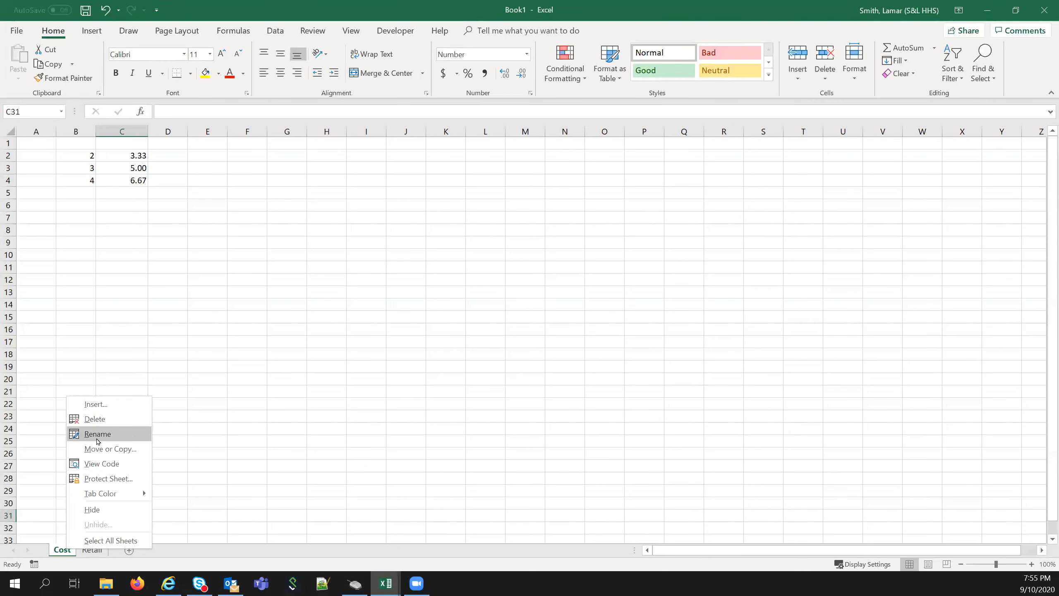
{"action": "left_click", "coordinate": [55, 506]}
{"action": "right_click", "coordinate": [66, 553]}
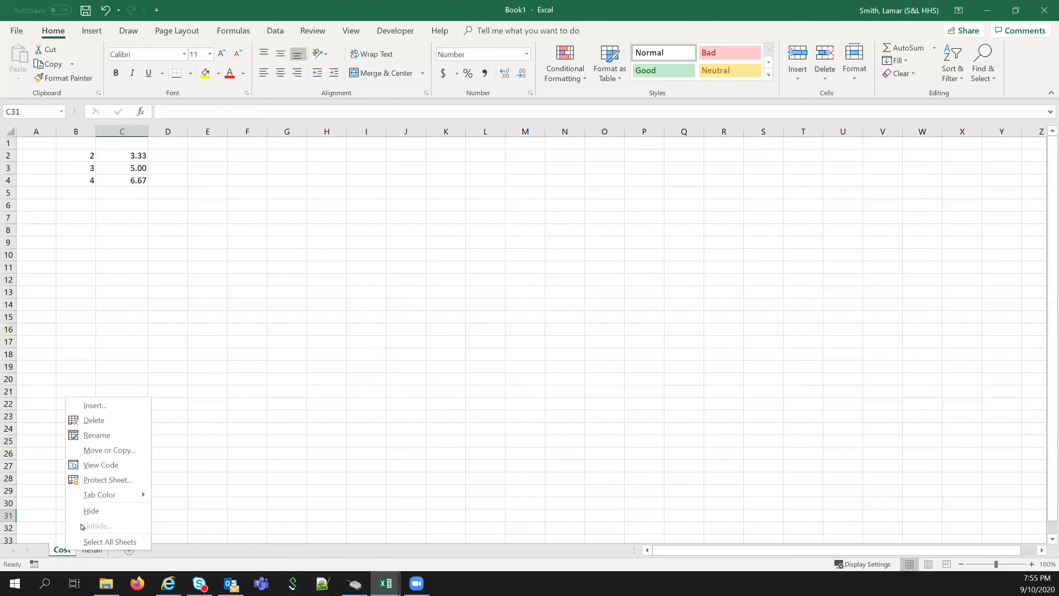
{"action": "left_click", "coordinate": [199, 444]}
Copy C2:C4 from the Cost sheet and paste only the values into the Retail sheet starting at B3.
{"action": "left_click", "coordinate": [100, 550]}
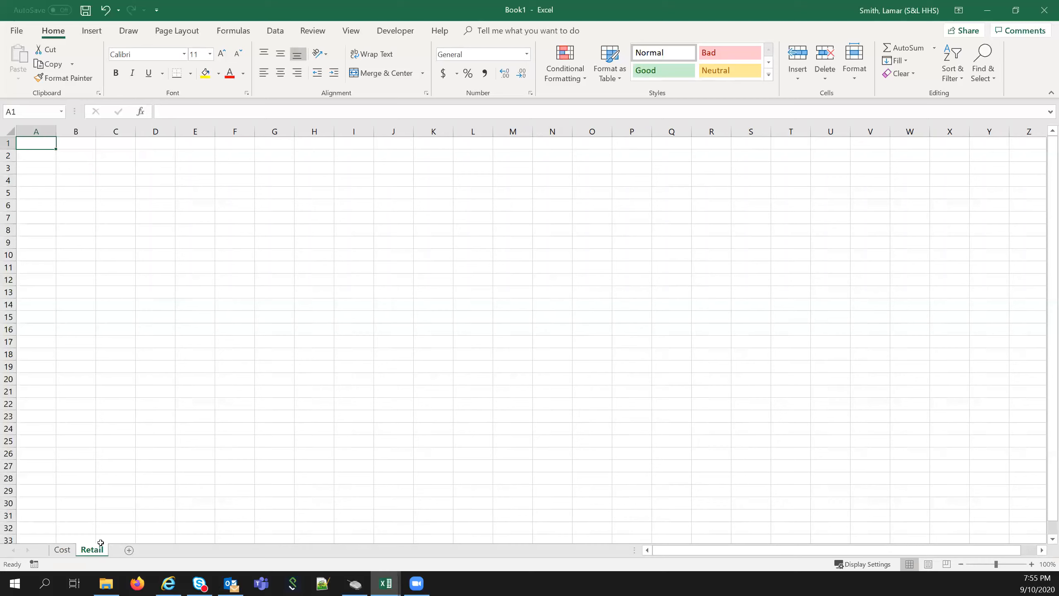
{"action": "left_click", "coordinate": [62, 549]}
{"action": "left_click_drag", "start_coordinate": [106, 159], "coordinate": [110, 179]}
{"action": "key", "text": "ctrl+c"}
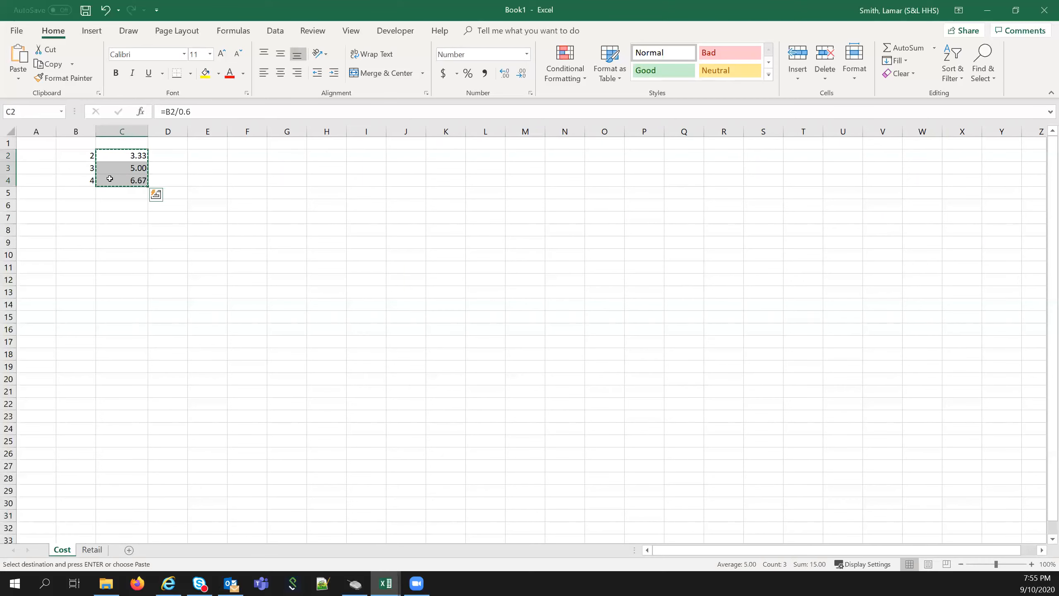
{"action": "left_click", "coordinate": [95, 550]}
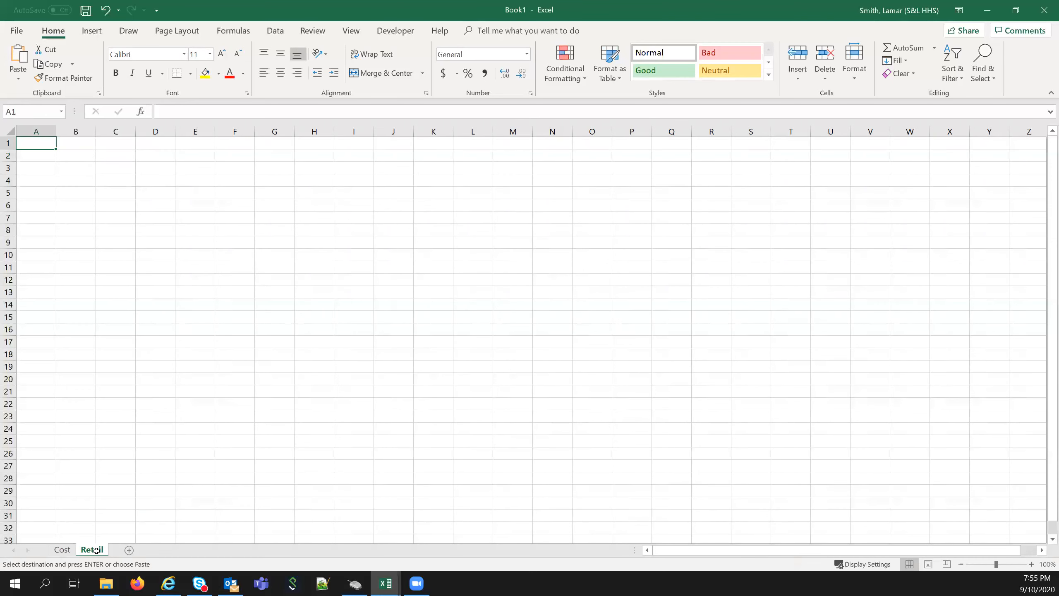
{"action": "left_click", "coordinate": [78, 166]}
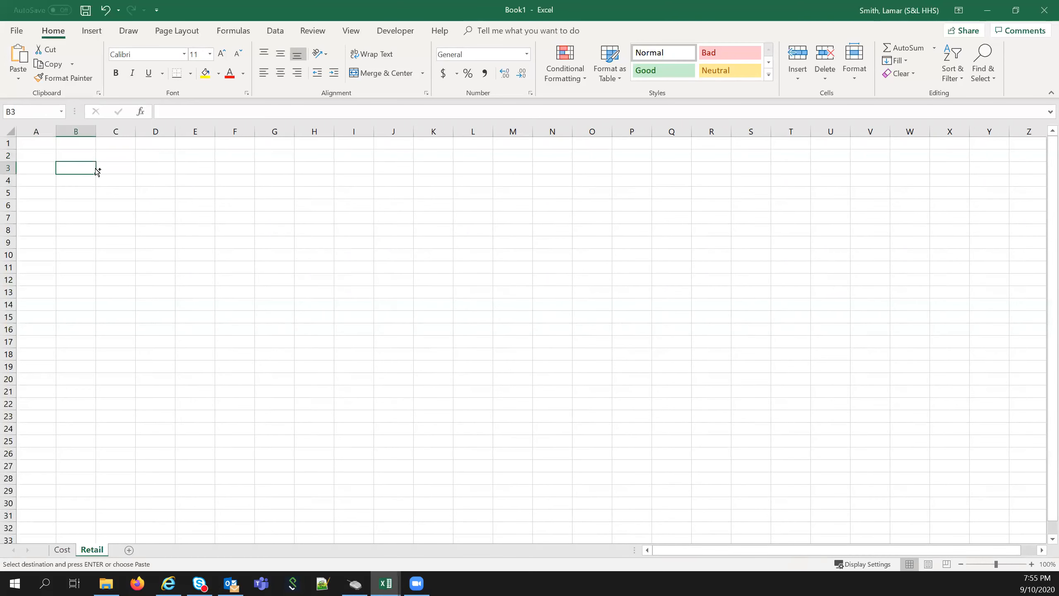
{"action": "right_click", "coordinate": [87, 165]}
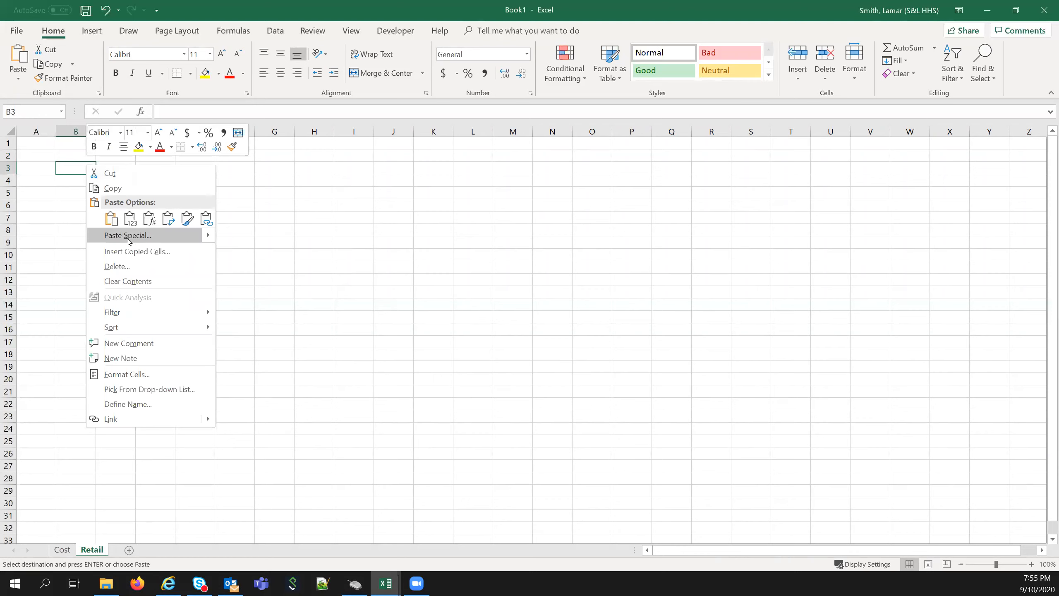
{"action": "left_click", "coordinate": [130, 221]}
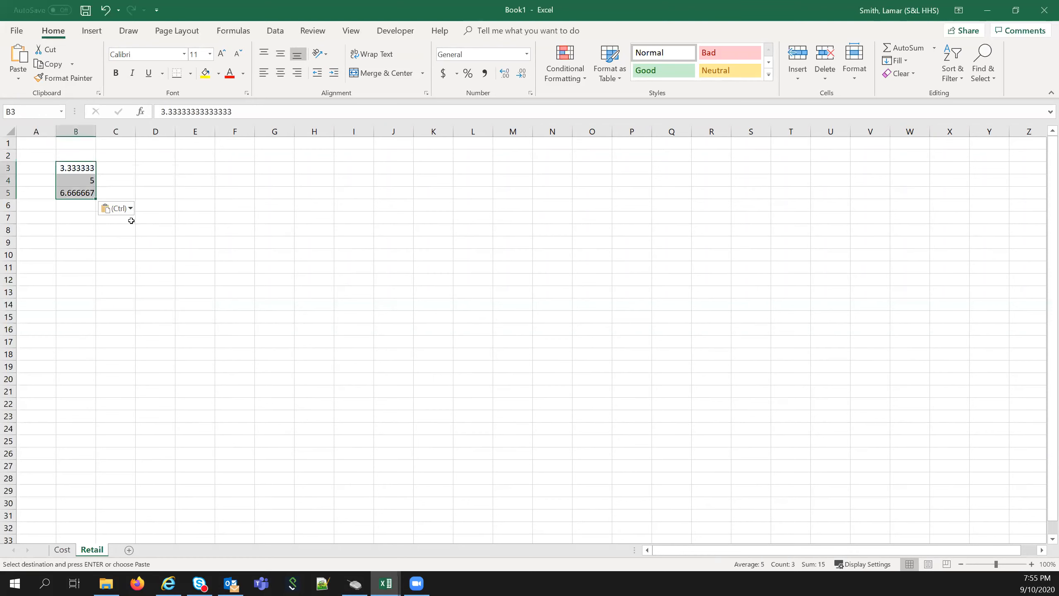
Format column B of the Retail sheet with the Number format and deselect the column.
{"action": "left_click", "coordinate": [86, 132]}
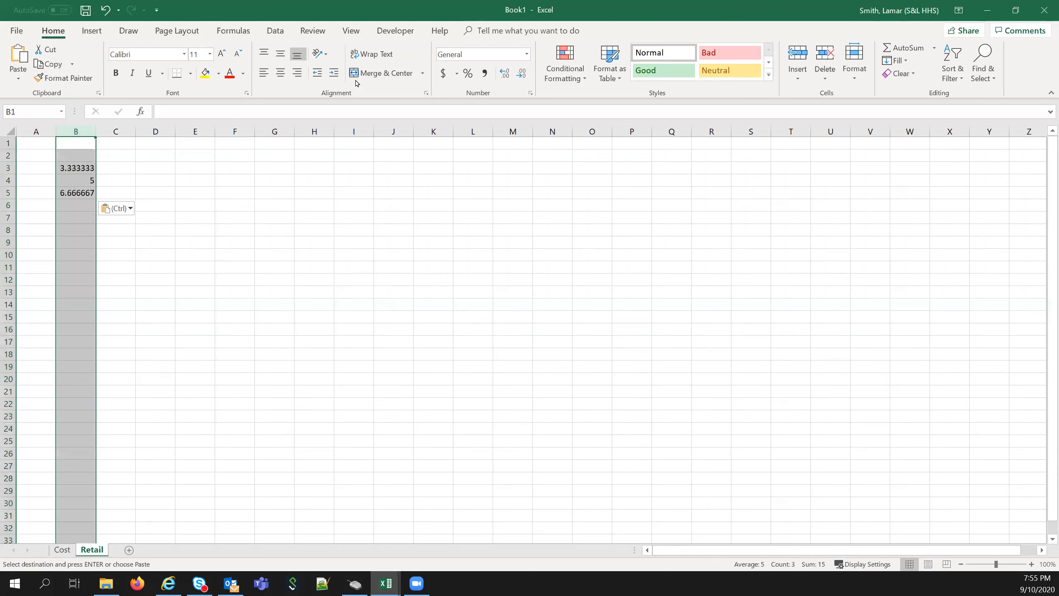
{"action": "left_click", "coordinate": [527, 56]}
{"action": "left_click", "coordinate": [476, 100]}
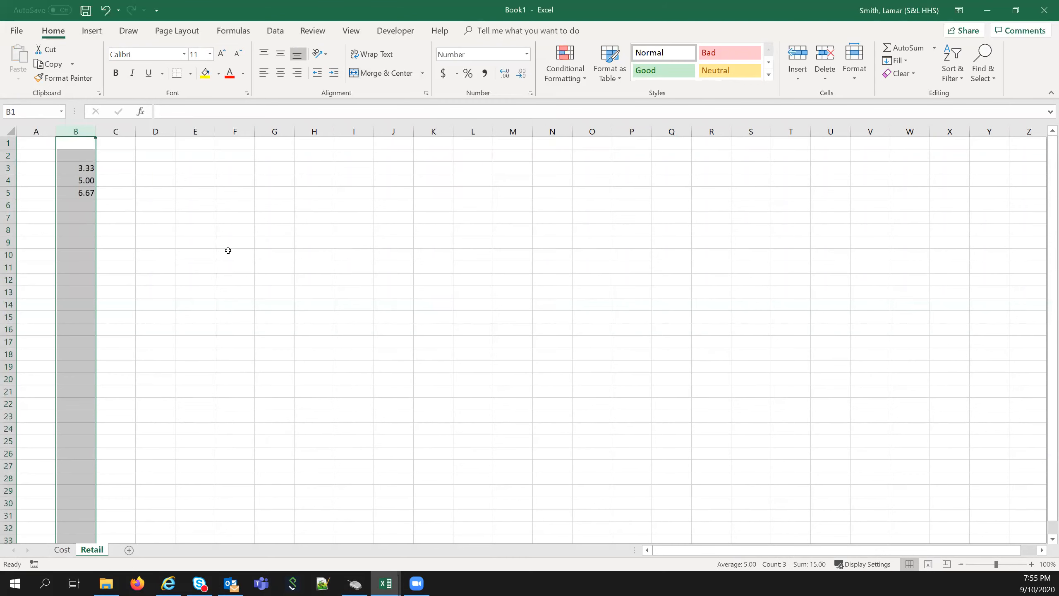
{"action": "left_click", "coordinate": [116, 267]}
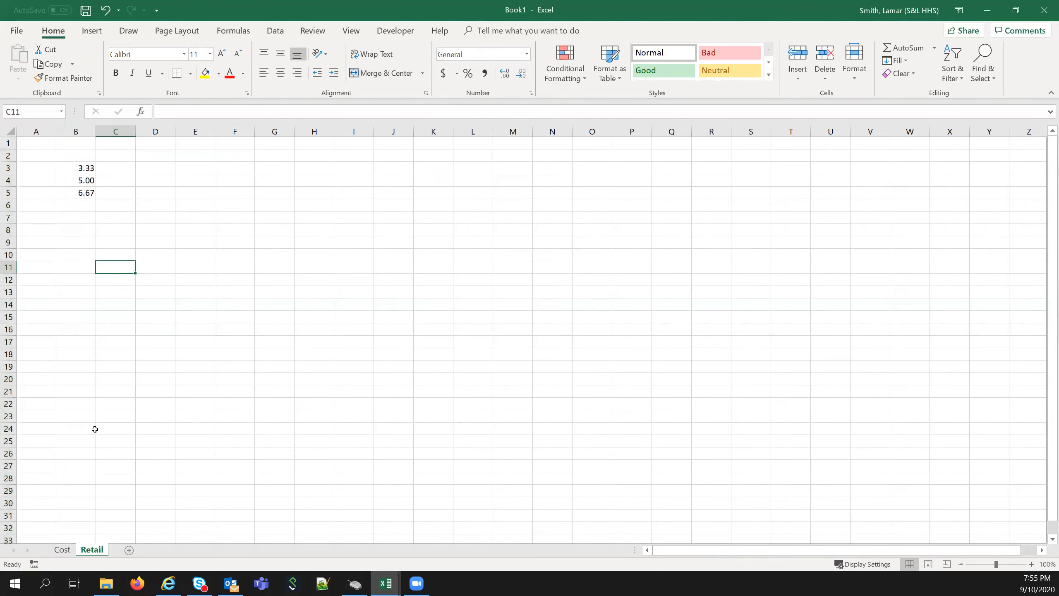
Start saving the workbook under a new name in D: > Documents > Bookkeeping Class > Excel Class > Class Files.
{"action": "left_click", "coordinate": [70, 549]}
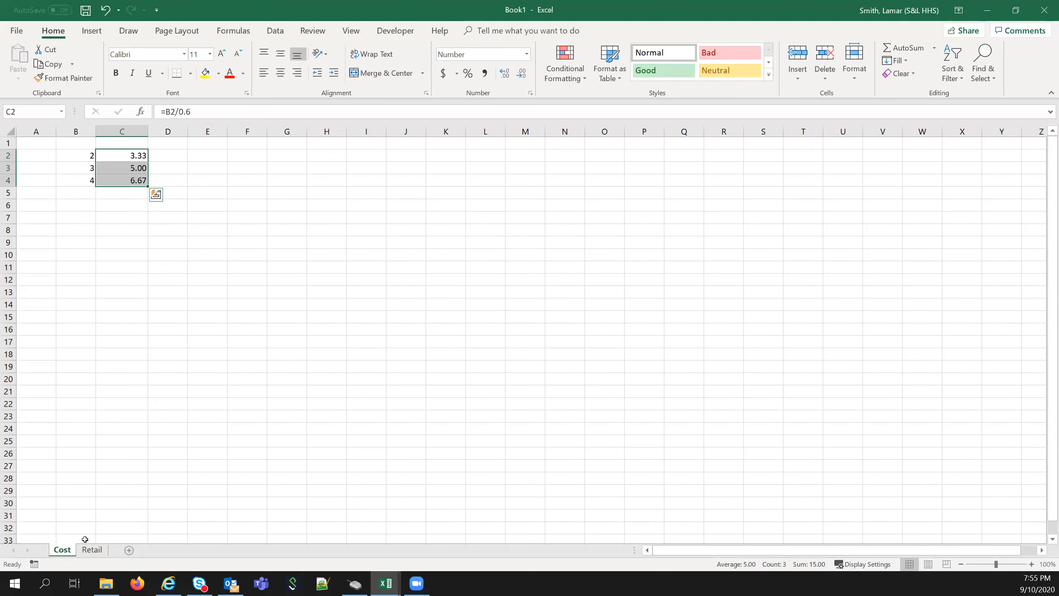
{"action": "left_click", "coordinate": [88, 550]}
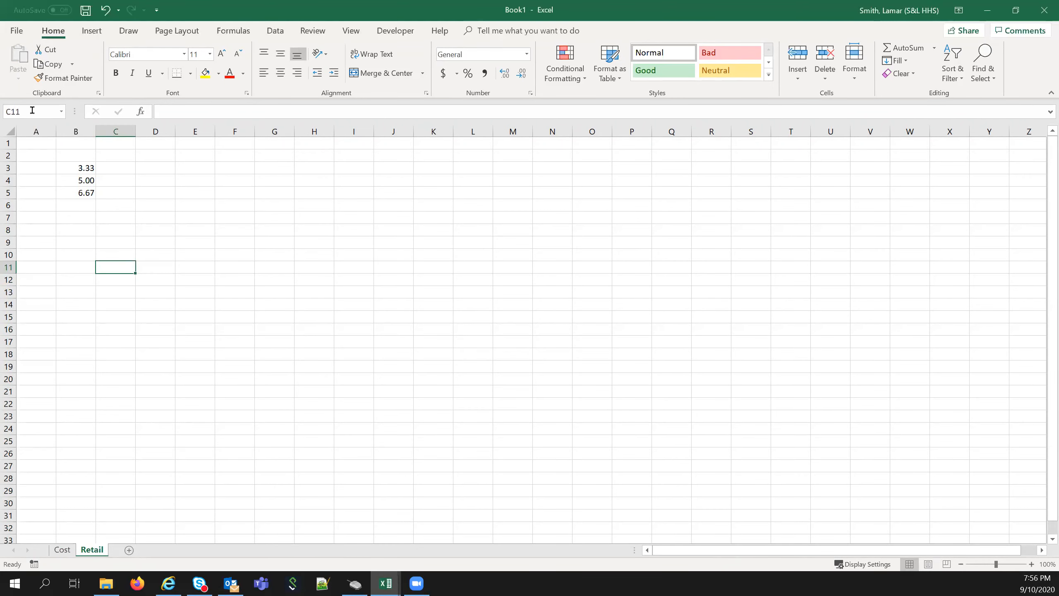
{"action": "left_click", "coordinate": [15, 30]}
{"action": "left_click", "coordinate": [40, 198]}
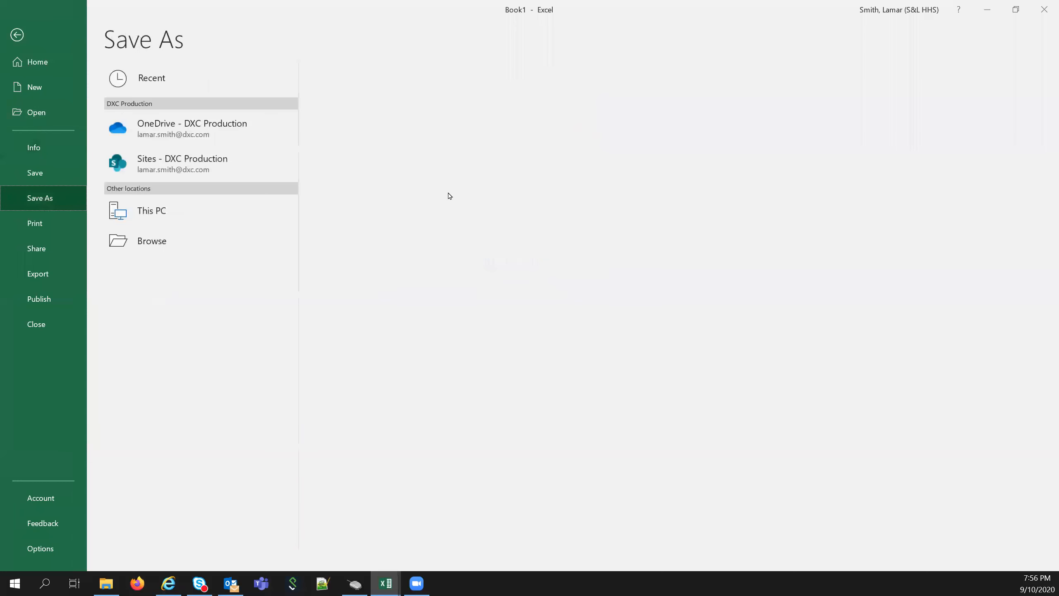
{"action": "left_click", "coordinate": [138, 269]}
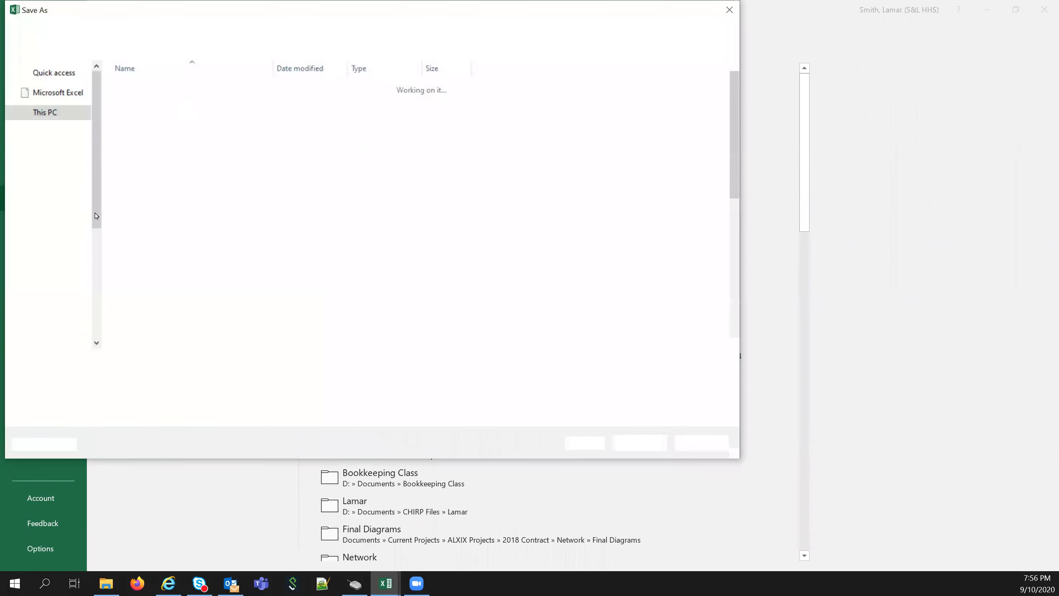
{"action": "scroll", "coordinate": [48, 317], "scroll_direction": "down", "scroll_amount": 1}
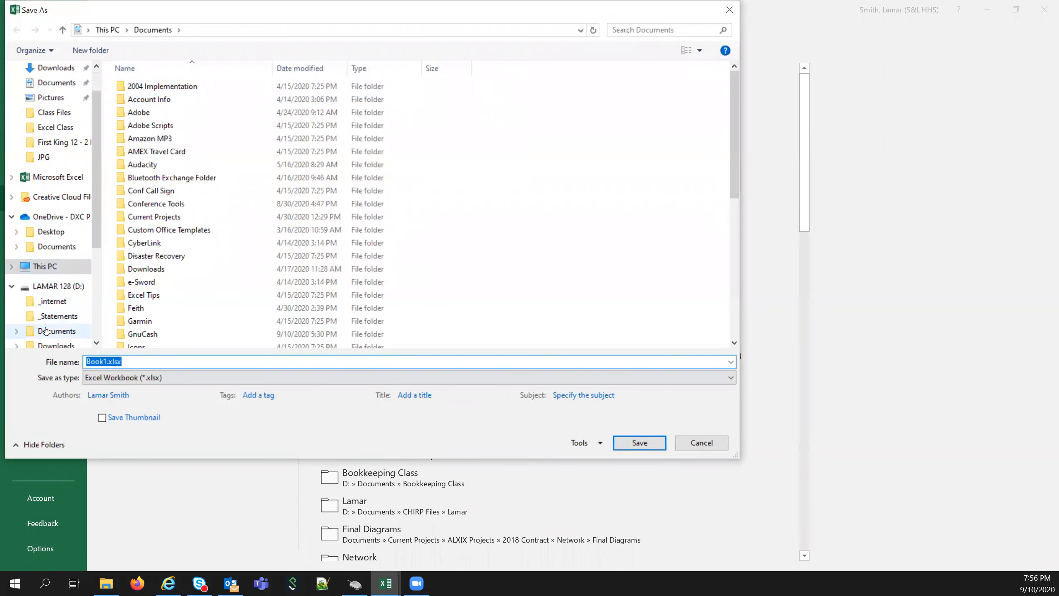
{"action": "left_click", "coordinate": [46, 331]}
{"action": "left_click", "coordinate": [157, 152]}
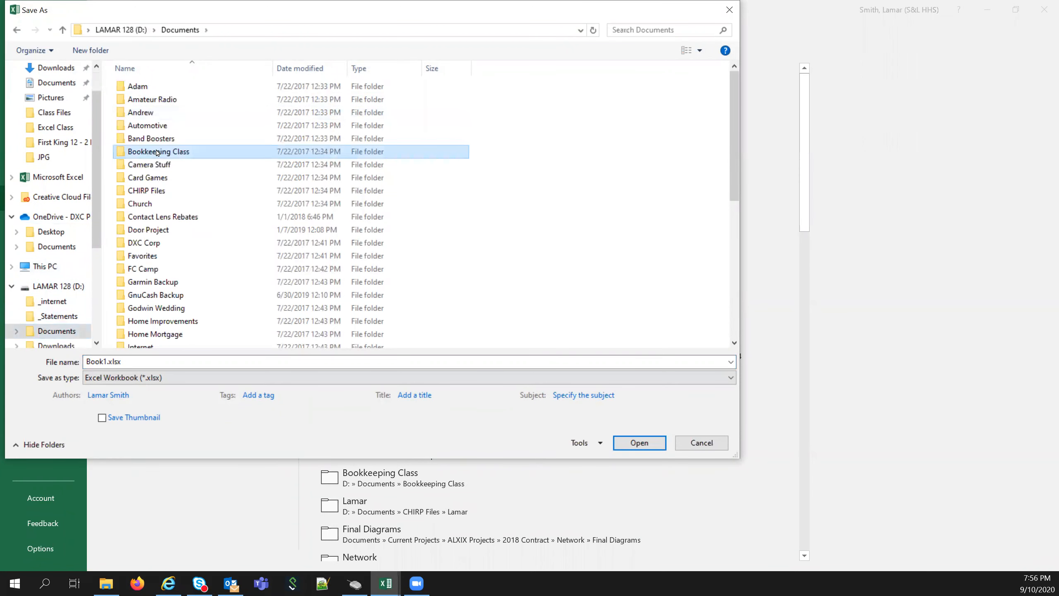
{"action": "double_click", "coordinate": [157, 152]}
{"action": "double_click", "coordinate": [152, 100]}
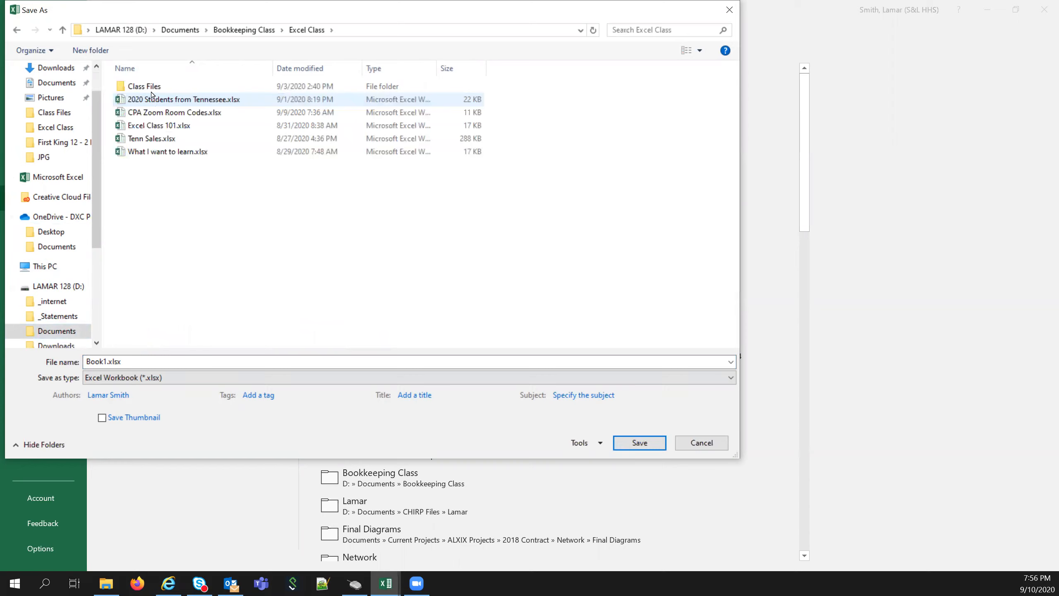
{"action": "left_click", "coordinate": [152, 89]}
{"action": "double_click", "coordinate": [153, 88]}
Name the file Cost and save it as an Excel workbook in the Class Files folder.
{"action": "left_click", "coordinate": [149, 362]}
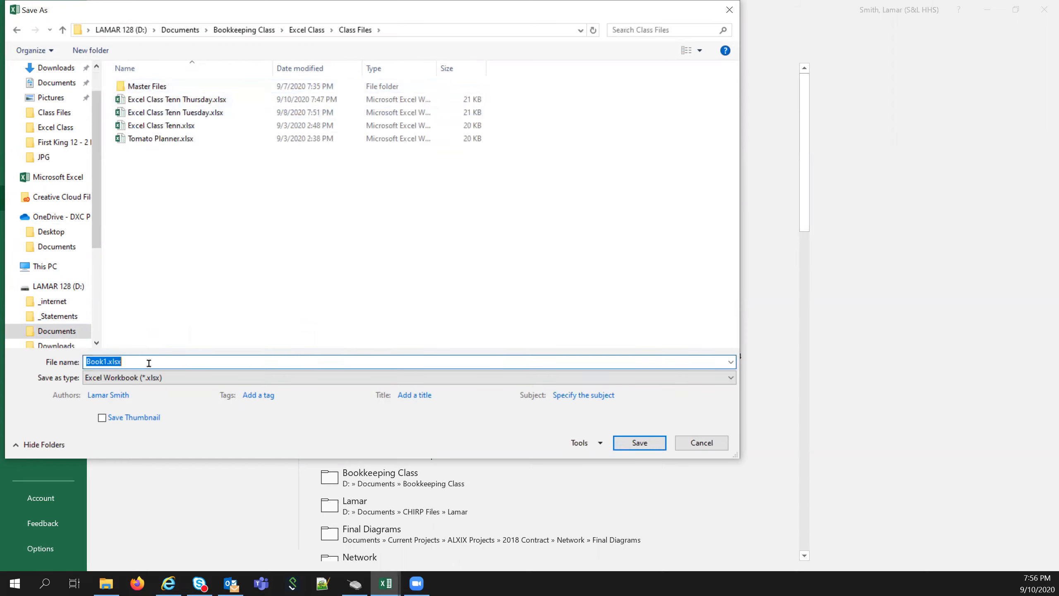
{"action": "type", "text": "Cost"}
{"action": "key", "text": "Return"}
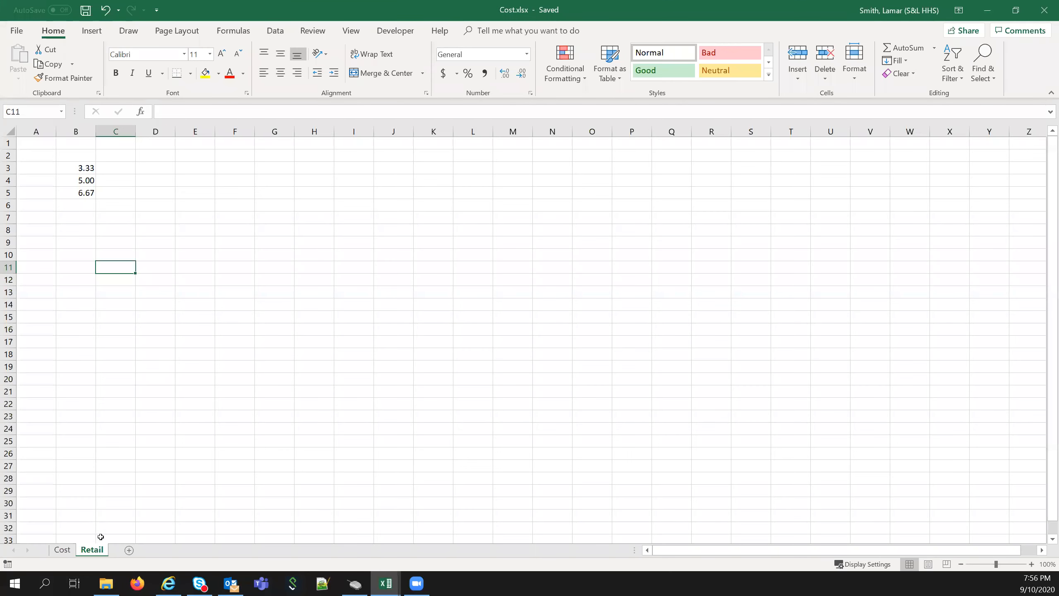
Delete the Cost sheet from the workbook permanently.
{"action": "left_click", "coordinate": [62, 550]}
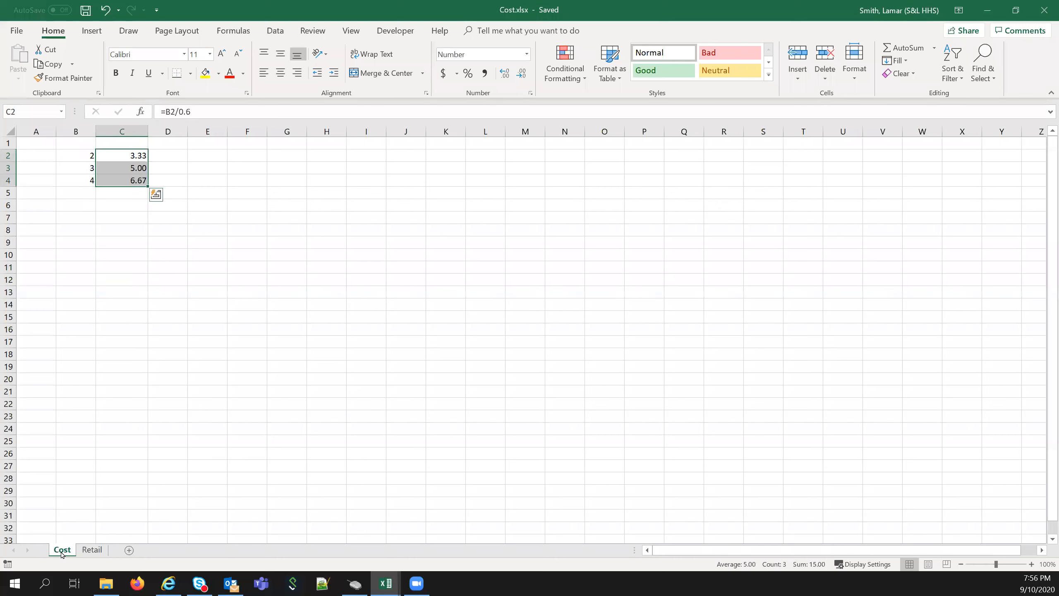
{"action": "right_click", "coordinate": [62, 550]}
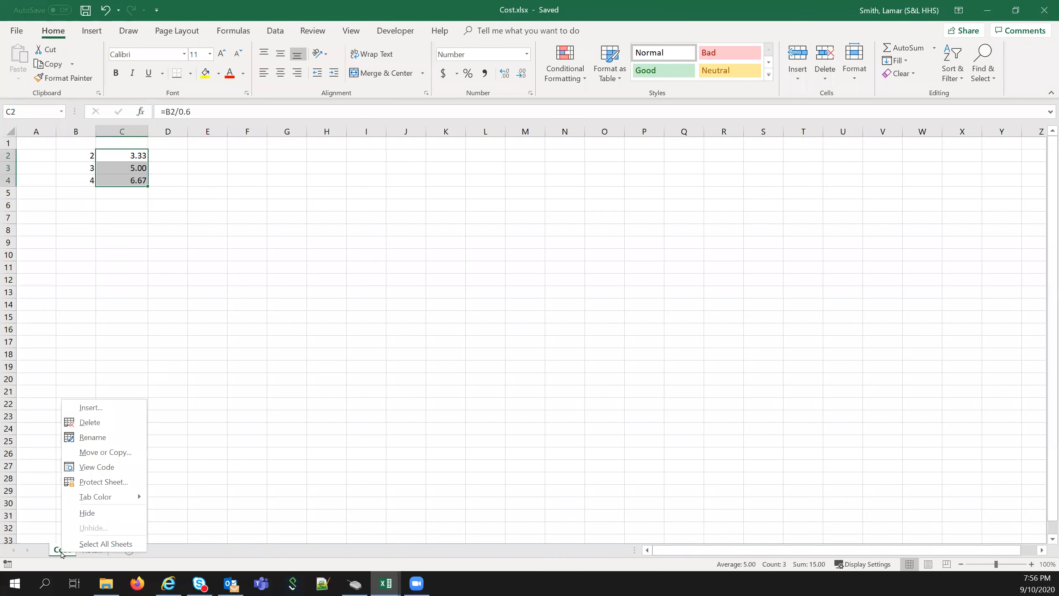
{"action": "left_click", "coordinate": [96, 421]}
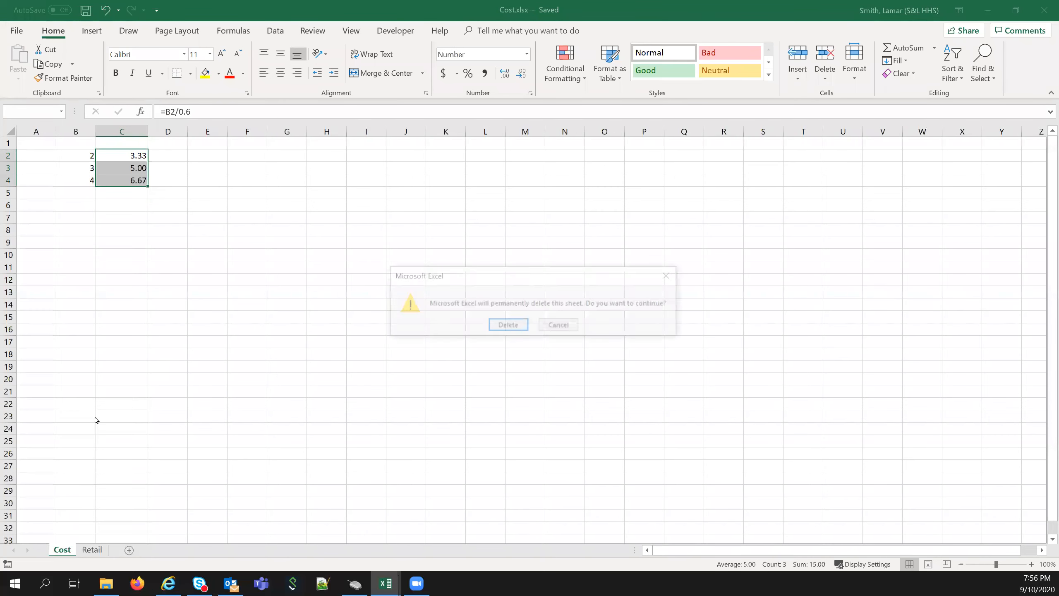
{"action": "left_click", "coordinate": [510, 325]}
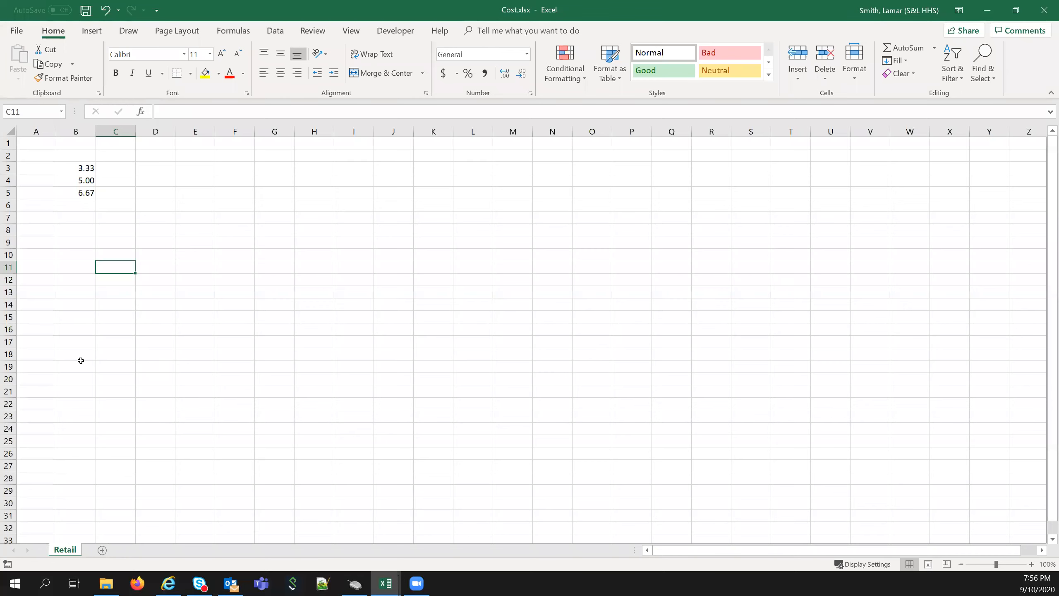
Save the workbook with only the Retail sheet as Retail in the same Class Files folder.
{"action": "left_click", "coordinate": [12, 32]}
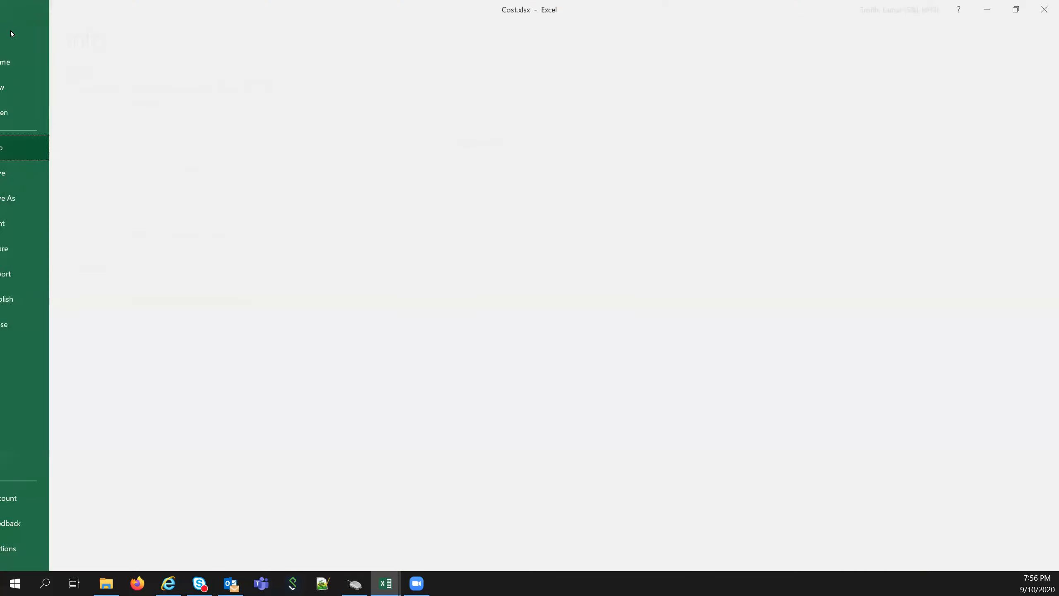
{"action": "left_click", "coordinate": [38, 199]}
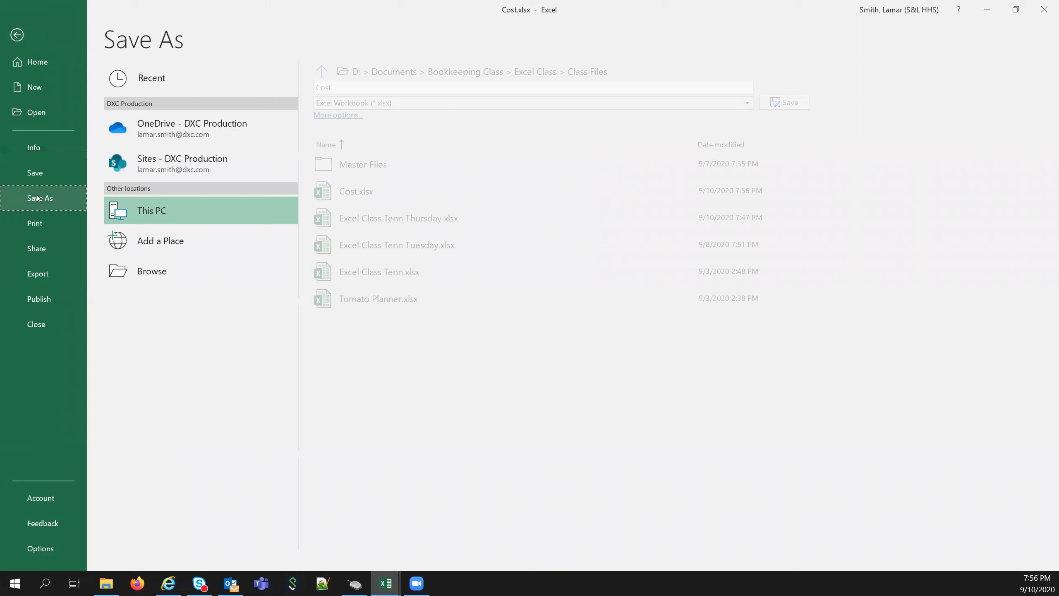
{"action": "left_click", "coordinate": [371, 87]}
{"action": "type", "text": "Retail"}
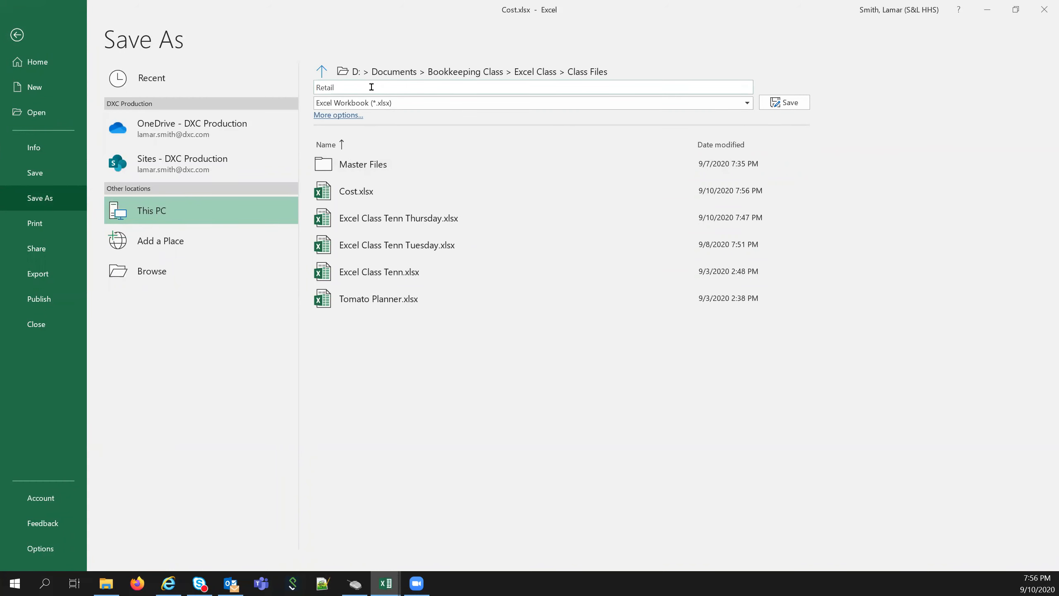
{"action": "key", "text": "Return"}
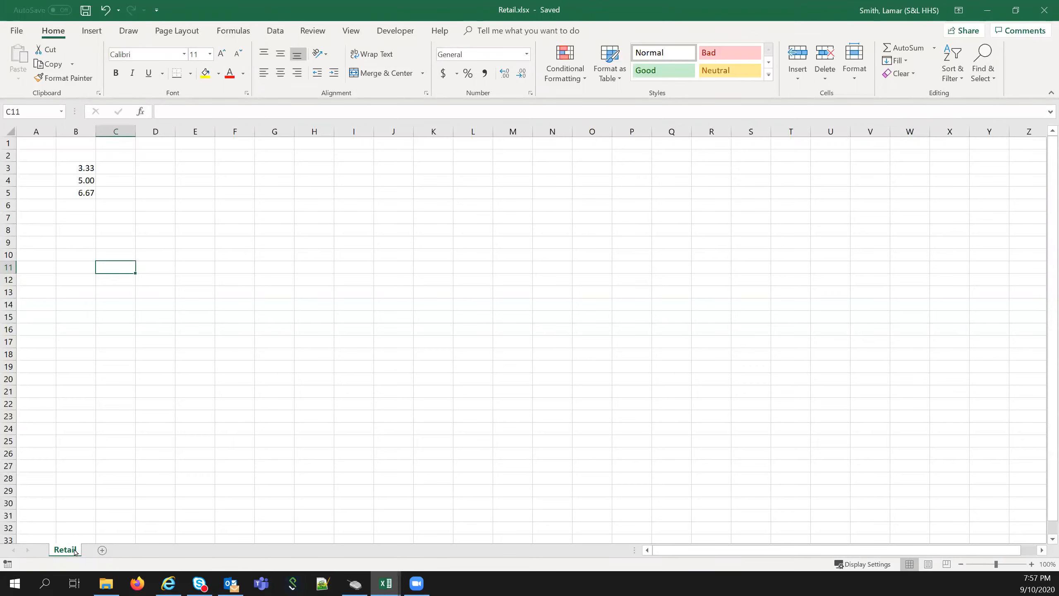
Reopen the recently saved Cost.xlsx workbook.
{"action": "left_click", "coordinate": [19, 31]}
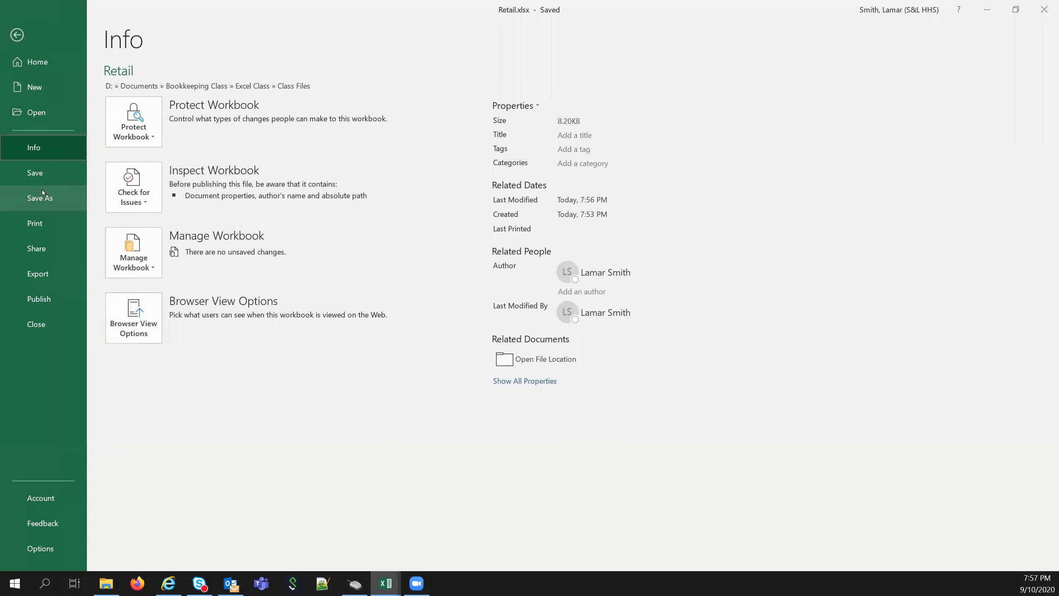
{"action": "left_click", "coordinate": [31, 115]}
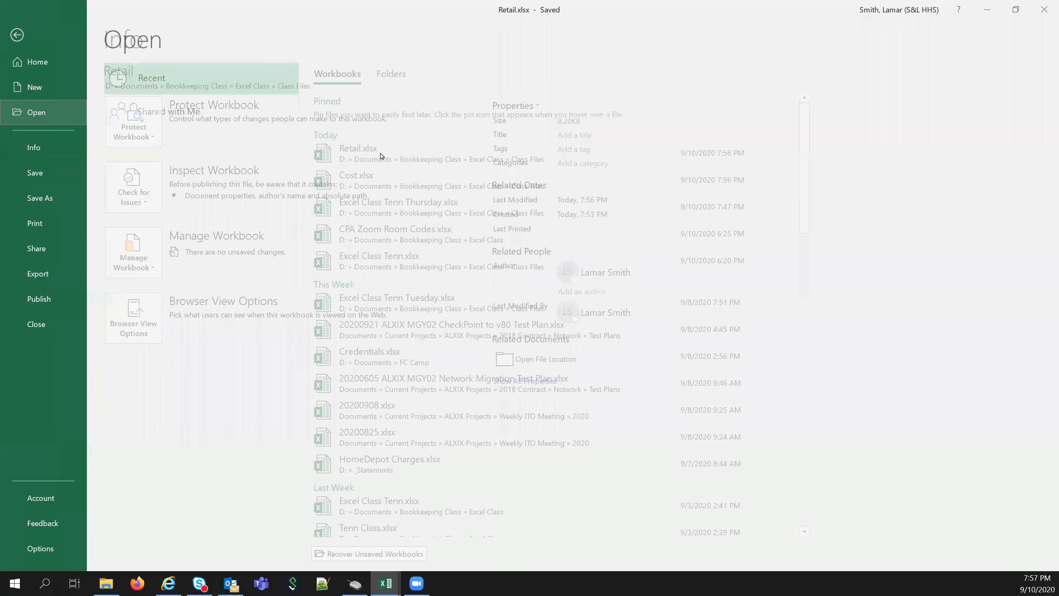
{"action": "left_click", "coordinate": [363, 176]}
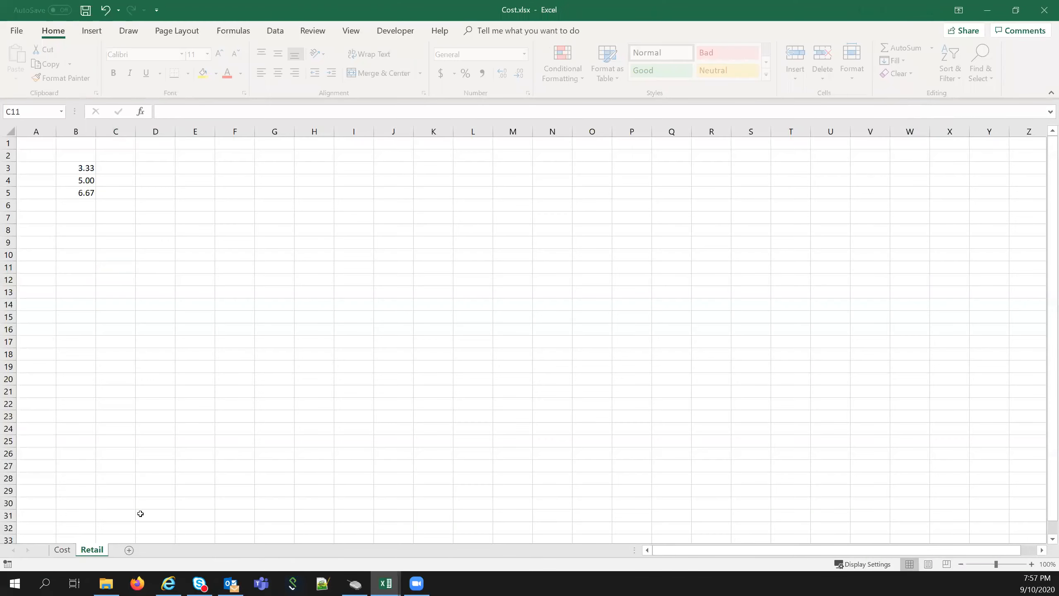
Set the cost in cell B4 of the Cost sheet to 5.
{"action": "left_click", "coordinate": [118, 241]}
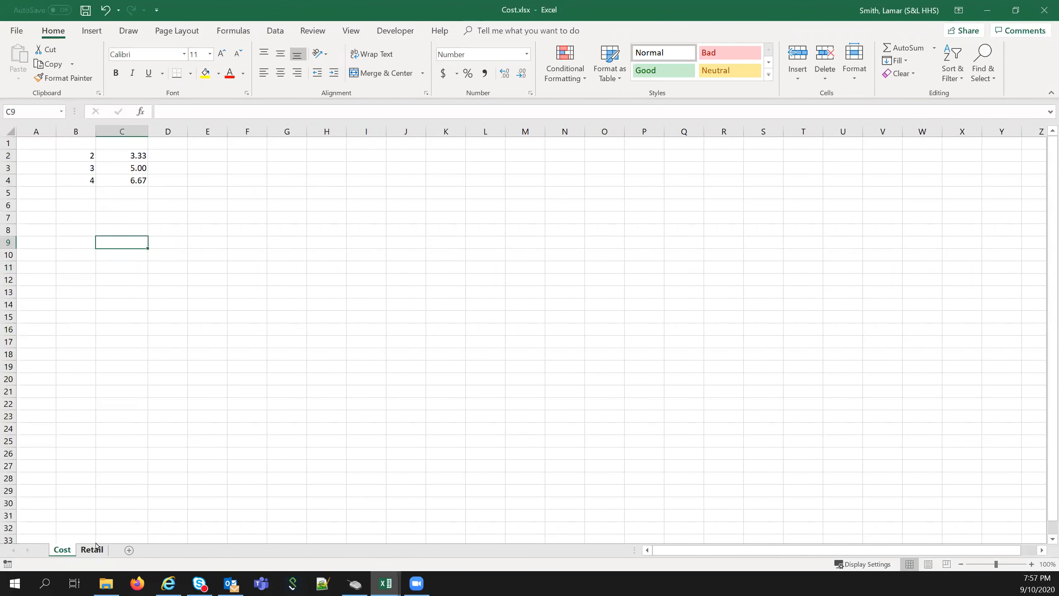
{"action": "left_click", "coordinate": [79, 179]}
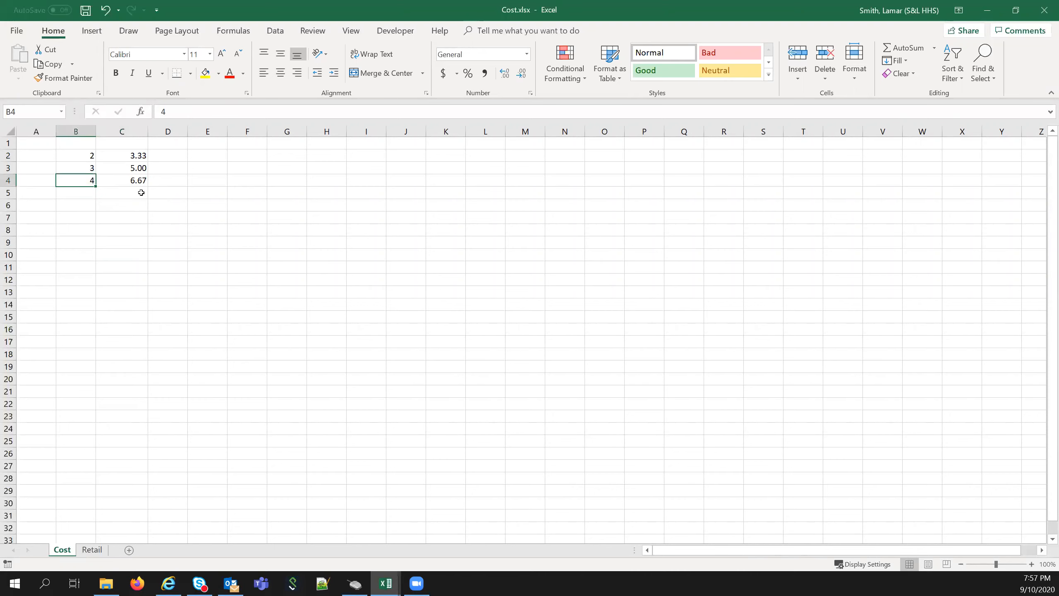
{"action": "type", "text": "5"}
{"action": "left_click", "coordinate": [123, 241]}
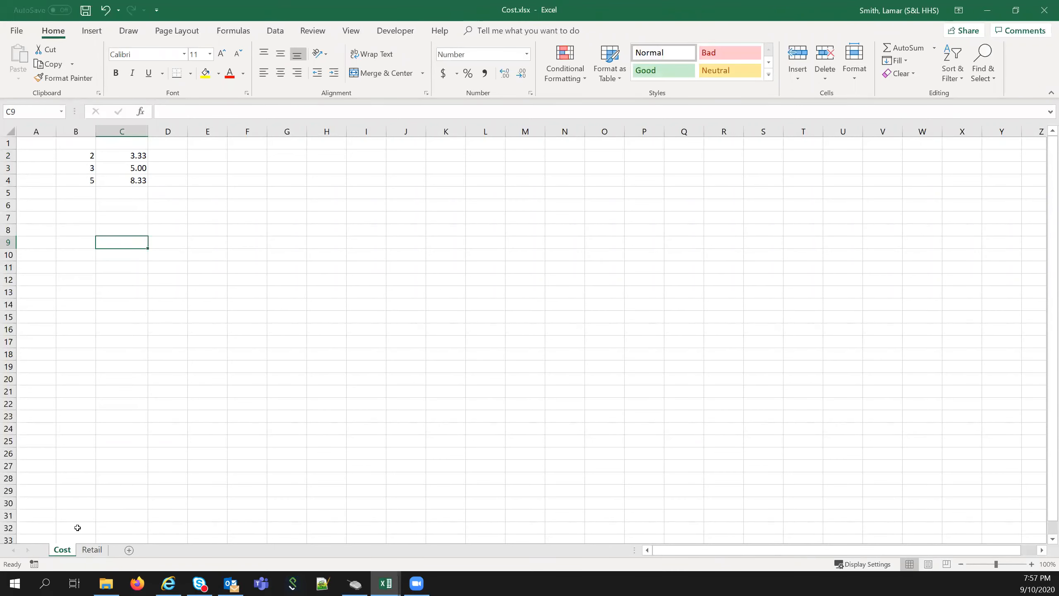
Copy the calculated prices in C2:C4 of the Cost sheet and paste only their values over the Retail sheet's prices from B3.
{"action": "left_click_drag", "start_coordinate": [130, 153], "coordinate": [124, 181]}
{"action": "key", "text": "ctrl+c"}
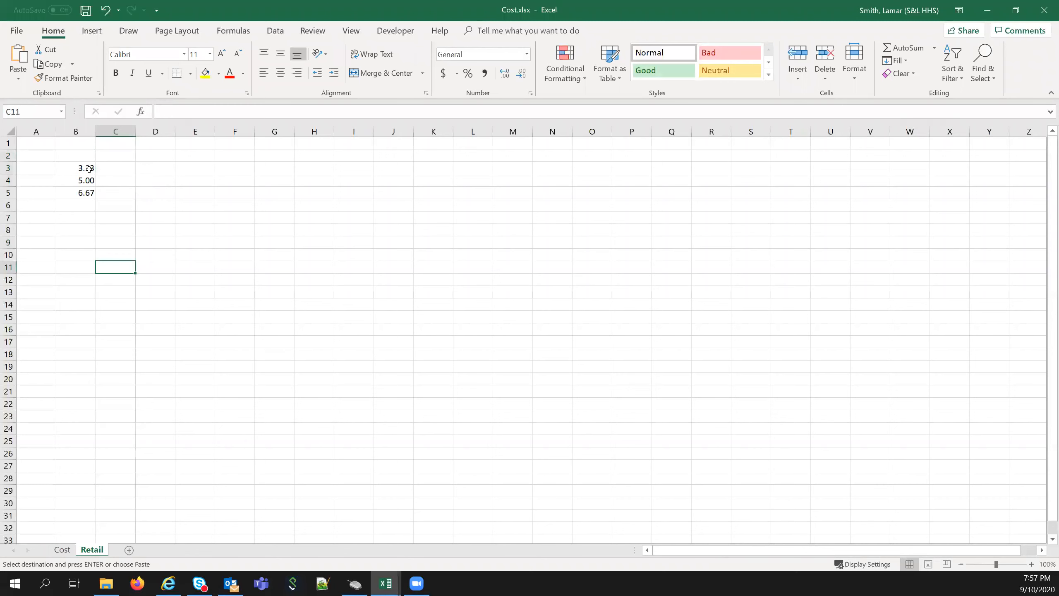
{"action": "right_click", "coordinate": [88, 169]}
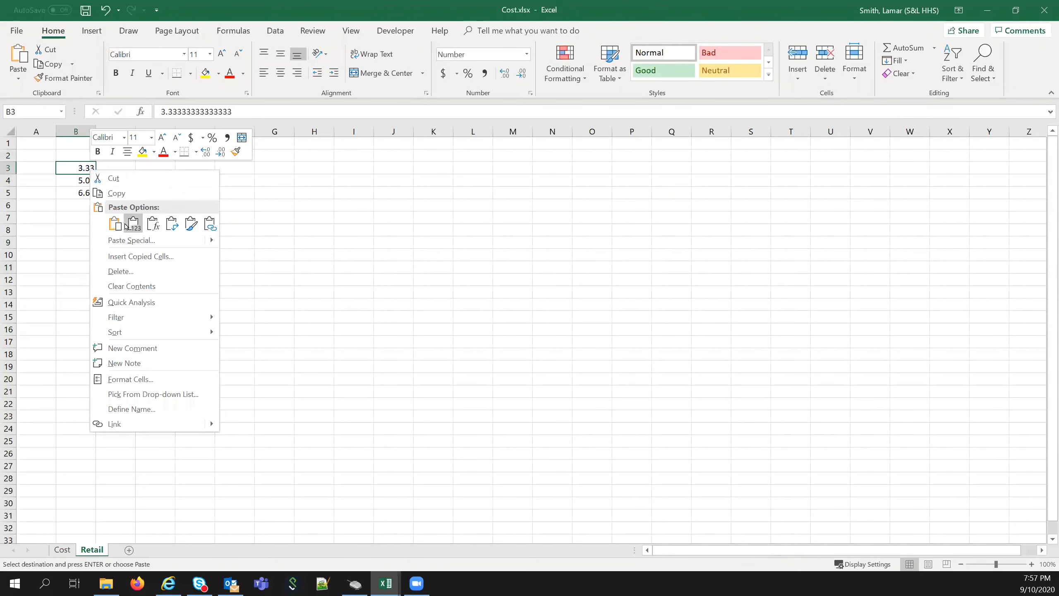
{"action": "left_click", "coordinate": [126, 226]}
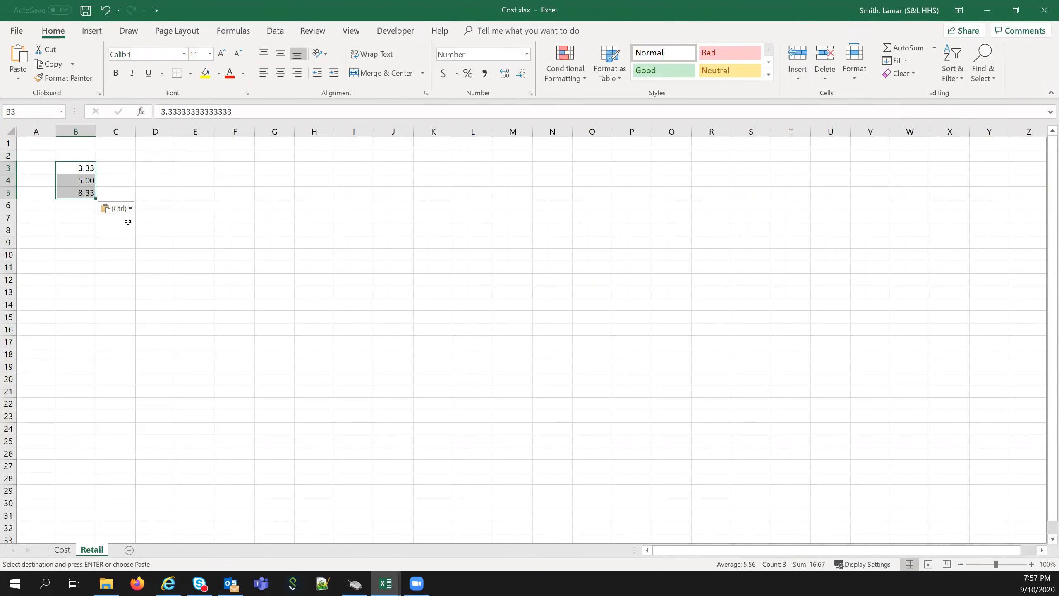
{"action": "left_click", "coordinate": [75, 220]}
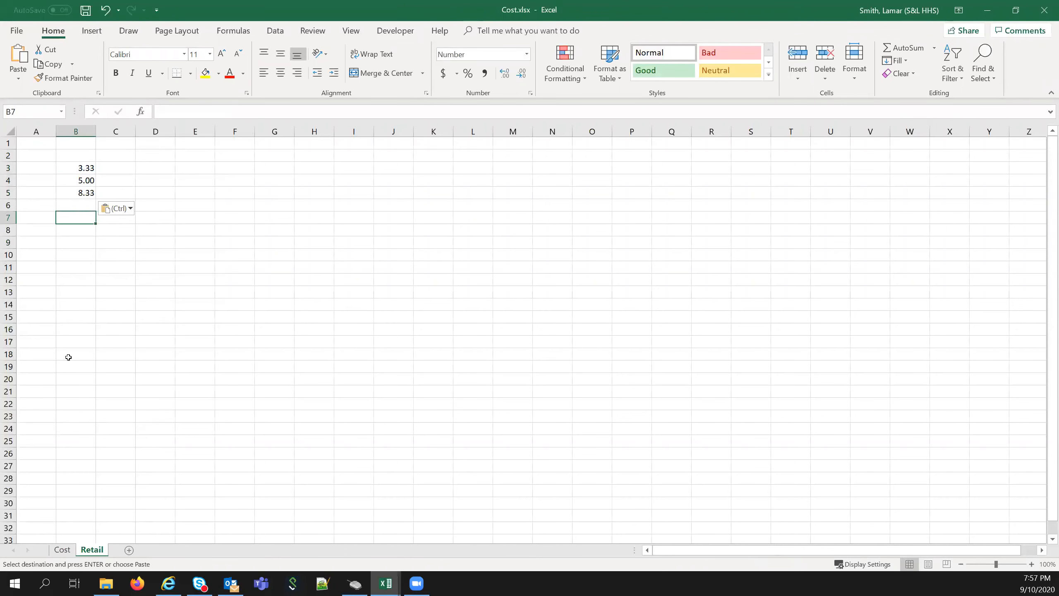
Create a copy of the Retail sheet in the Retail.xlsx workbook, placed at the end.
{"action": "right_click", "coordinate": [99, 551]}
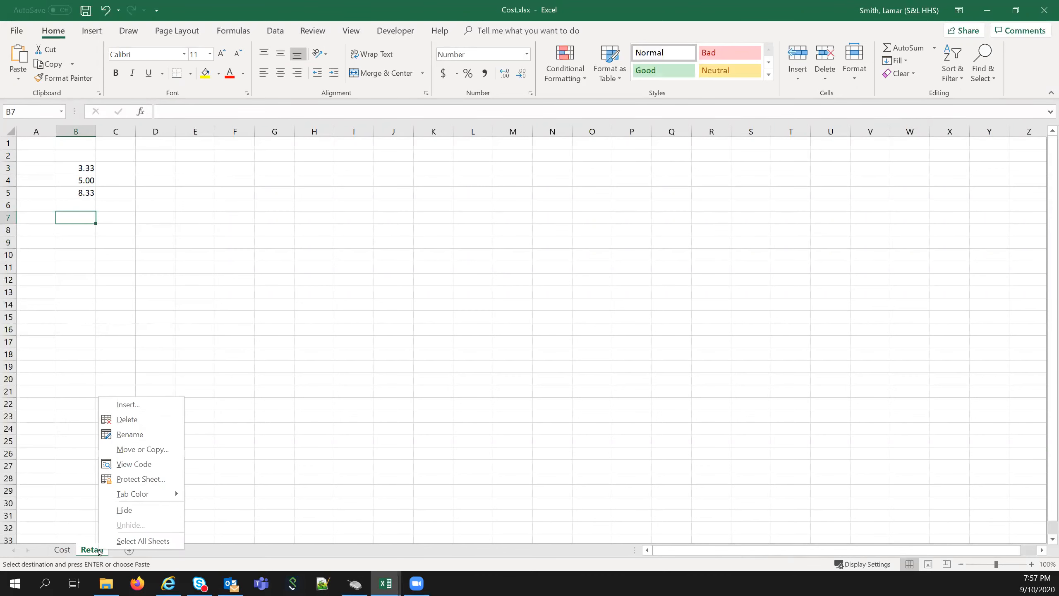
{"action": "left_click", "coordinate": [154, 450]}
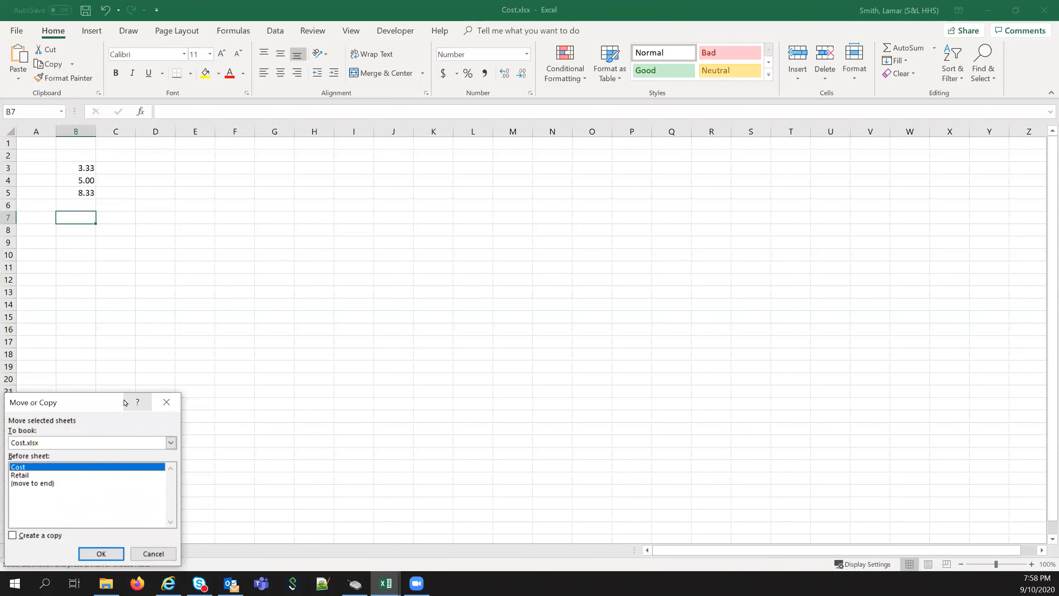
{"action": "left_click_drag", "start_coordinate": [109, 399], "coordinate": [473, 170]}
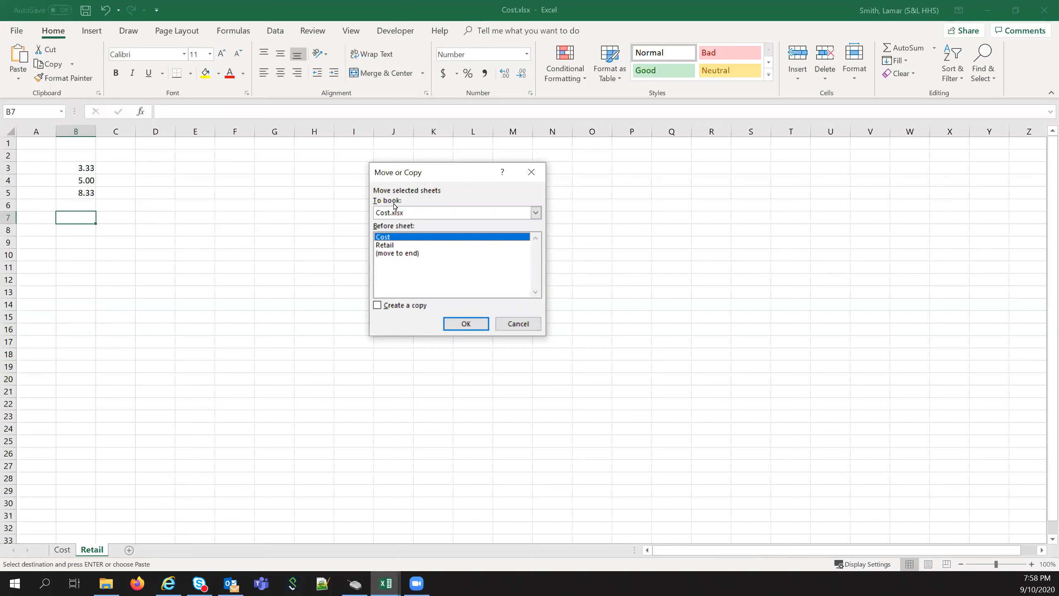
{"action": "left_click", "coordinate": [535, 213]}
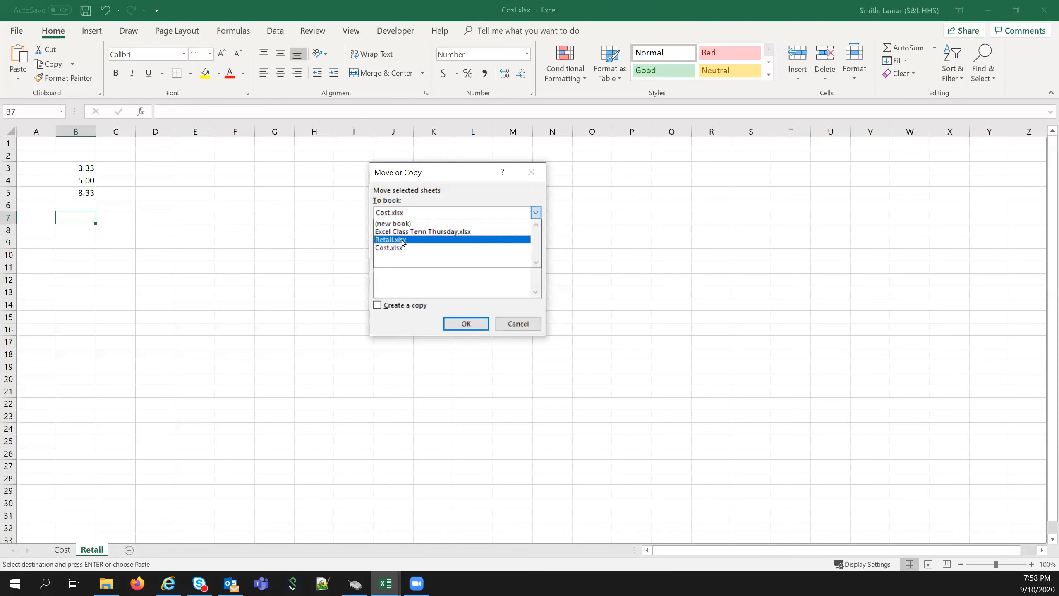
{"action": "left_click", "coordinate": [403, 240]}
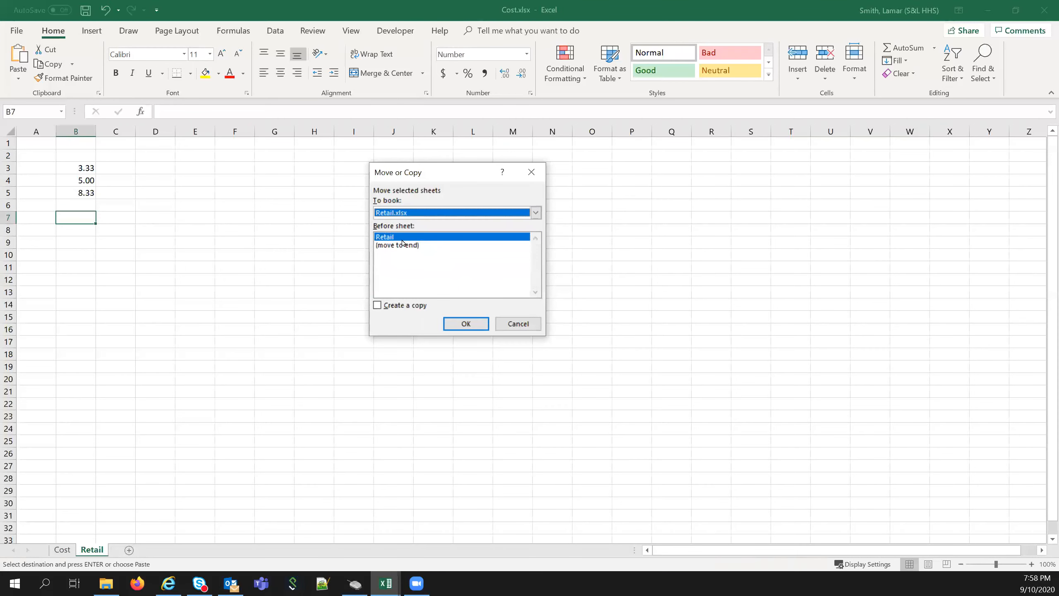
{"action": "left_click", "coordinate": [377, 307]}
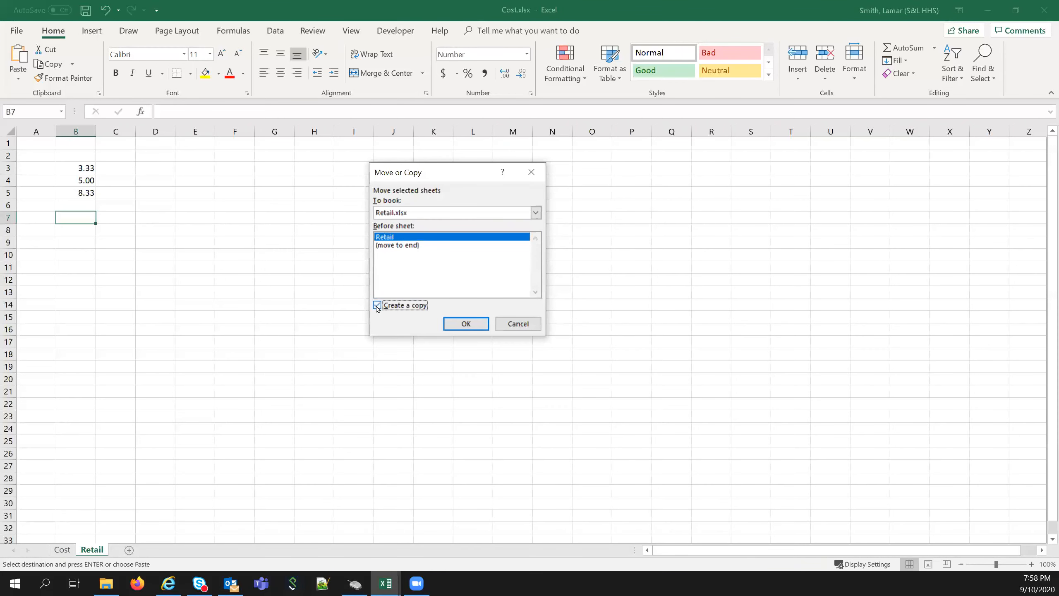
{"action": "left_click", "coordinate": [407, 246]}
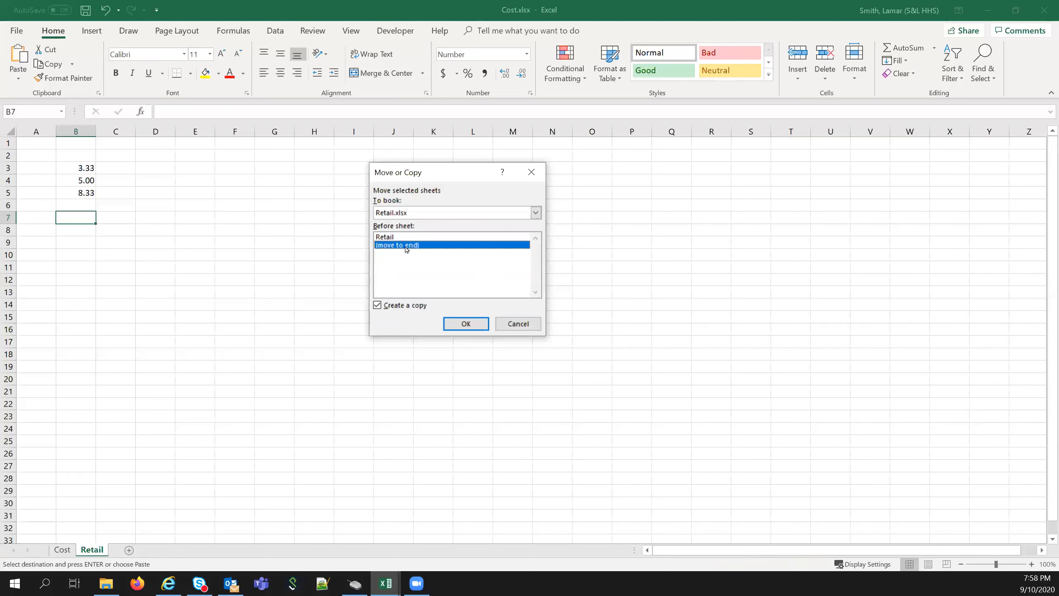
{"action": "left_click", "coordinate": [452, 322]}
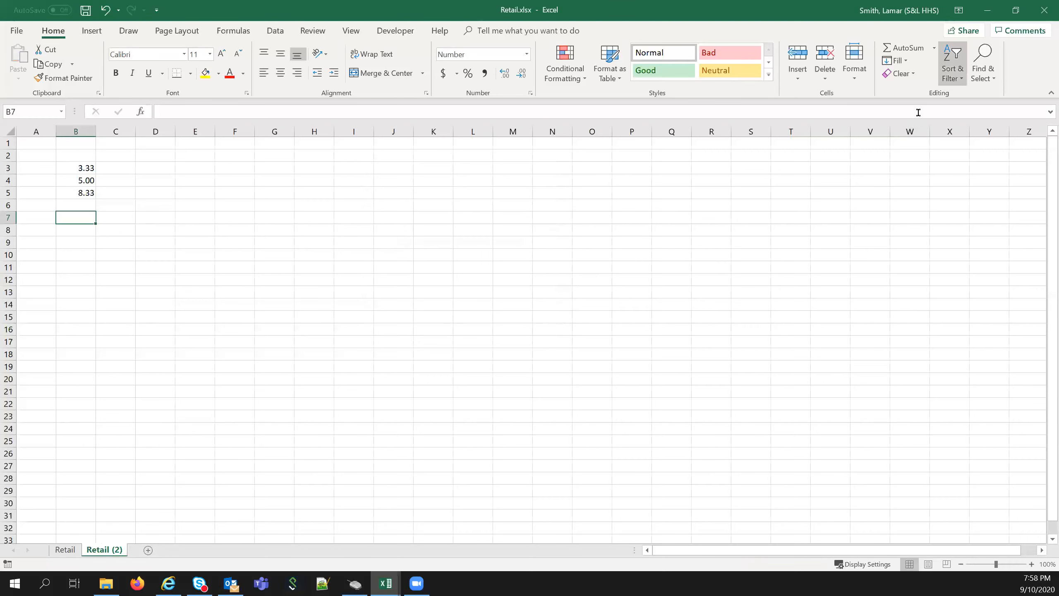
Minimize the open windows, return to the Retail.xlsx workbook, and compare the prices on its Retail and Retail (2) sheets.
{"action": "left_click", "coordinate": [988, 11]}
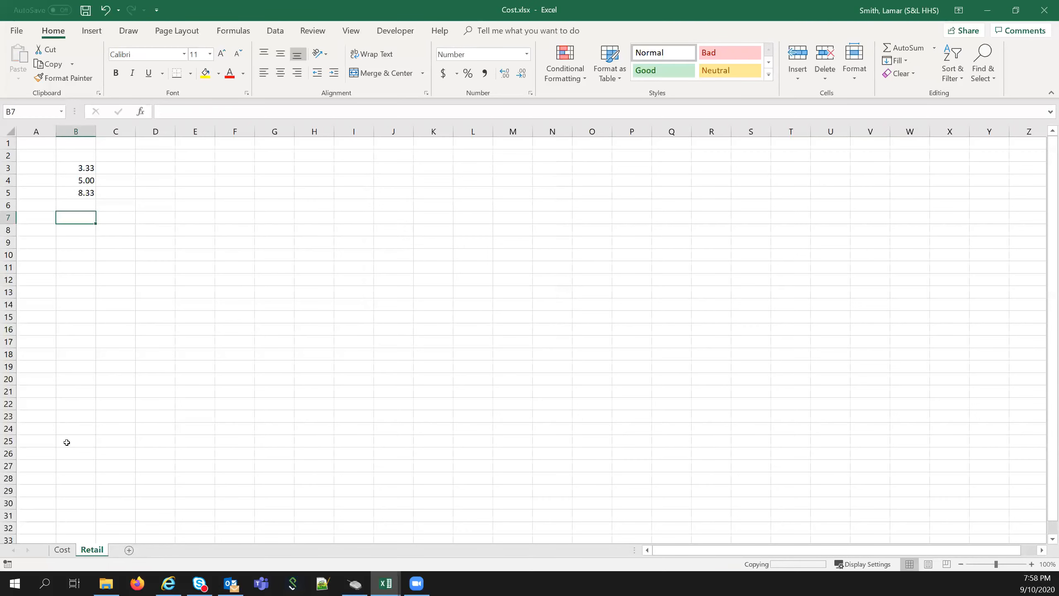
{"action": "left_click", "coordinate": [987, 10]}
{"action": "left_click", "coordinate": [987, 11]}
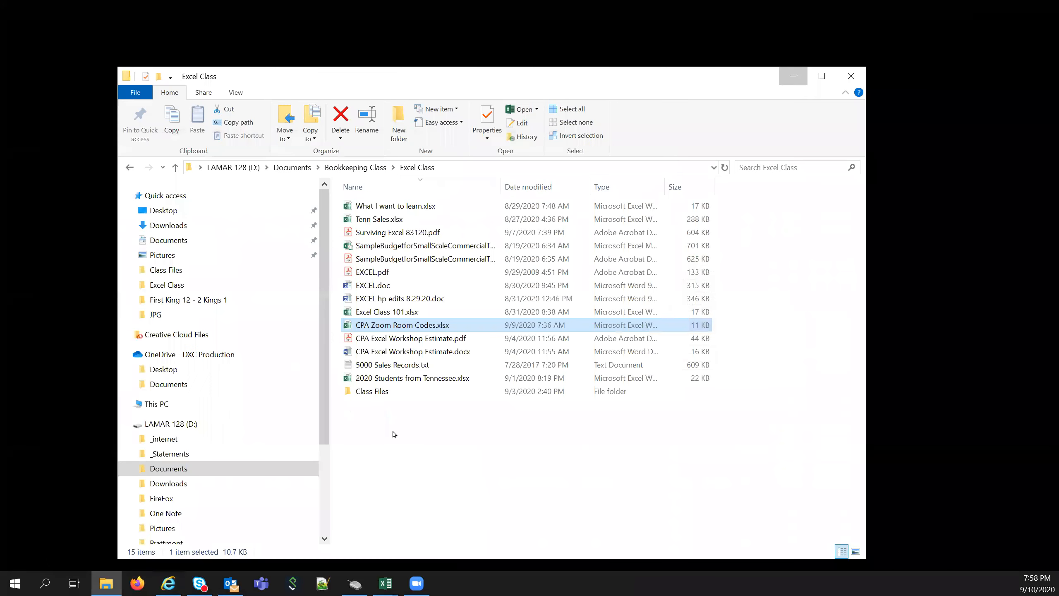
{"action": "left_click", "coordinate": [794, 76]}
{"action": "mouse_move", "coordinate": [385, 580]}
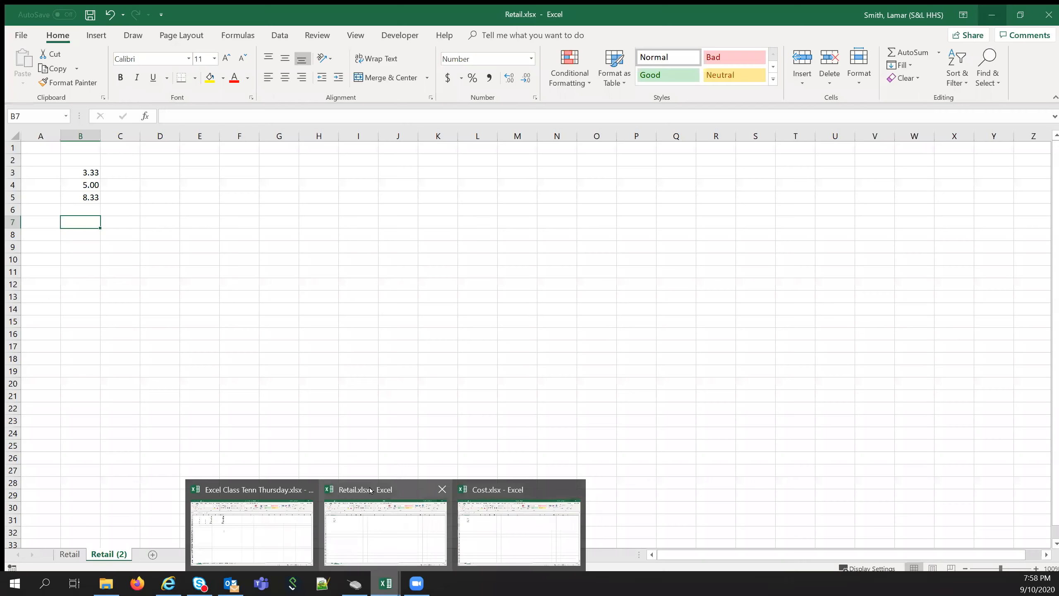
{"action": "left_click", "coordinate": [370, 491]}
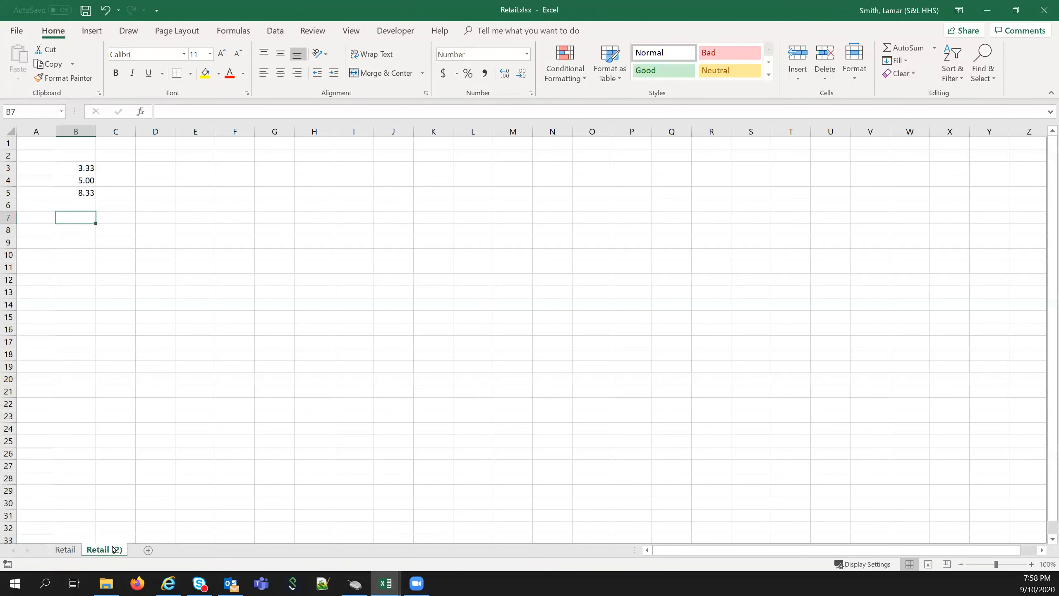
{"action": "left_click", "coordinate": [66, 551]}
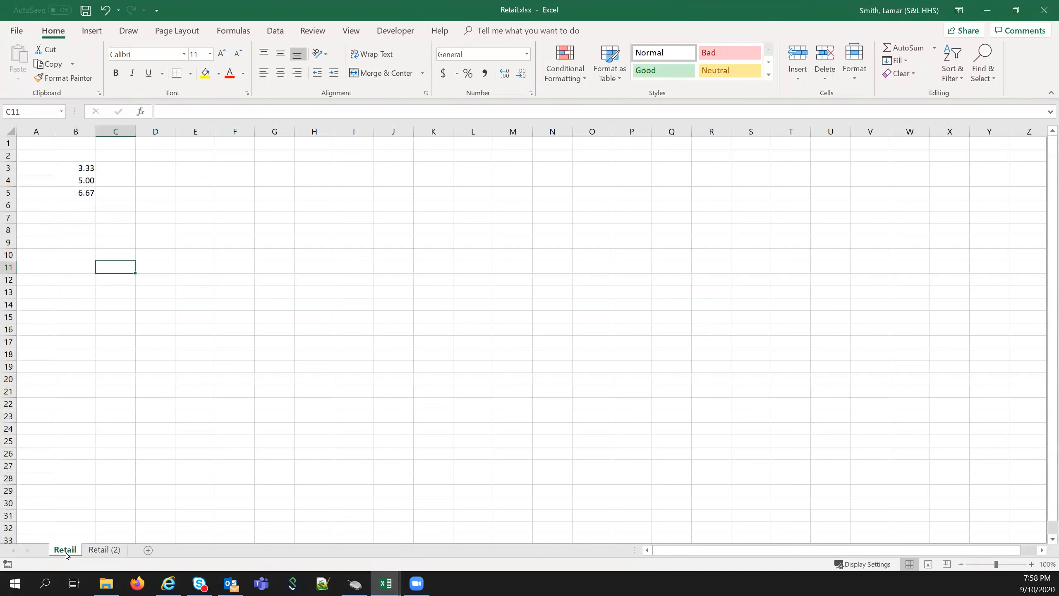
{"action": "left_click", "coordinate": [94, 551]}
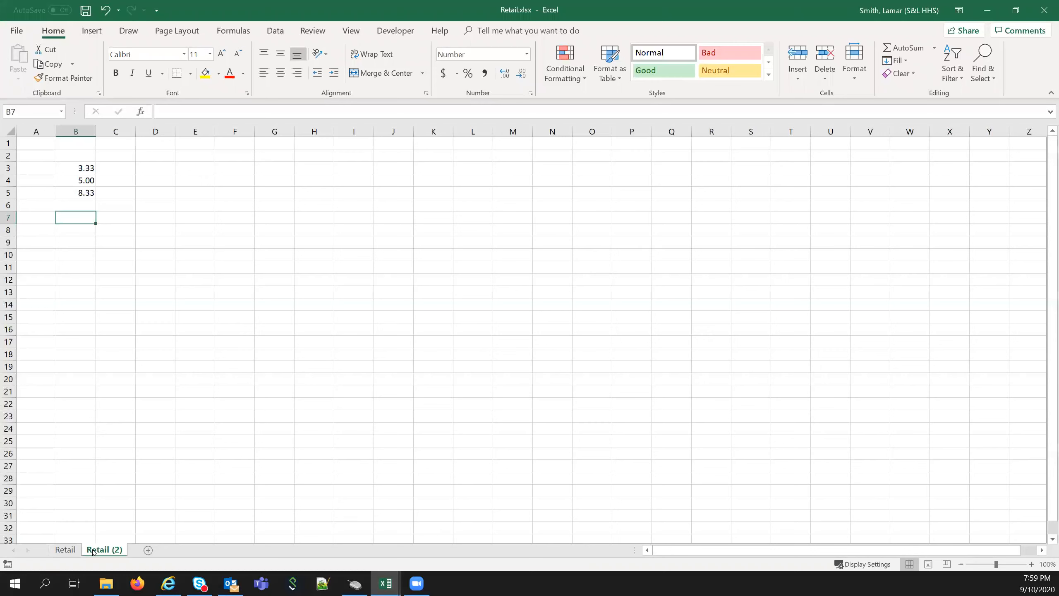
{"action": "left_click", "coordinate": [71, 551]}
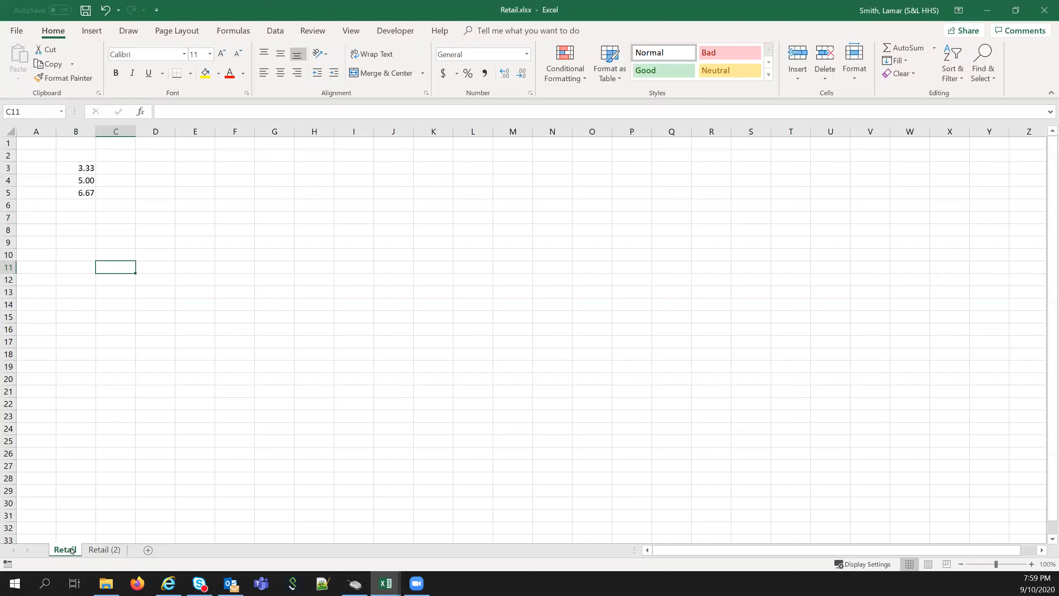
{"action": "left_click", "coordinate": [105, 551]}
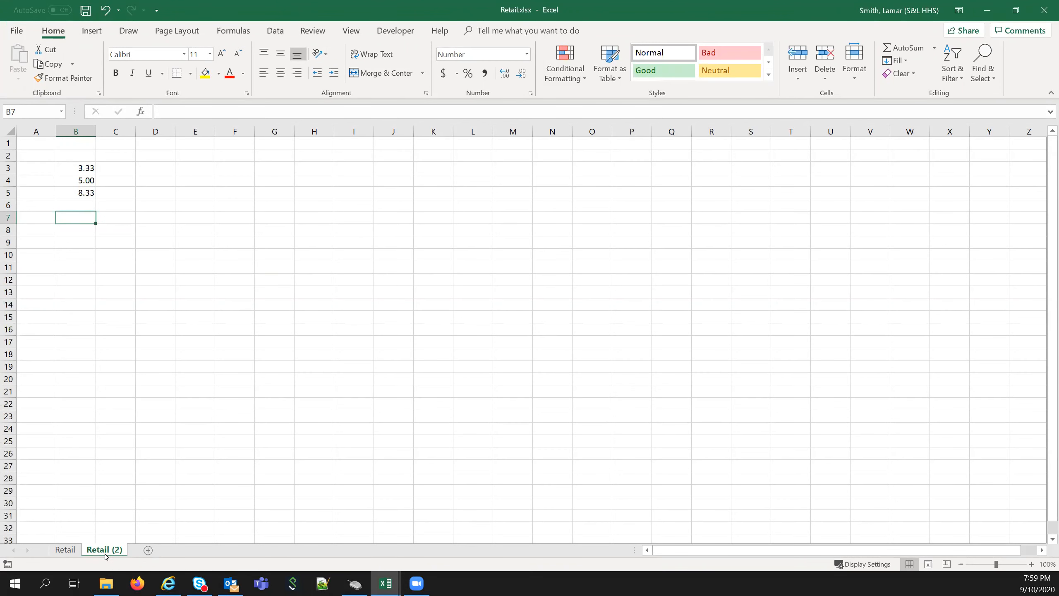
Delete the outdated Retail sheet from the Retail.xlsx workbook and confirm the deletion.
{"action": "left_click", "coordinate": [69, 551]}
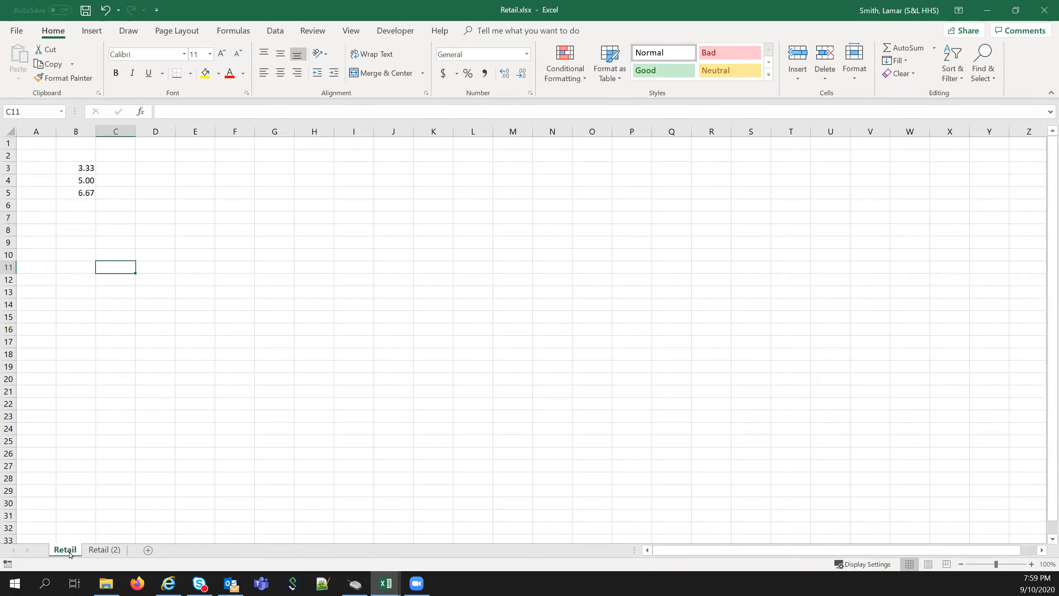
{"action": "right_click", "coordinate": [70, 552]}
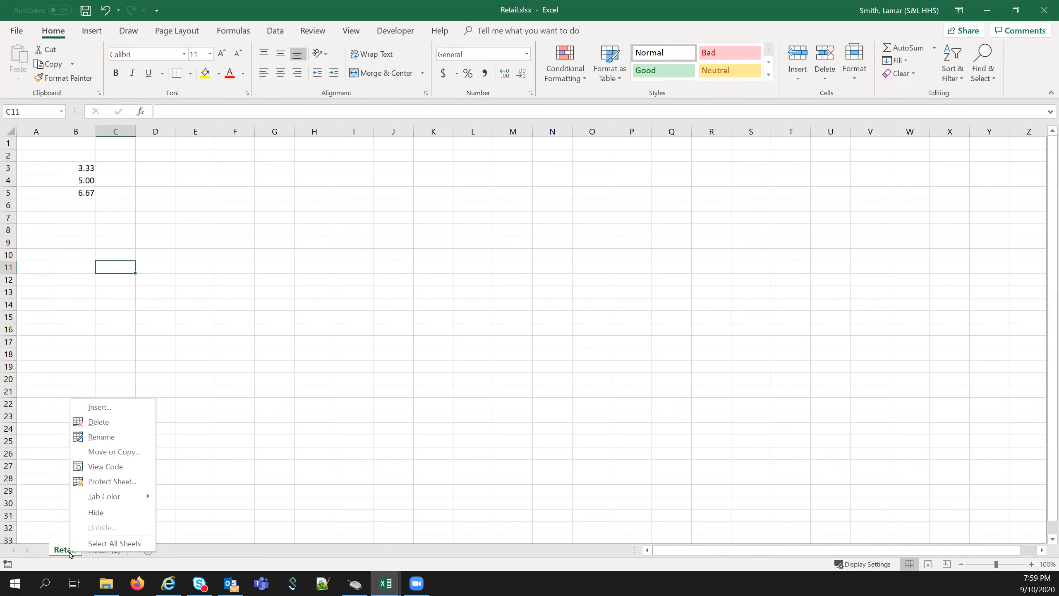
{"action": "left_click", "coordinate": [98, 429]}
{"action": "left_click", "coordinate": [509, 326]}
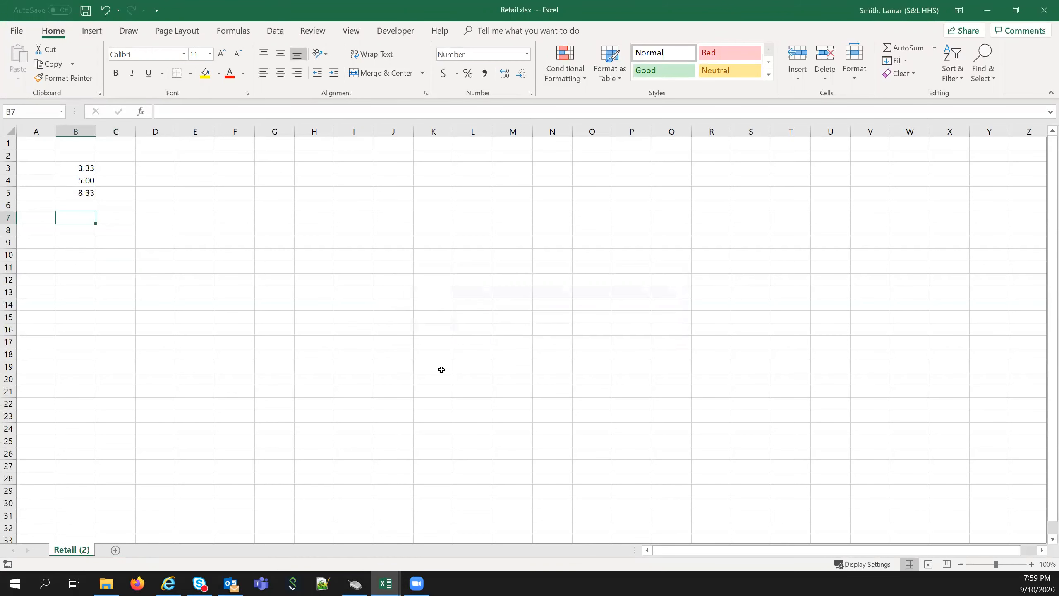
Rename the remaining Retail (2) sheet in the Retail.xlsx workbook as Retail.
{"action": "double_click", "coordinate": [65, 550]}
{"action": "left_click", "coordinate": [96, 549]}
{"action": "key", "text": "BackSpace"}
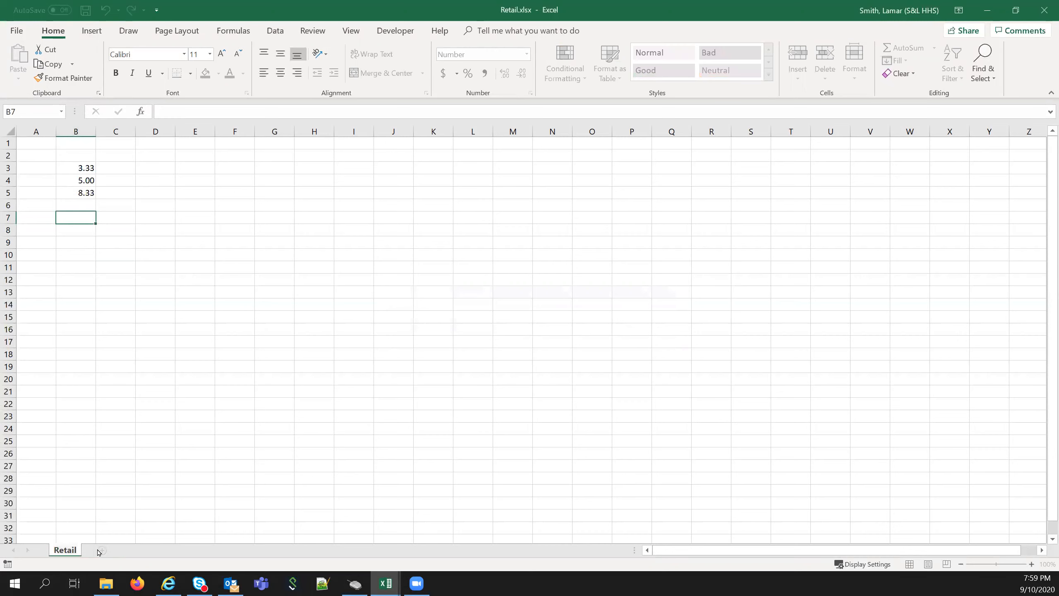
{"action": "key", "text": "Return"}
{"action": "left_click", "coordinate": [88, 455]}
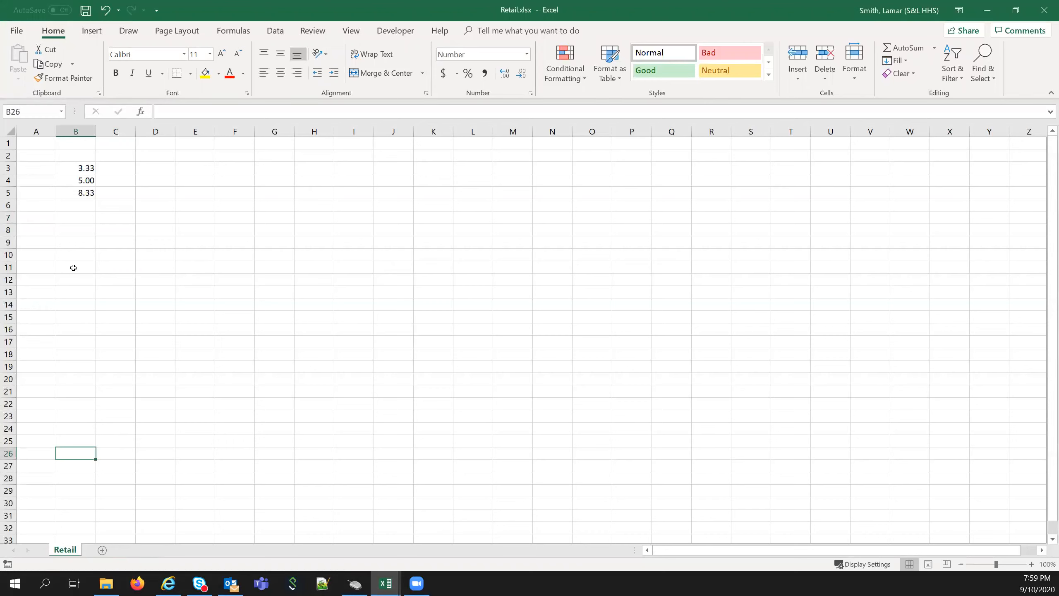